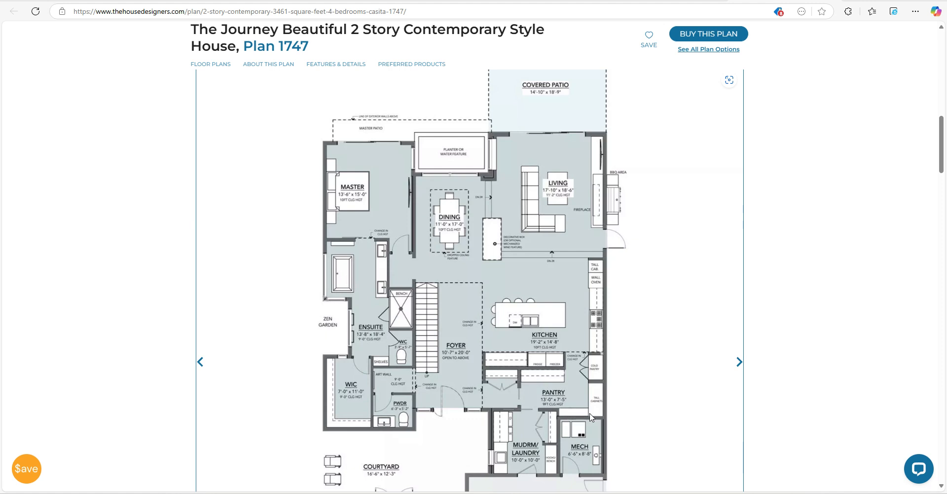
Step: Switch to Right-Suite Universal, bring up the Right-Draw floor plan and delete all the existing rooms
key(alt+Tab)
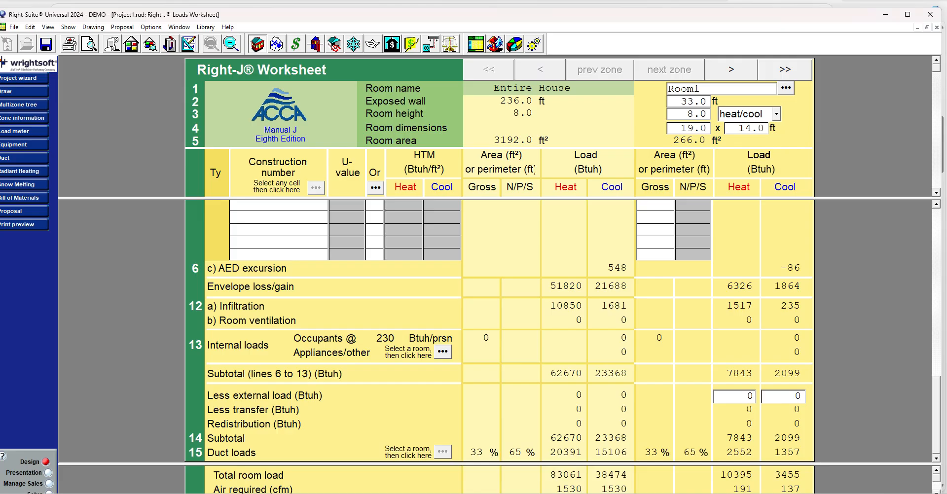
click(189, 44)
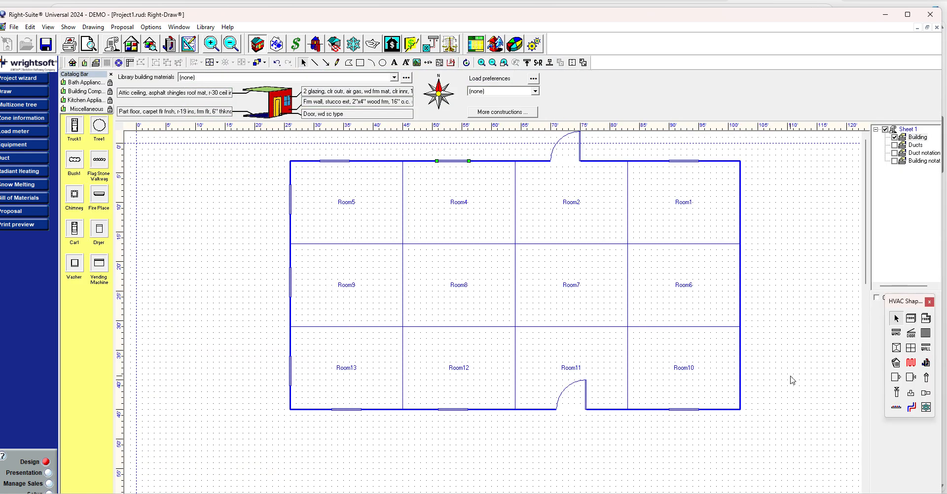
key(ctrl+Tab)
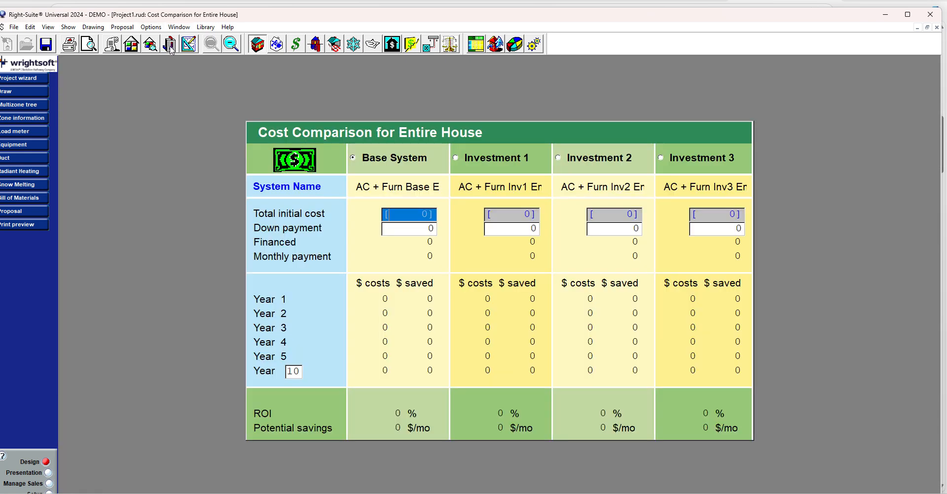
click(186, 47)
drag(253, 156, 781, 453)
key(Delete)
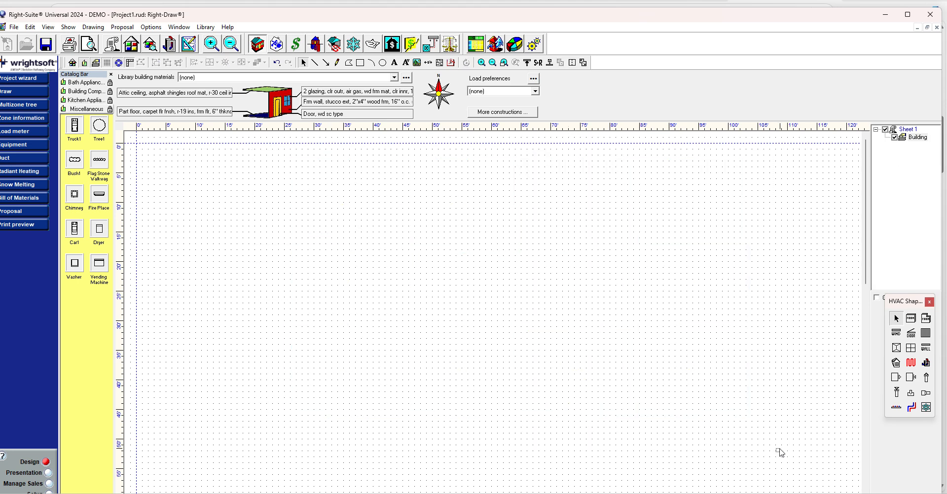
Step: Draw a room about 17 ft wide by 16 ft deep near the drawing's upper right and open its room properties
click(911, 318)
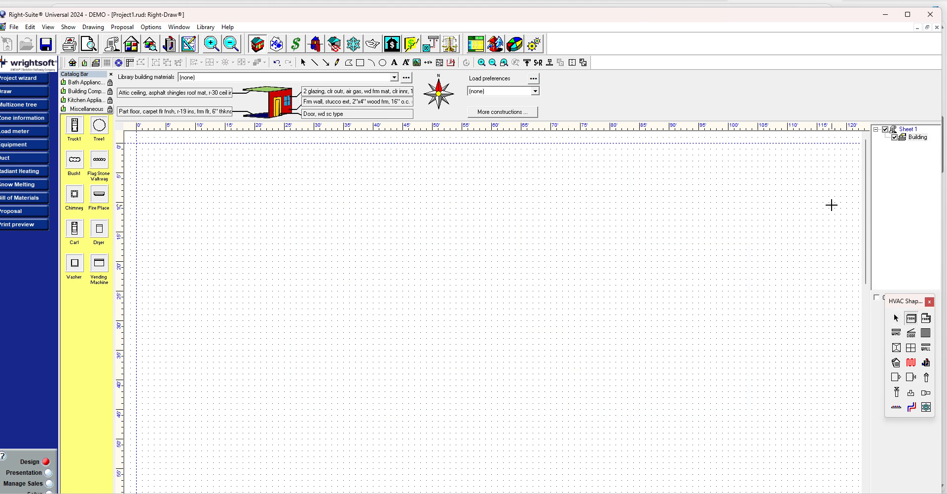
drag(826, 160, 726, 257)
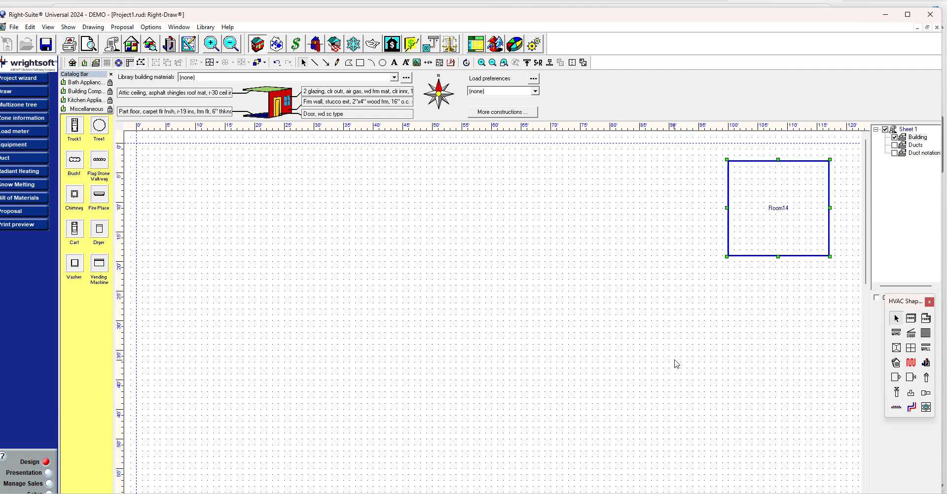
double_click(779, 215)
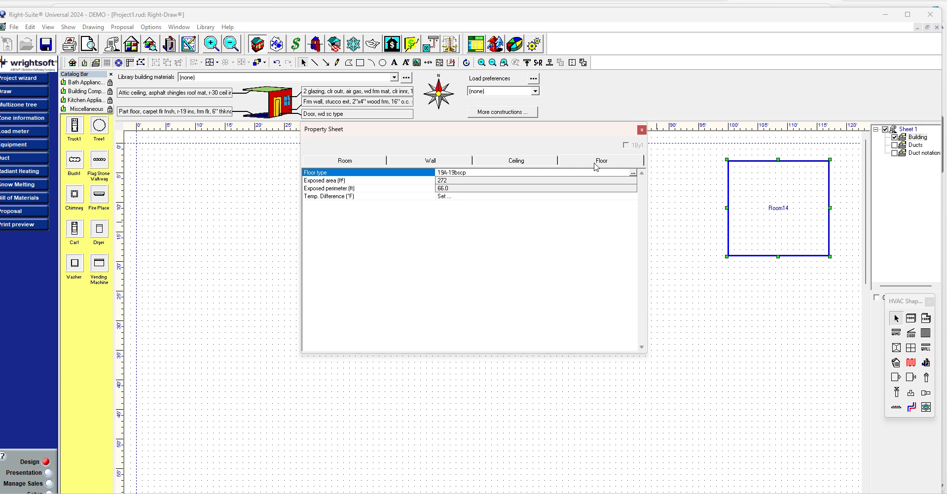
click(359, 160)
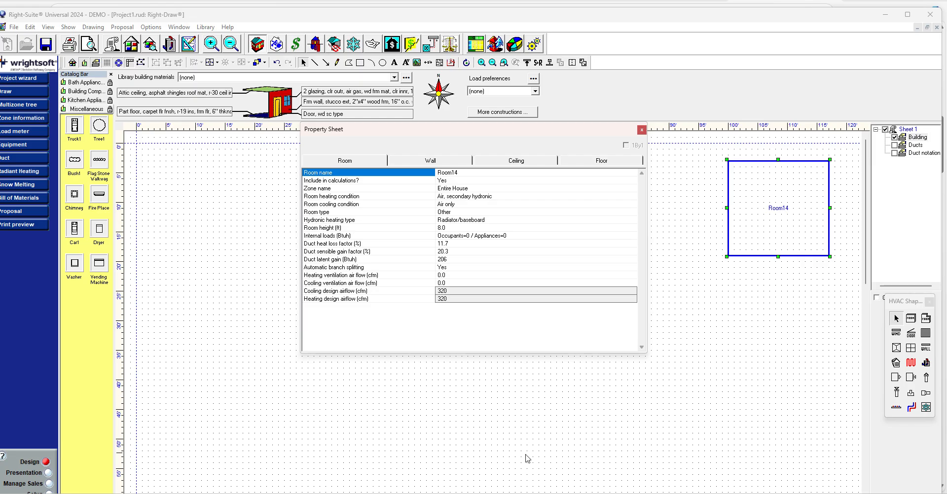
Step: Switch to the browser and examine the overview figures and features and details of house Plan 1747
click(513, 493)
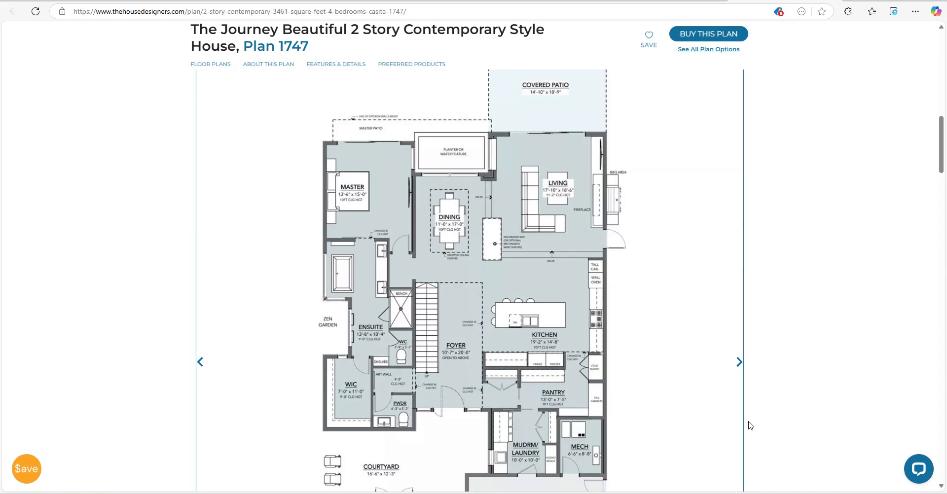
scroll(178, 403, up, 4)
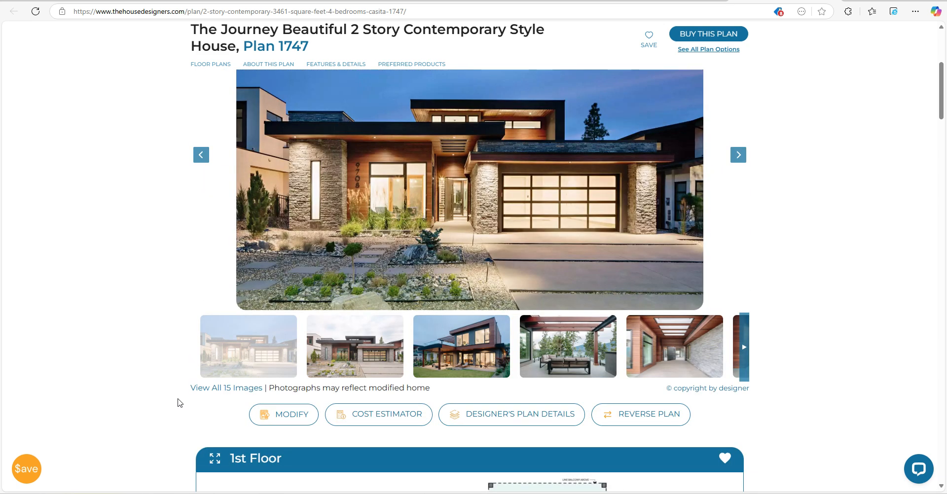
scroll(179, 403, up, 2)
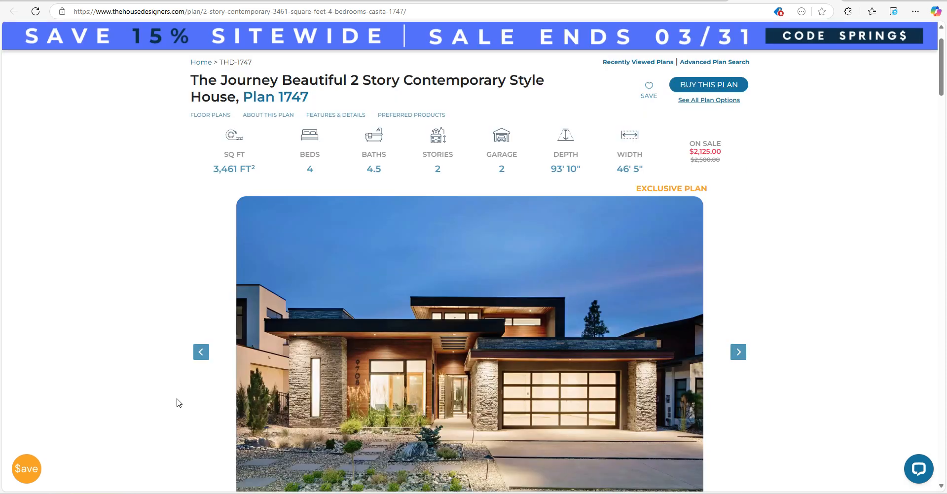
click(337, 116)
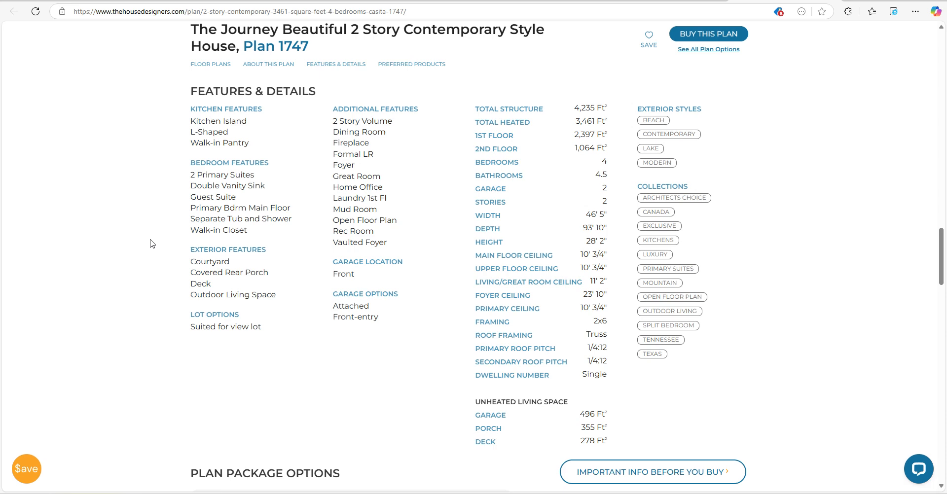
scroll(150, 243, down, 3)
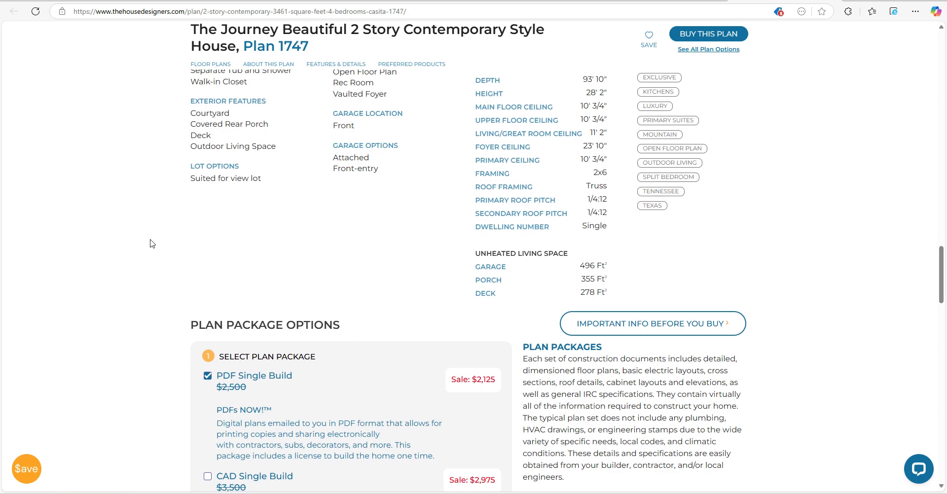
scroll(150, 243, down, 15)
scroll(152, 243, up, 20)
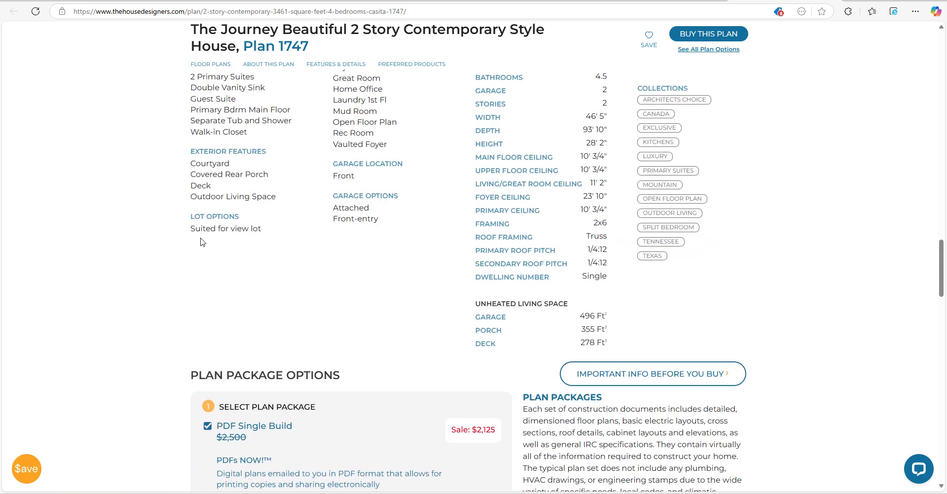
Step: Examine the 1st Floor plan of the house for the living room's dimensions and ceiling height
scroll(124, 253, up, 10)
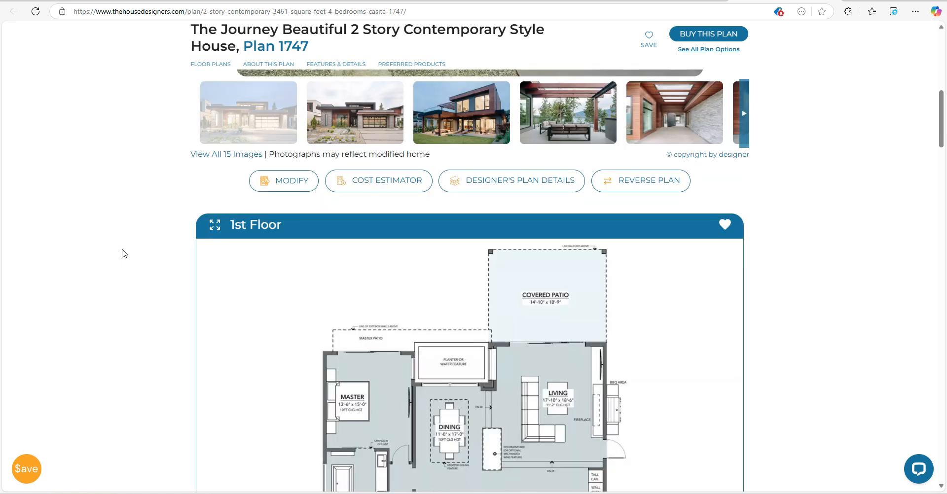
scroll(124, 254, up, 3)
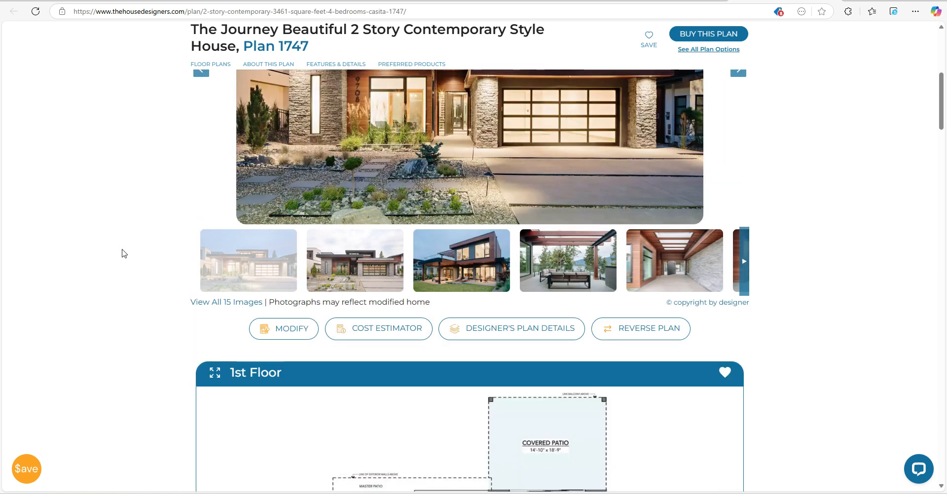
scroll(124, 253, up, 2)
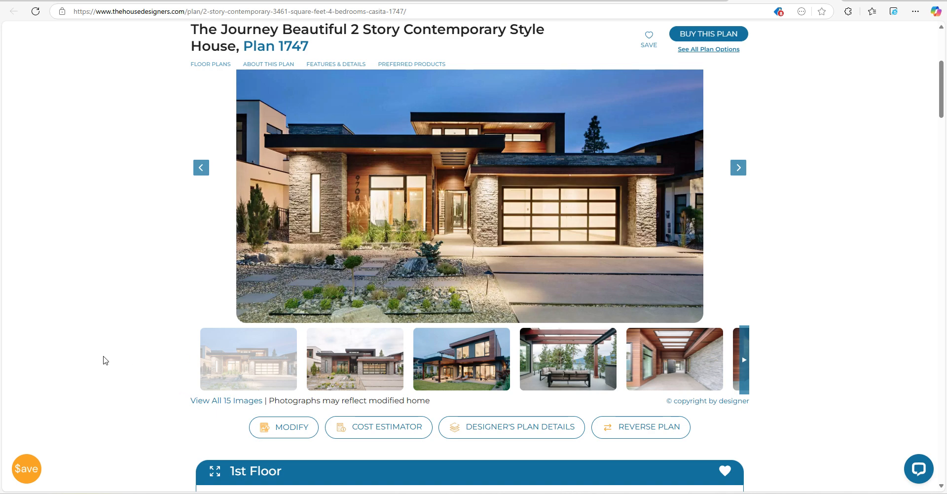
scroll(103, 362, down, 5)
scroll(104, 362, down, 5)
scroll(103, 361, up, 1)
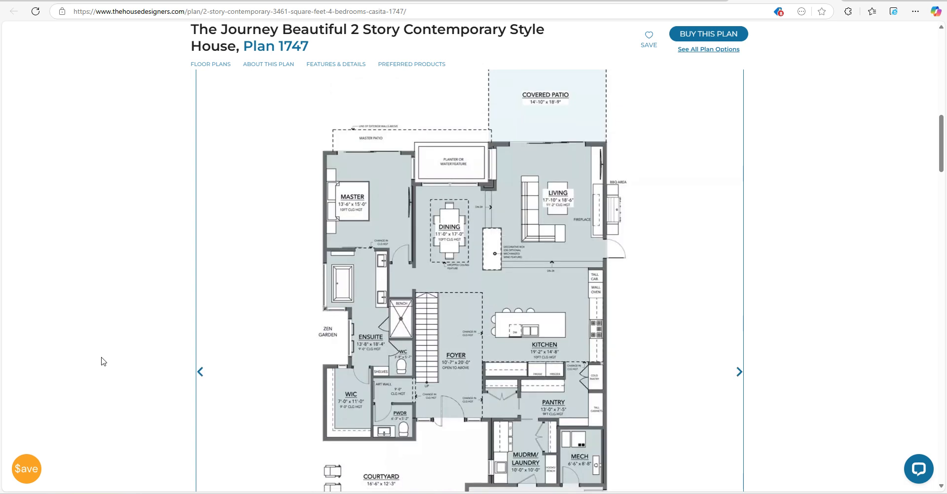
scroll(103, 362, down, 1)
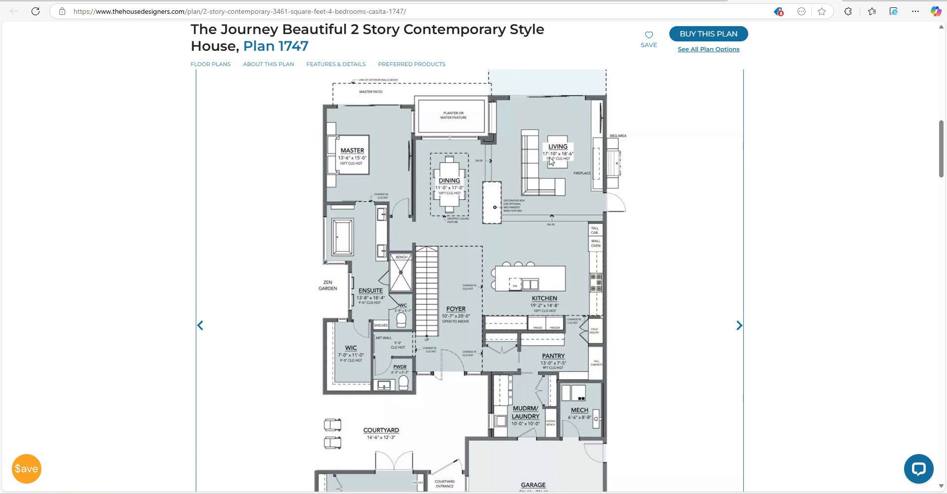
Step: Switch back to Right-Suite Universal, close the property sheet and enlarge the room to about 18 by 18 ft
click(641, 493)
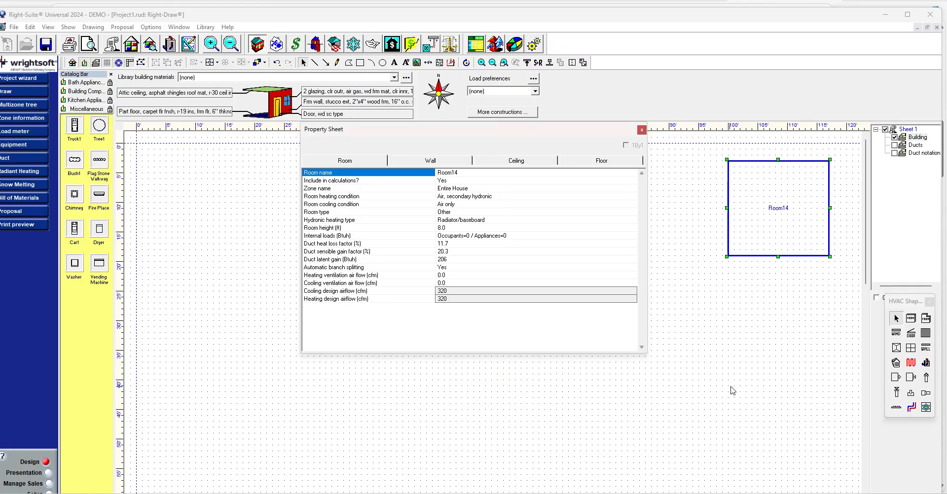
click(641, 130)
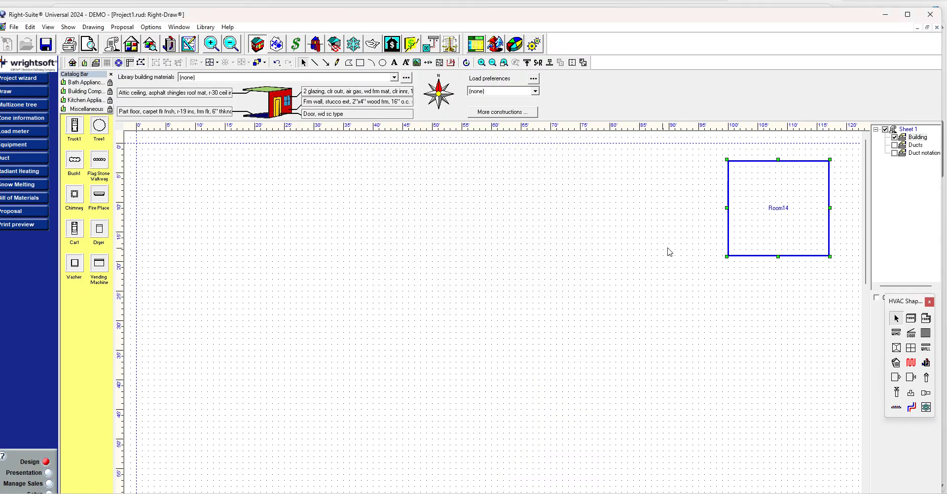
click(728, 208)
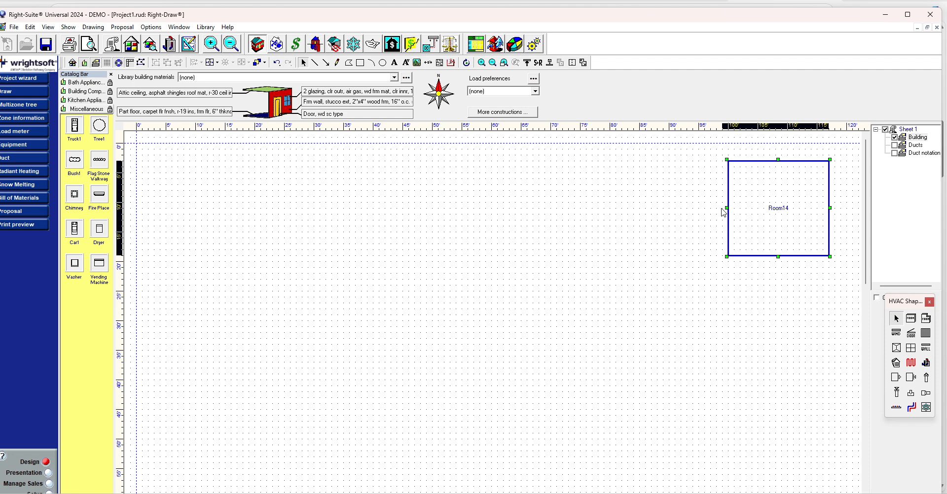
drag(723, 212, 720, 211)
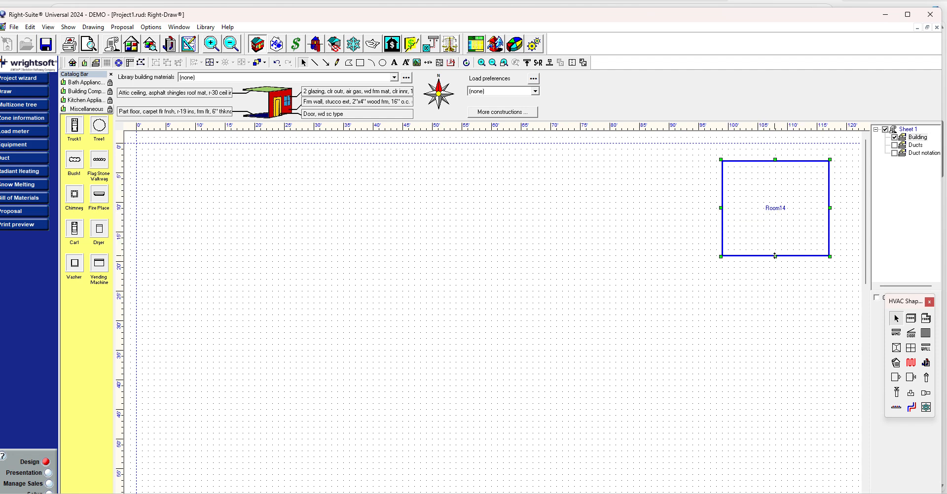
drag(774, 256, 775, 262)
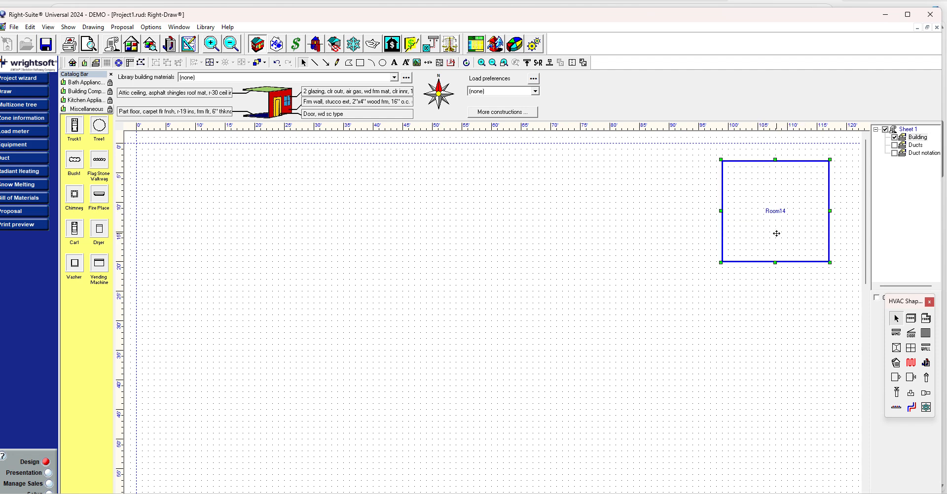
click(723, 212)
click(775, 262)
drag(775, 262, 775, 270)
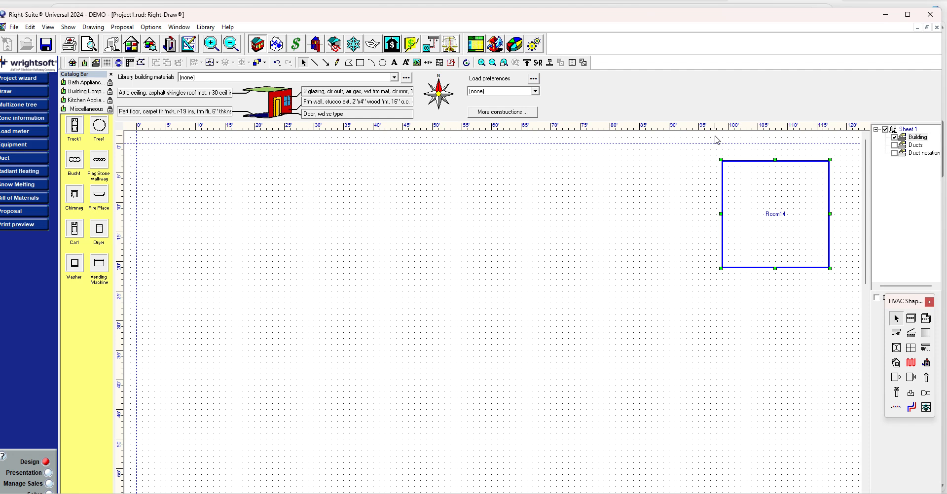
Step: Set the room's height to 10 ft and rename the room as Living
double_click(789, 223)
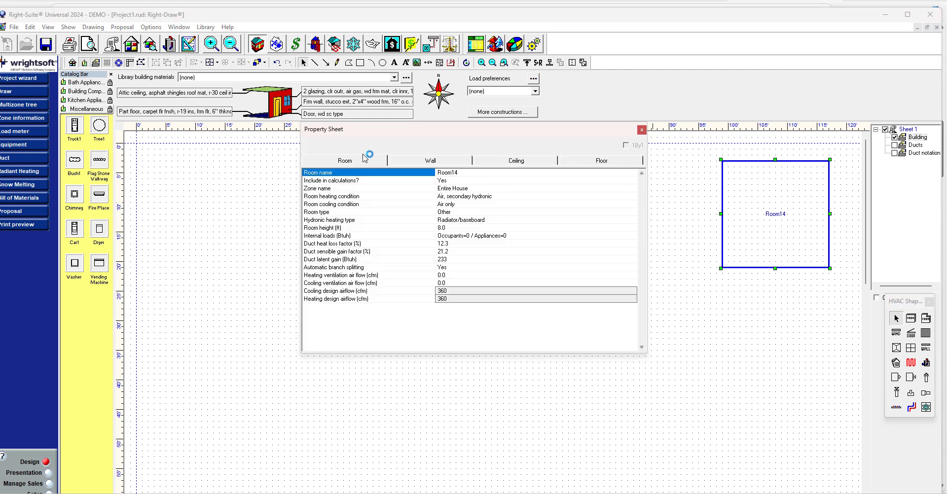
click(488, 228)
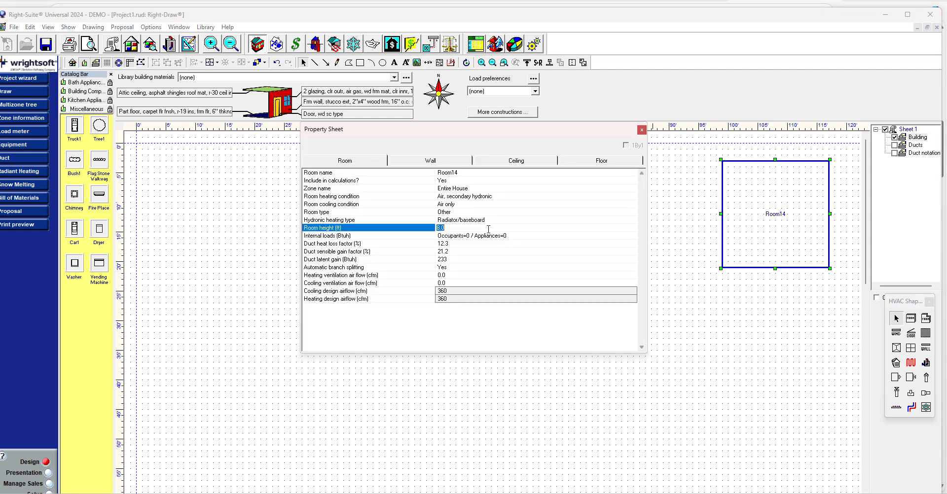
text(10)
key(Return)
click(497, 173)
text(Livin)
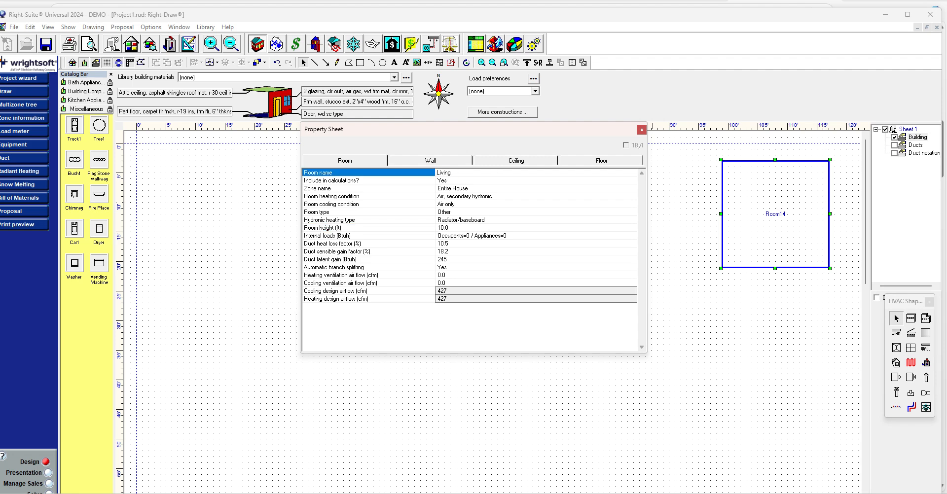
text(g)
key(Return)
Step: Set the Living room's heating condition to Air only and keep its room type as Other
click(567, 199)
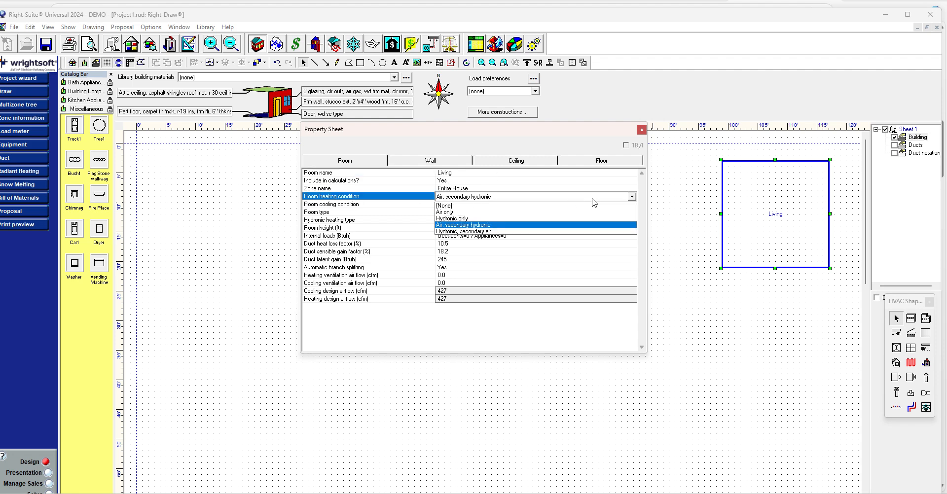
click(456, 213)
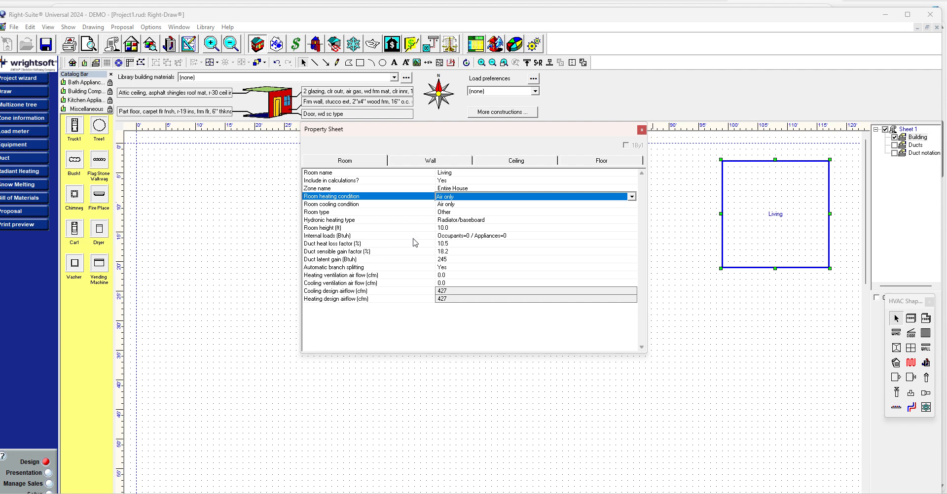
click(468, 213)
click(469, 213)
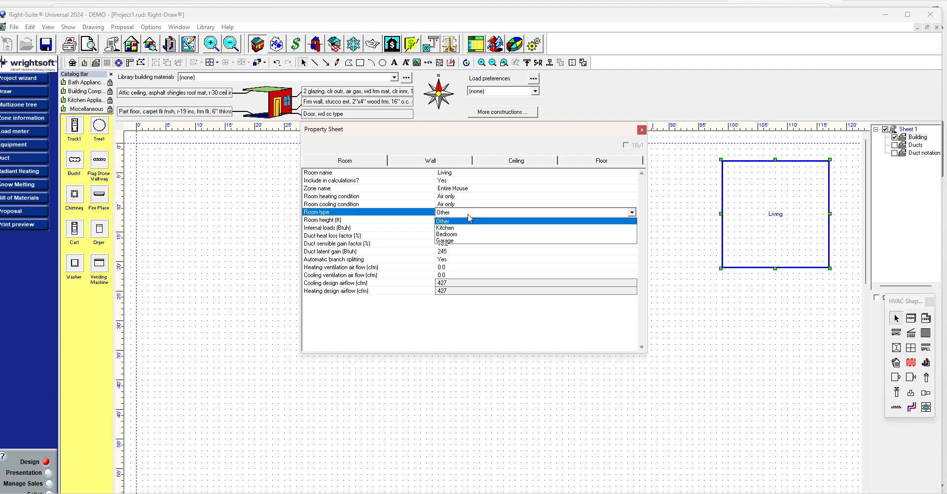
click(462, 321)
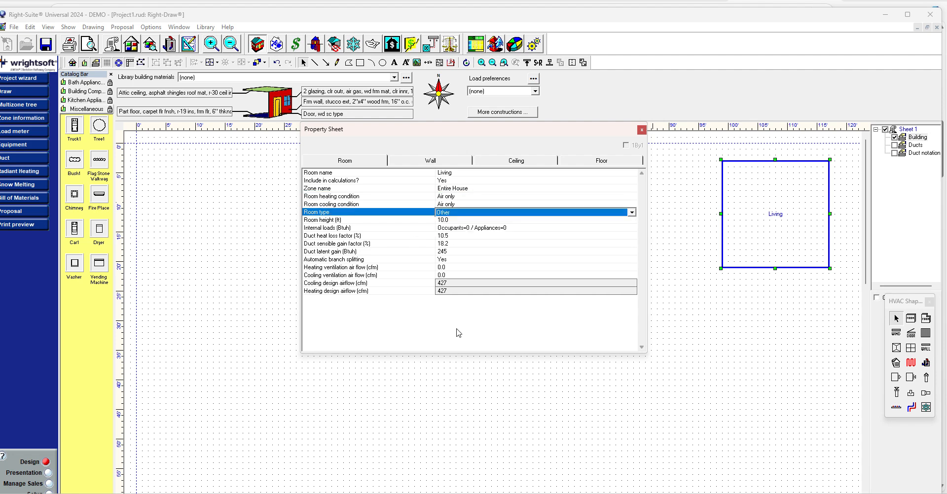
click(456, 329)
click(457, 333)
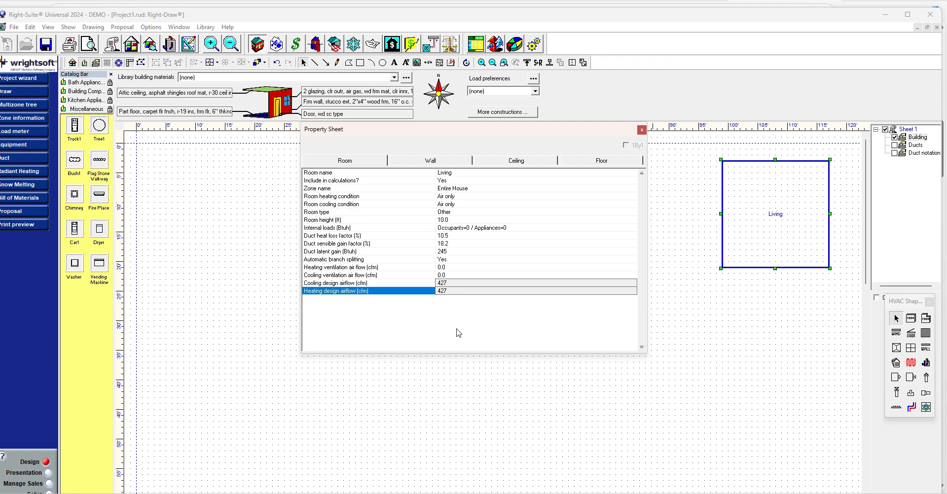
Step: Assign the Living room's internal loads the Manual J living room scenario for electronic equipment and lighting allowance, keeping 0 occupants
double_click(490, 229)
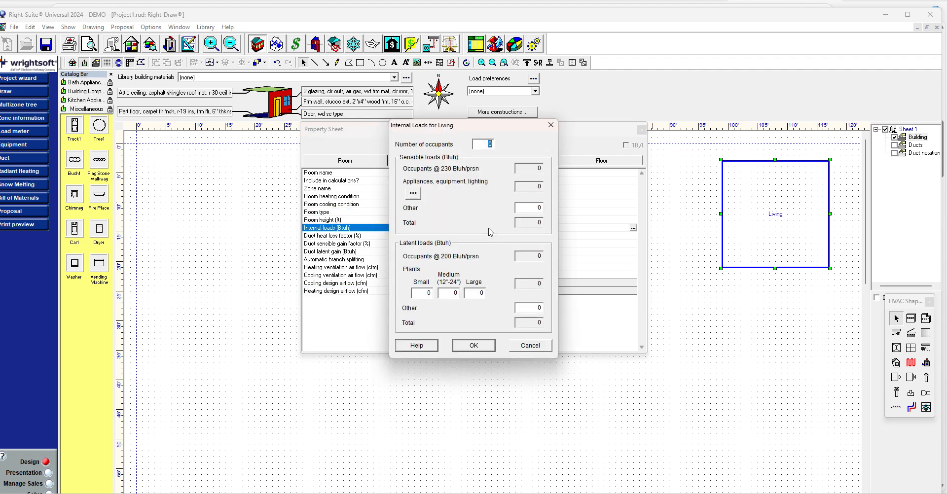
key(alt+Tab)
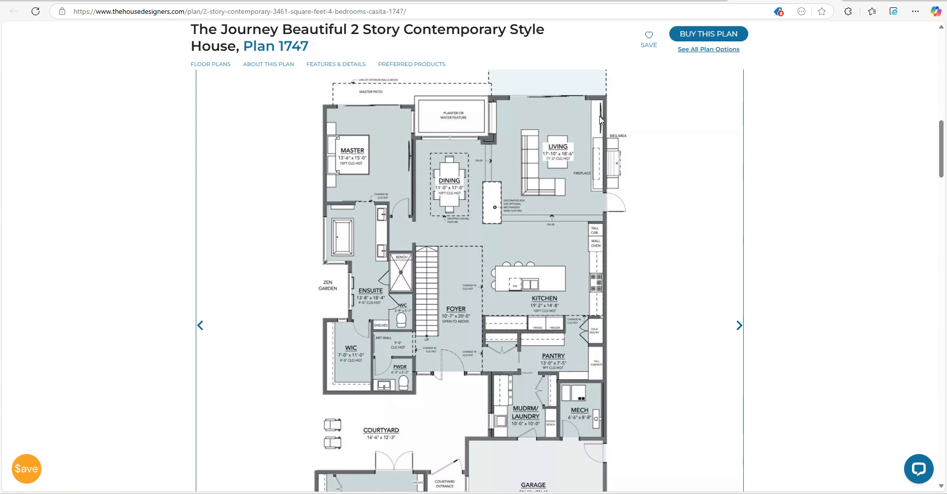
key(alt+Tab)
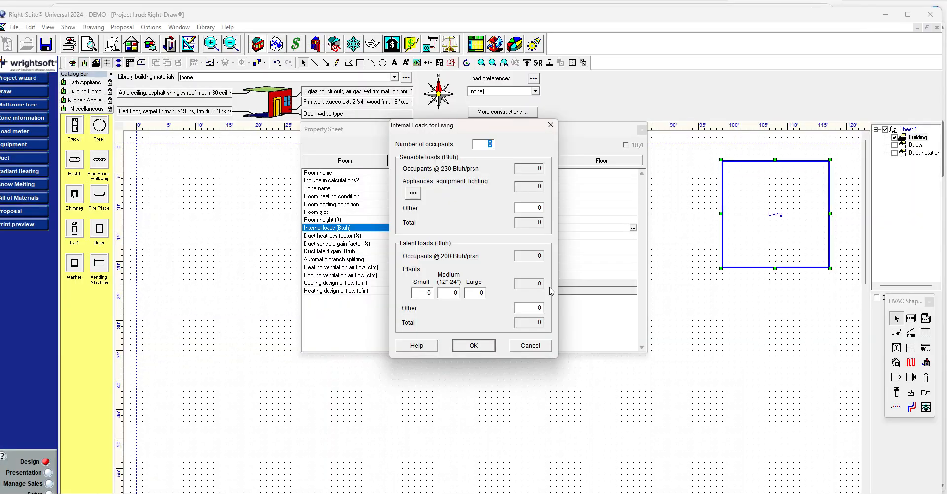
click(413, 193)
click(363, 222)
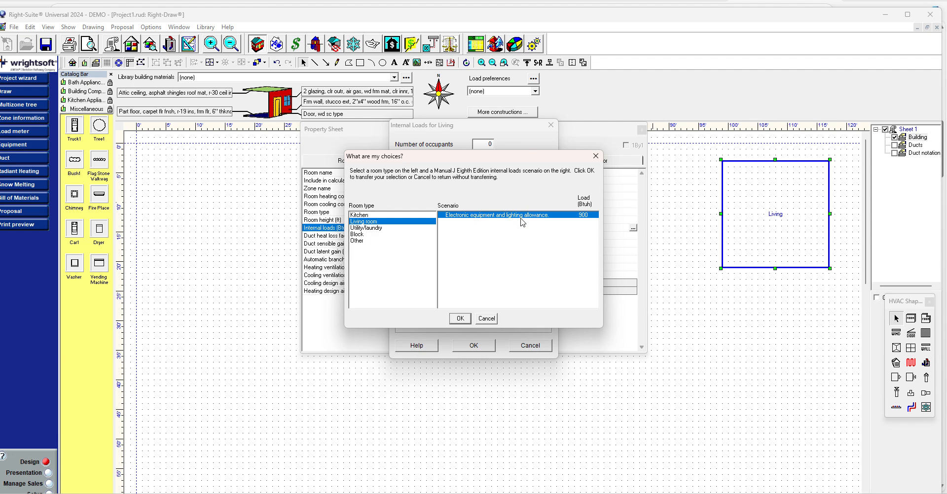
click(459, 318)
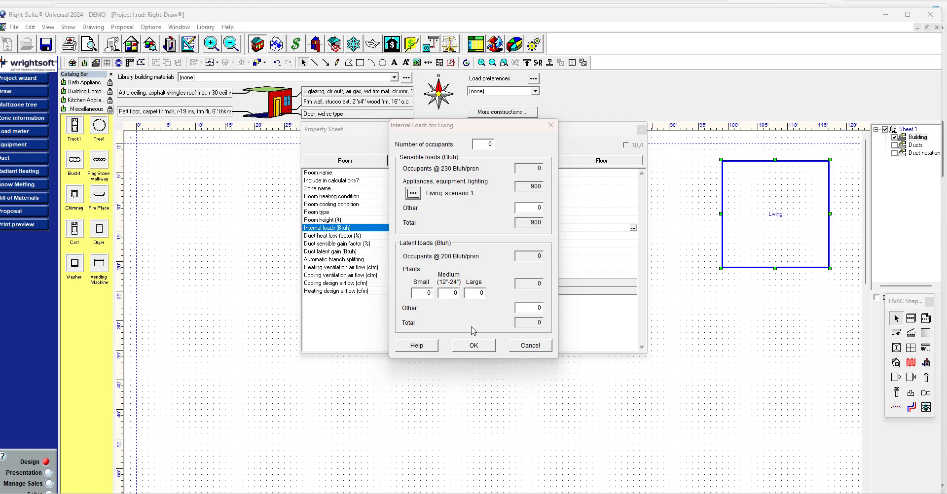
key(alt+Tab)
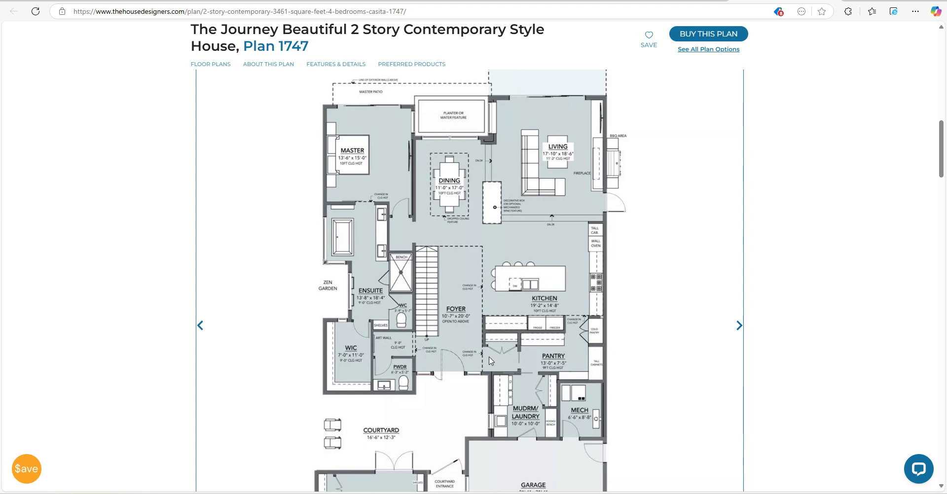
key(alt+Tab)
click(472, 346)
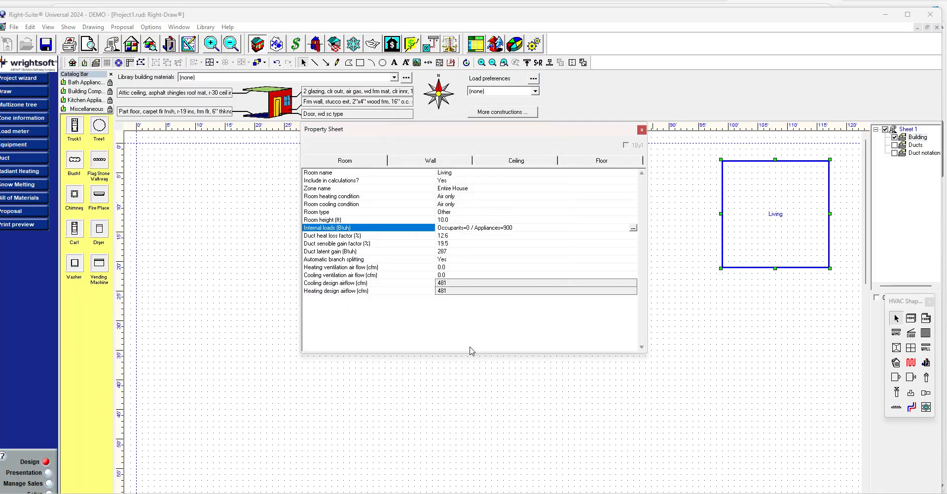
Step: Switch to the house plan web page and examine the exterior photo and 1st Floor plan for the wall construction
key(alt+Tab)
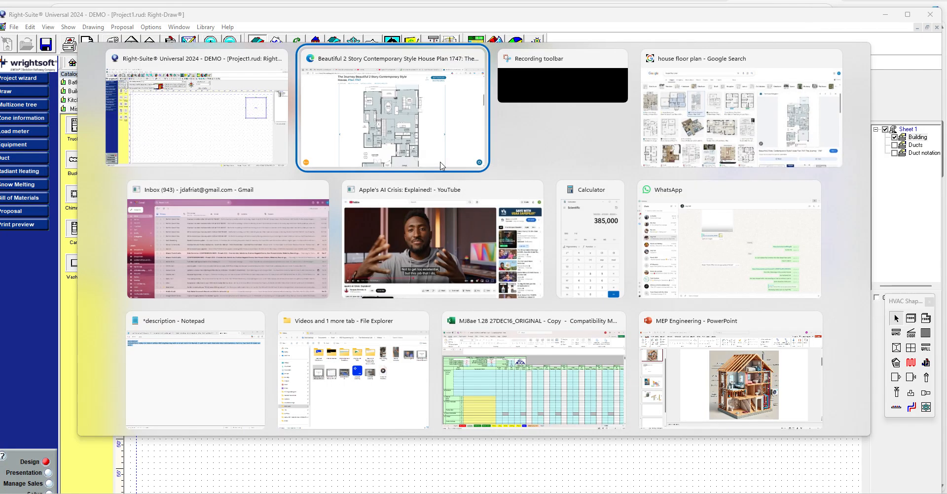
click(139, 349)
scroll(140, 349, up, 5)
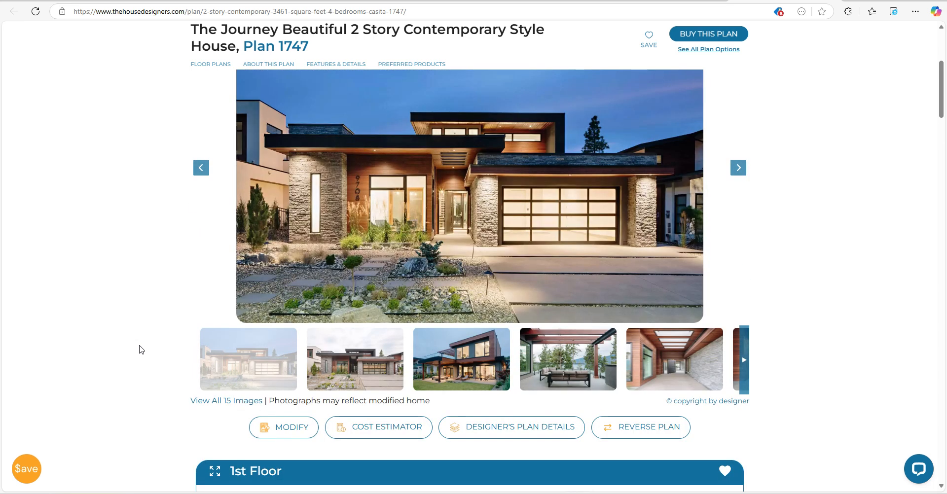
scroll(178, 380, down, 5)
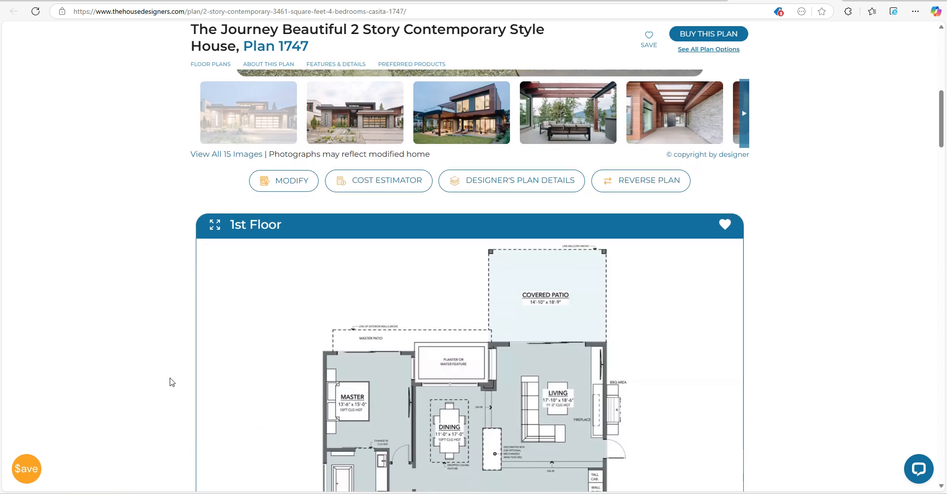
scroll(171, 382, down, 4)
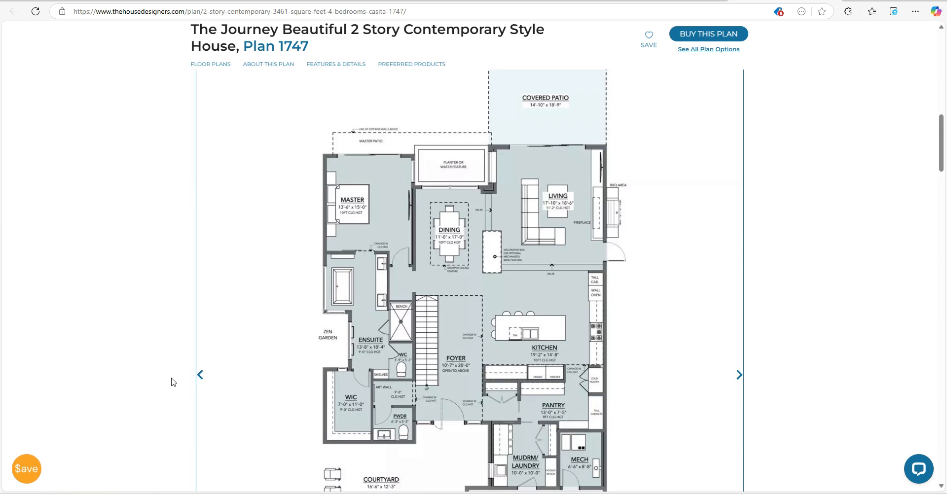
Step: Back in Right-Suite Universal, set the Living room's Wall 1 as a frame wall with Brick 4" exterior, 3/8" wood sheathing and R-13 cavity insulation
key(alt+Tab)
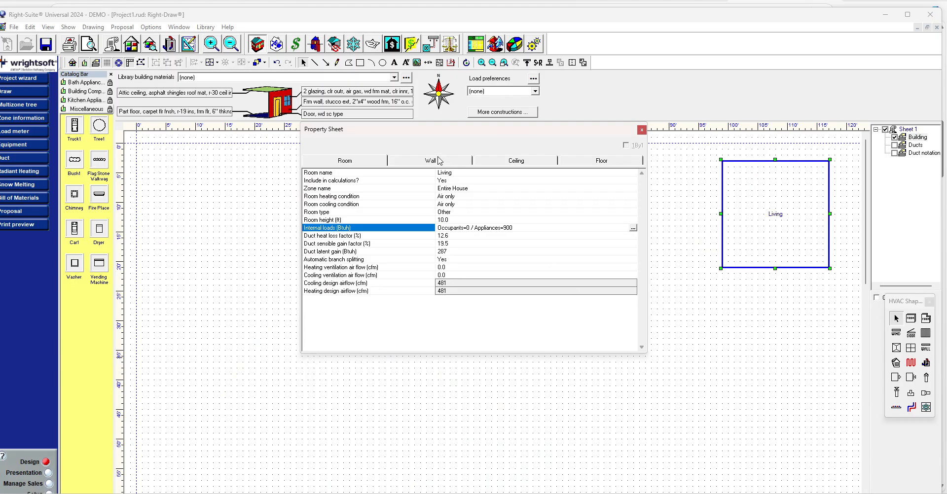
click(441, 161)
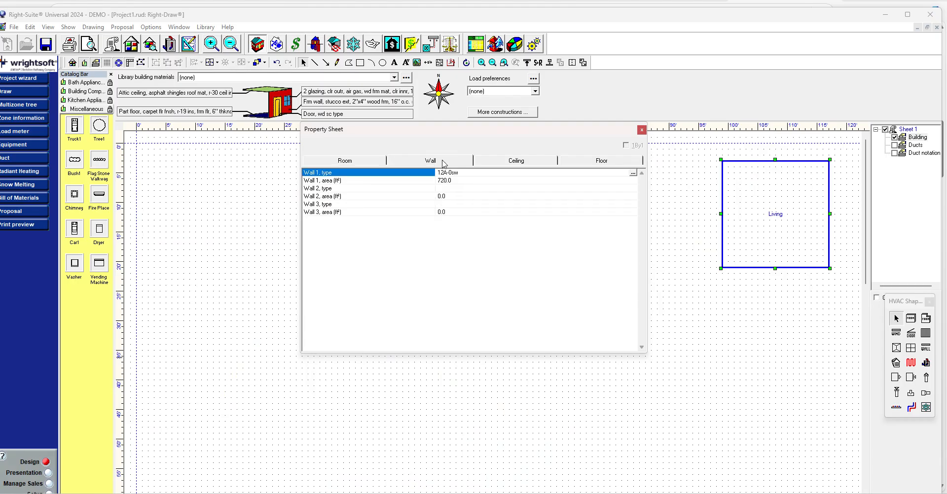
click(633, 172)
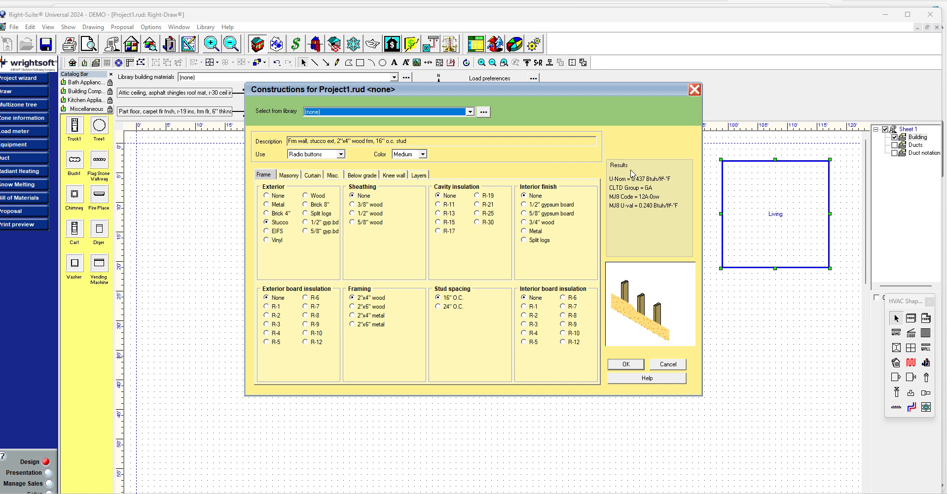
click(272, 176)
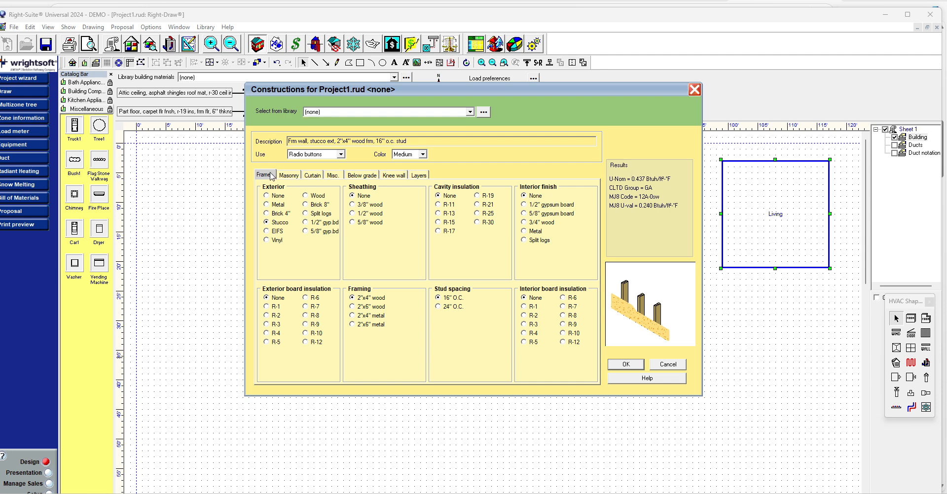
click(276, 217)
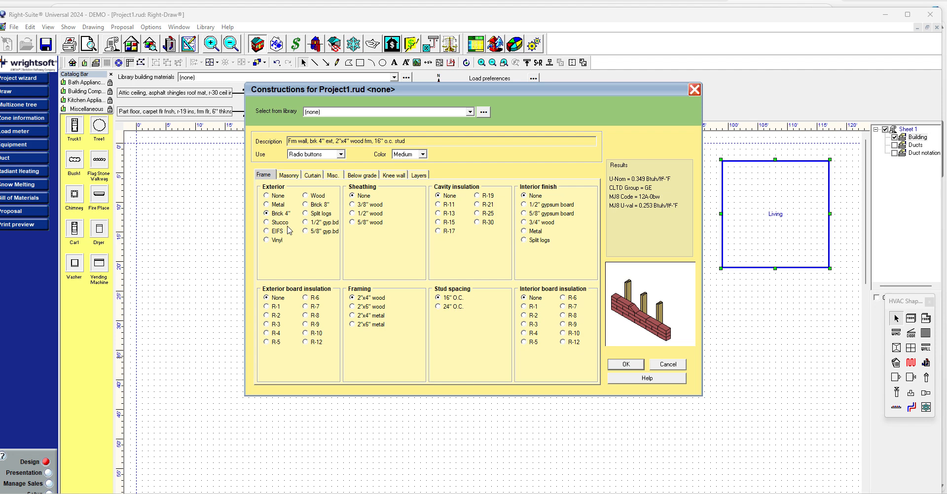
click(379, 206)
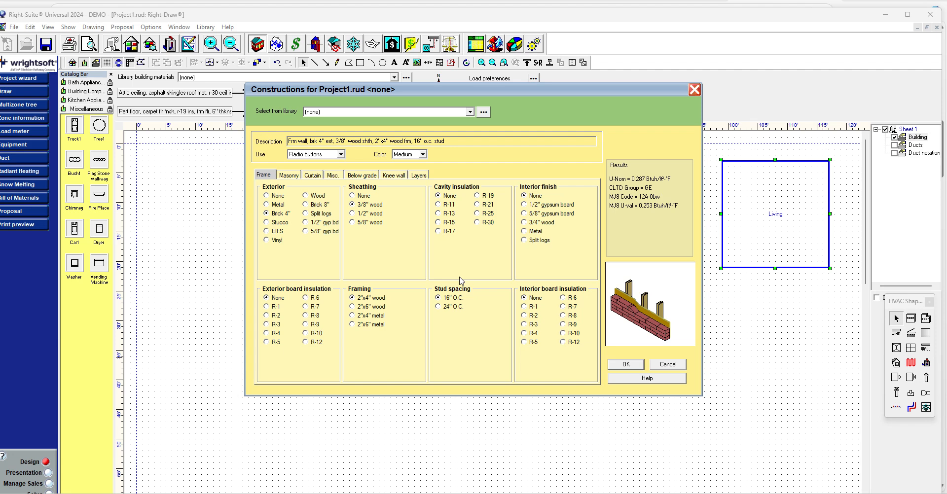
click(449, 213)
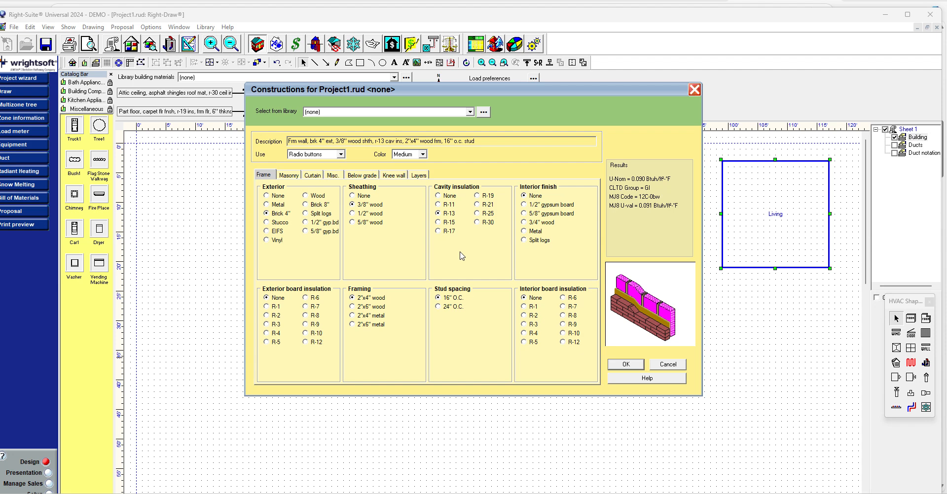
Step: Give Wall 1 a 1/2" gypsum board interior finish, 2"x6" wood framing and R-2 exterior board insulation, and accept the construction
click(560, 206)
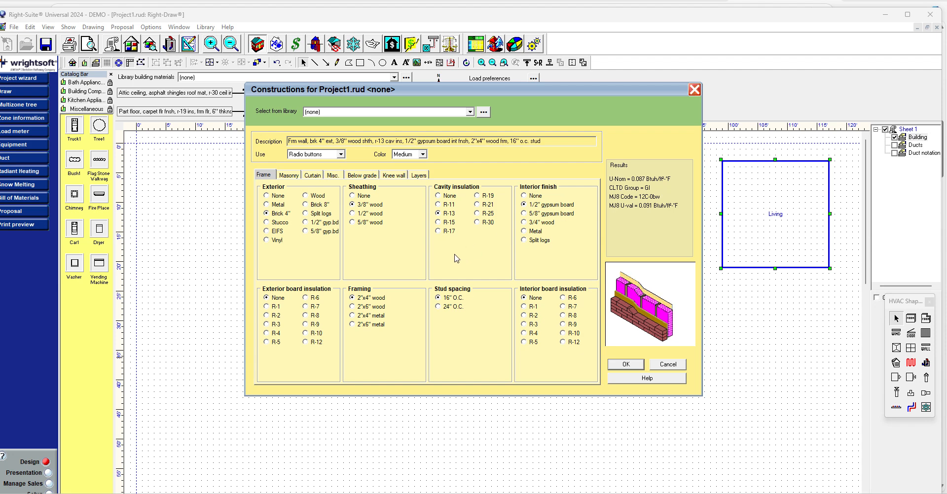
click(371, 308)
click(275, 317)
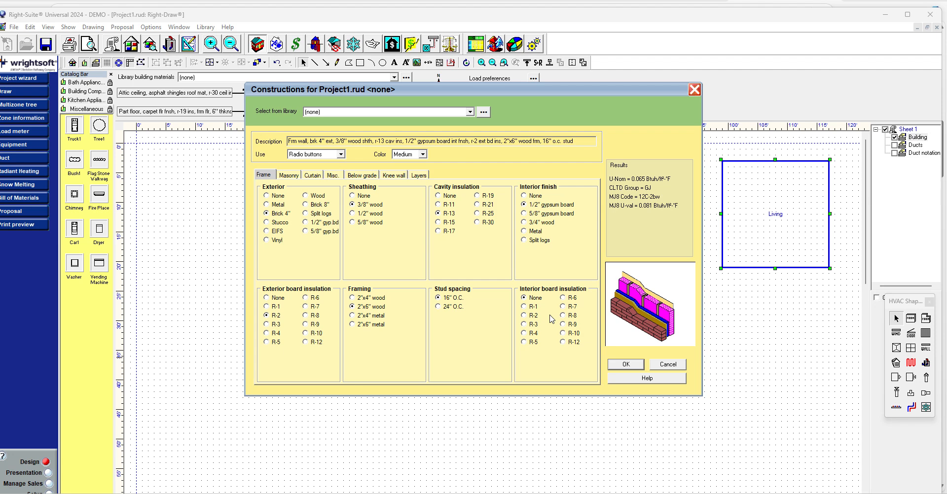
click(626, 364)
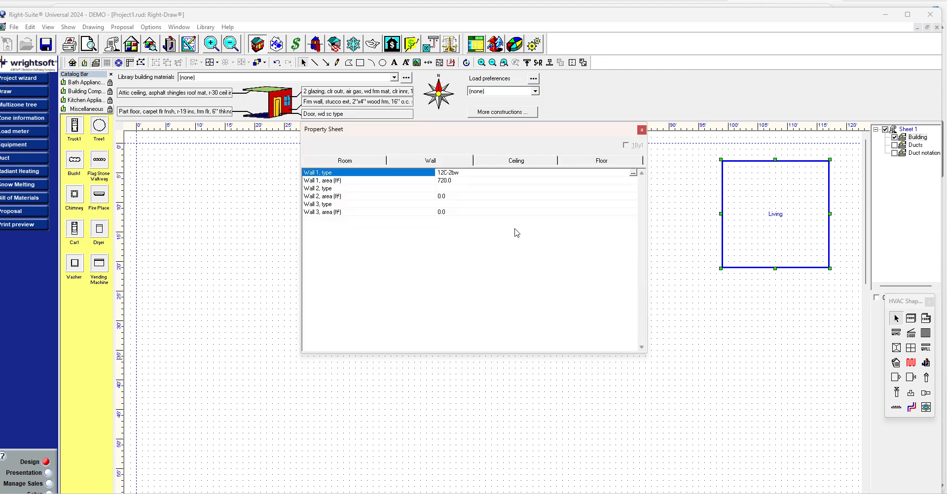
Step: Open the Living room's ceiling properties, and on the house plan web page examine the exterior photos and 1st Floor plan for the roof type
click(526, 161)
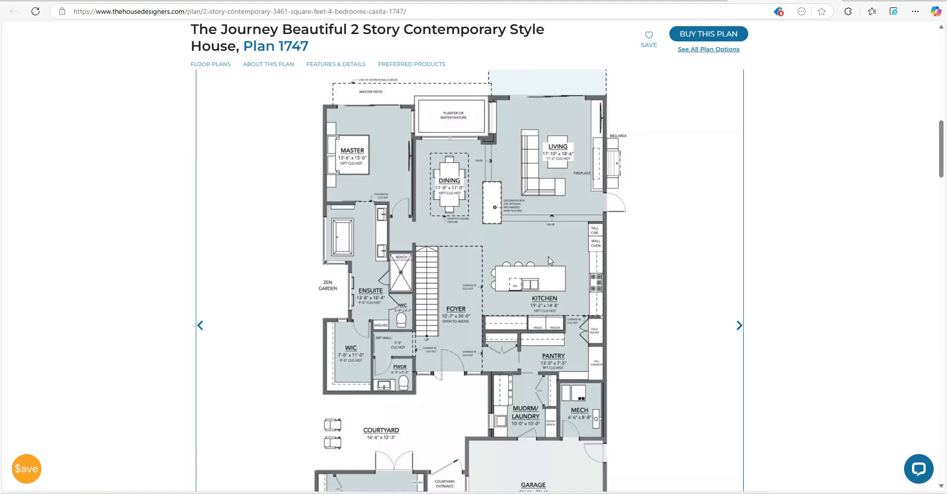
scroll(302, 311, up, 6)
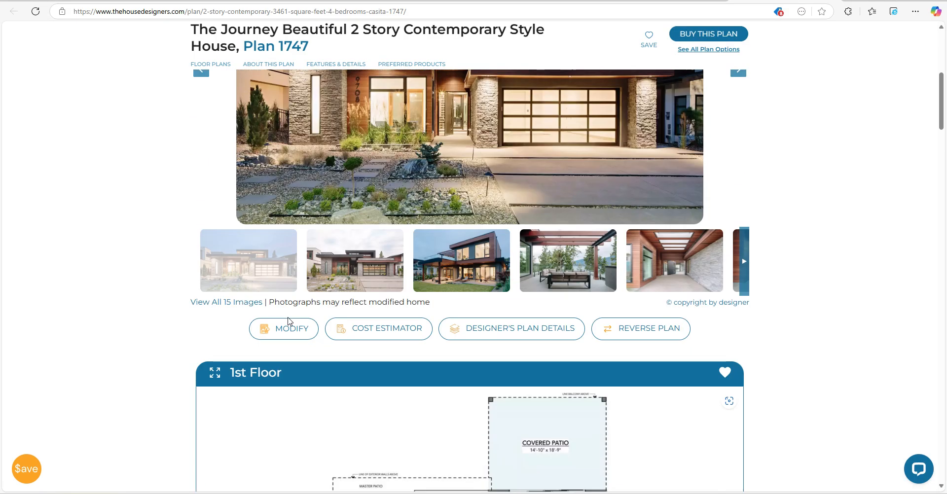
scroll(289, 321, up, 4)
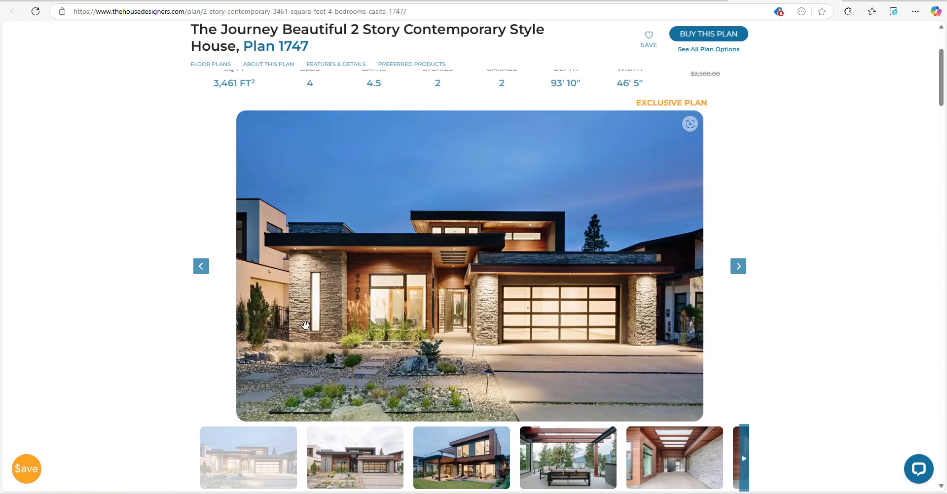
scroll(306, 328, down, 1)
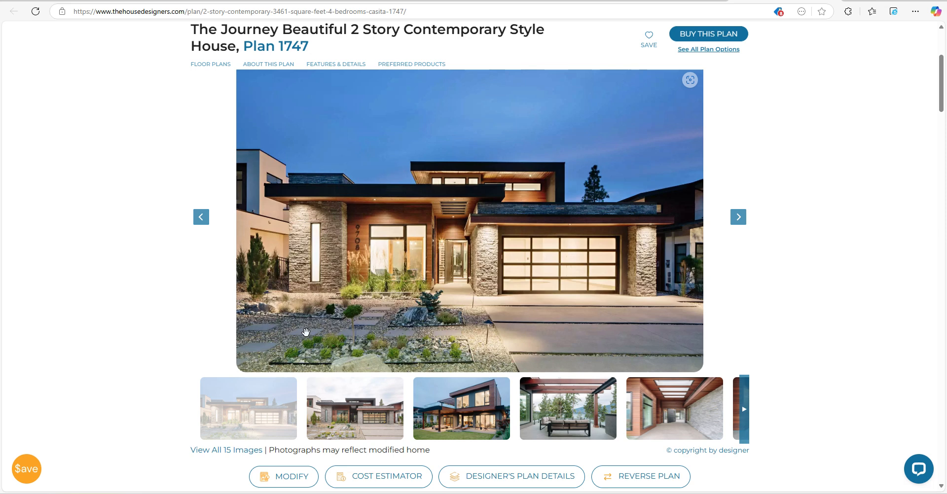
scroll(303, 325, down, 1)
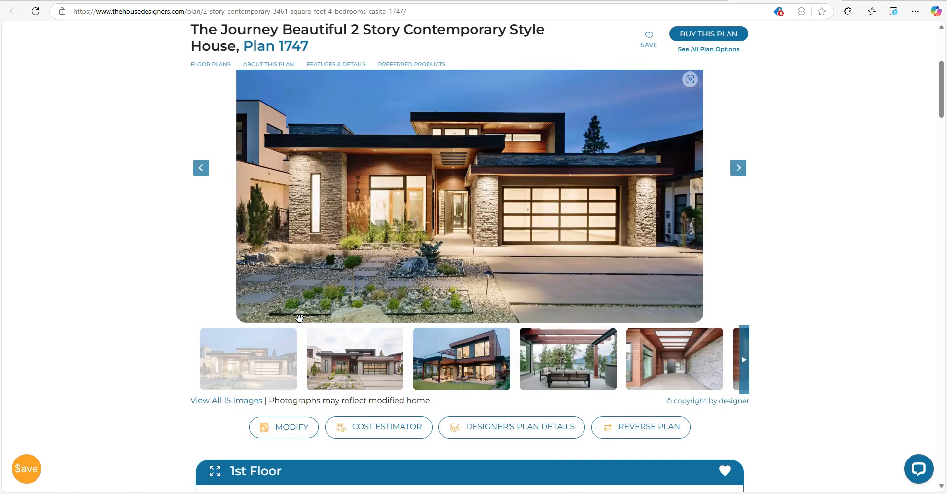
click(348, 367)
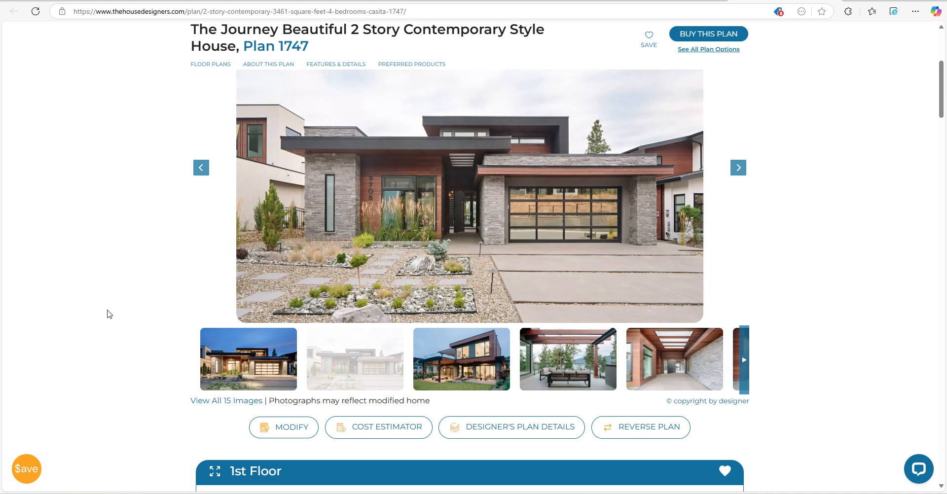
scroll(82, 342, up, 1)
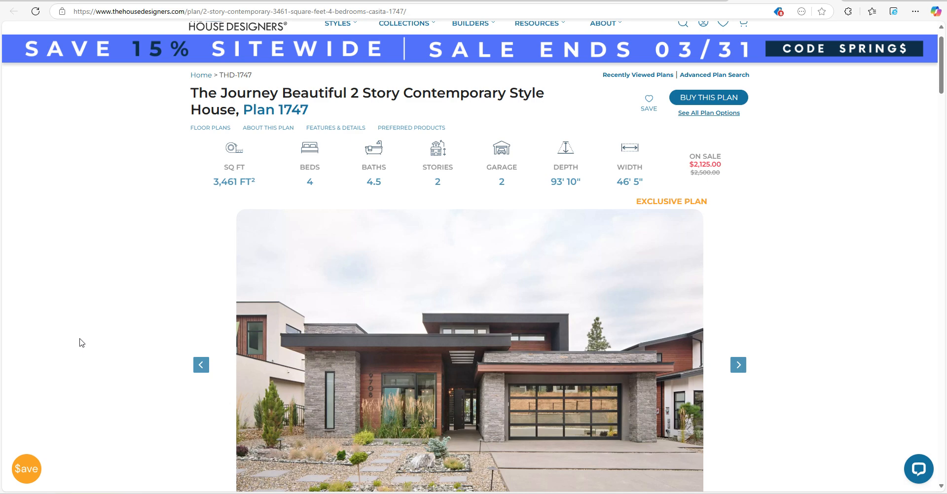
scroll(82, 343, down, 10)
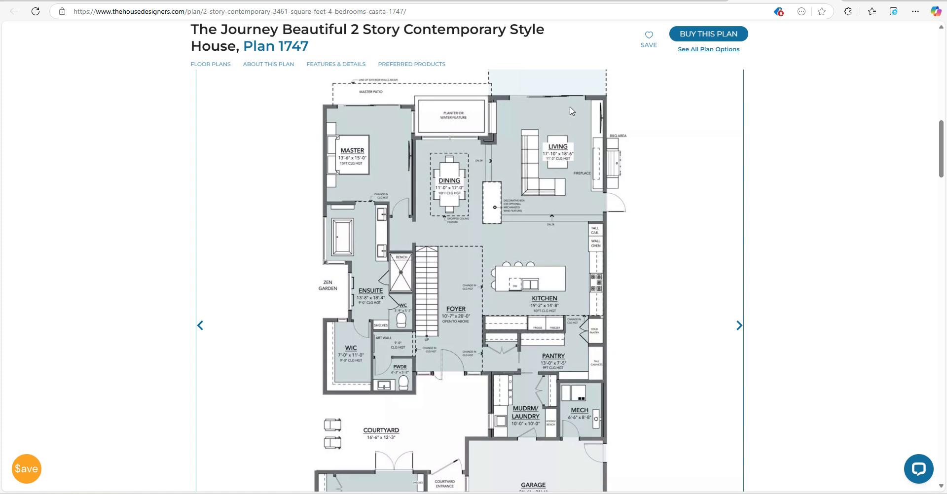
scroll(579, 151, up, 2)
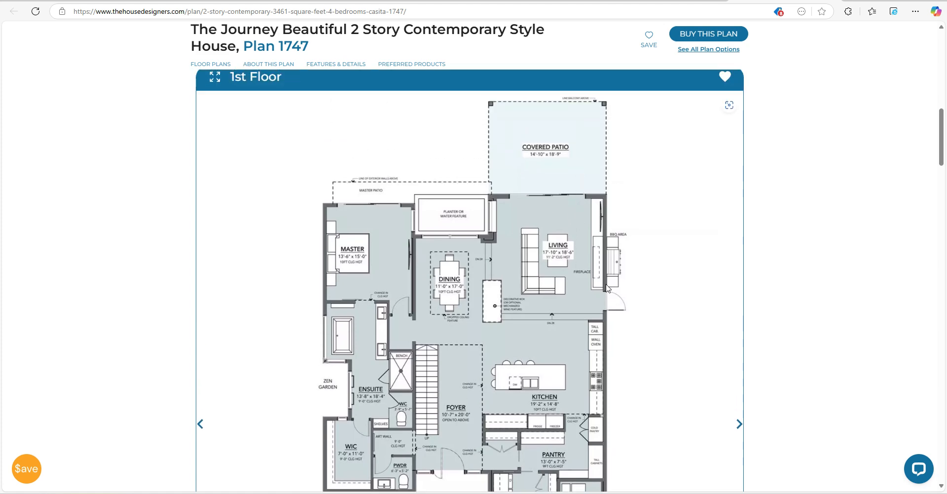
Step: Back in Right-Suite Universal, set the Living room's ceiling construction as a flat roof with membrane roof material and wood frame structure
key(alt+Tab)
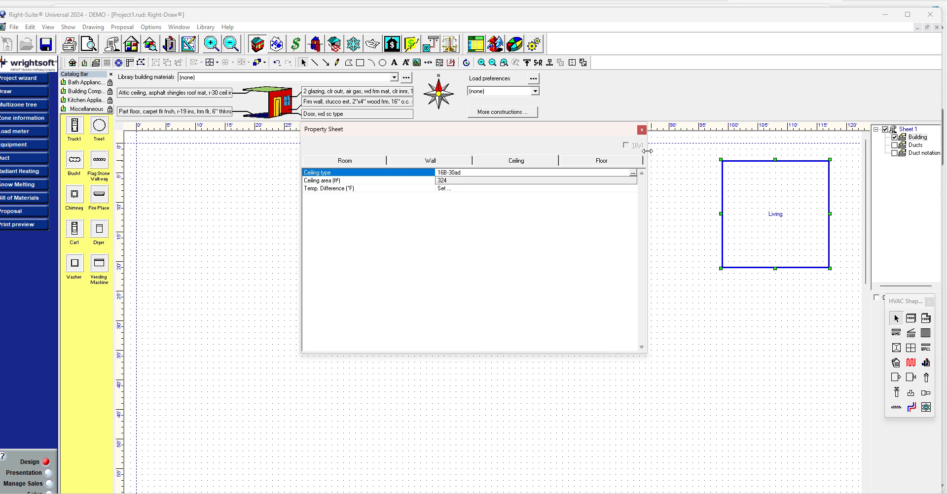
click(633, 173)
click(291, 176)
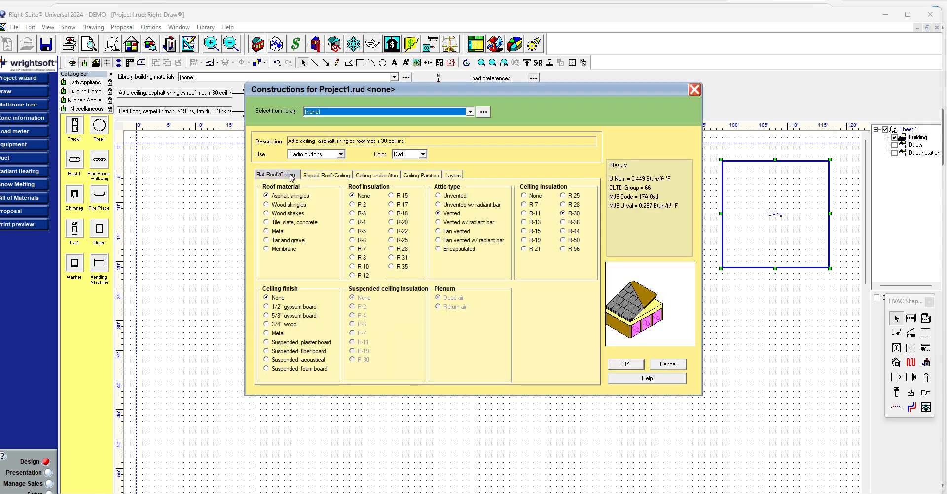
click(282, 205)
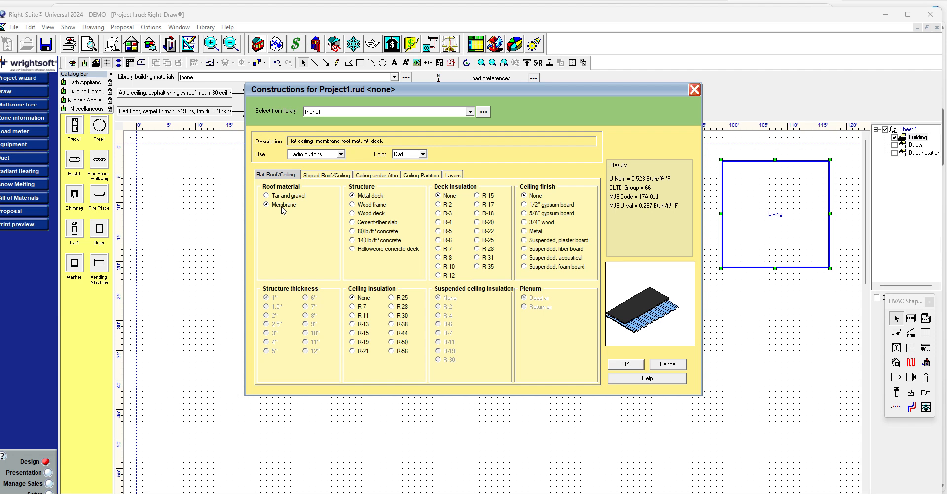
click(380, 207)
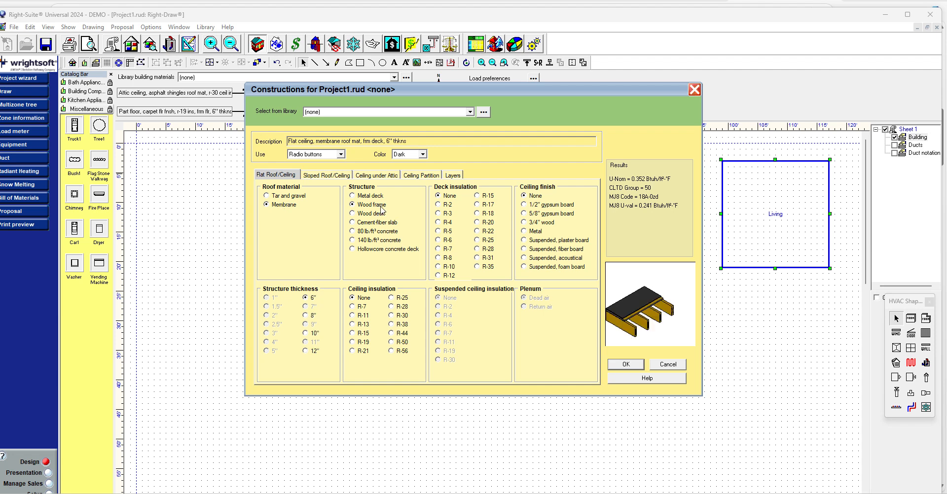
Step: Give the ceiling R-2 deck insulation, a 1/2" gypsum board finish and R-30 ceiling insulation, and accept the construction
click(447, 206)
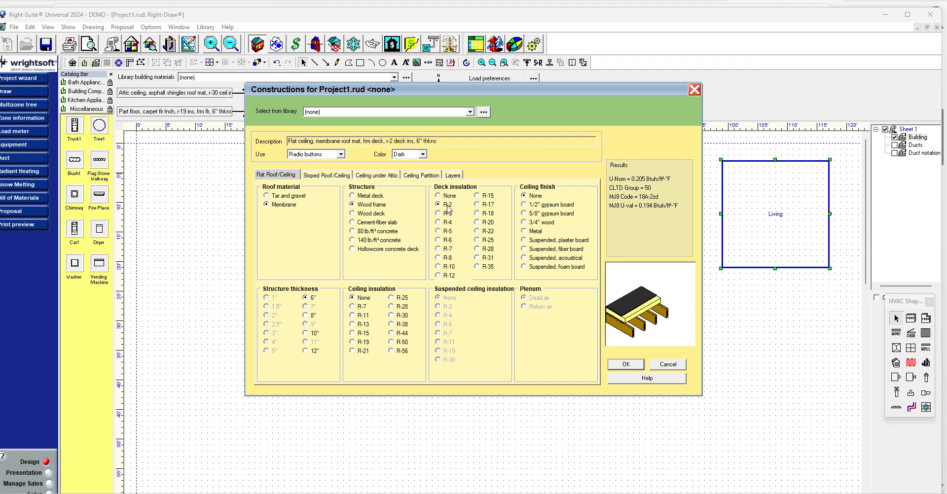
click(571, 206)
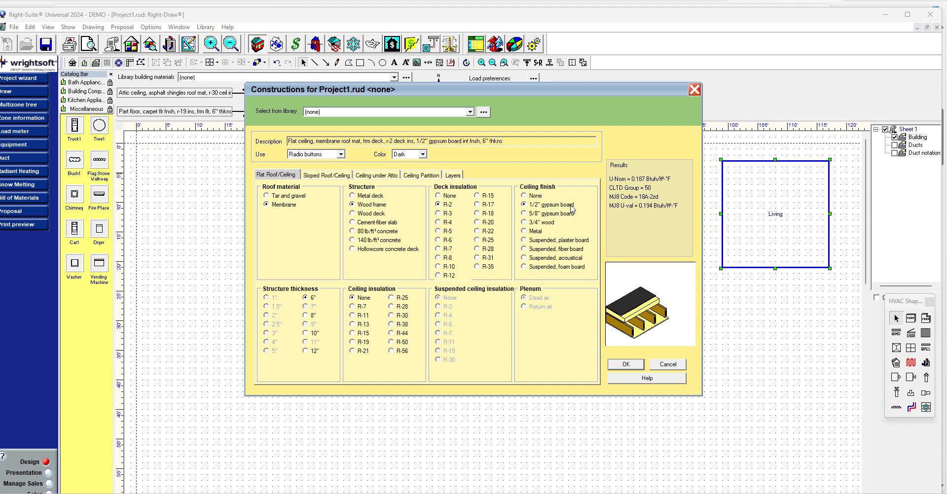
click(401, 316)
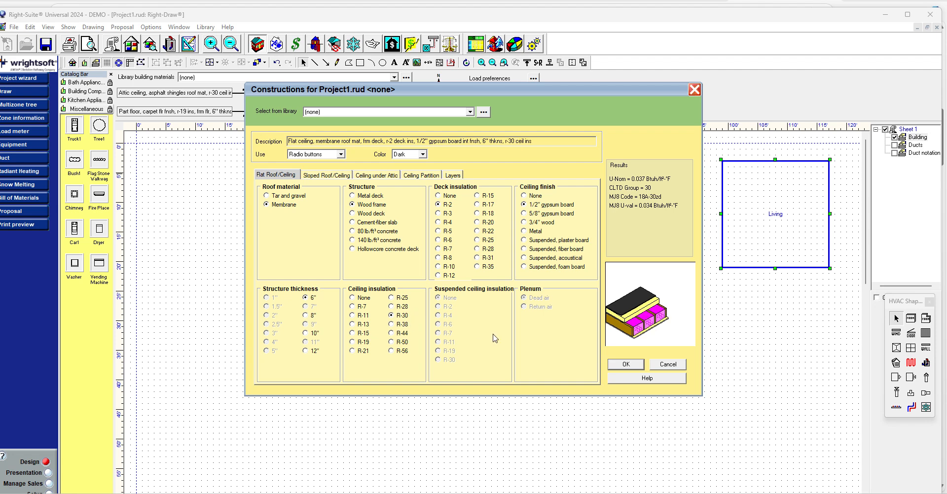
click(634, 365)
Step: Set the Living room's floor construction as an exterior wood frame floor with 8" structure thickness and a hardwood finish
click(619, 162)
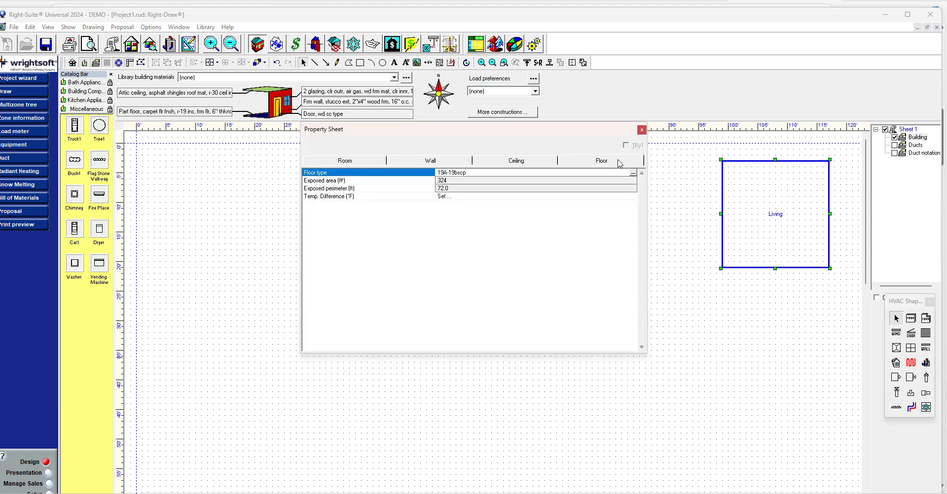
click(633, 173)
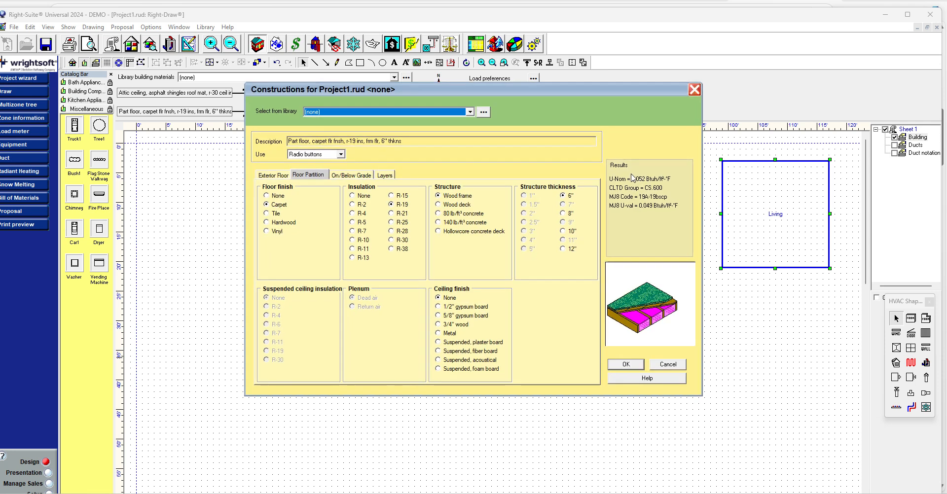
click(352, 176)
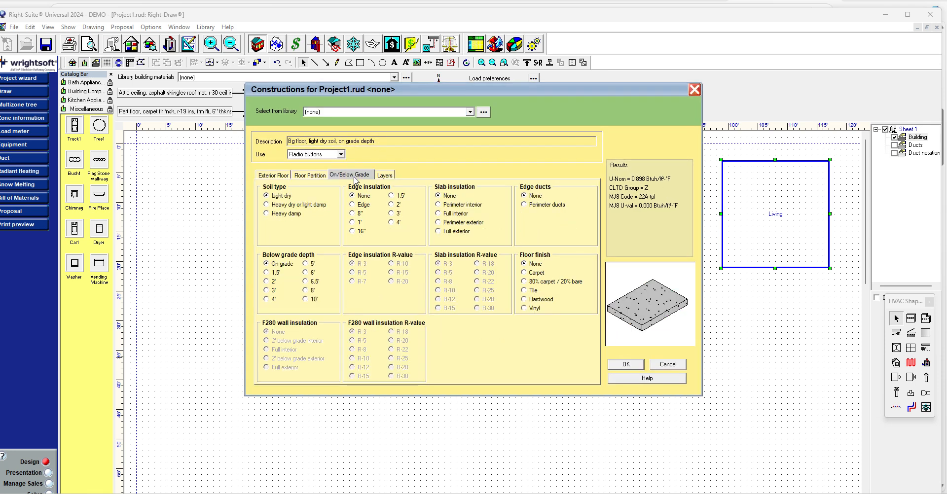
click(281, 176)
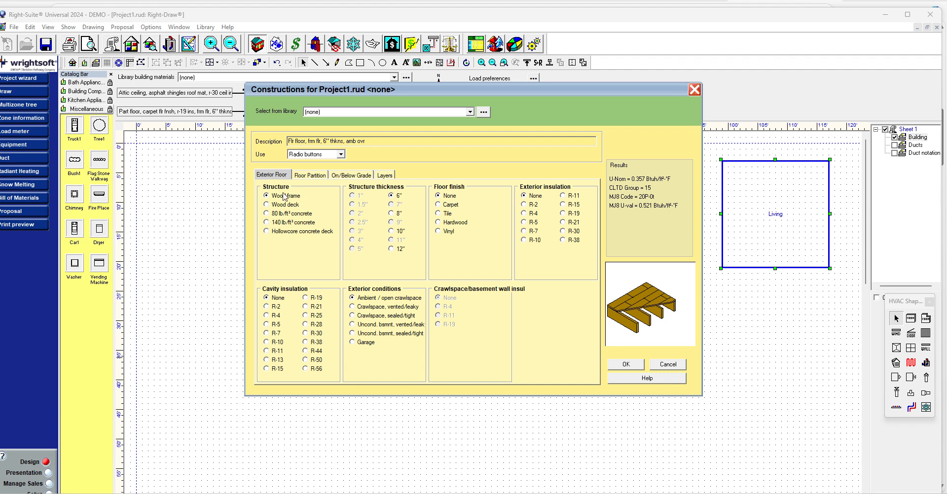
click(397, 215)
click(450, 223)
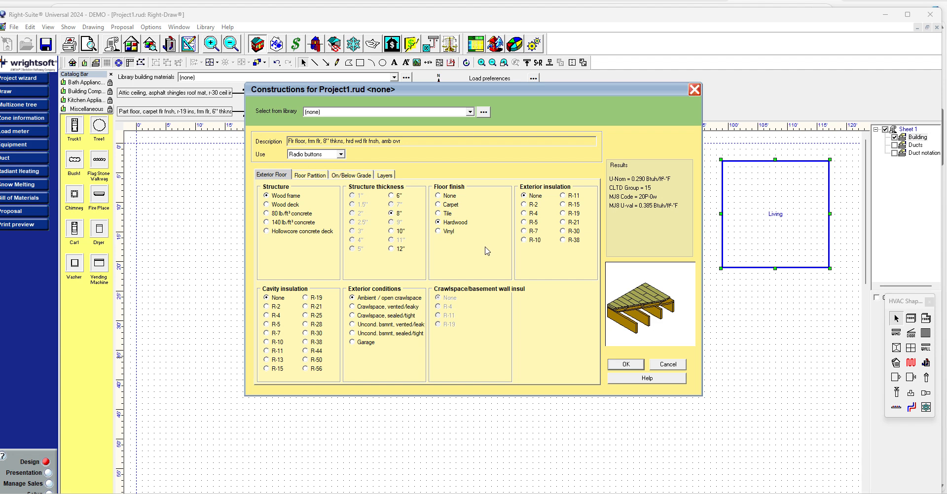
Step: Try R-2 exterior insulation on the floor, return it to None, and set the cavity insulation to R-30
click(523, 205)
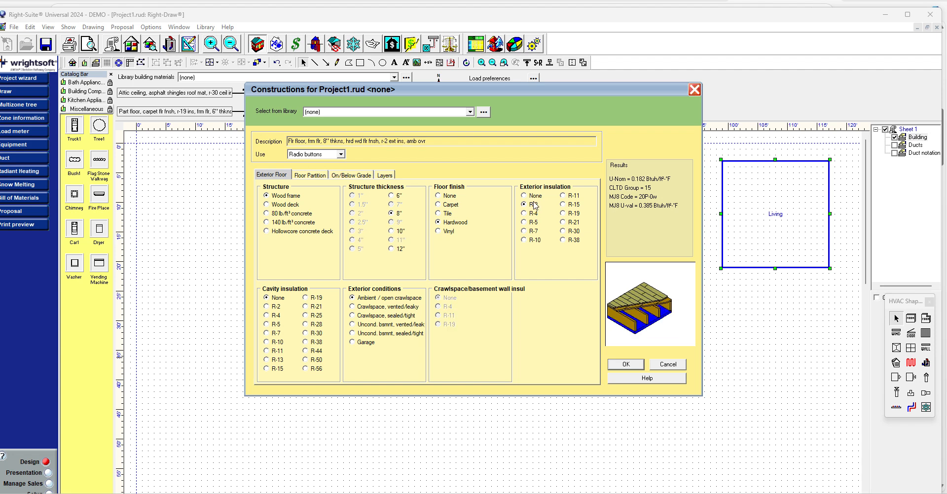
click(531, 195)
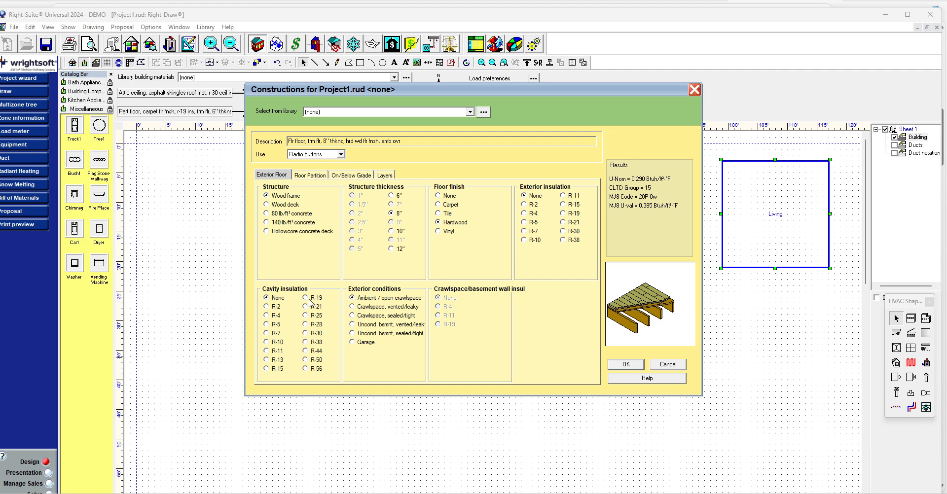
click(318, 335)
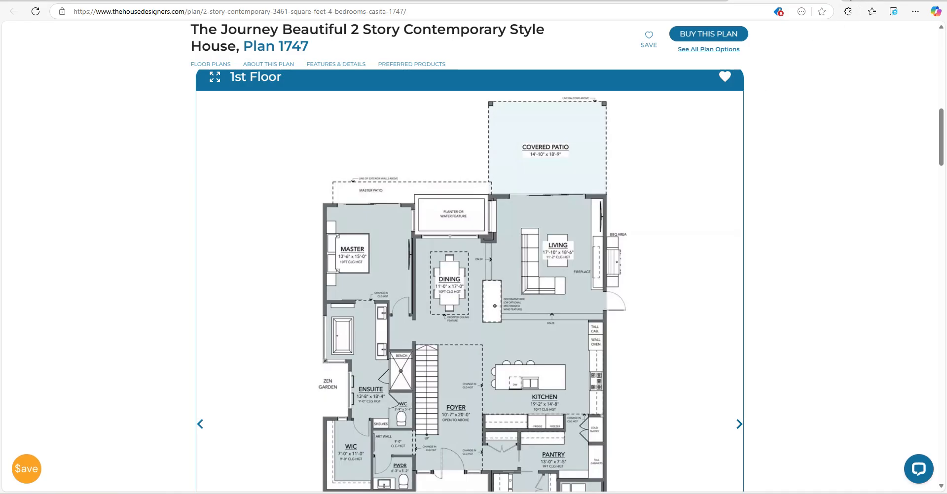
Step: Switch to the web browser and search Google Images for "open crawl space" in a new tab
key(ctrl+t)
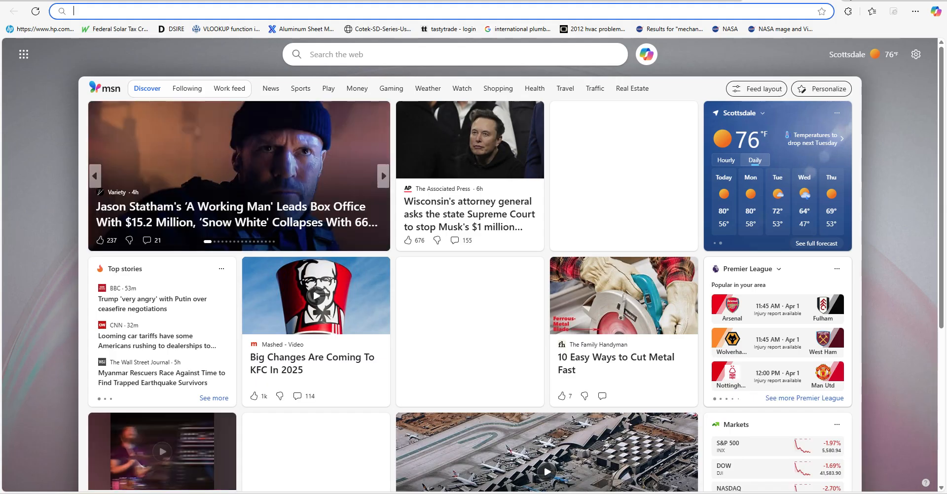
text(goo)
key(Return)
text(open )
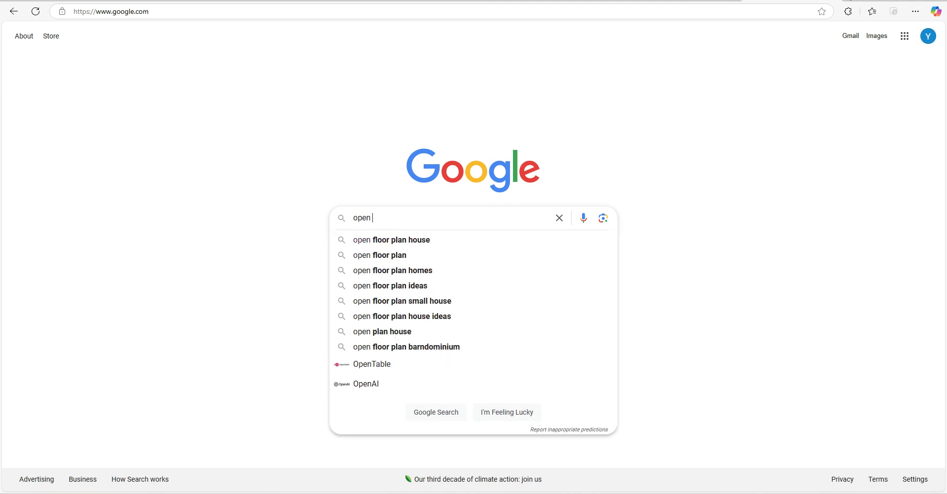
text(craw)
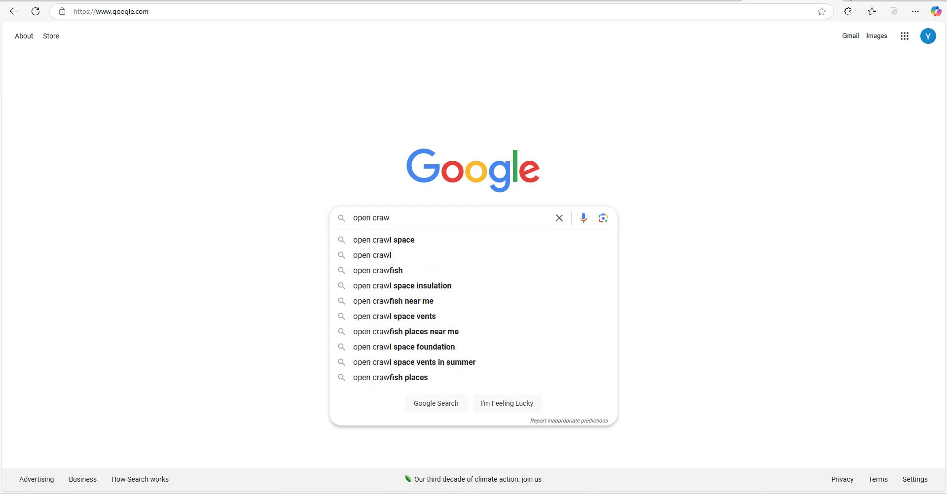
text(l space)
key(Return)
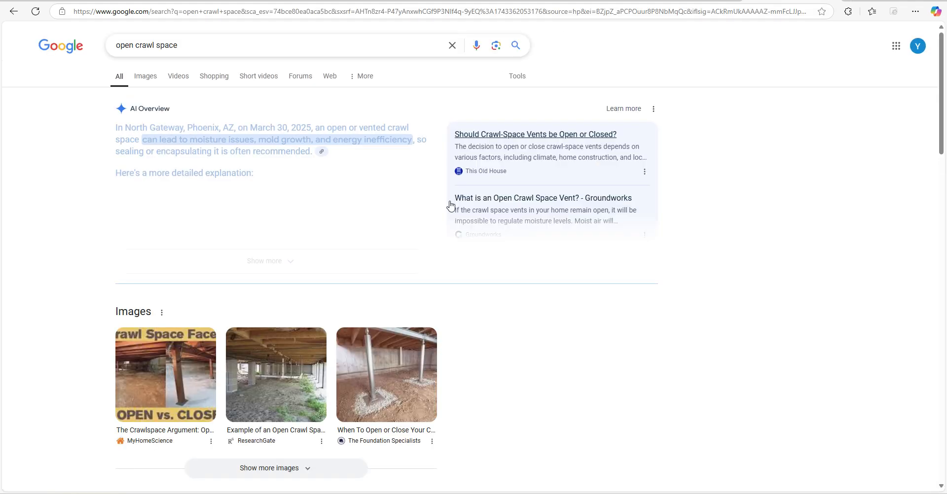
click(146, 78)
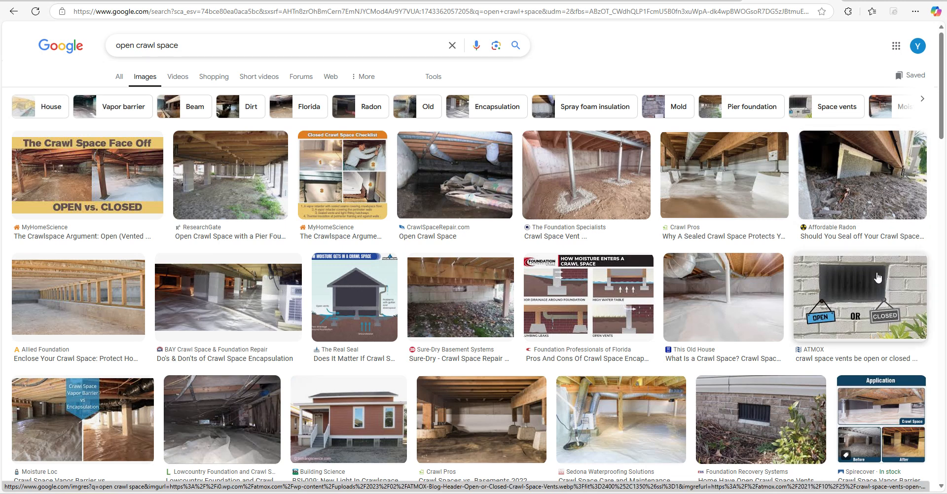
Step: Examine the crawl space photos from Sure-Dry Basement Systems, MyHomeScience, CrawlSpaceRepair.com and Sedona Waterproofing Solutions, closing the previews
click(460, 297)
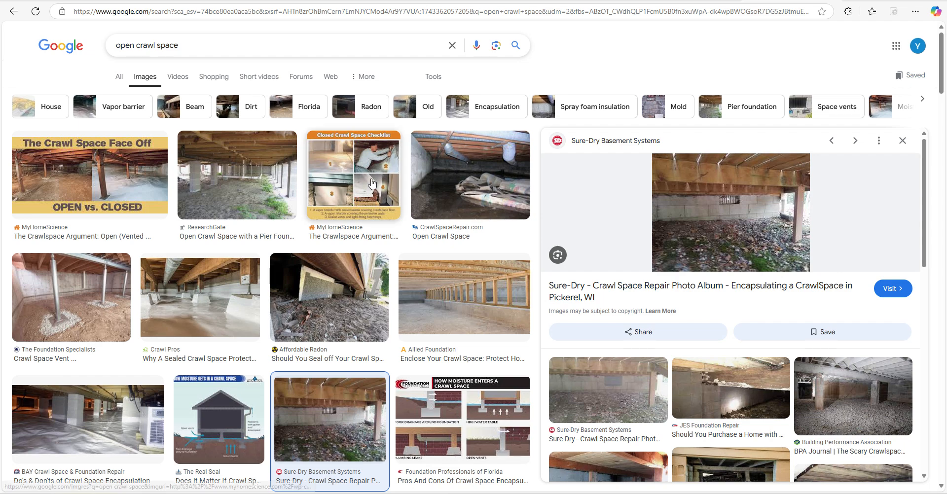
click(353, 175)
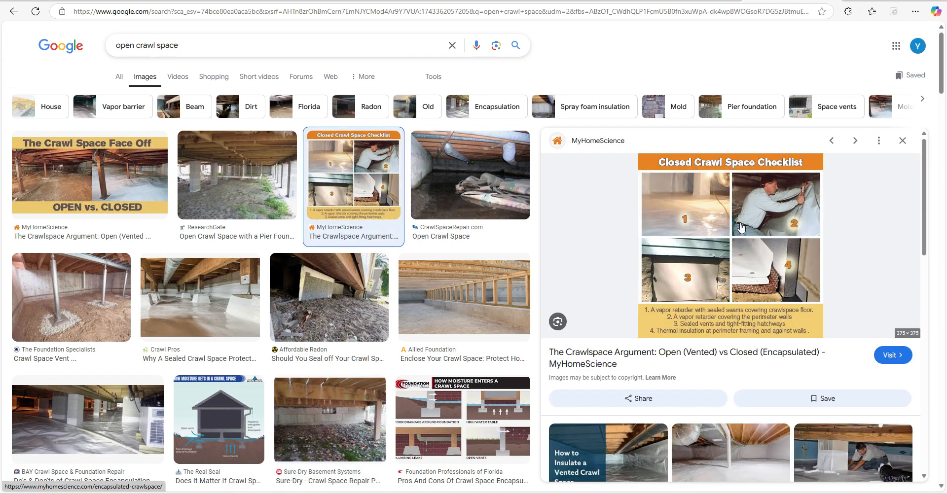
click(902, 141)
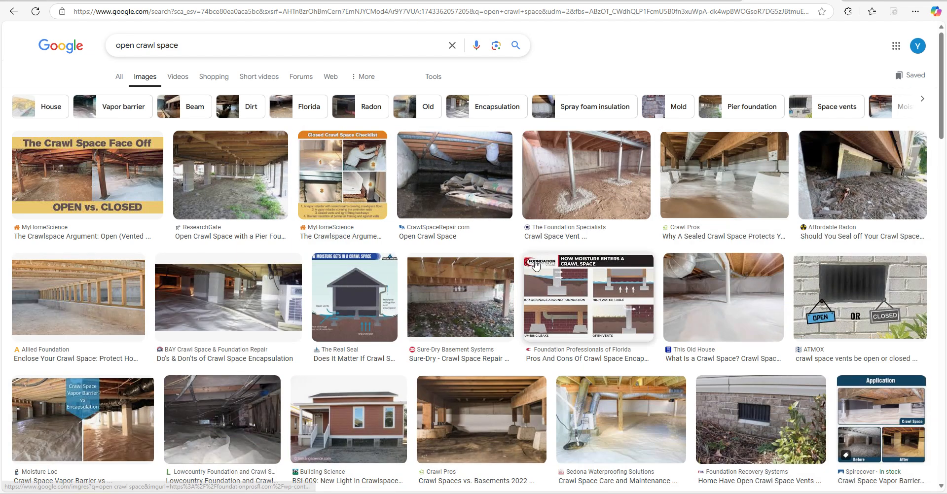
click(507, 217)
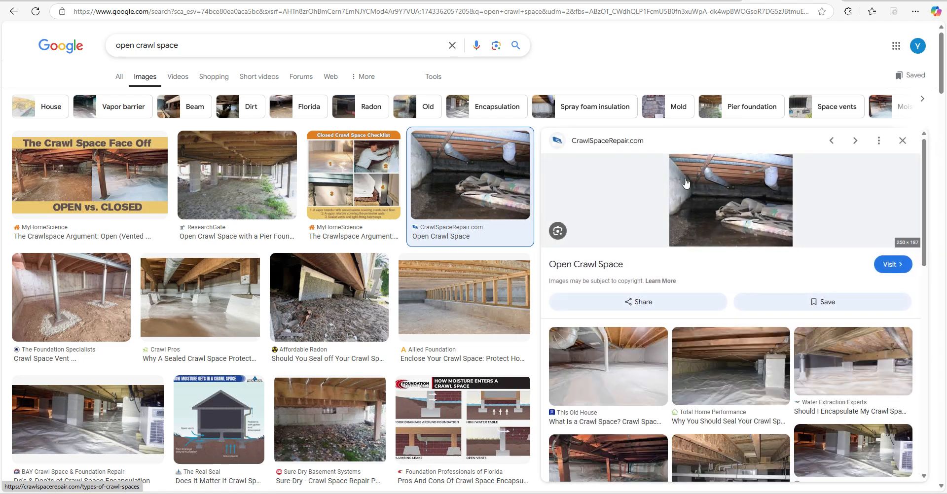
click(902, 142)
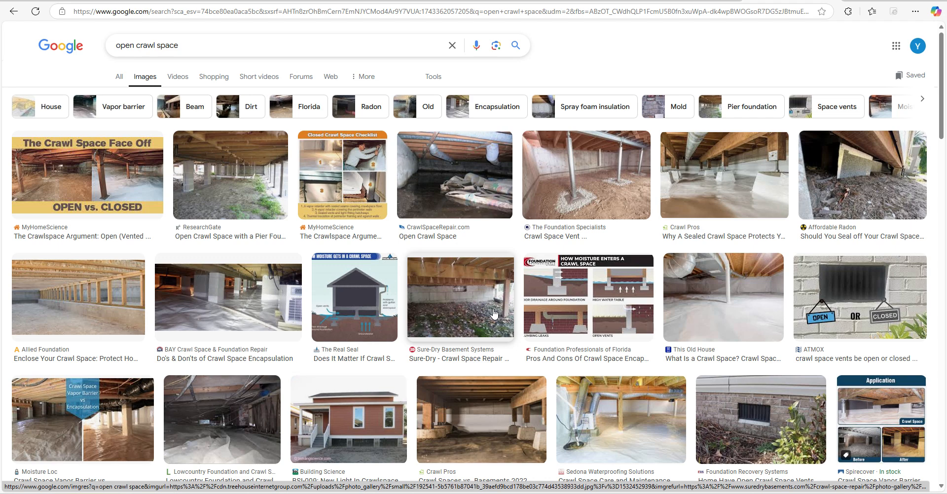
click(641, 409)
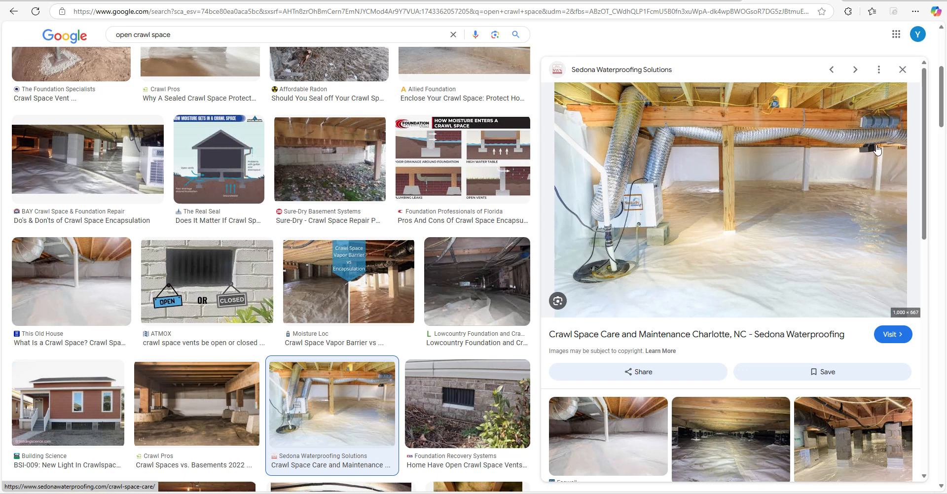
click(903, 72)
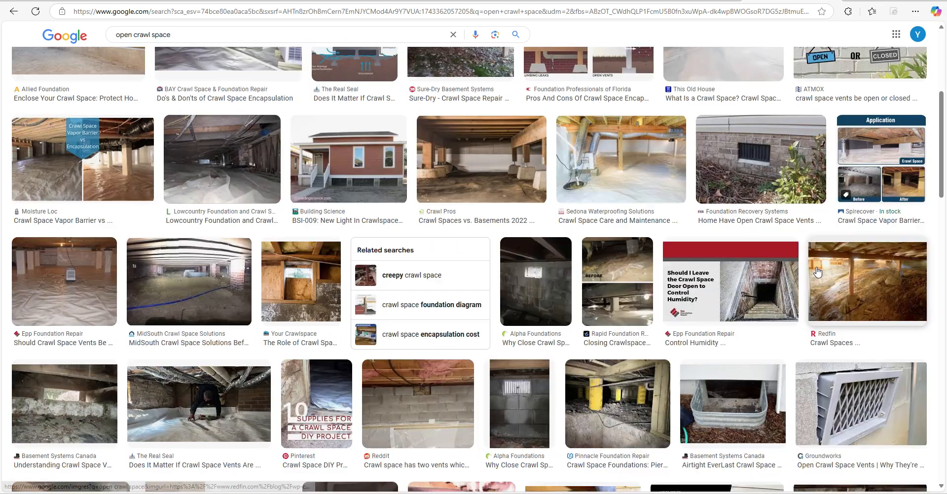
Step: Back in Right-Suite Universal, set the Living room floor's cavity and exterior insulation to None and accept the construction
click(615, 493)
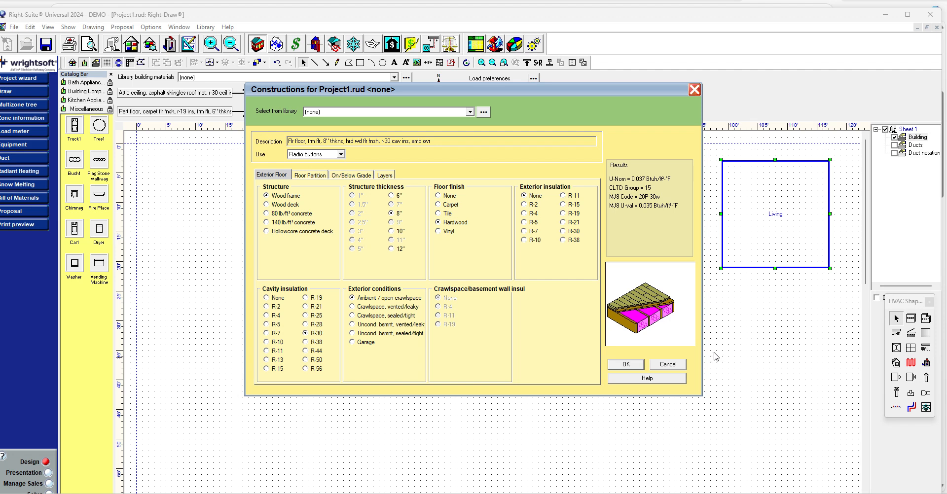
click(266, 298)
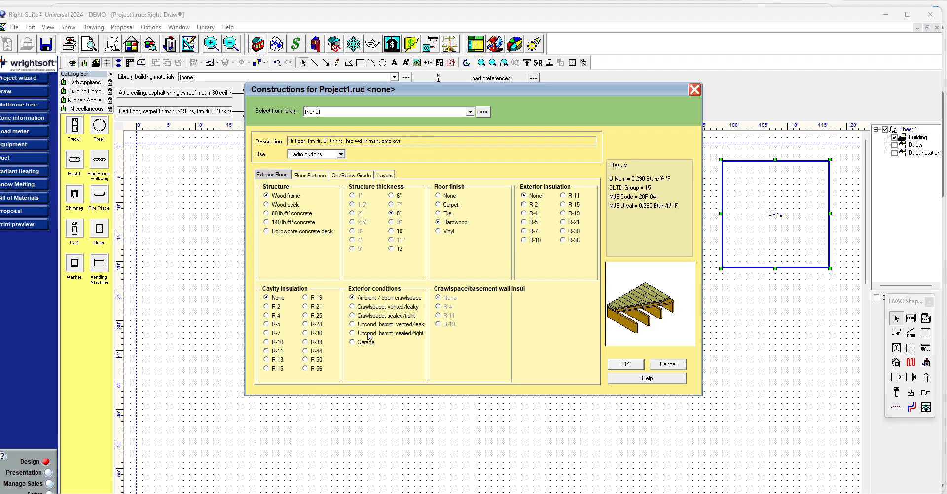
click(532, 215)
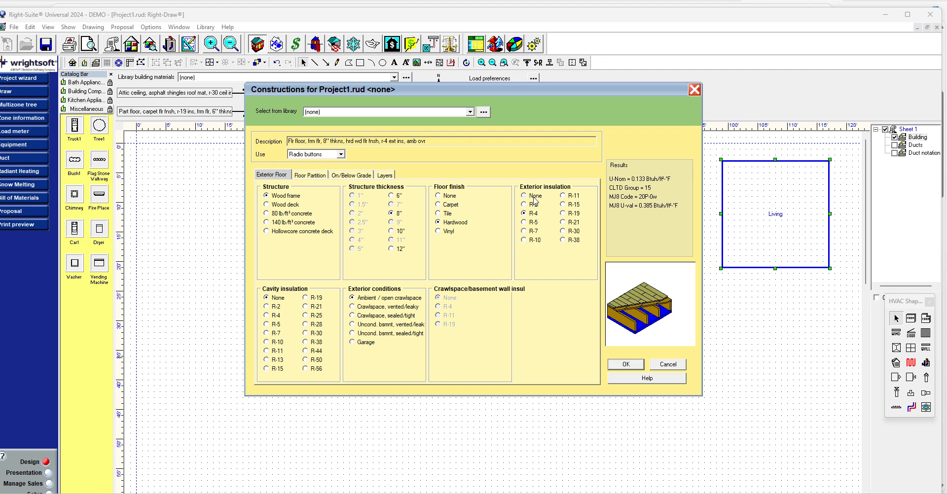
click(534, 198)
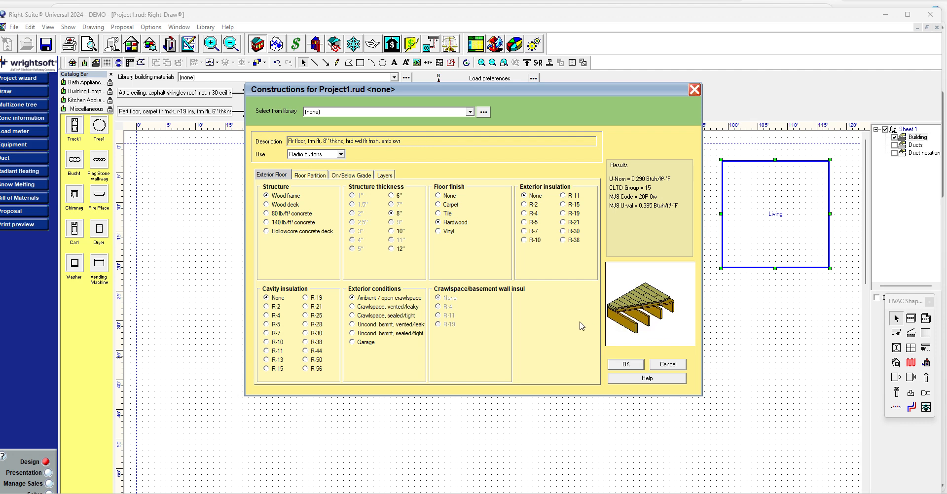
click(637, 366)
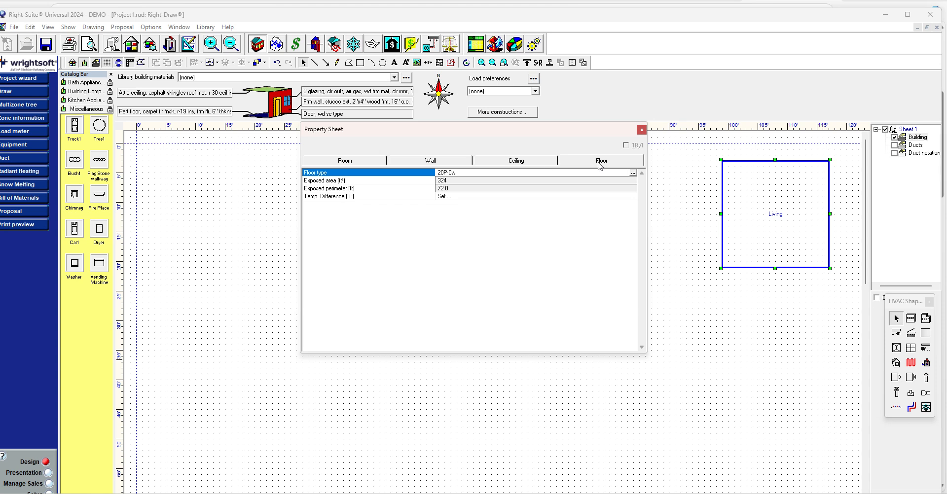
Step: Close the Living room's properties and, back in Right-Suite Universal, draw a window about 7 ft wide along the room's north wall
click(642, 130)
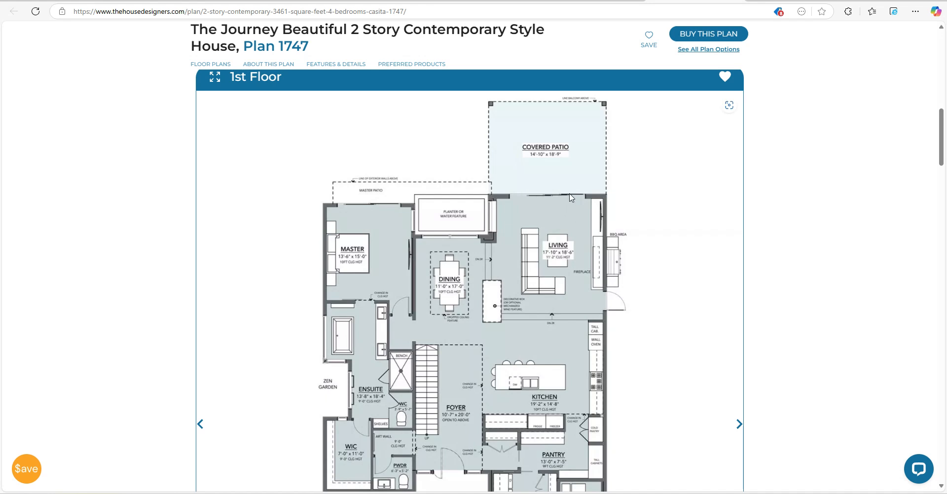
click(650, 493)
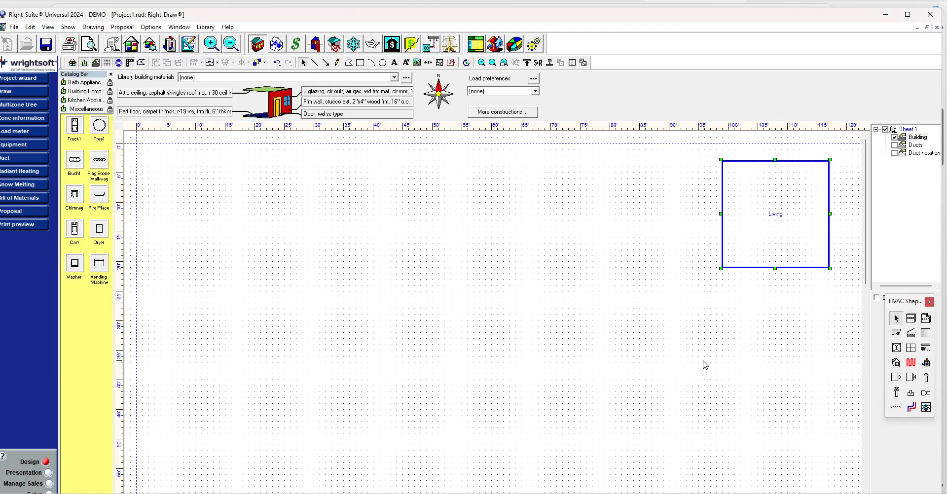
click(896, 332)
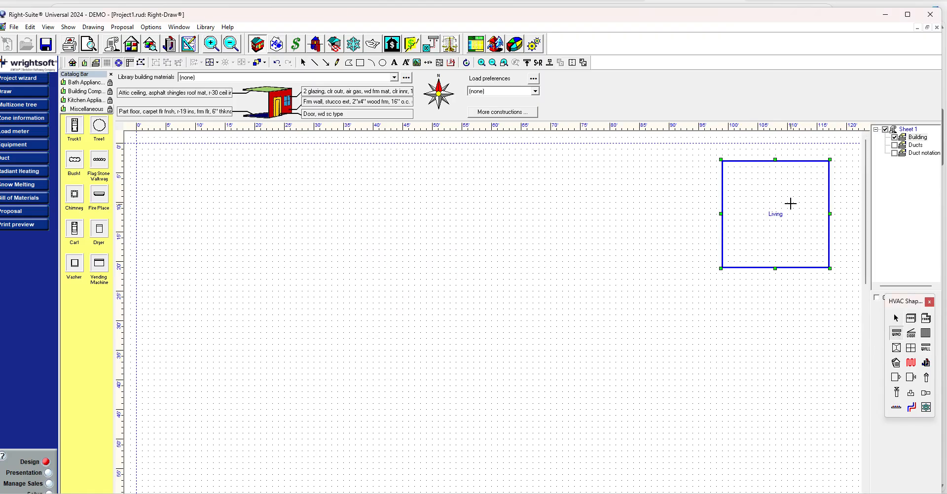
drag(757, 161, 799, 161)
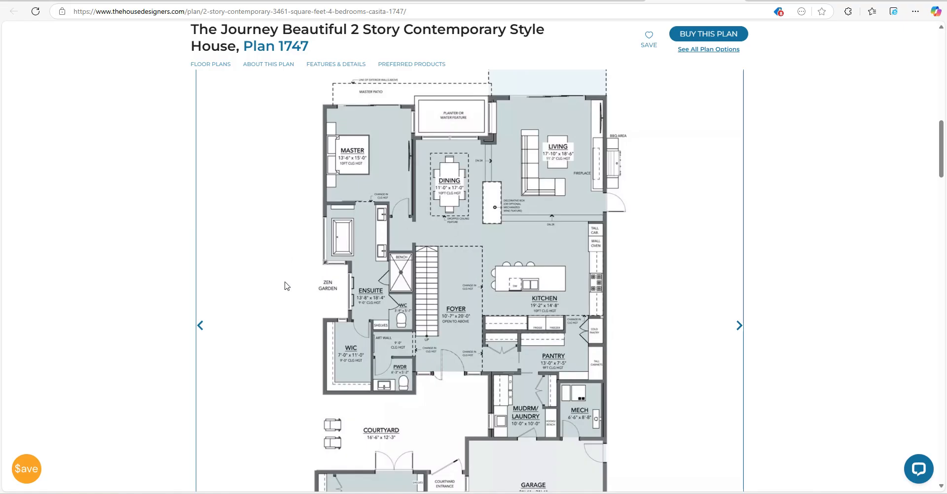
Step: Switch to the web browser and examine the Plan 1747 main-floor drawing, including the opening between the living room and the covered patio
scroll(616, 357, down, 7)
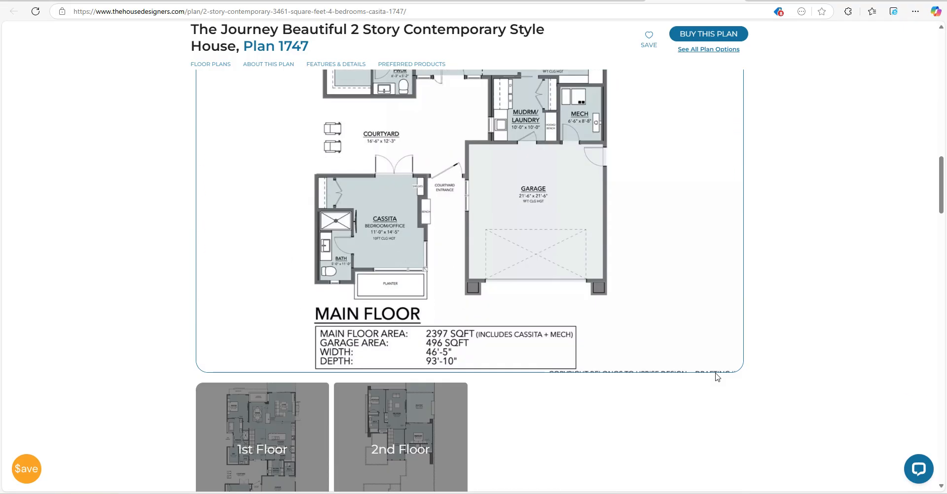
scroll(715, 377, down, 1)
scroll(692, 382, up, 5)
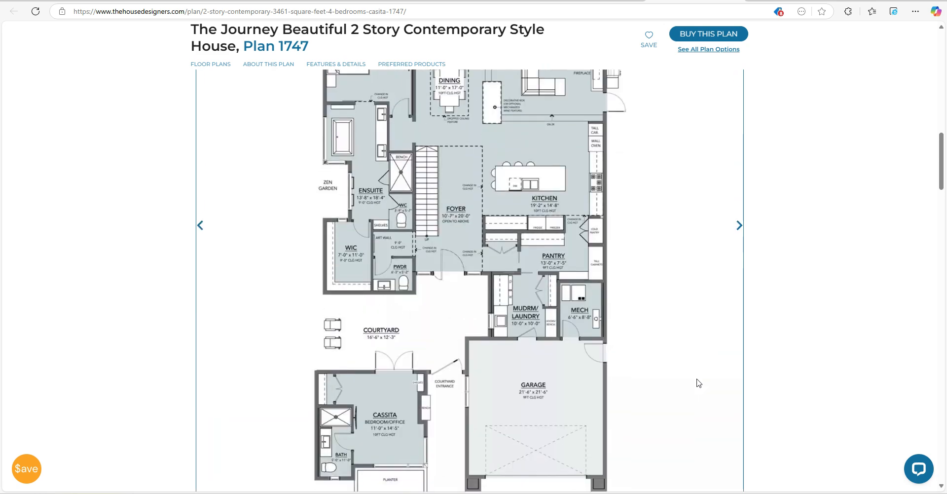
scroll(695, 380, up, 2)
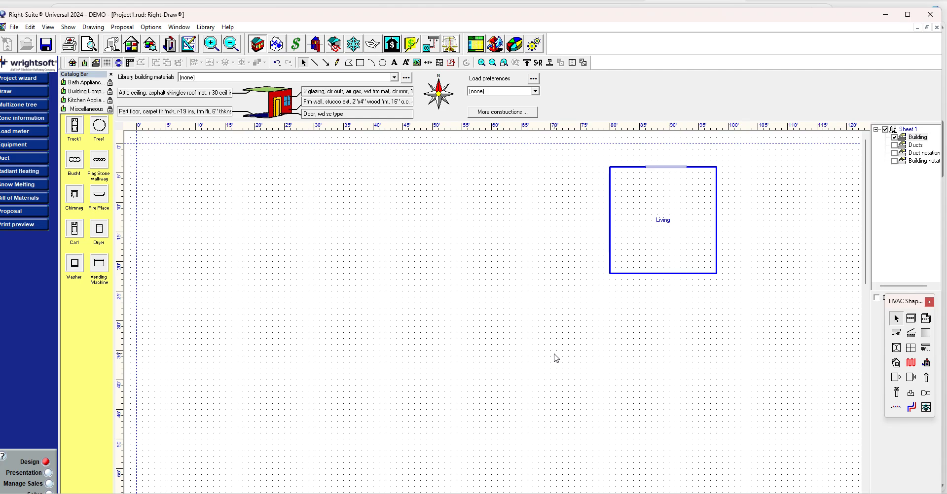
click(673, 4)
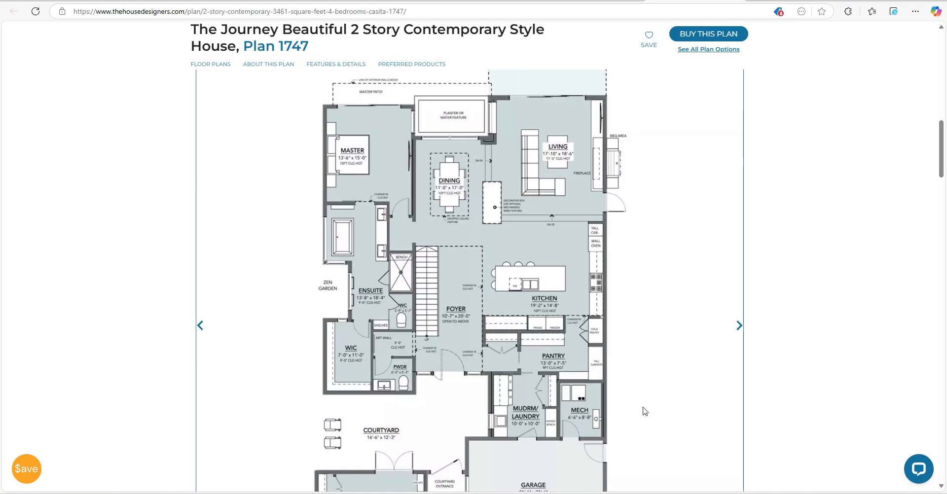
scroll(643, 451, up, 1)
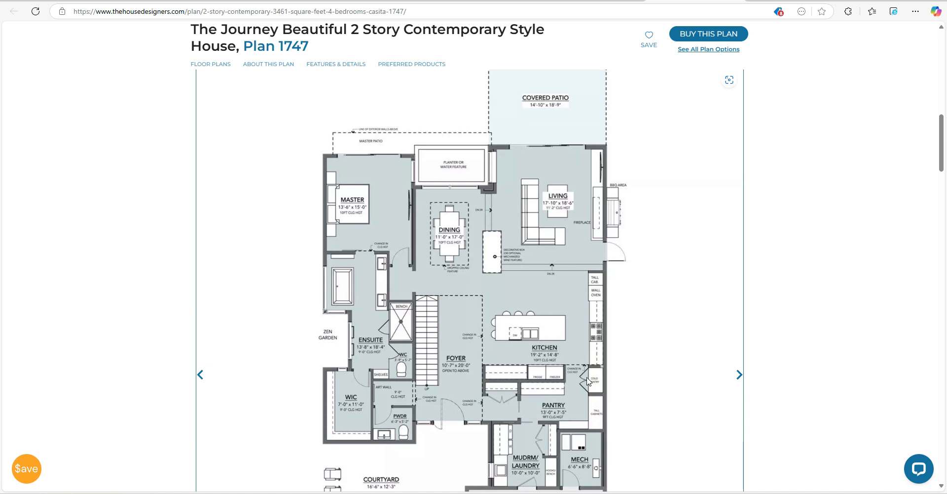
mouse_move(626, 493)
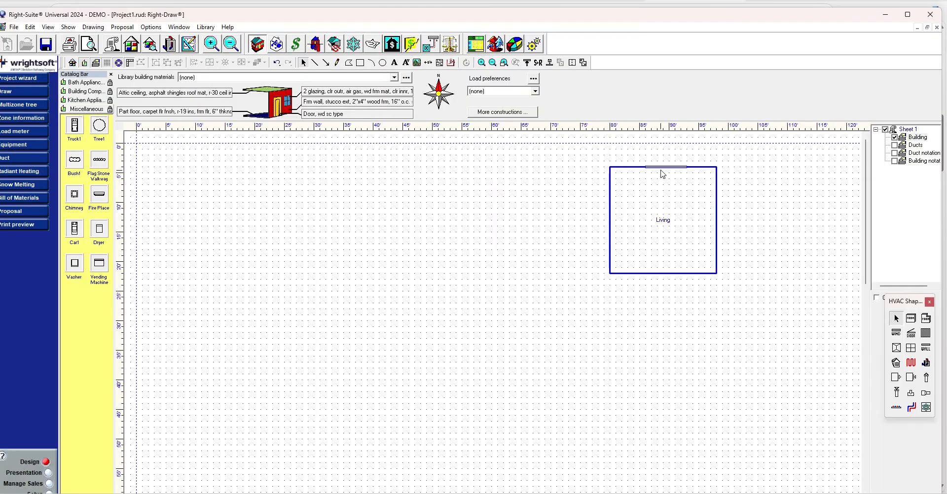
Step: Back in Right-Suite Universal, stretch the Living room's north window at both ends to a length of 13 ft
click(626, 456)
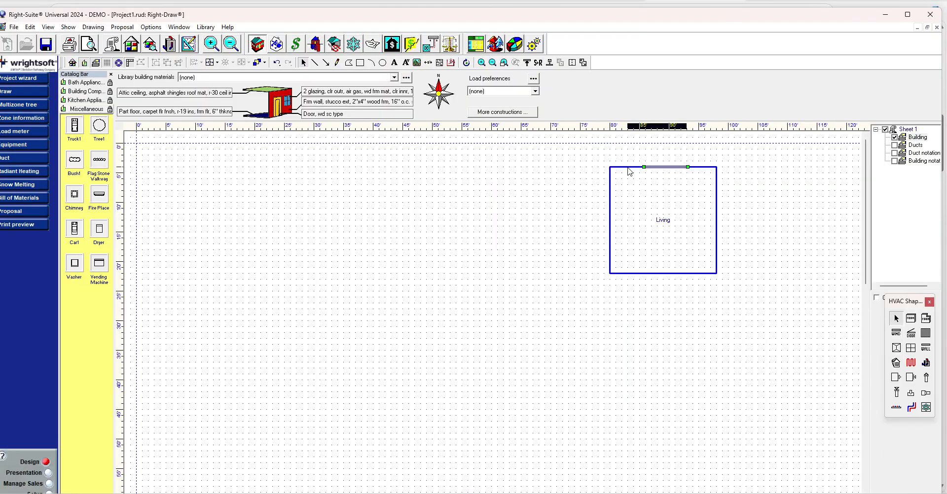
drag(628, 168, 679, 169)
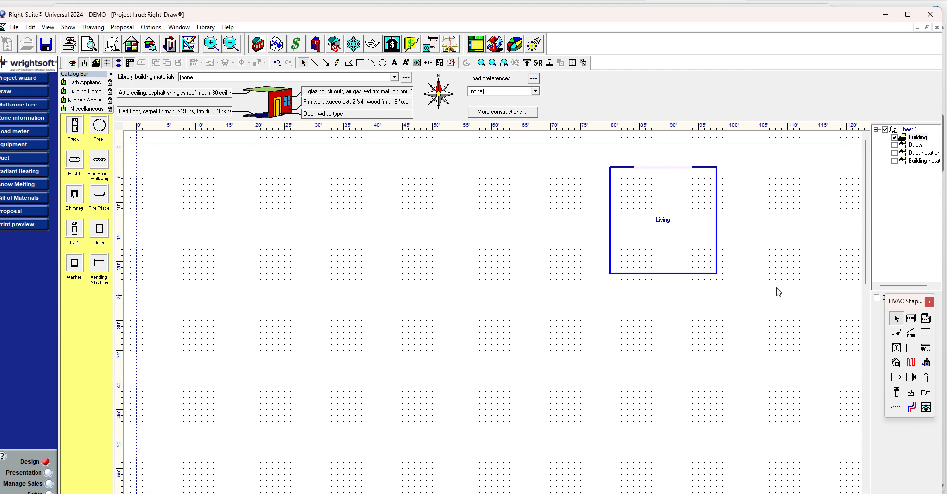
click(688, 168)
drag(694, 167, 698, 168)
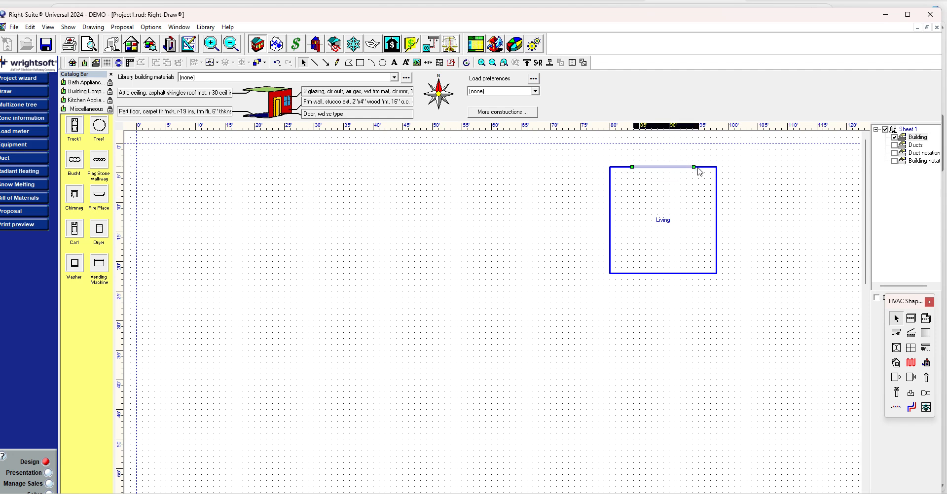
click(764, 217)
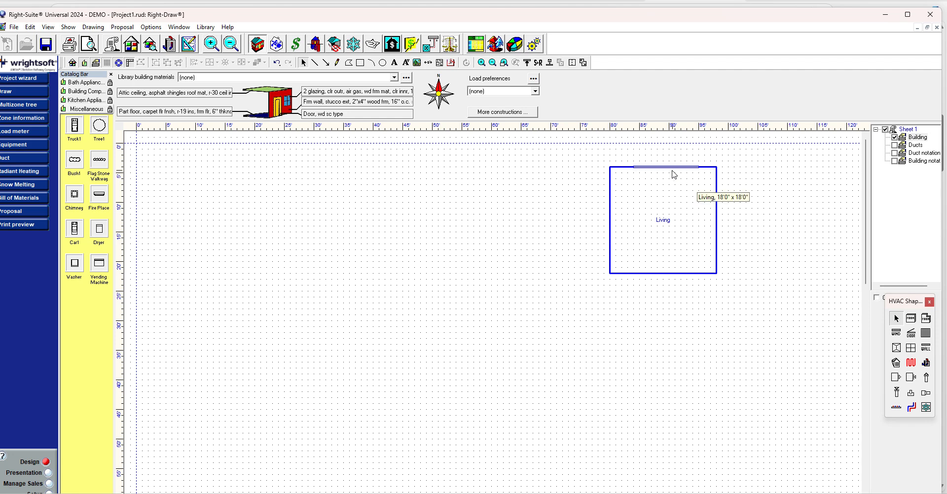
click(649, 167)
drag(631, 168, 627, 169)
click(757, 207)
click(670, 165)
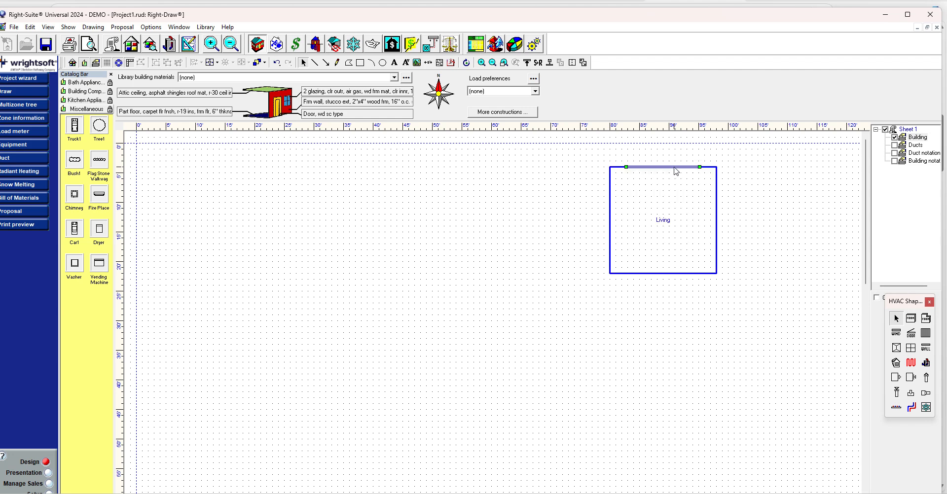
click(678, 168)
click(635, 167)
click(630, 168)
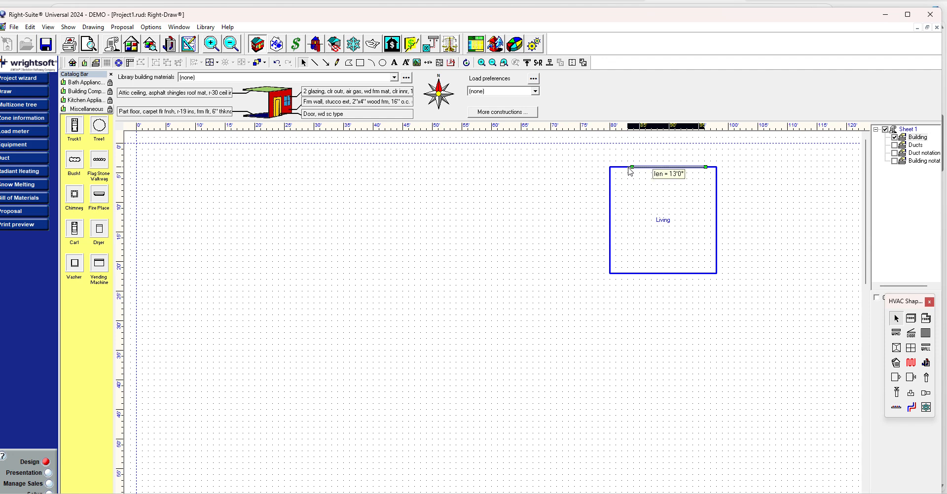
click(768, 197)
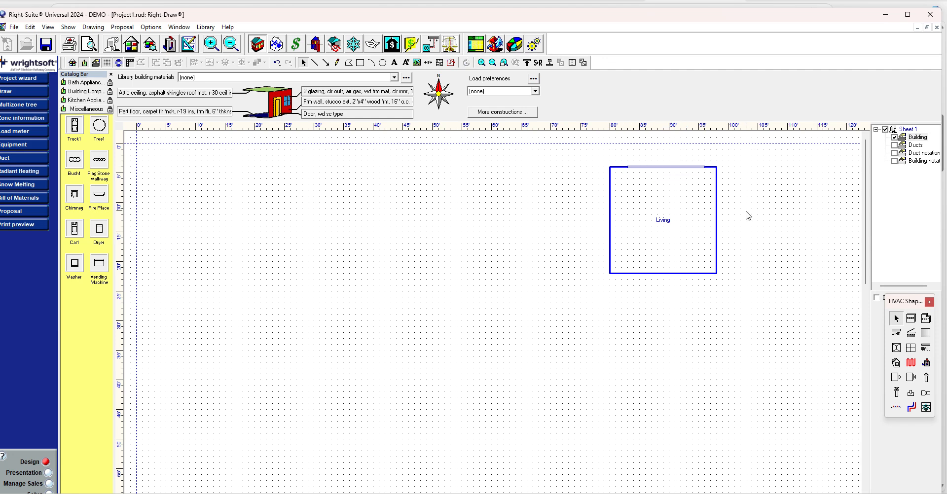
Step: Set the north window's construction to a double-pane sliding glass door with a metal, no break frame and accept it
double_click(674, 166)
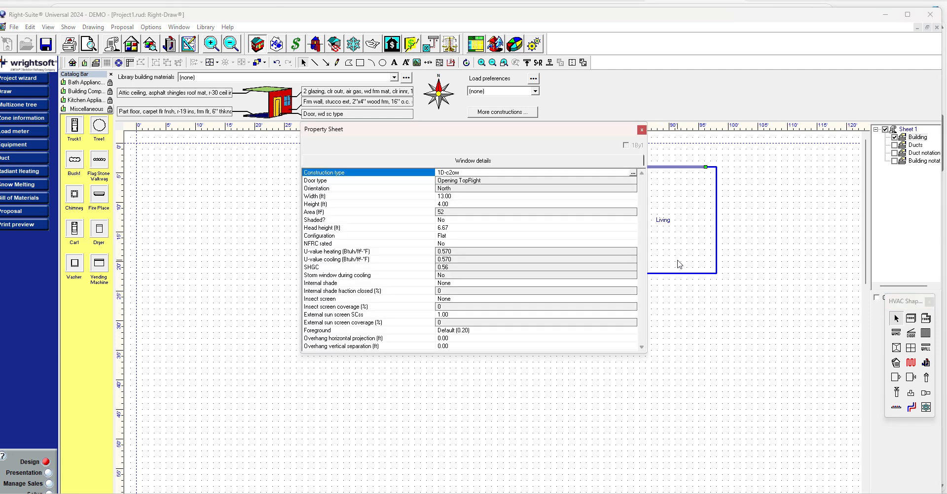
click(632, 174)
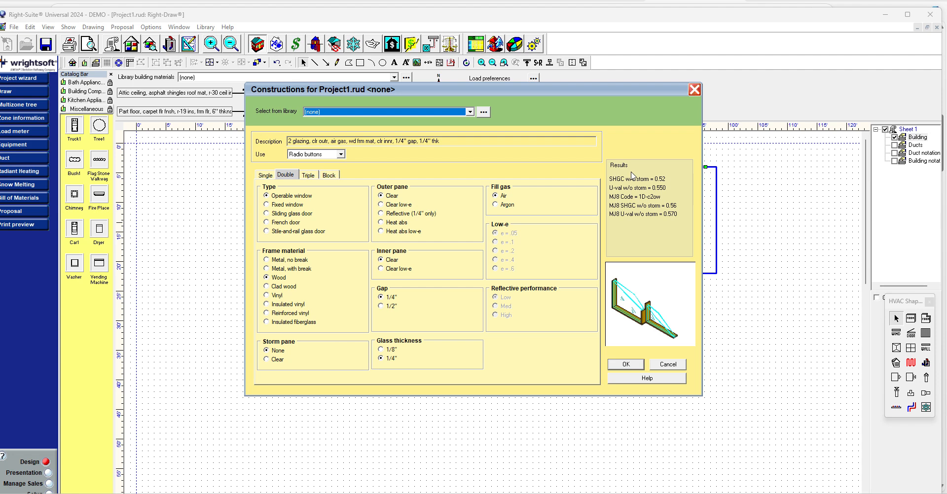
click(307, 215)
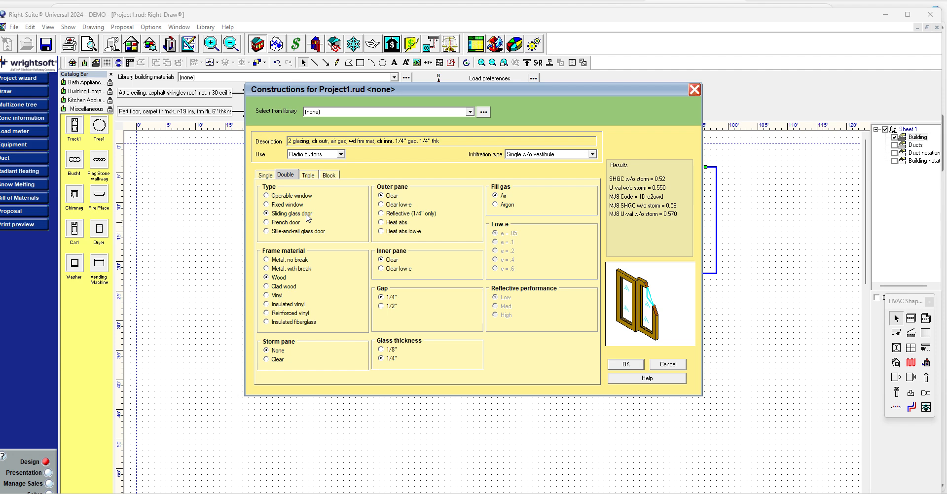
click(265, 175)
click(285, 175)
click(267, 260)
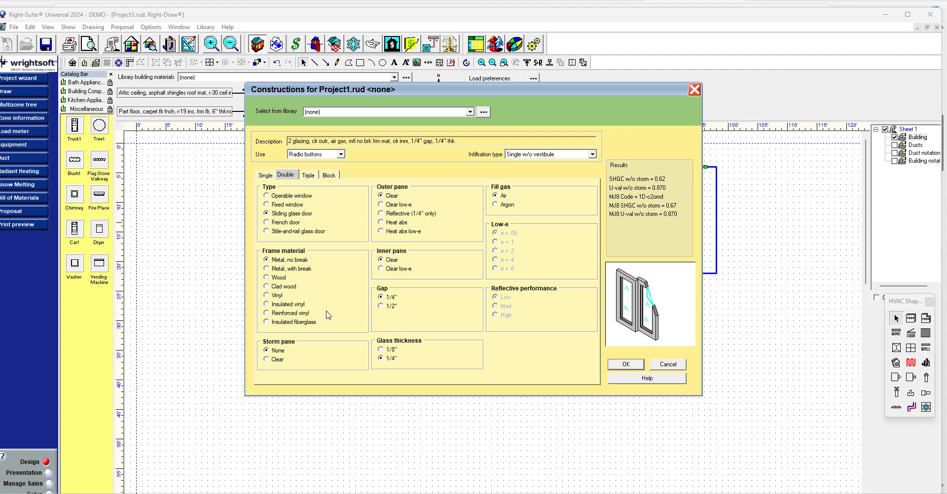
click(626, 365)
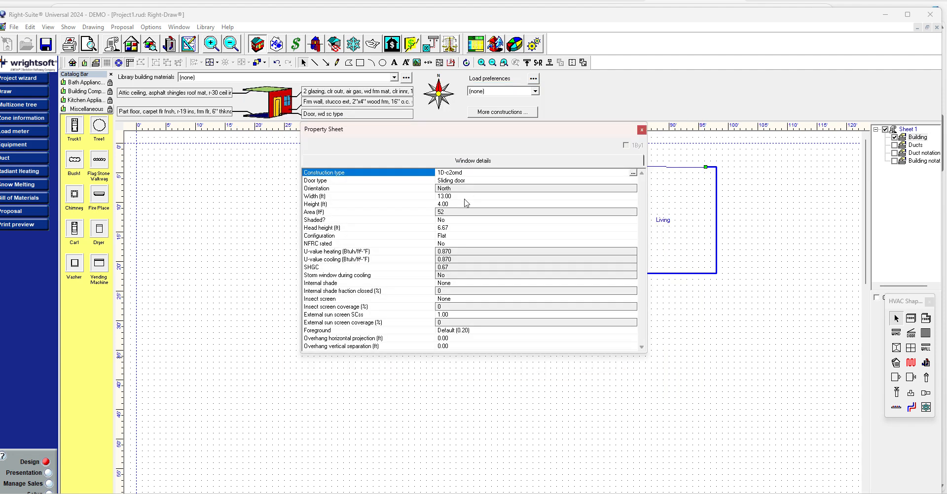
Step: Set the sliding door's height to 7 ft and close its properties
click(464, 204)
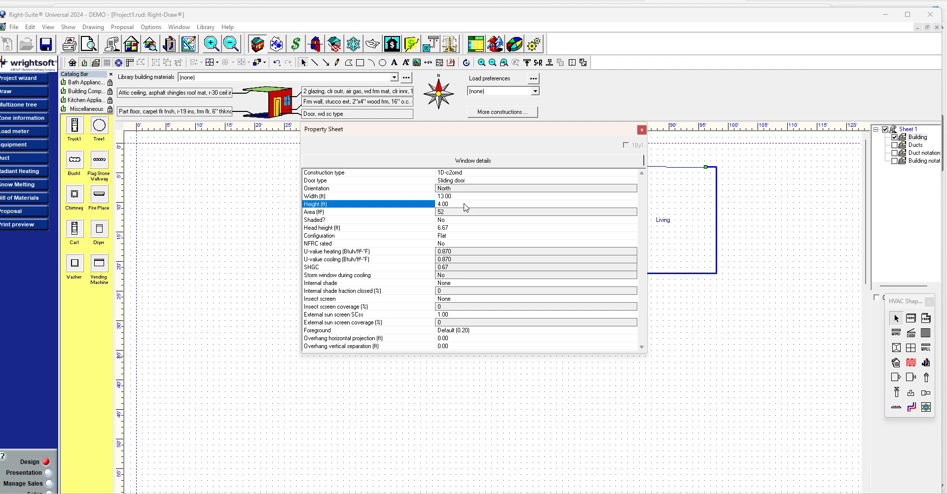
click(464, 204)
text(7)
key(Return)
click(641, 129)
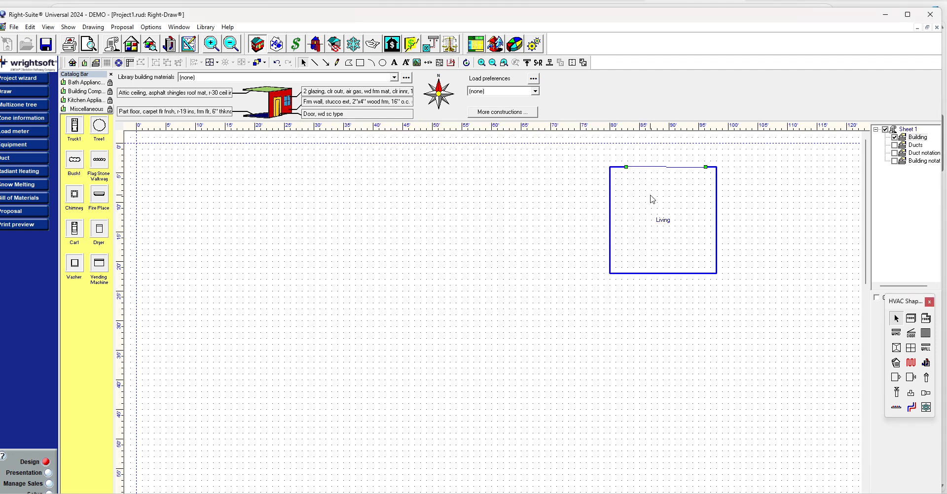
Step: Check the Living room's general room properties and close them
double_click(652, 212)
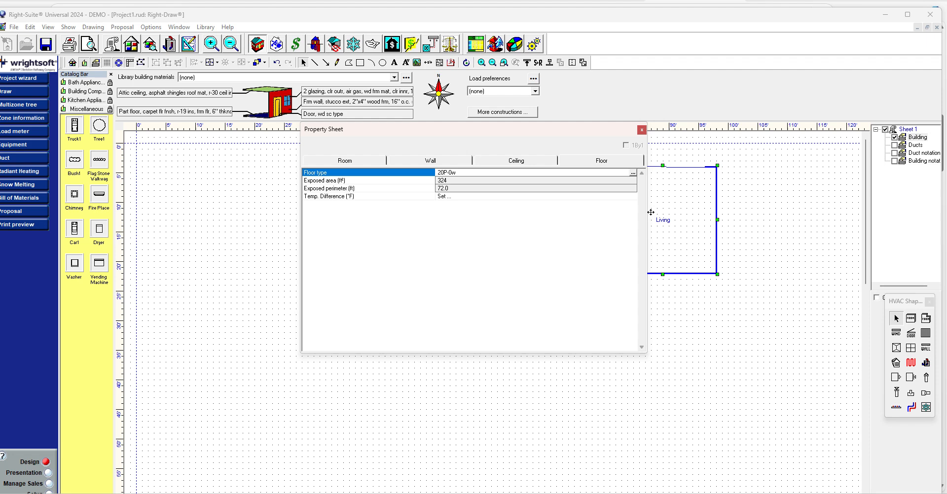
click(365, 165)
click(641, 130)
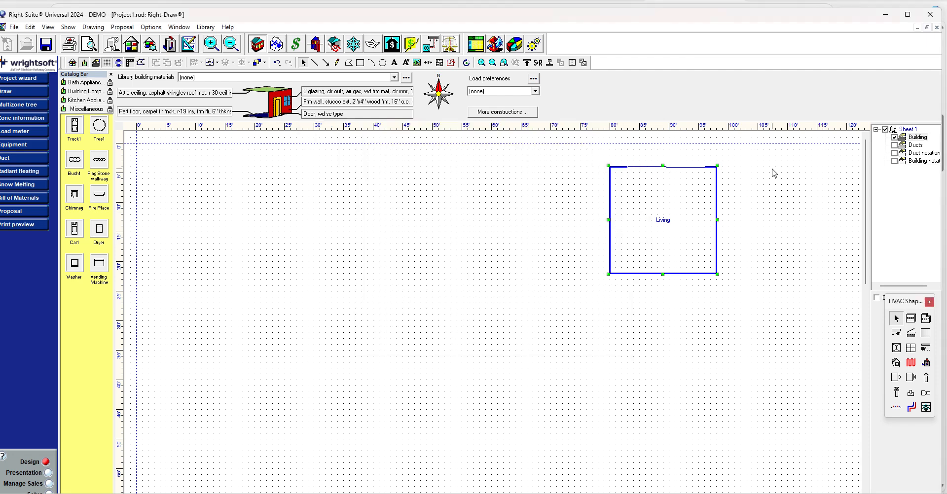
Step: Reopen the properties of the sliding door on the north wall and set its head height to 3 ft
click(649, 168)
double_click(649, 169)
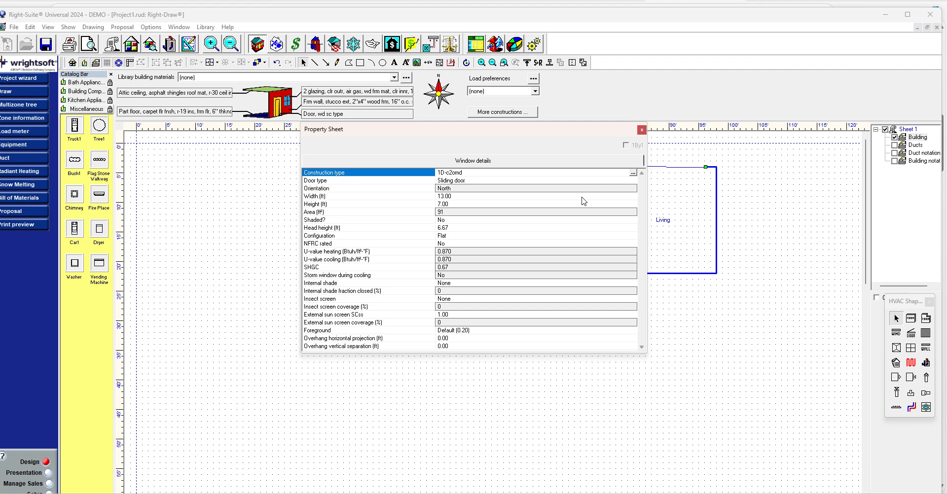
click(487, 227)
text(3)
key(Return)
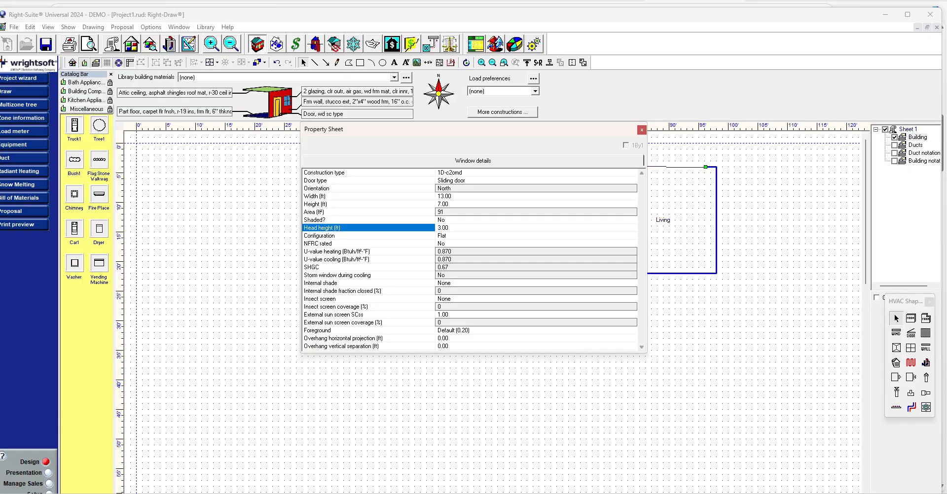
Step: Switch to the web browser, search Google Images for "covered patio" and look through the resulting photos
click(520, 493)
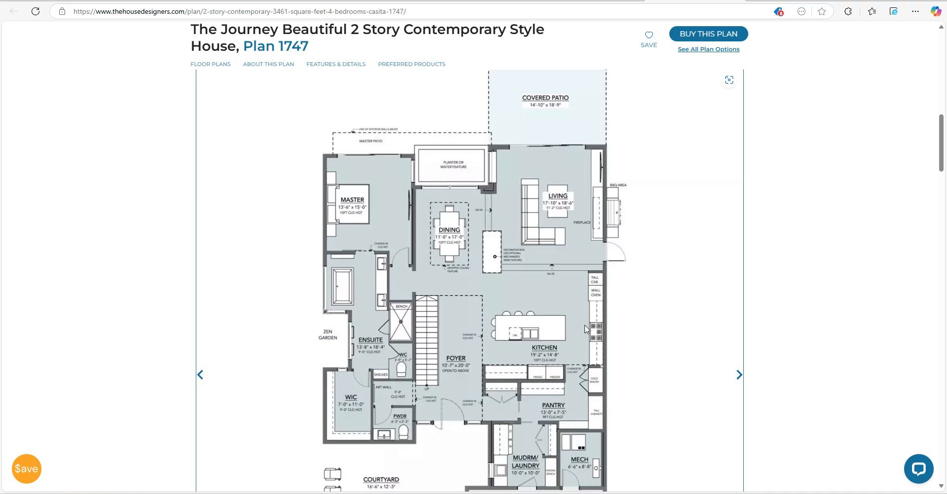
scroll(586, 330, up, 1)
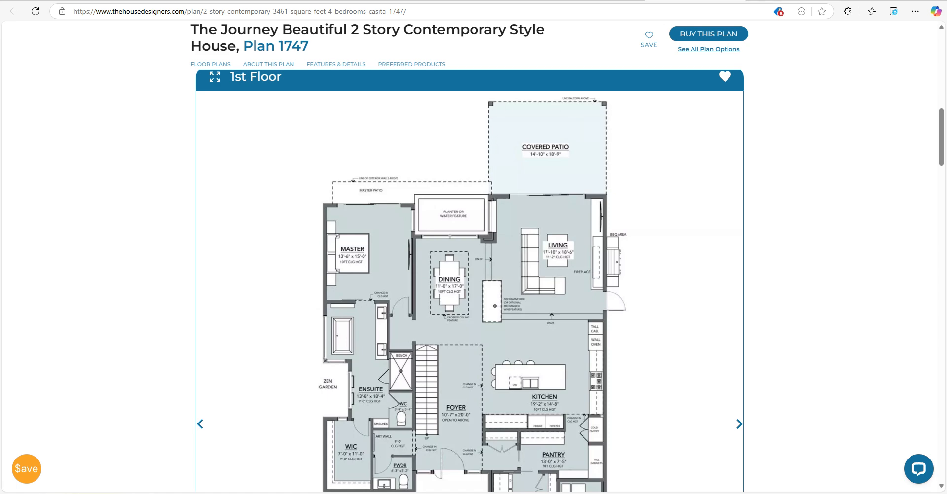
click(791, 1)
drag(181, 31, 77, 33)
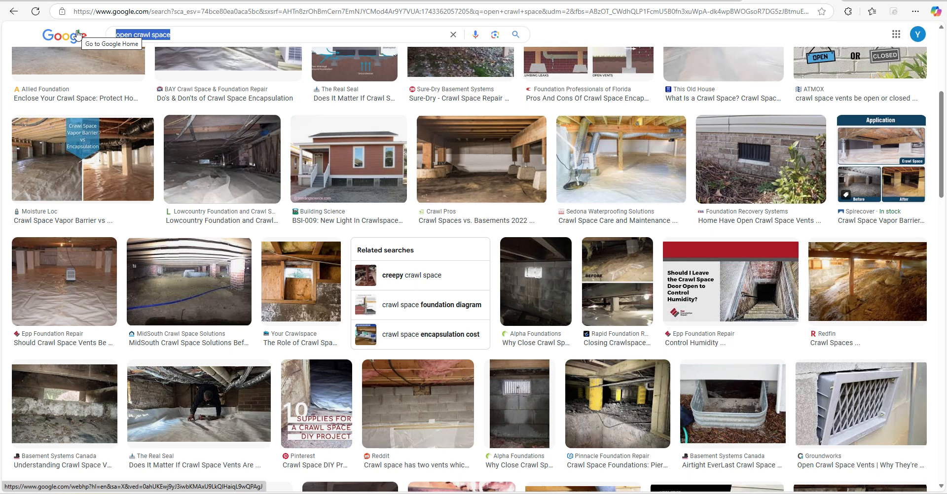
text(covered)
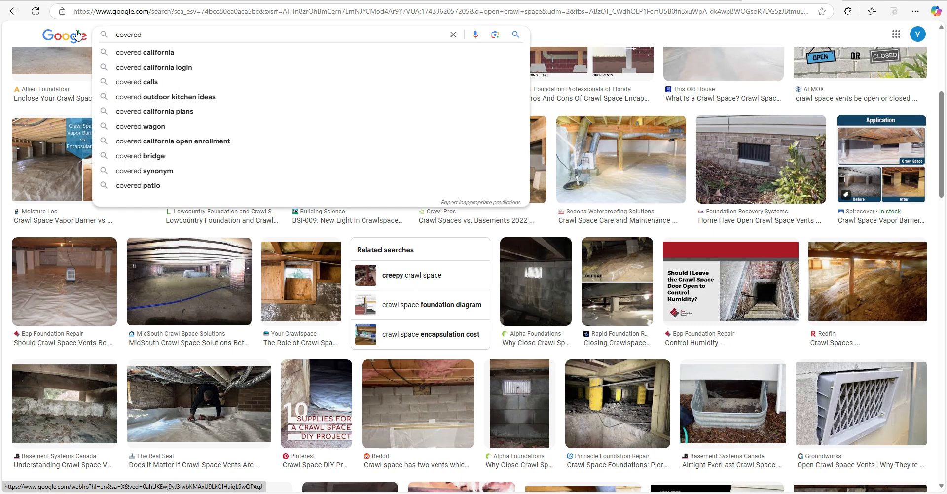
text( patio)
key(Return)
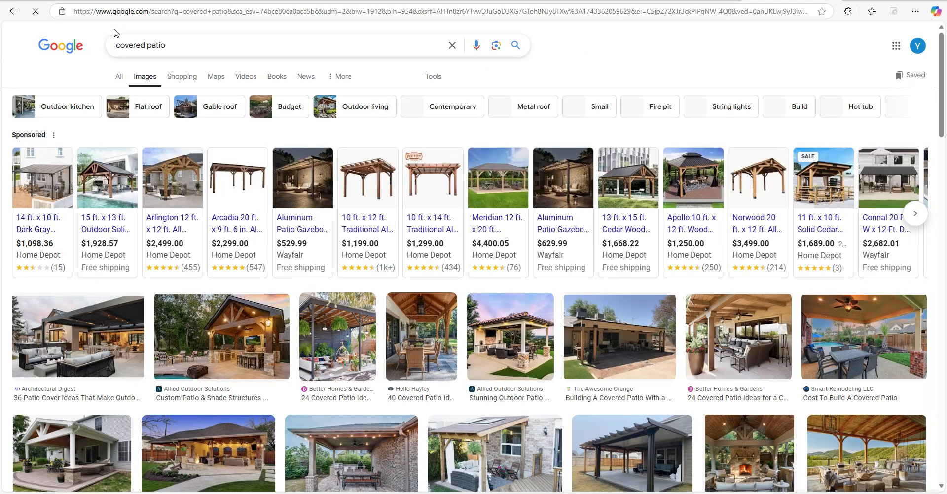
scroll(330, 283, down, 2)
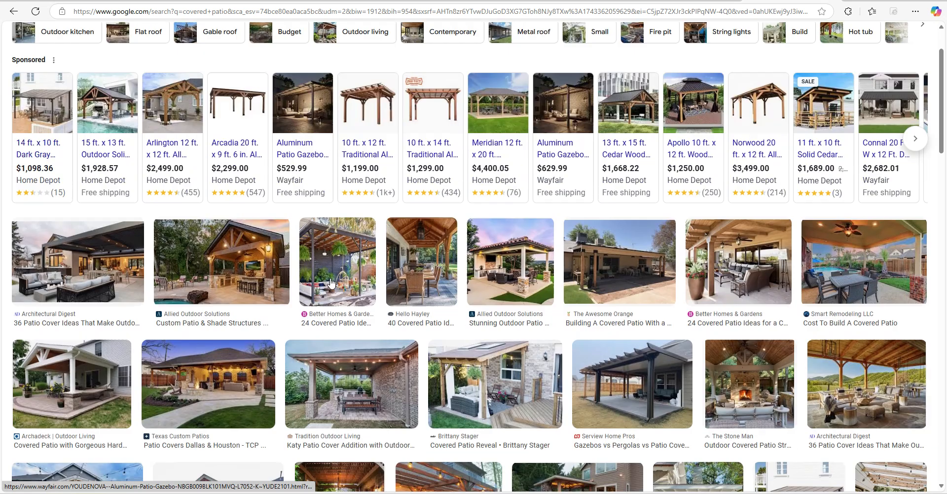
scroll(330, 283, down, 1)
click(486, 337)
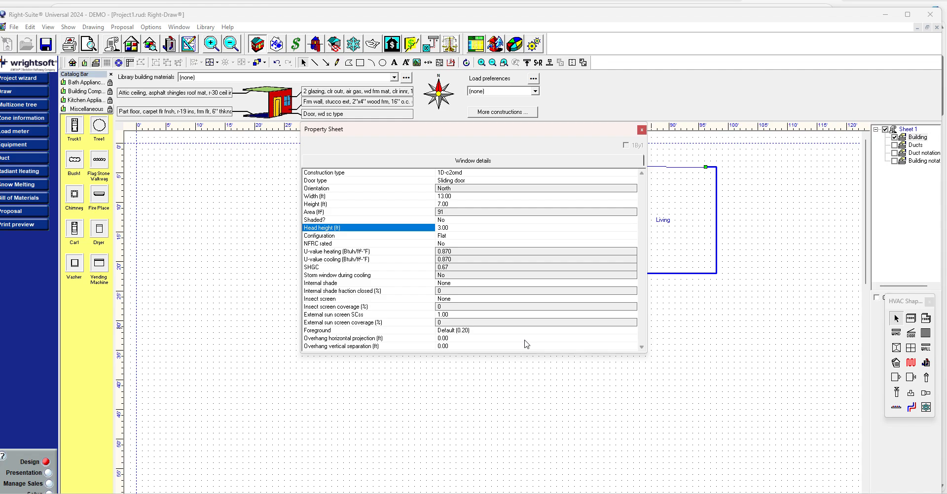
Step: Check the covered patio's depth on the floor plan, set the sliding door's overhang horizontal projection to 15 ft and close its properties
click(626, 493)
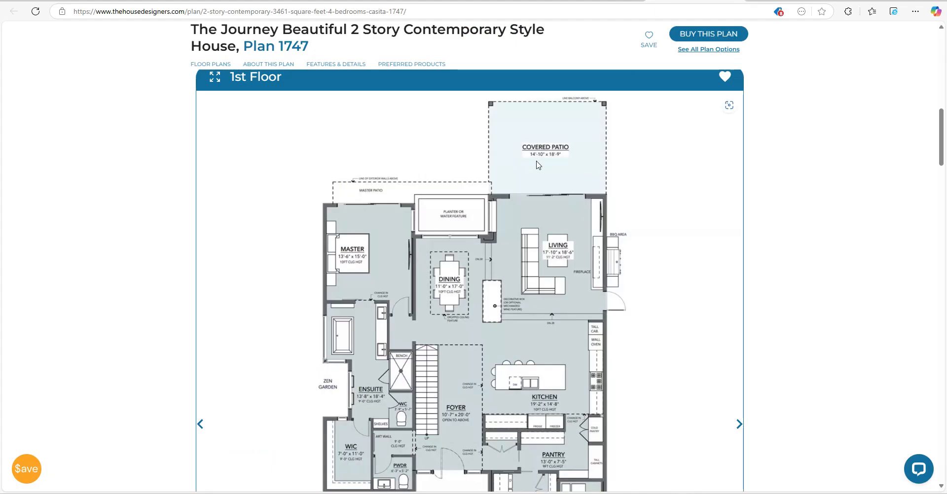
click(628, 493)
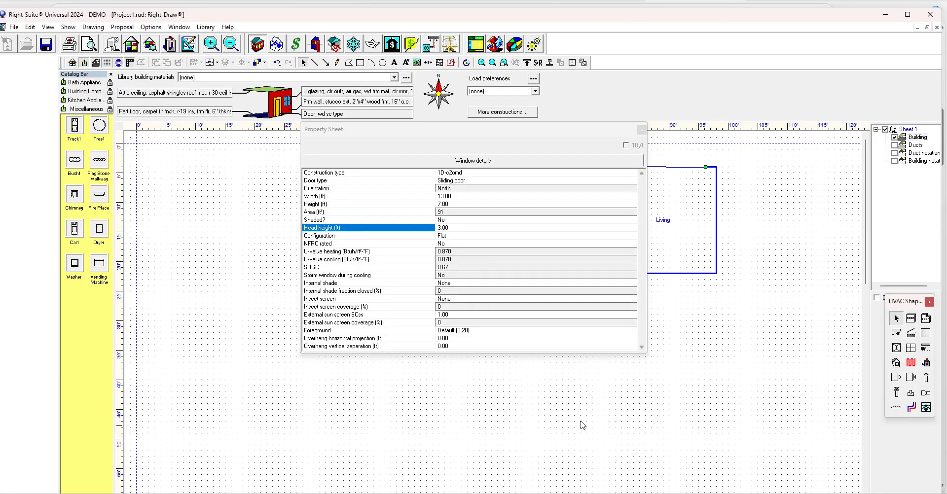
click(509, 339)
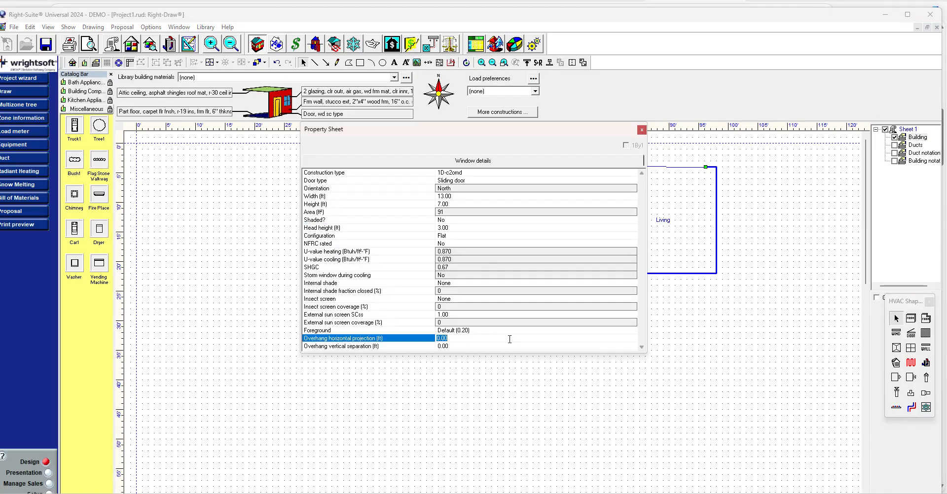
text(15)
key(Return)
click(641, 130)
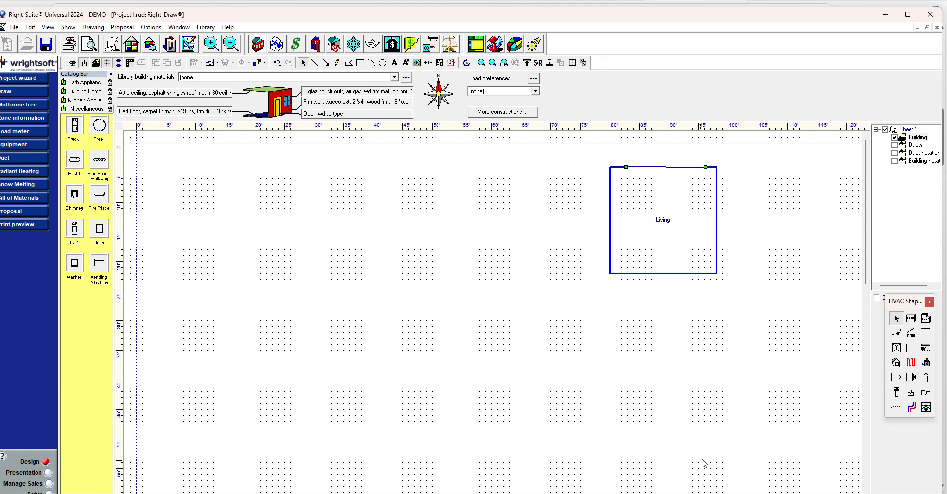
Step: Open the Living room's property sheet, review its room settings and close it
click(619, 167)
click(616, 167)
double_click(616, 167)
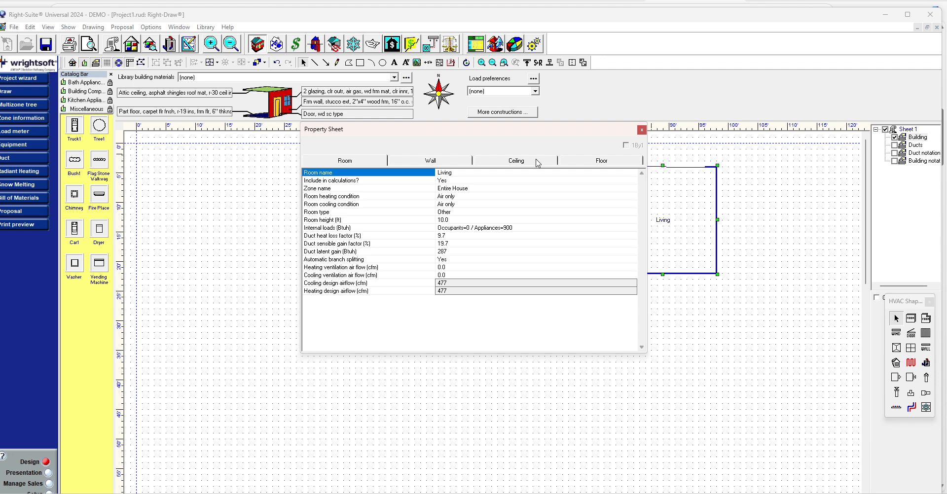
click(642, 130)
Step: Move the Living room about 9 ft south and draw a room about 18 ft by 8 ft against its north wall
drag(666, 209, 666, 258)
click(816, 282)
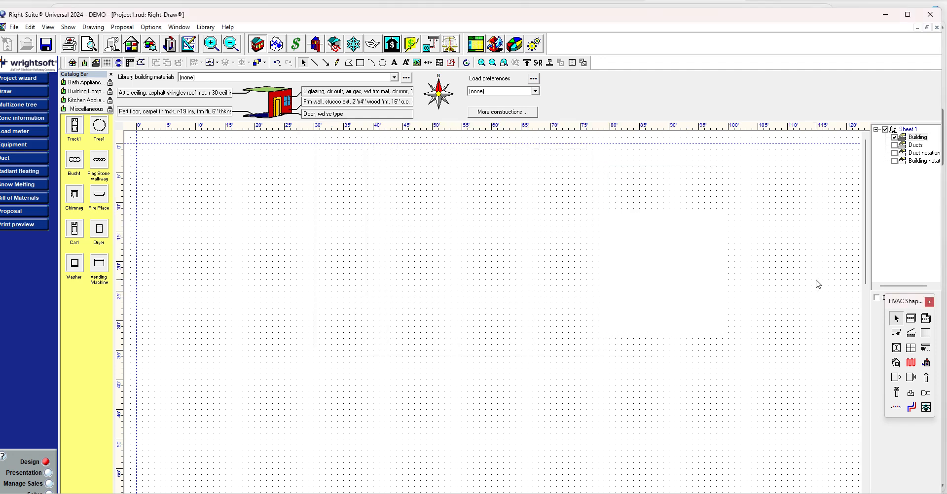
click(910, 319)
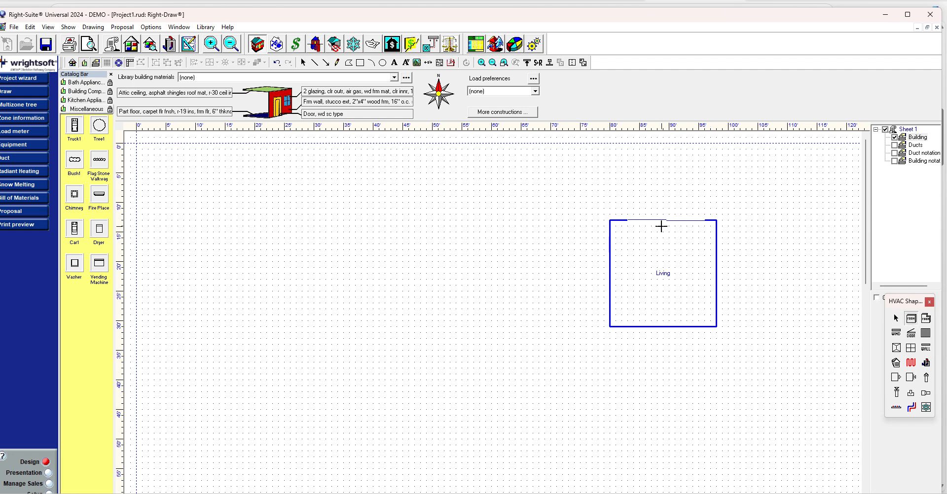
drag(610, 221, 720, 176)
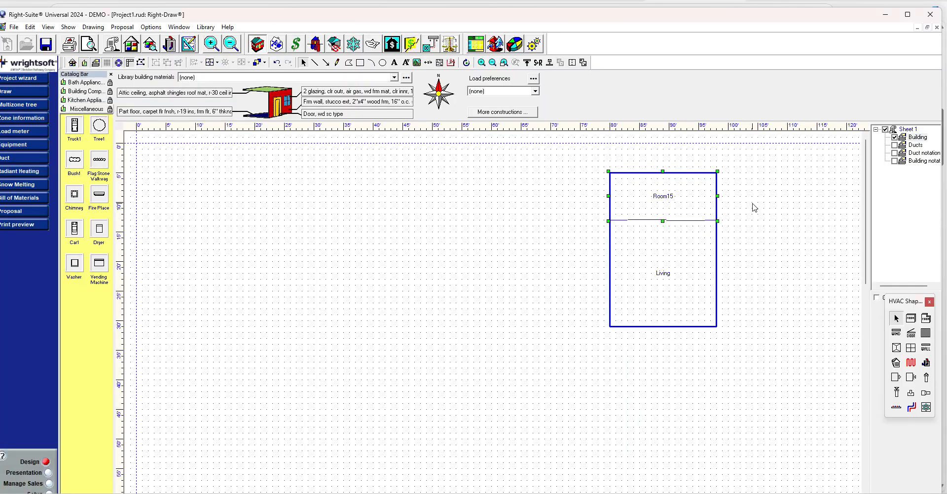
Step: Exclude the new room north of the Living room from the calculations and set its room heating condition to Air only
double_click(676, 186)
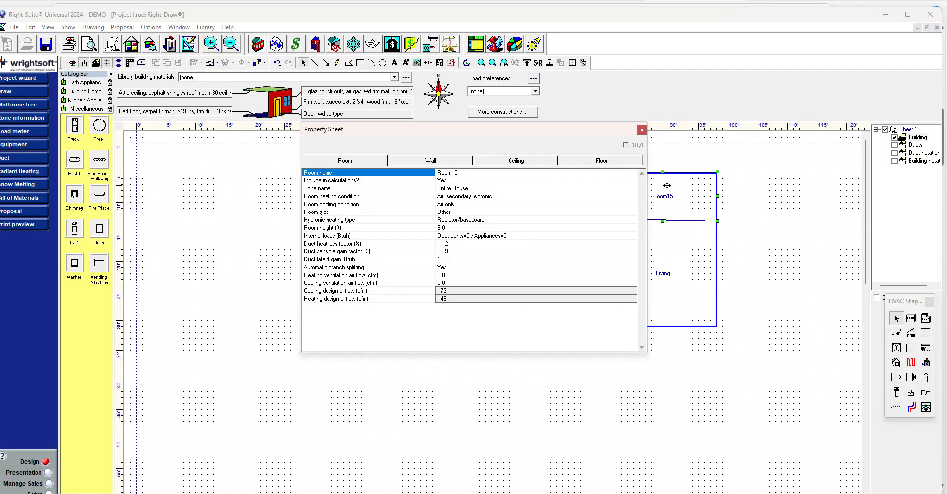
click(620, 181)
click(621, 182)
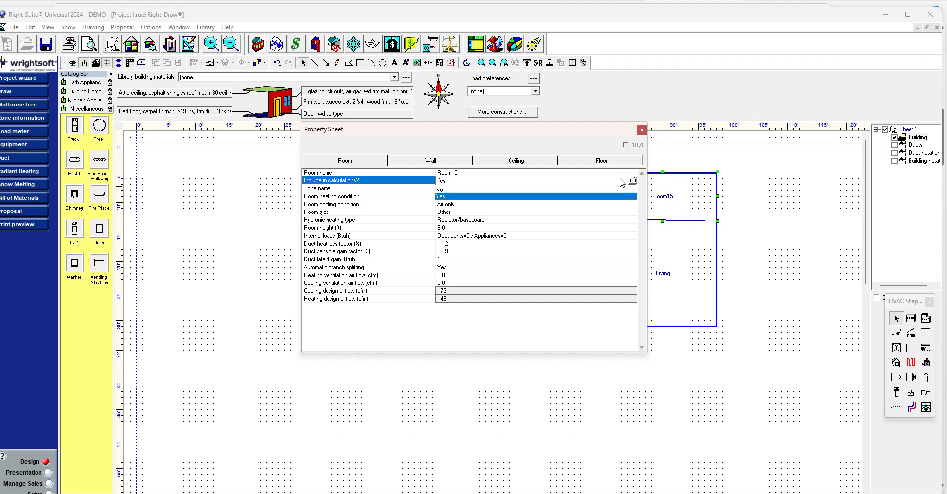
click(600, 189)
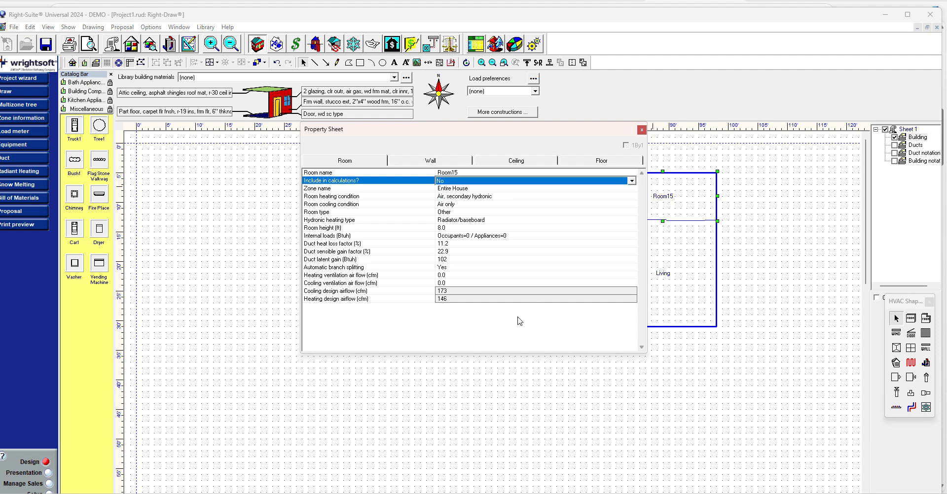
click(630, 197)
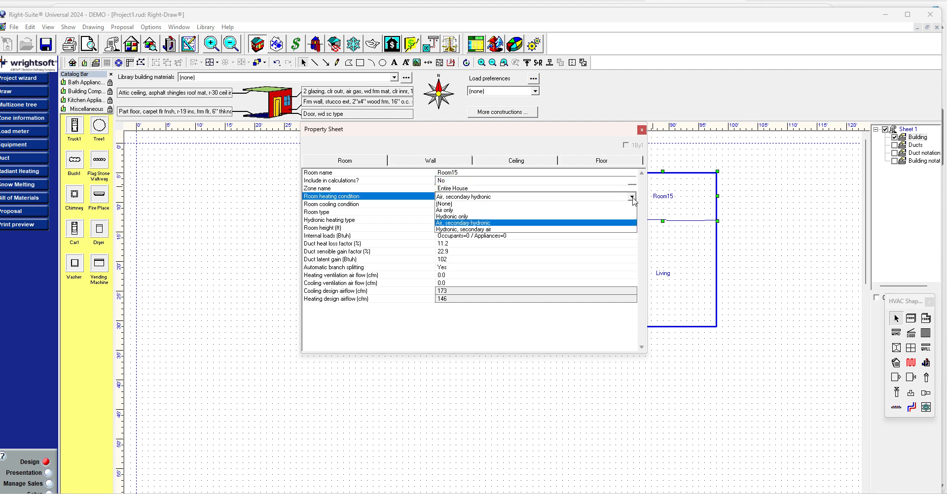
click(631, 197)
click(630, 197)
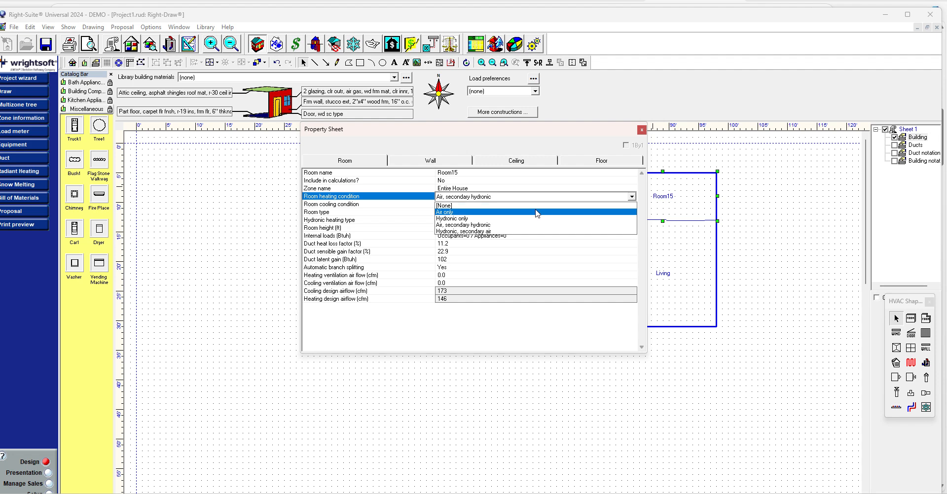
click(534, 212)
click(498, 340)
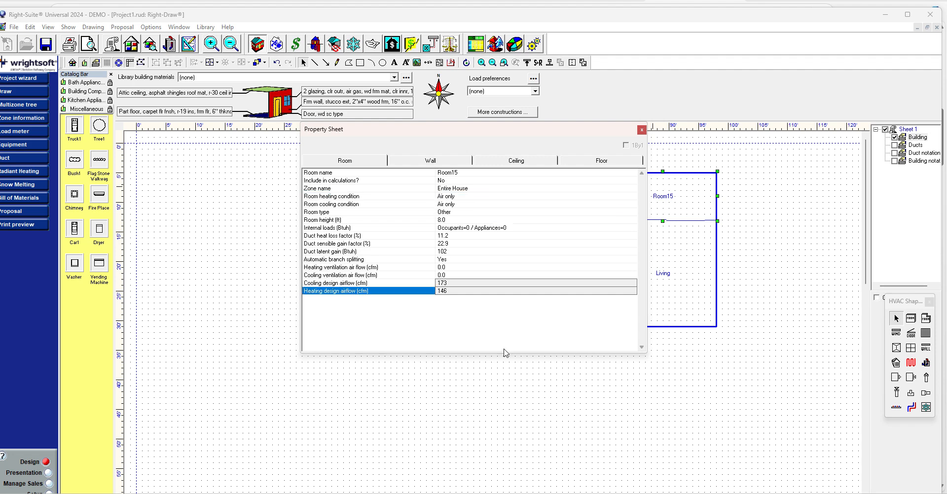
click(641, 130)
Step: Delete the extra room north of the Living room
click(748, 225)
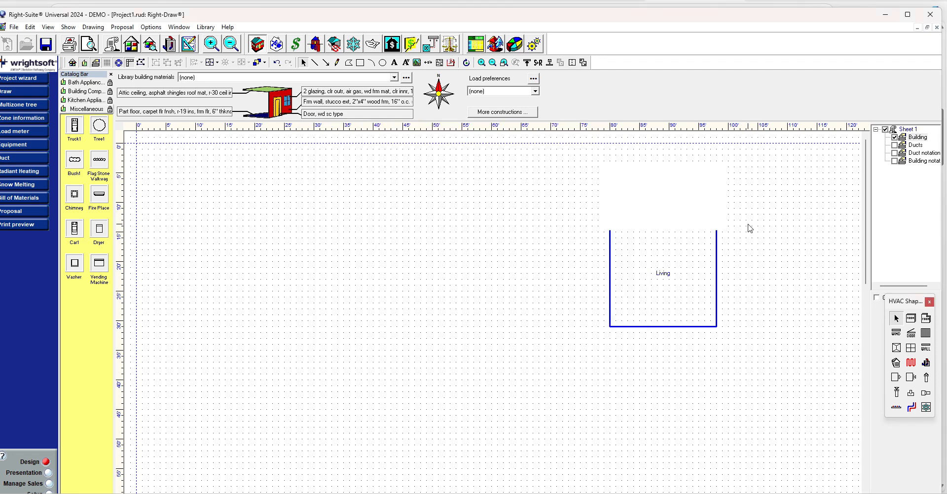
click(721, 198)
key(Delete)
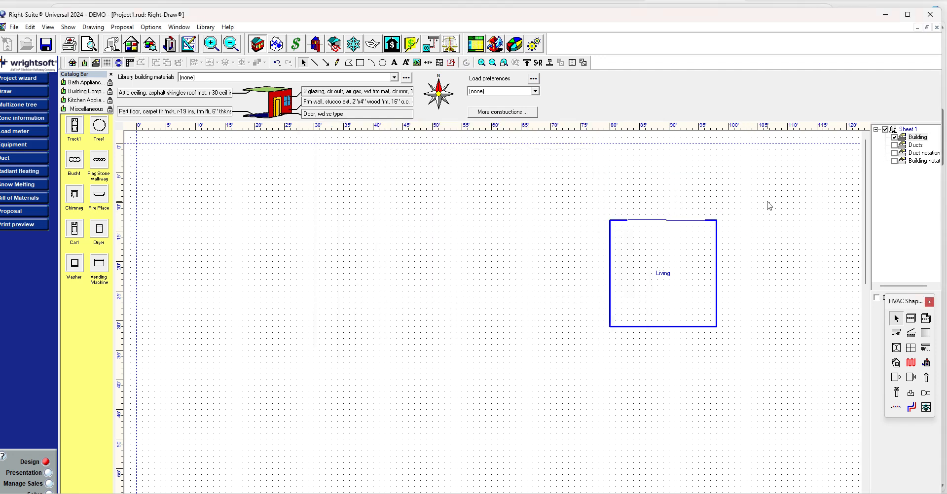
Step: Move the Living room about 8 ft north and 2 ft east, and consult the floor plan for the adjoining room
drag(689, 283, 687, 230)
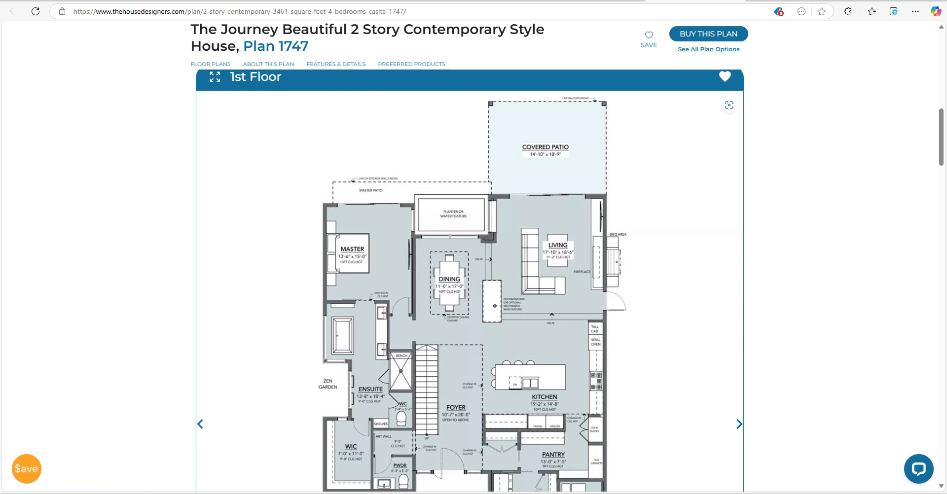
mouse_move(628, 493)
click(627, 493)
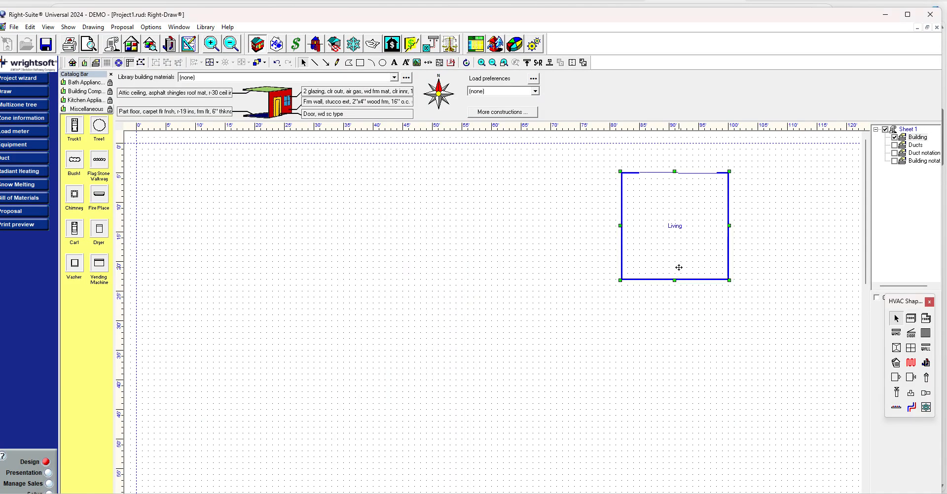
Step: Paste a copy of the Living room against its west wall, with the copy's north wall about 6 ft south of the Living room's
key(ctrl+v)
drag(708, 242, 600, 261)
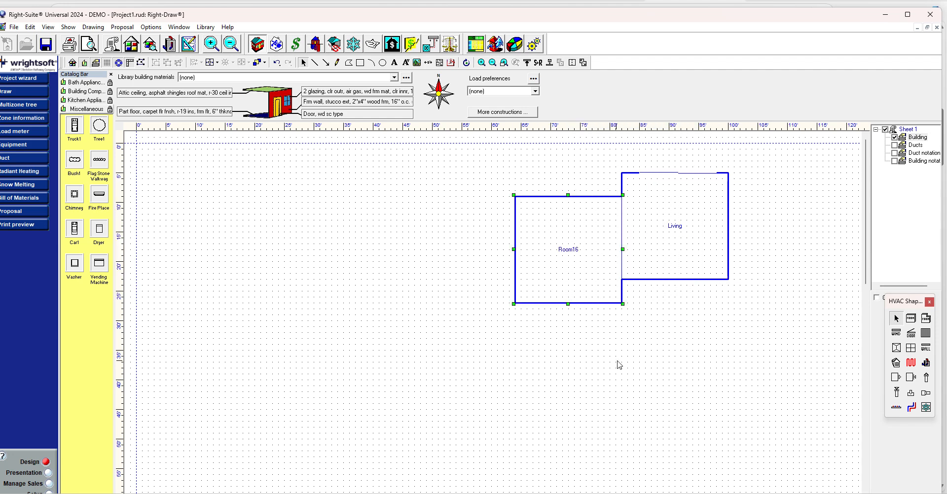
key(alt+Tab)
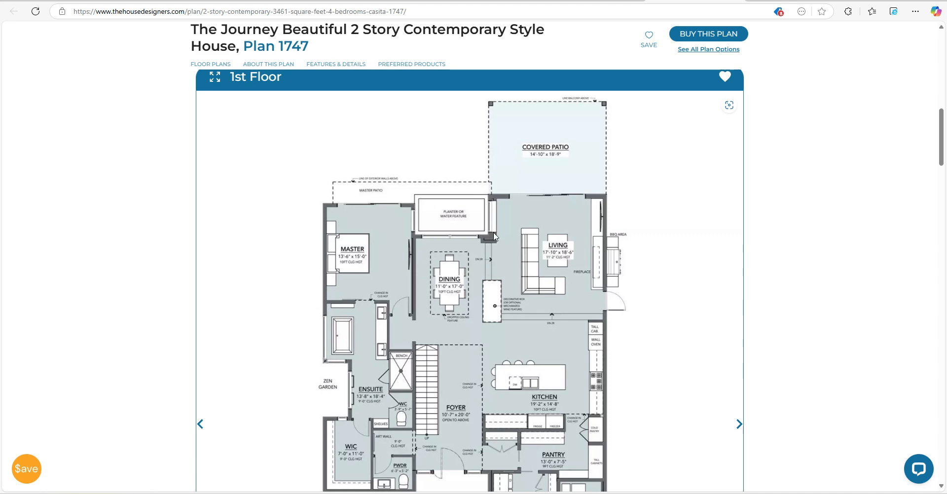
key(alt+Tab)
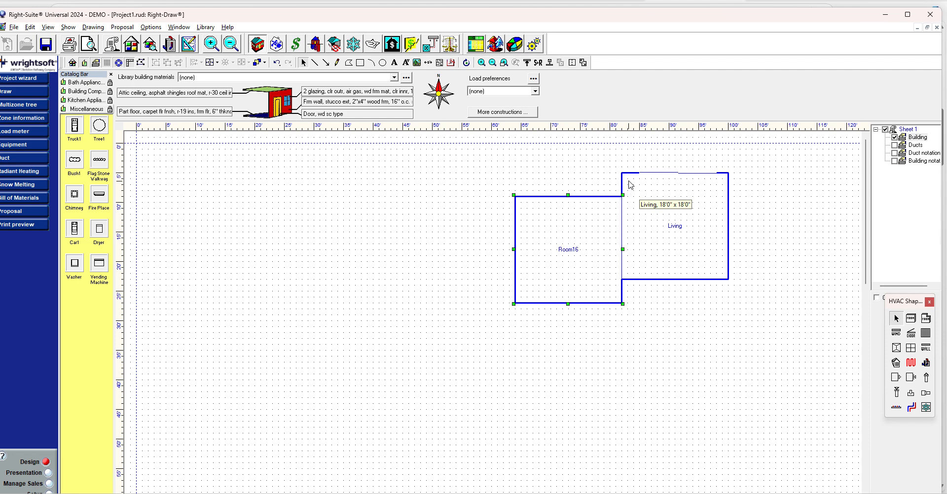
drag(605, 209, 607, 219)
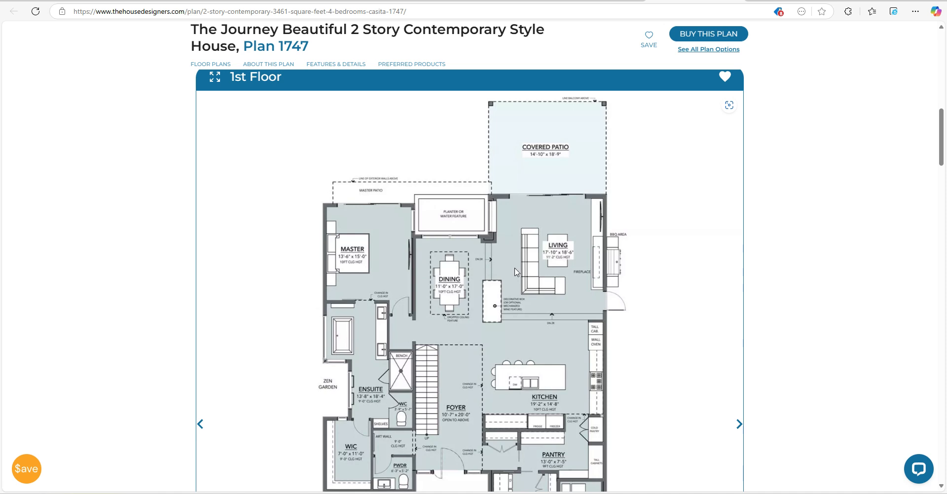
Step: Resize the copied room to 11 ft wide by 17 ft long, following the dining room on the floor plan
key(alt+Tab)
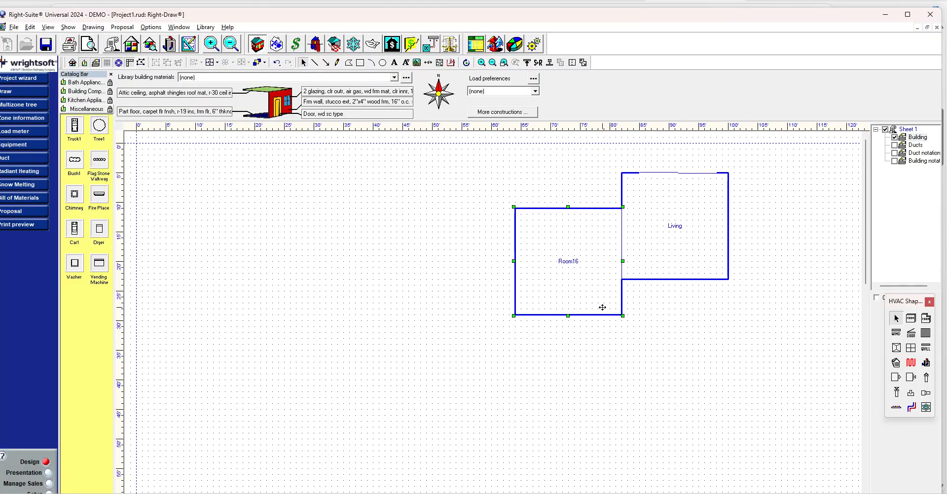
mouse_move(515, 264)
mouse_down()
mouse_move(541, 265)
mouse_move(528, 265)
mouse_up()
key(alt+Tab)
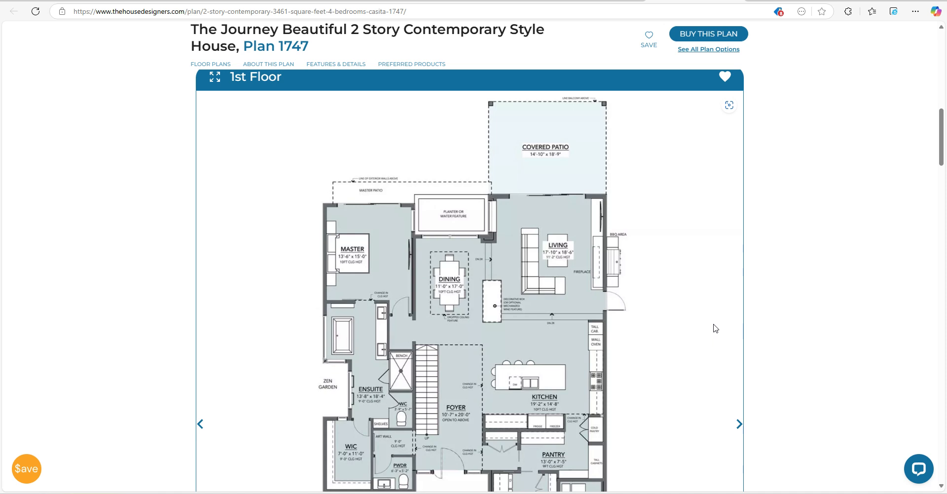
key(alt+Tab)
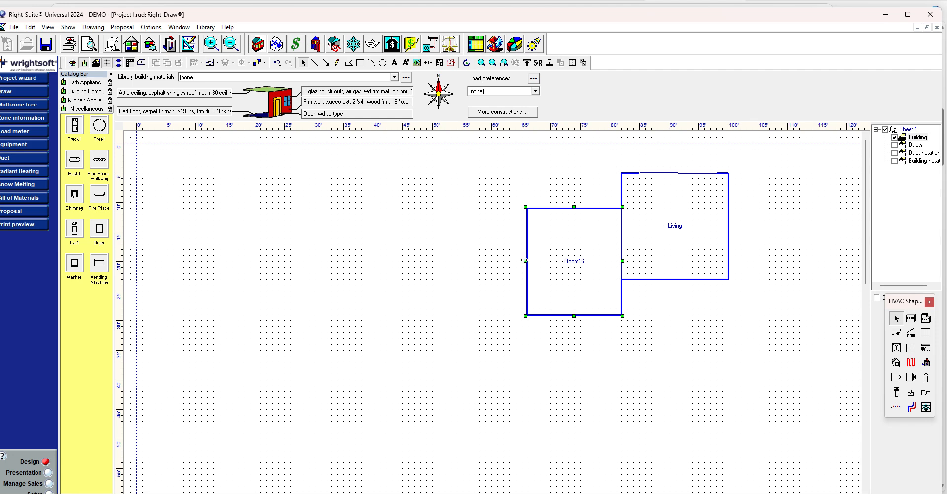
drag(524, 262, 554, 267)
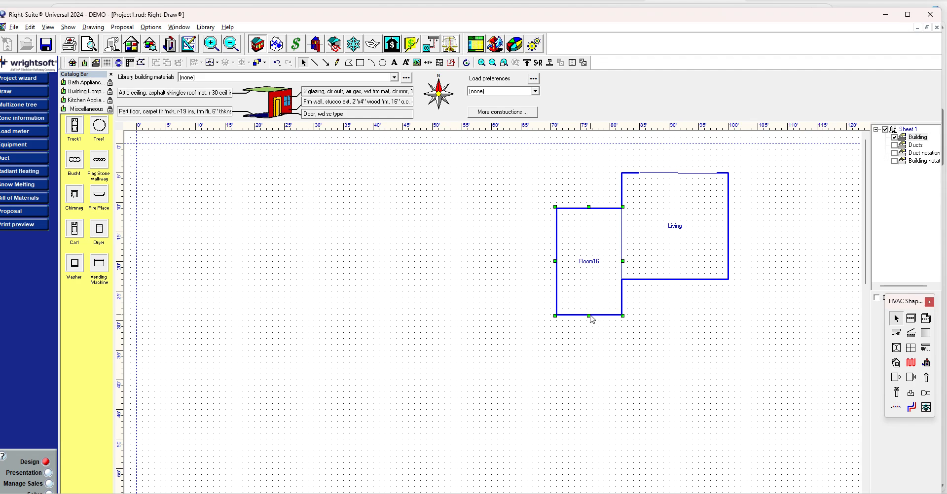
click(697, 340)
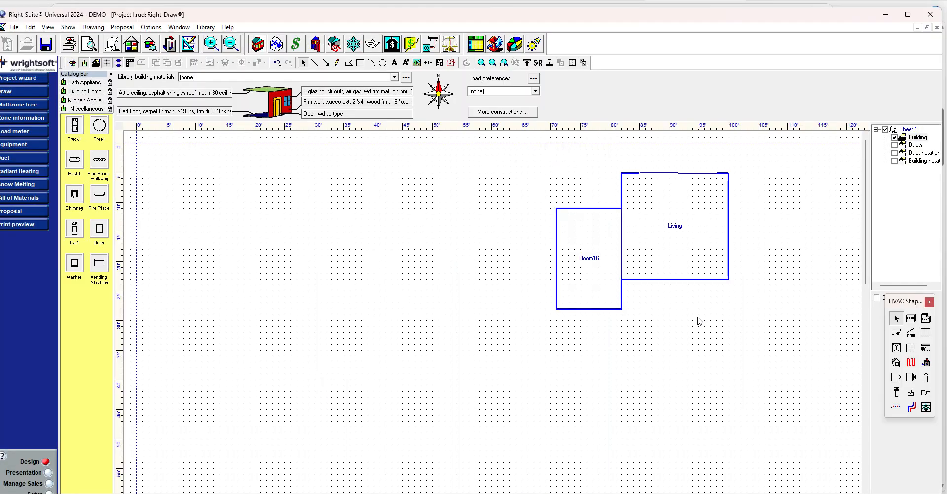
Step: Rename the room west of the Living room as Dining
click(594, 258)
double_click(595, 259)
text(Dining)
click(727, 359)
Step: Draw a window about 9 ft wide on the Dining room's north wall and check the room's properties
click(896, 333)
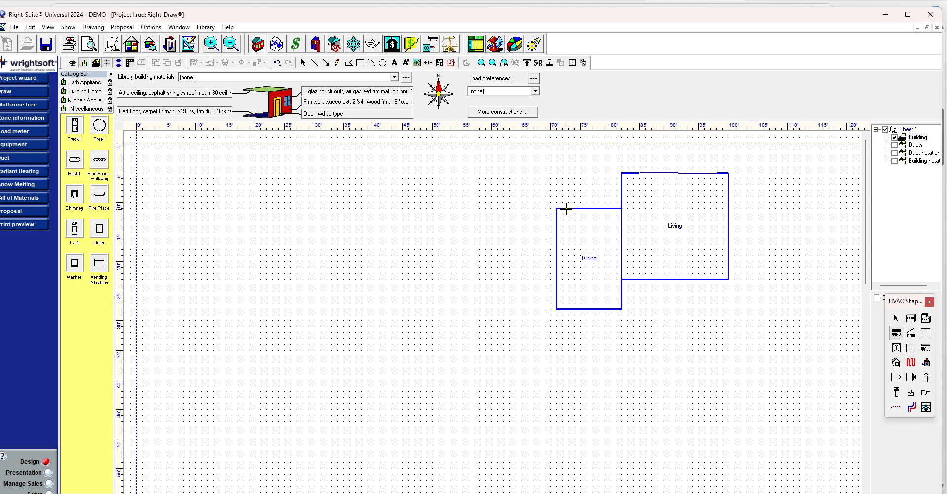
drag(563, 209, 616, 215)
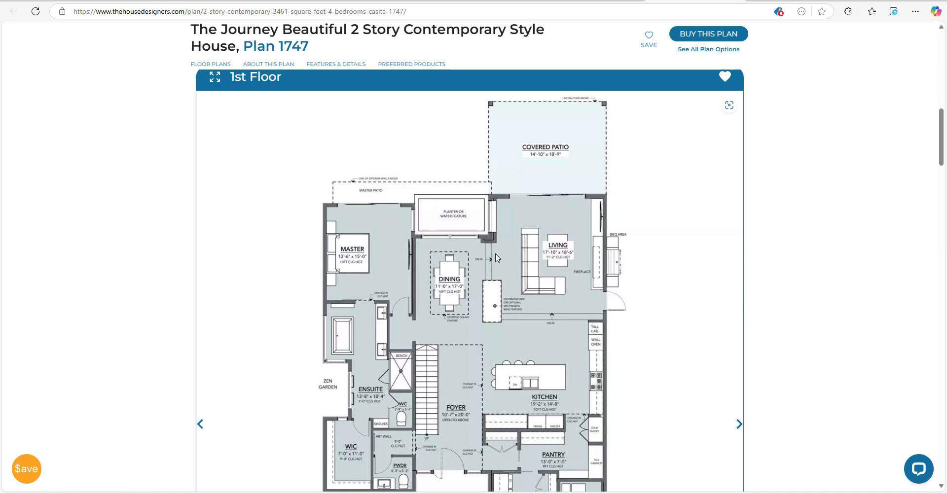
key(alt+Tab)
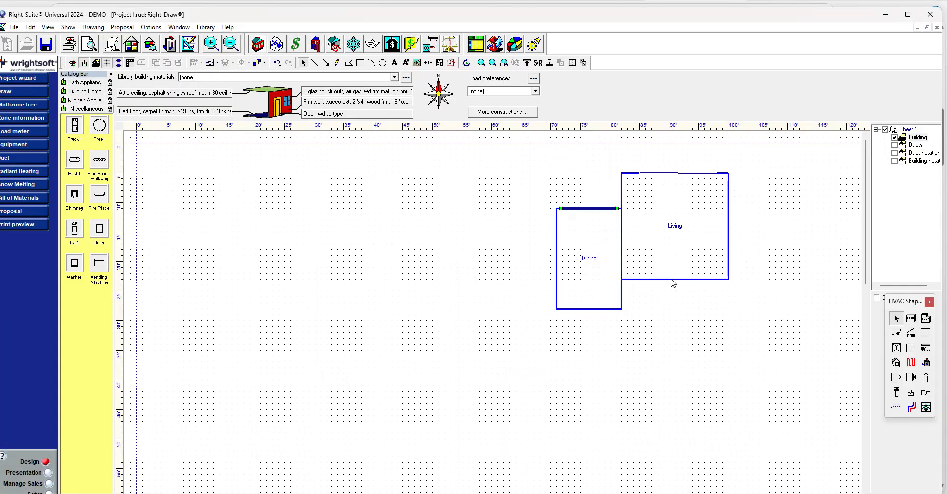
double_click(577, 231)
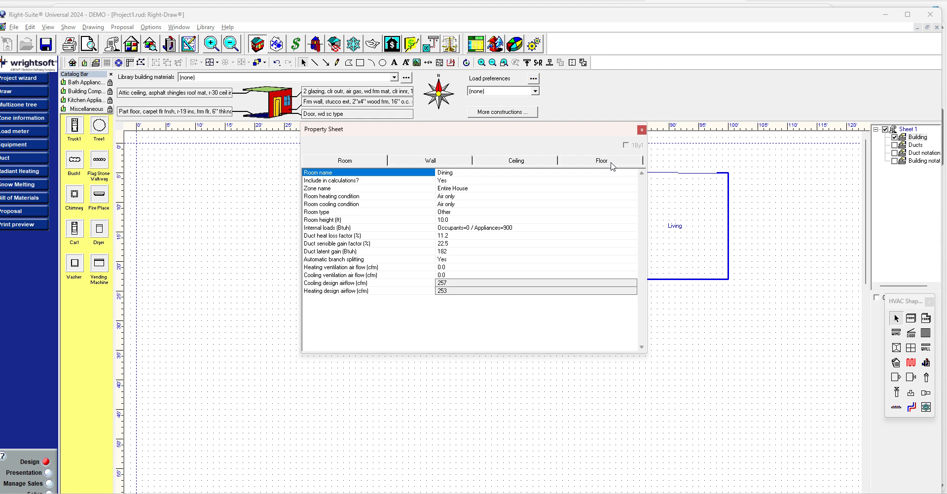
key(Escape)
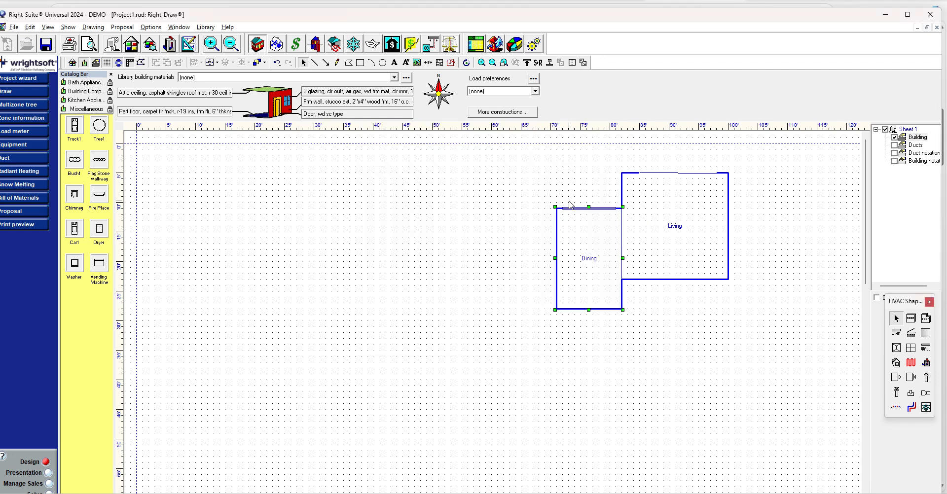
Step: Set the overhang horizontal projection of the Dining room's north window to 8 ft
click(574, 208)
double_click(574, 208)
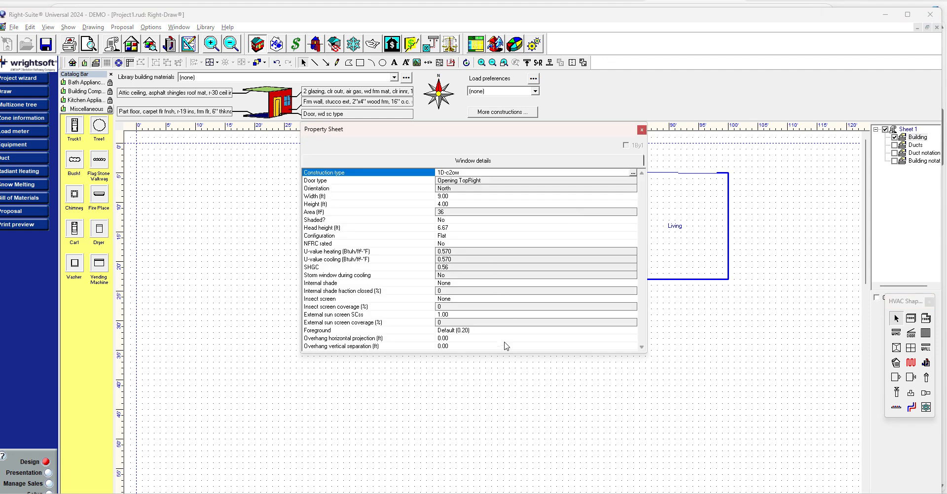
click(522, 339)
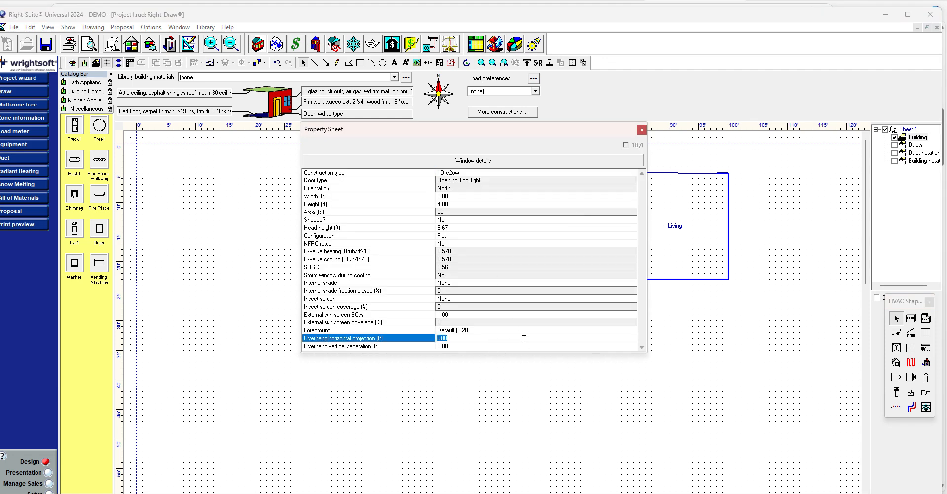
text(8)
key(Return)
Step: Set the frame material of the Dining room's north window to vinyl in its double-glazed construction
click(615, 174)
click(633, 174)
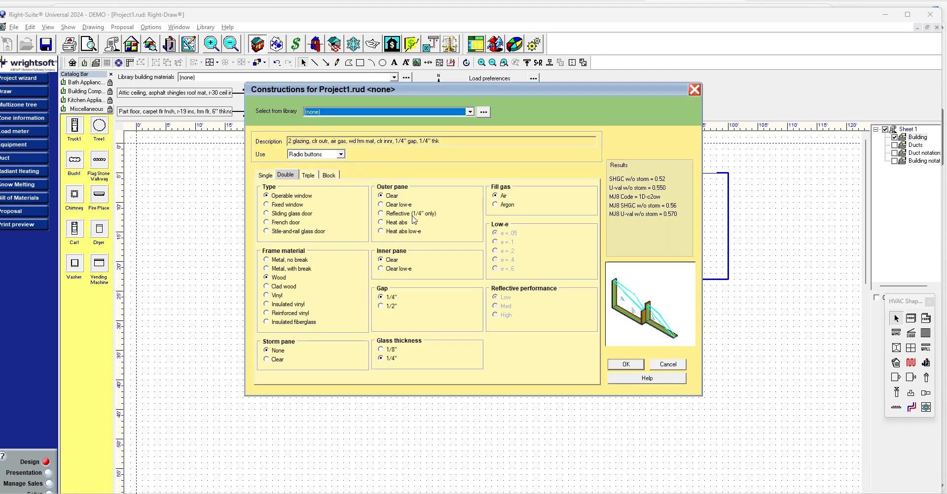
click(291, 175)
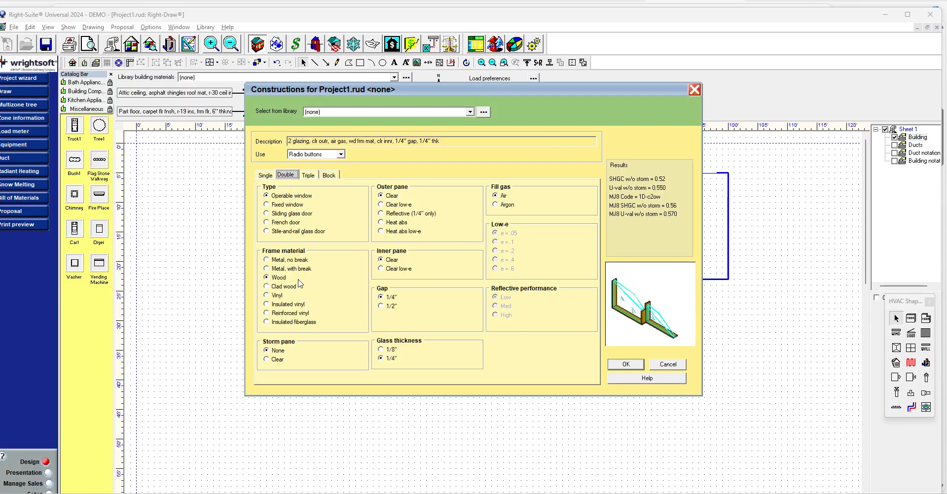
click(276, 296)
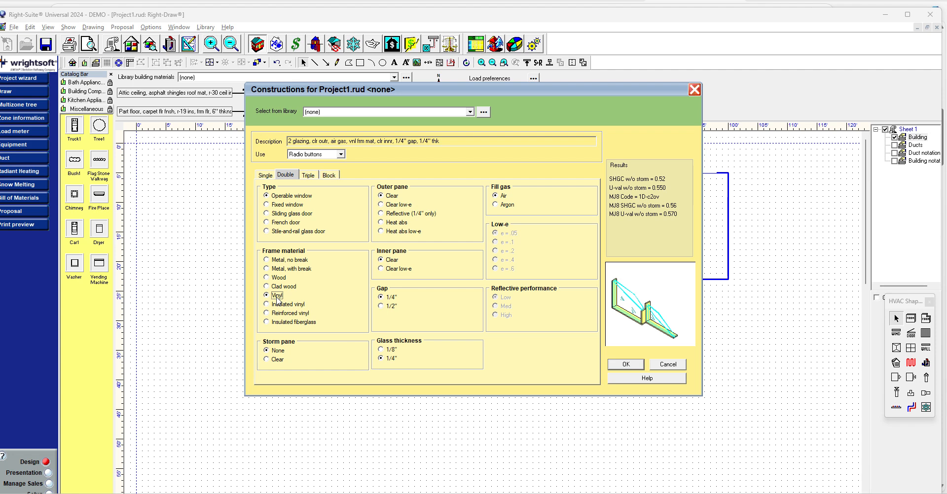
click(616, 364)
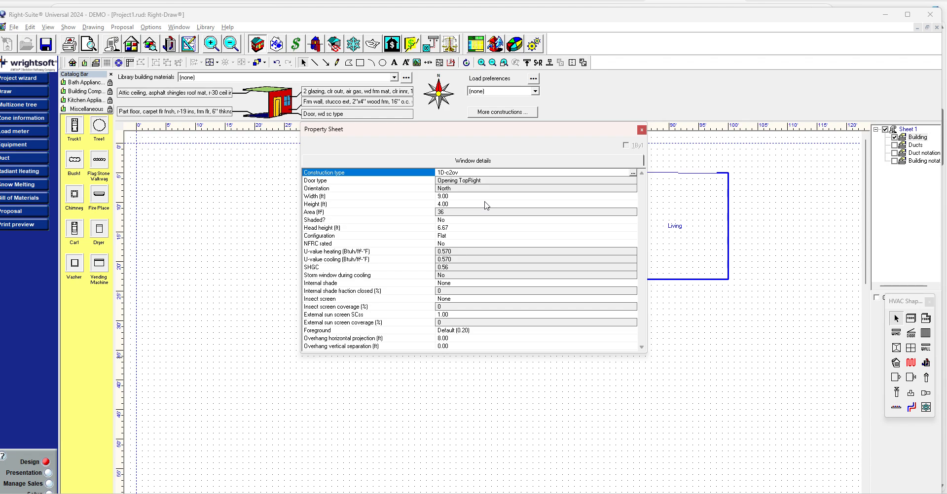
Step: Change the Dining room's north window construction to a sliding glass door, following the rear exterior photo on the house plan page
key(alt+Tab)
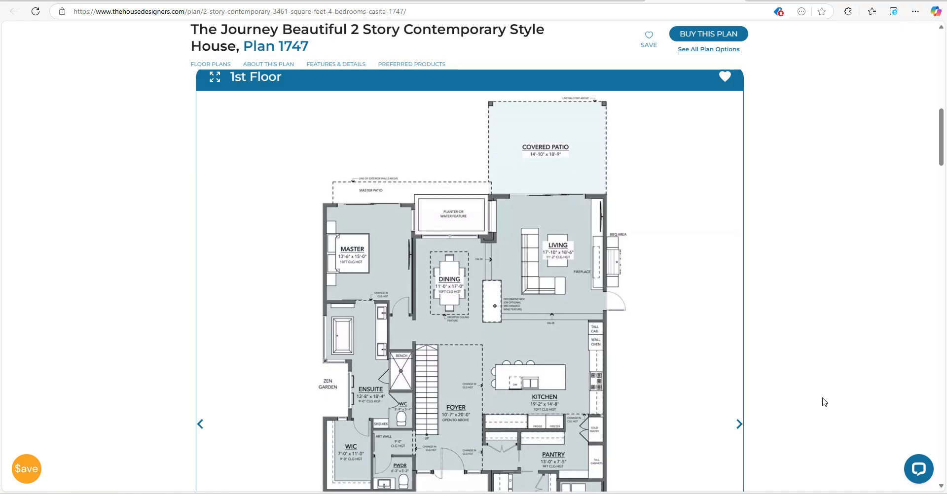
scroll(821, 401, up, 7)
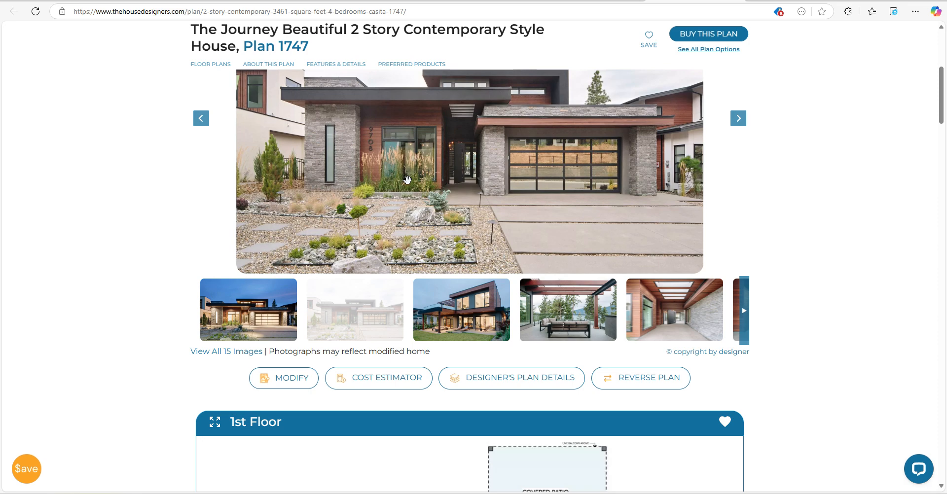
scroll(856, 380, down, 10)
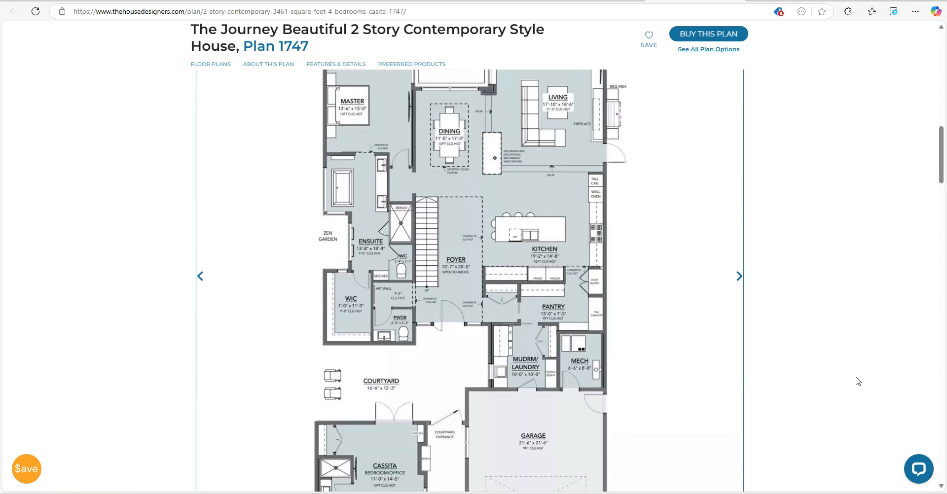
scroll(477, 299, up, 6)
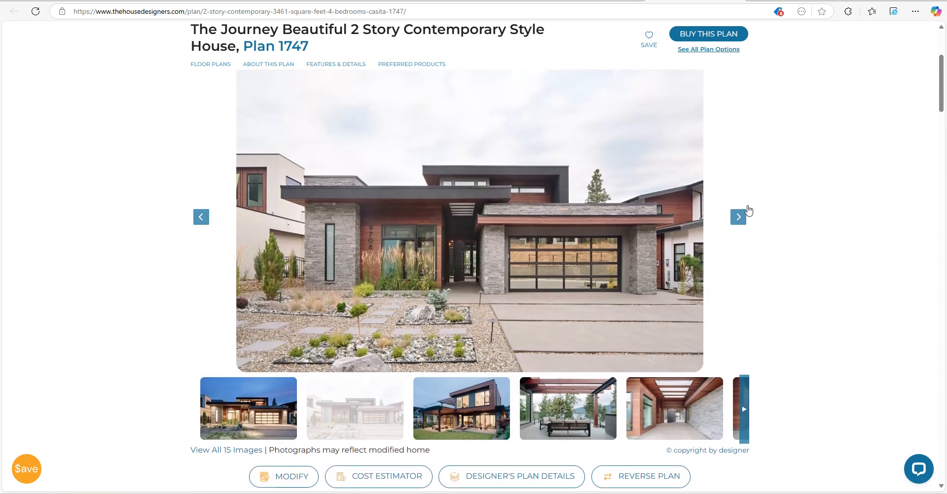
click(742, 218)
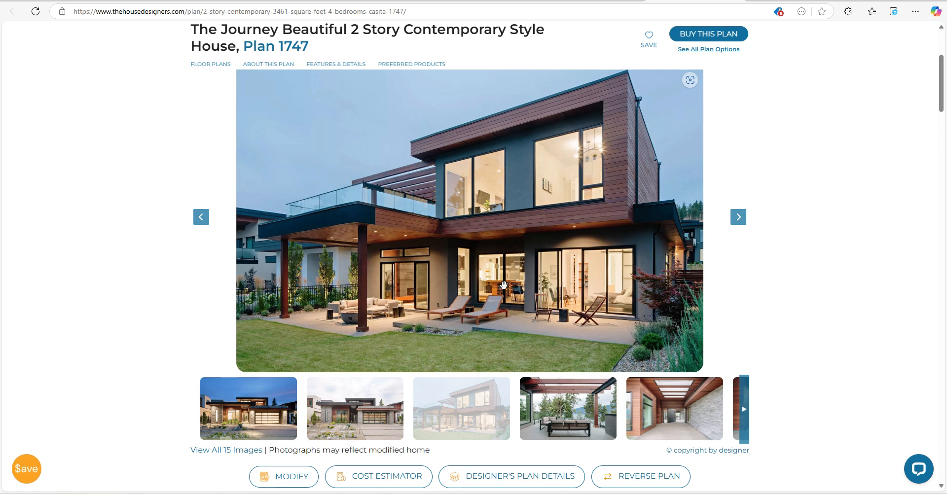
mouse_move(626, 493)
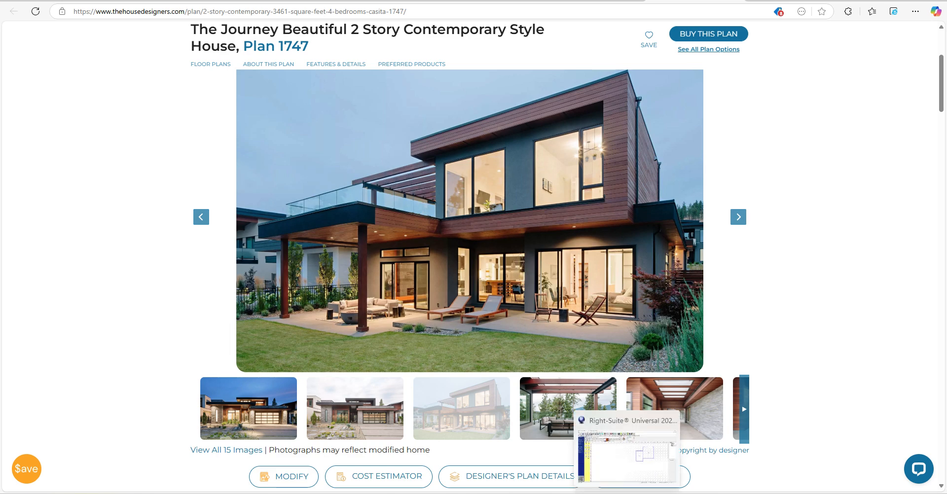
click(625, 456)
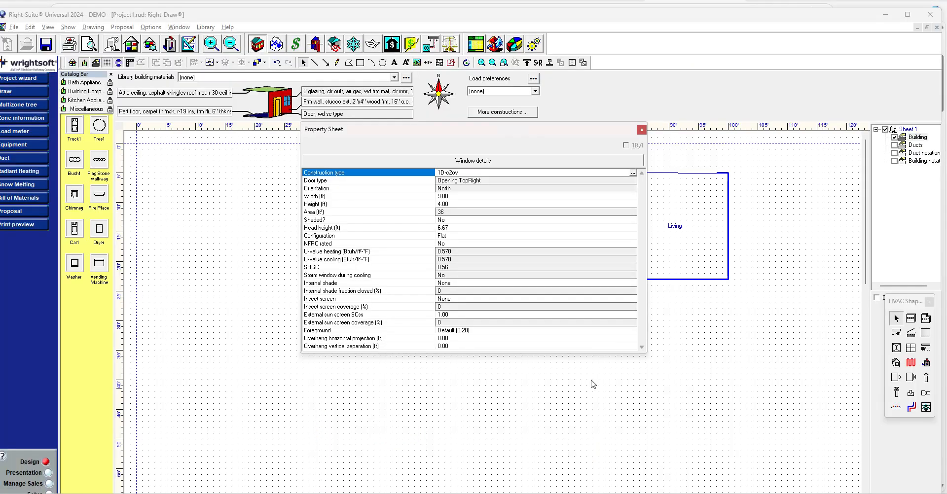
click(632, 173)
click(306, 213)
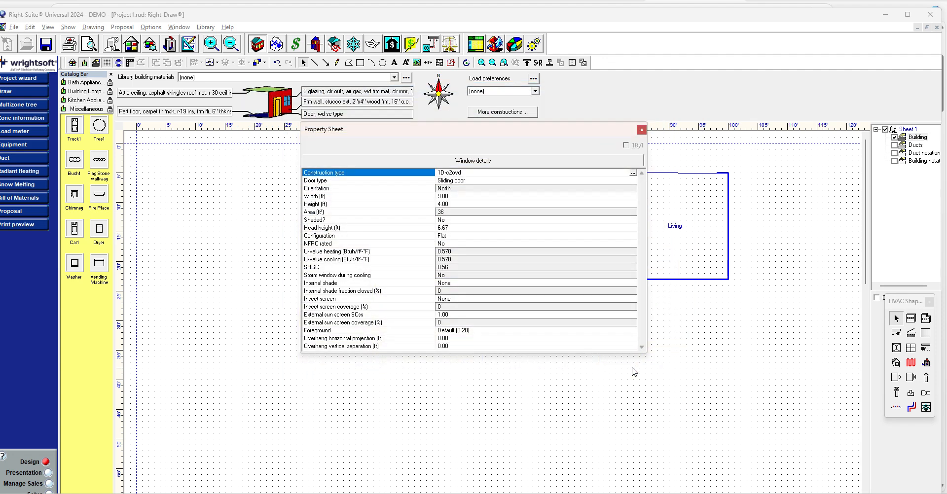
click(633, 365)
Step: Compare with the rear exterior photo and set the Dining sliding door's height to 7 ft
key(alt+Tab)
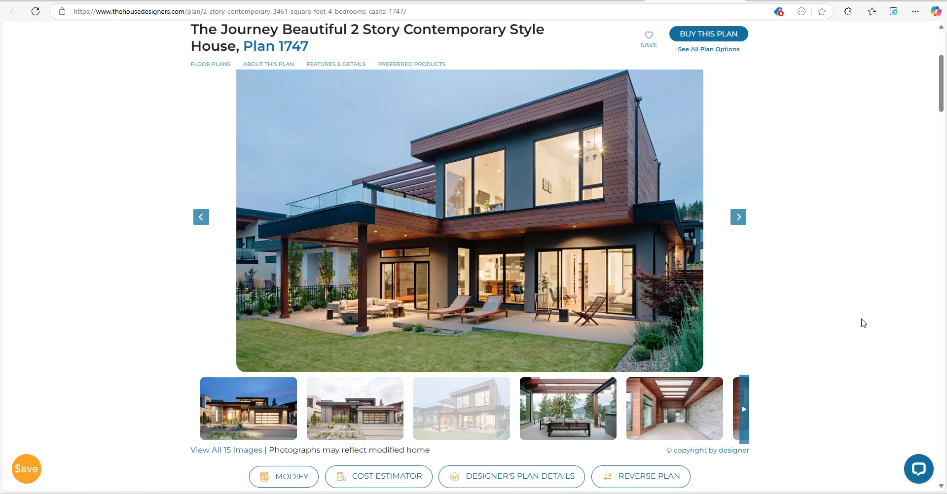
key(alt+Tab)
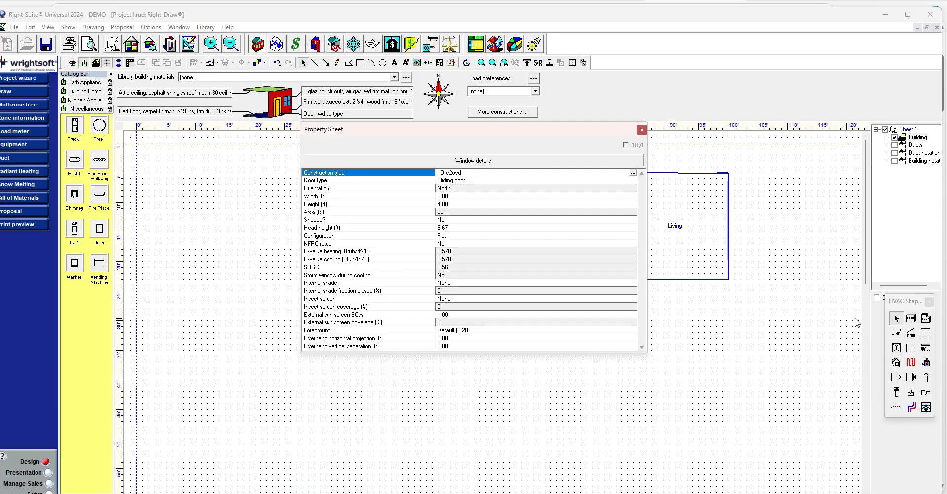
click(574, 204)
text(7)
key(Return)
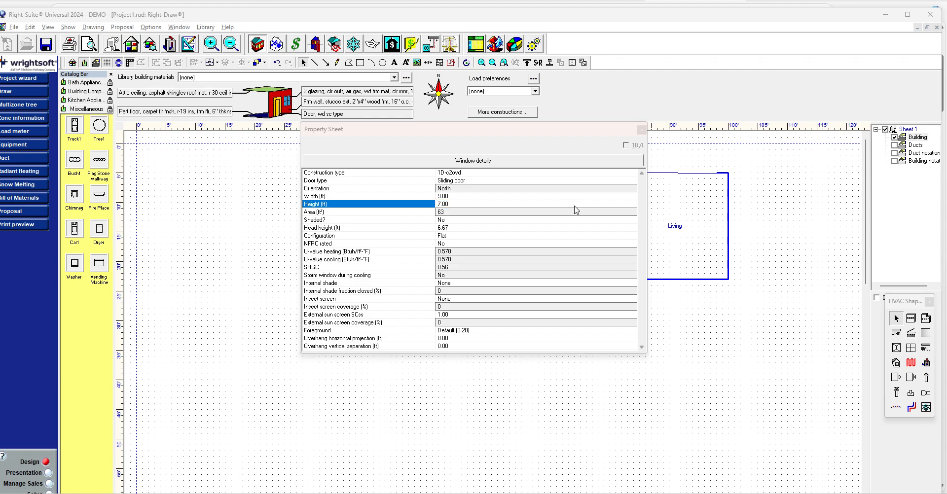
Step: Recheck the rear photo, set the Dining sliding door's head height to 3 ft and close its properties
key(alt+Tab)
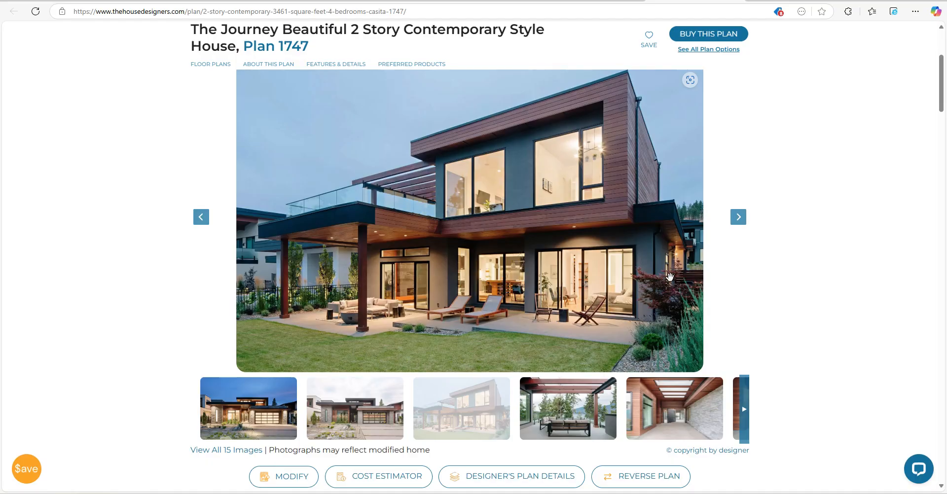
key(alt+Tab)
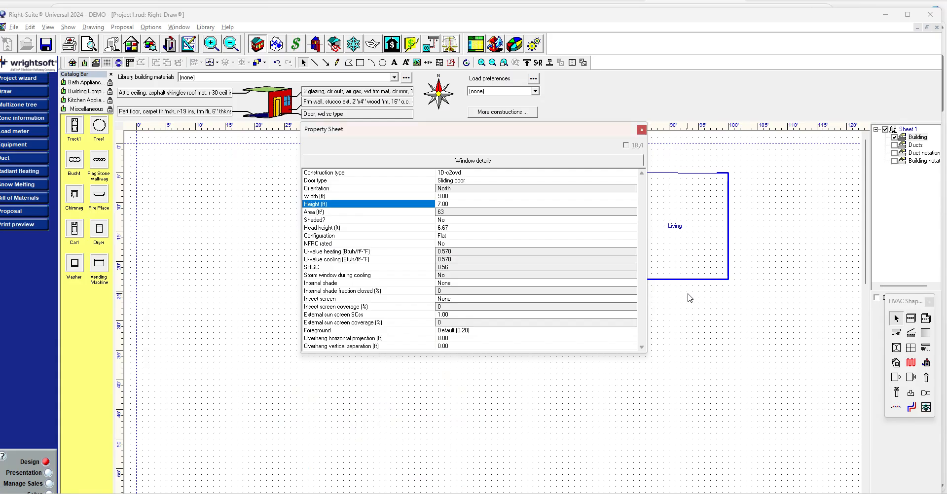
click(537, 228)
text(3)
key(Return)
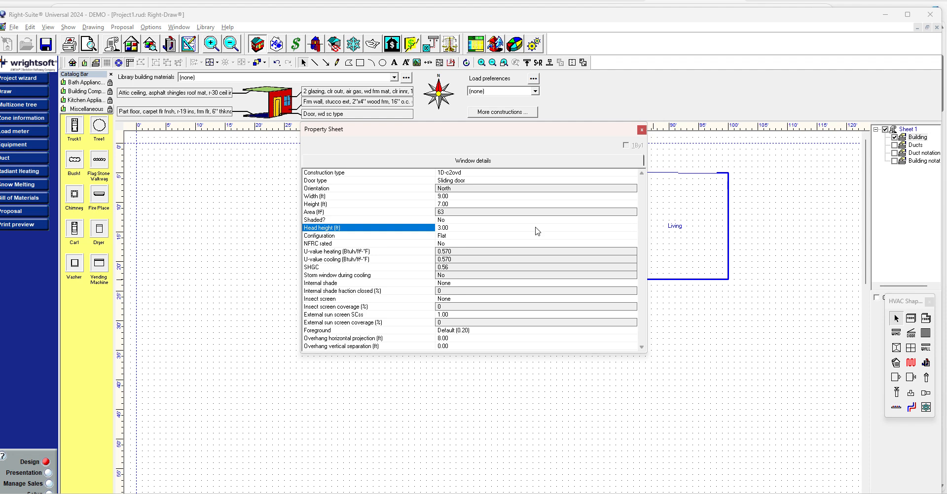
click(641, 130)
Step: Check the first-floor plan, duplicate the Dining room and place the copy against the northern part of its west wall
key(alt+Tab)
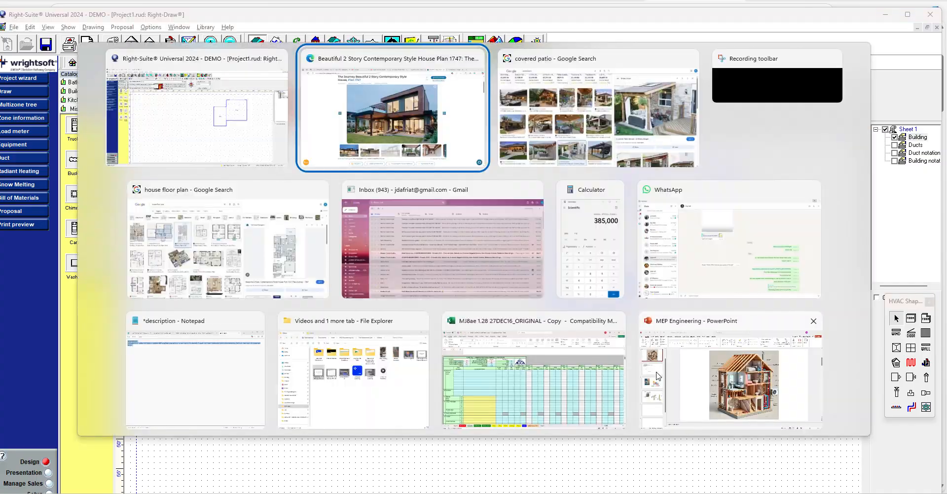
scroll(811, 410, down, 10)
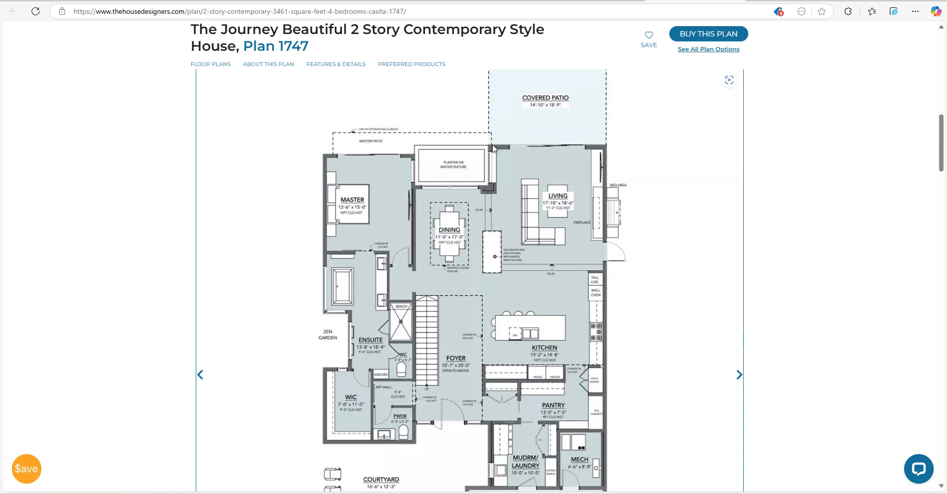
key(alt+Tab)
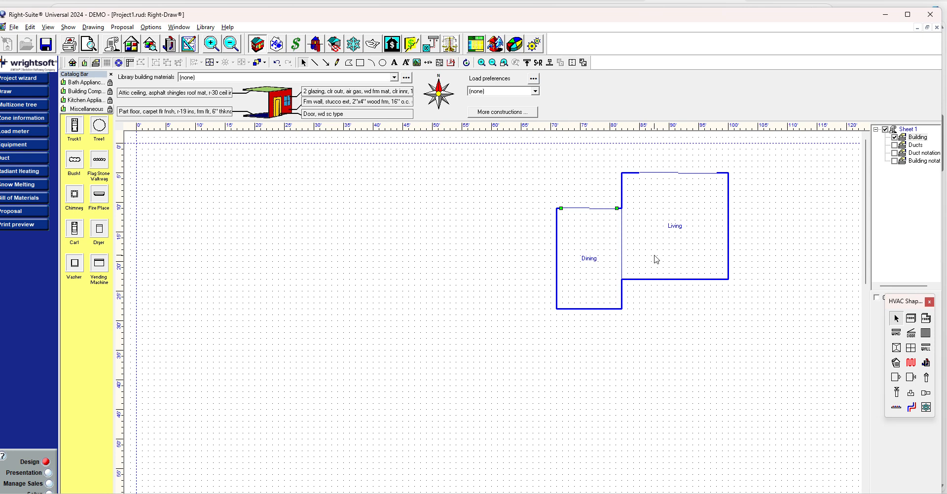
click(600, 259)
key(ctrl+d)
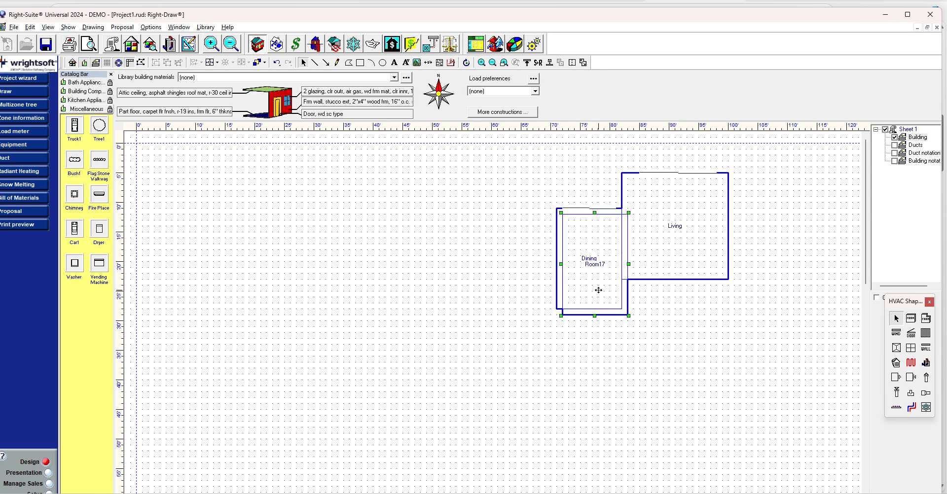
drag(598, 290, 522, 258)
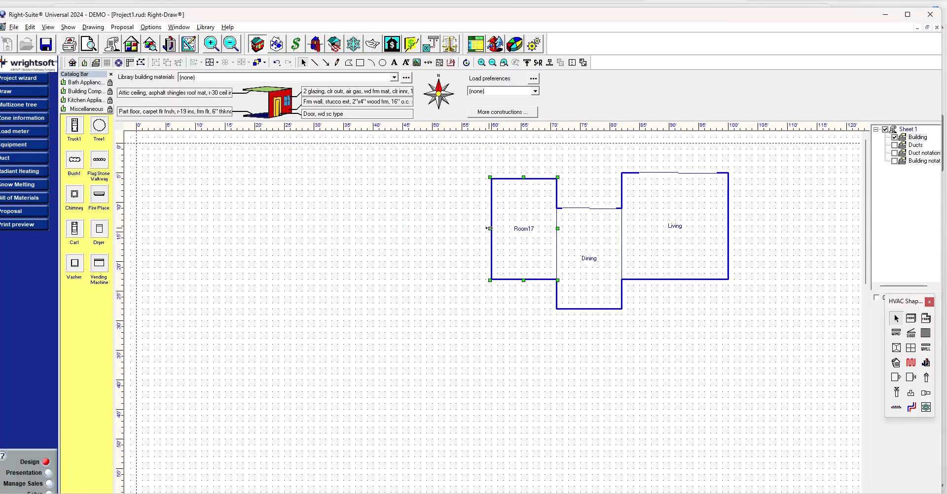
Step: Resize the copied room to about 14 ft wide by 15 ft long, following the master bedroom on the floor plan
click(490, 230)
drag(489, 229, 473, 230)
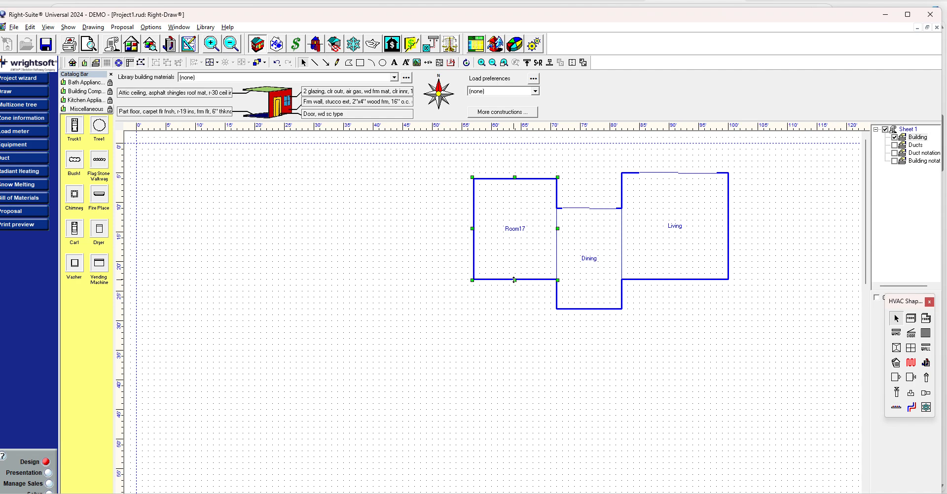
drag(514, 280, 514, 268)
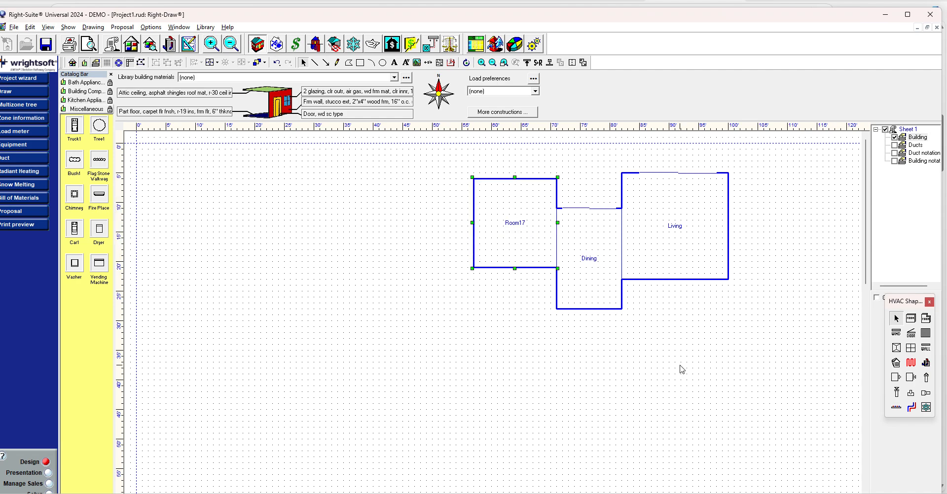
key(alt+Tab)
key(alt+Tab)
Step: Rename the room west of the Dining room as Master
double_click(523, 224)
text(Master)
click(514, 306)
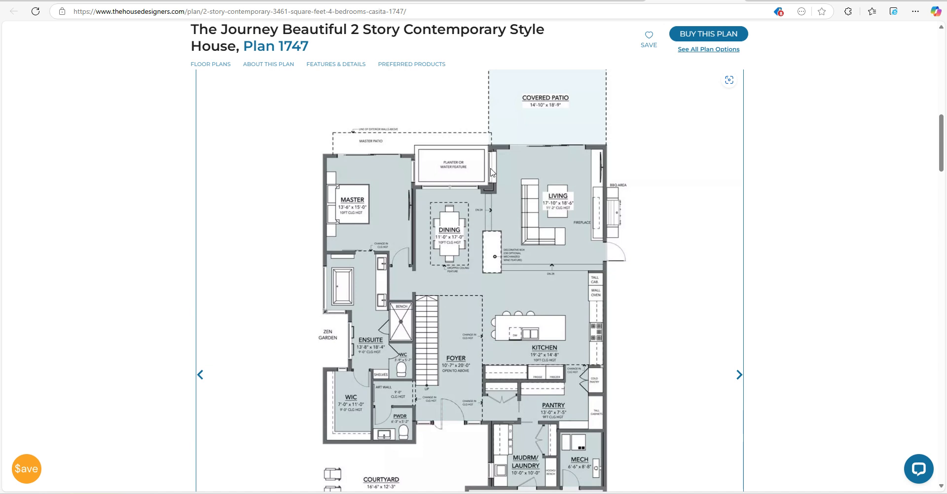
Step: Copy the Dining room's north sliding door and place the copy on the Master's north wall
click(636, 493)
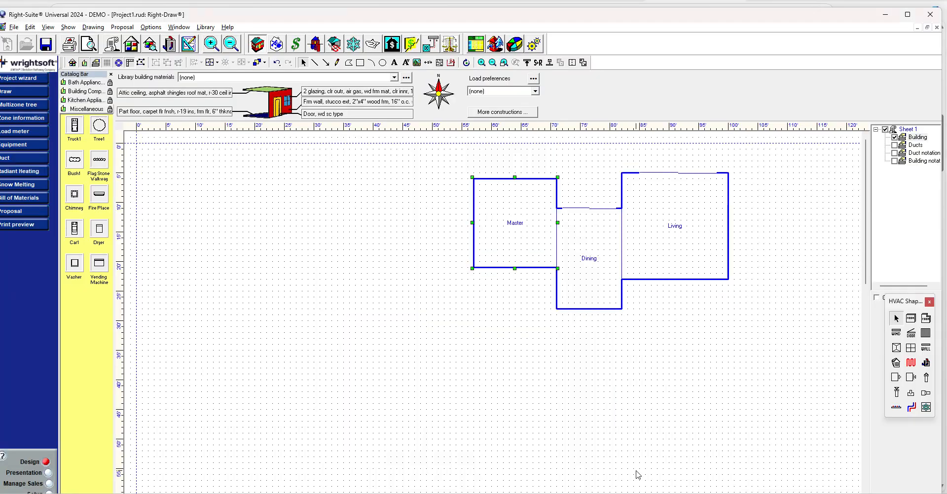
click(668, 176)
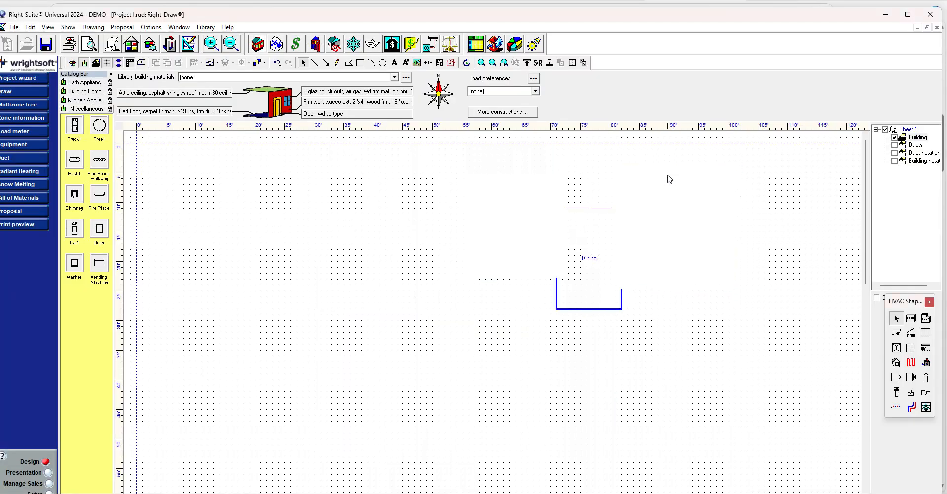
click(595, 208)
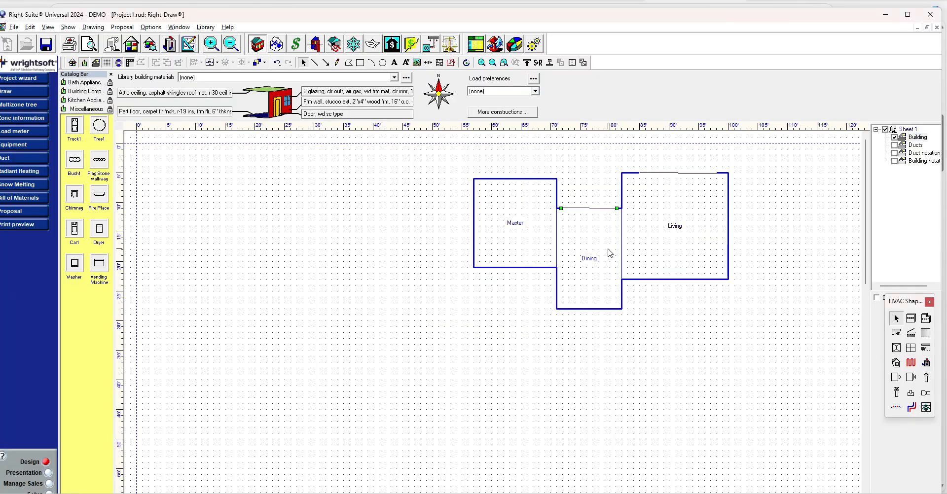
click(513, 190)
key(ctrl+v)
drag(622, 188, 513, 181)
Step: Draw a window about 3 ft wide on the Master's east wall, north of the Dining room
click(896, 333)
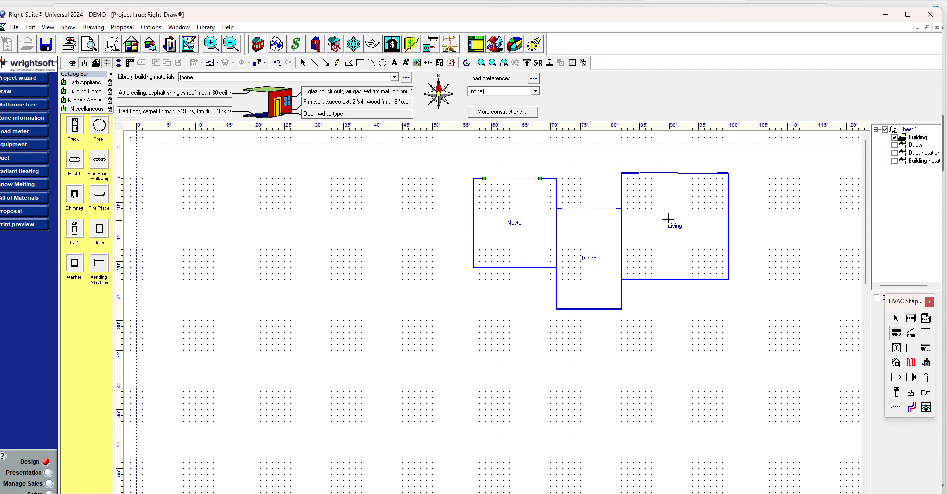
click(557, 196)
drag(556, 189, 557, 182)
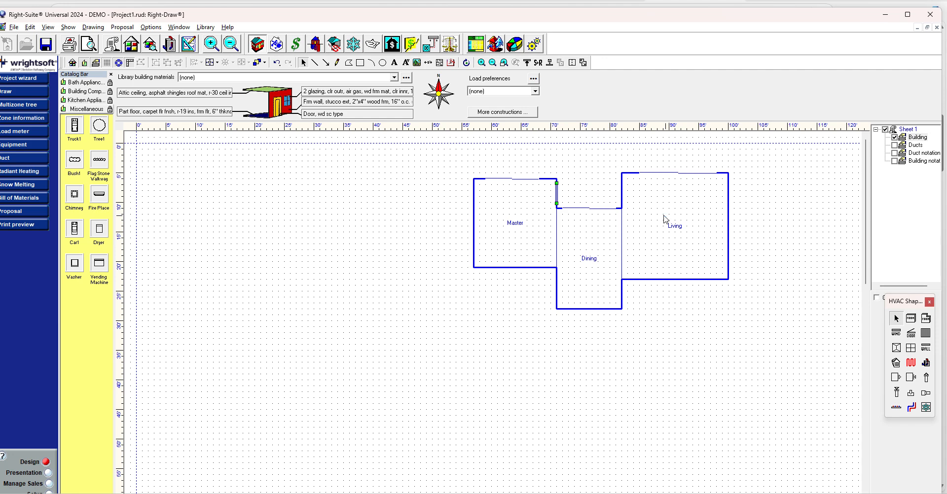
Step: Open the overhang horizontal projection in the details of the Master's east window, and close the property sheet
double_click(557, 196)
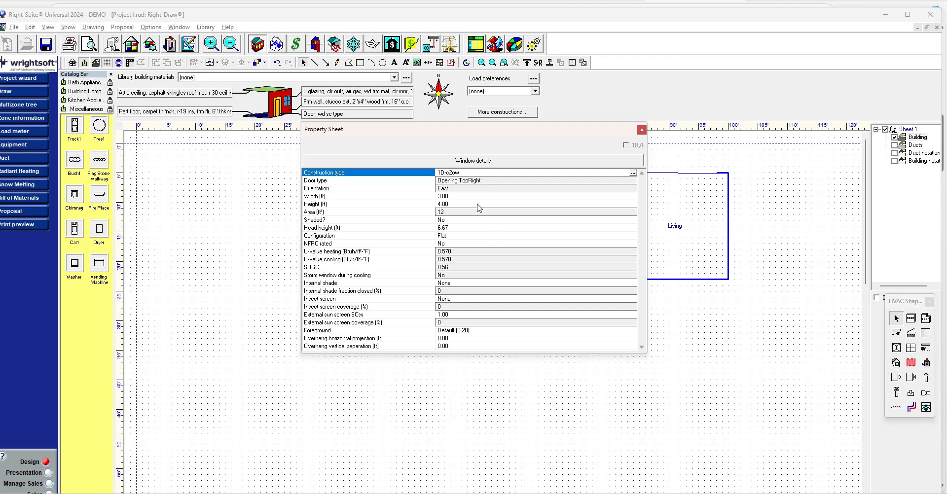
click(551, 339)
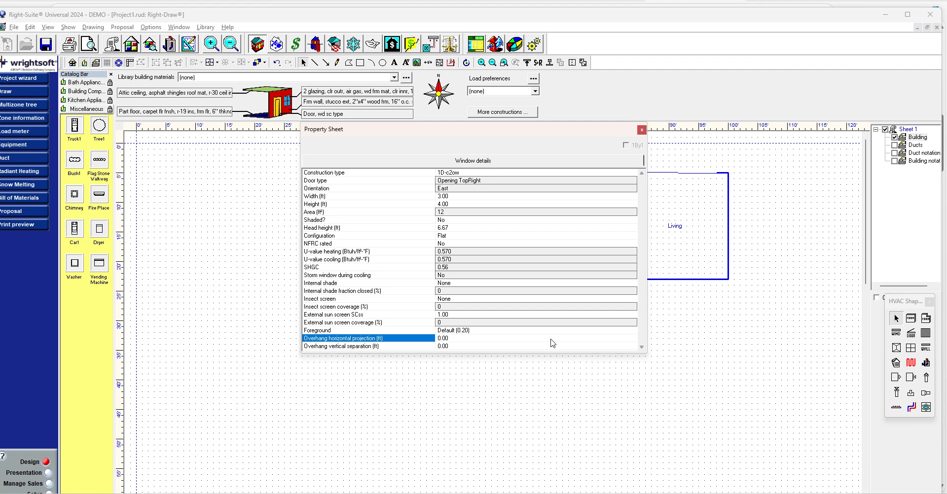
click(551, 339)
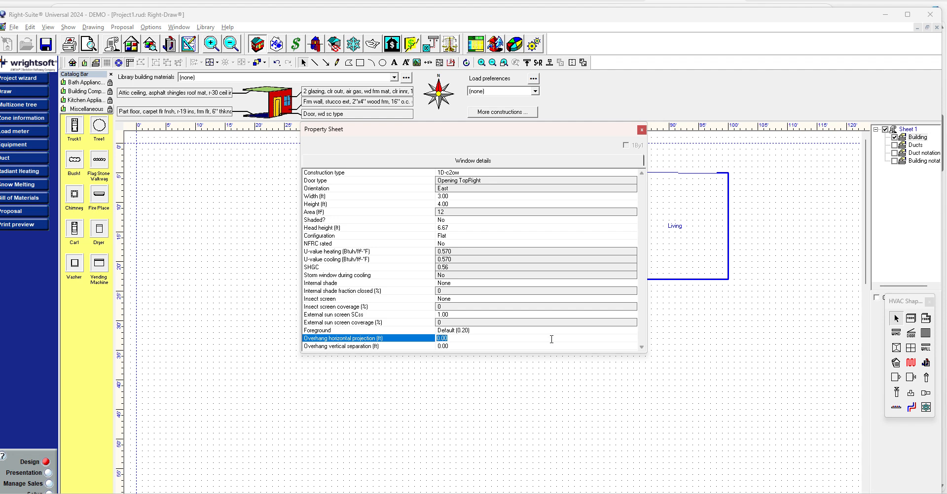
click(641, 130)
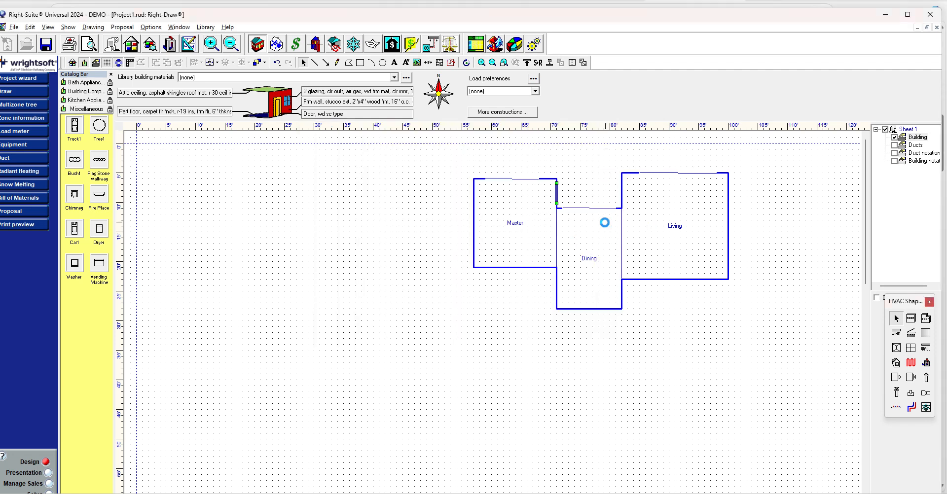
Step: Place the copy of the Master's east window on the Living room's west wall, north of the Dining room
click(579, 212)
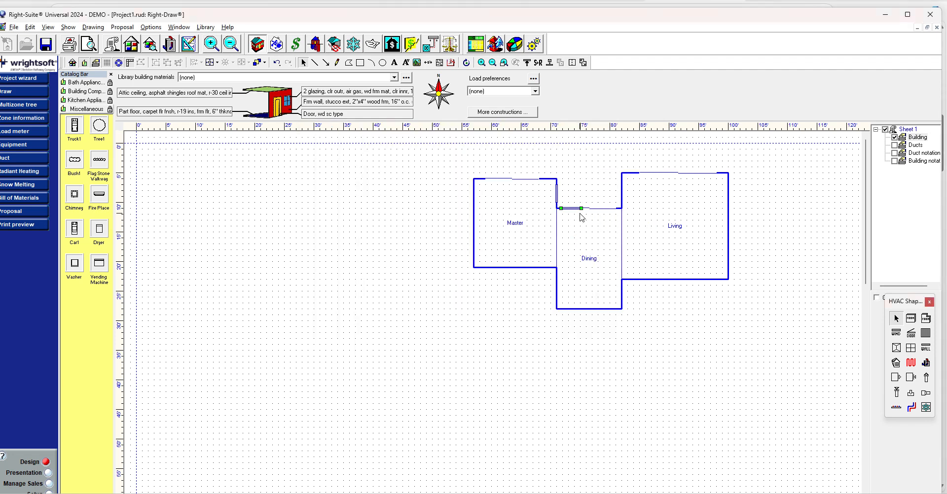
click(622, 194)
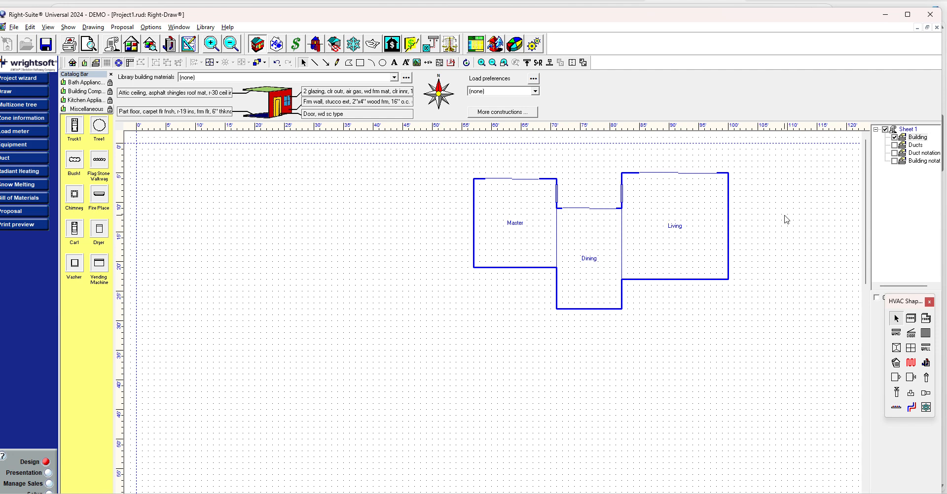
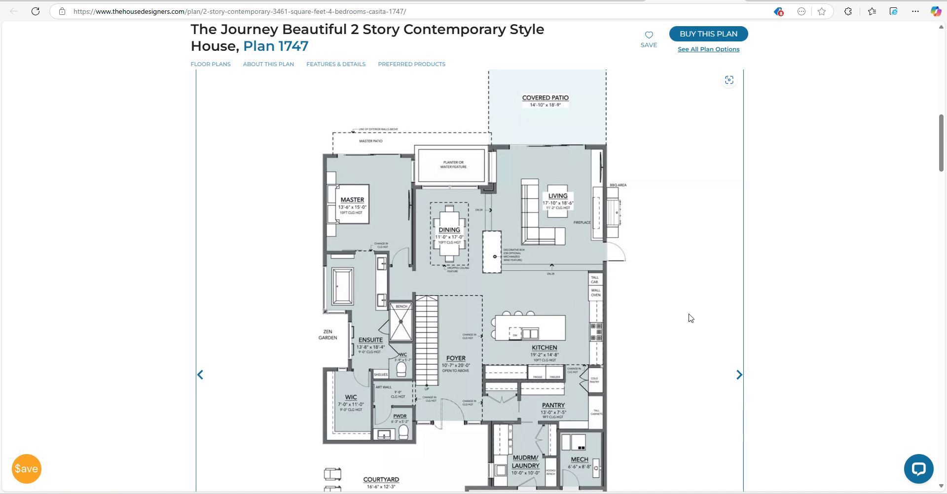
Step: In Right-Suite, copy the Master room to directly south of it and shorten the copy to about 10 ft north to south
mouse_move(626, 493)
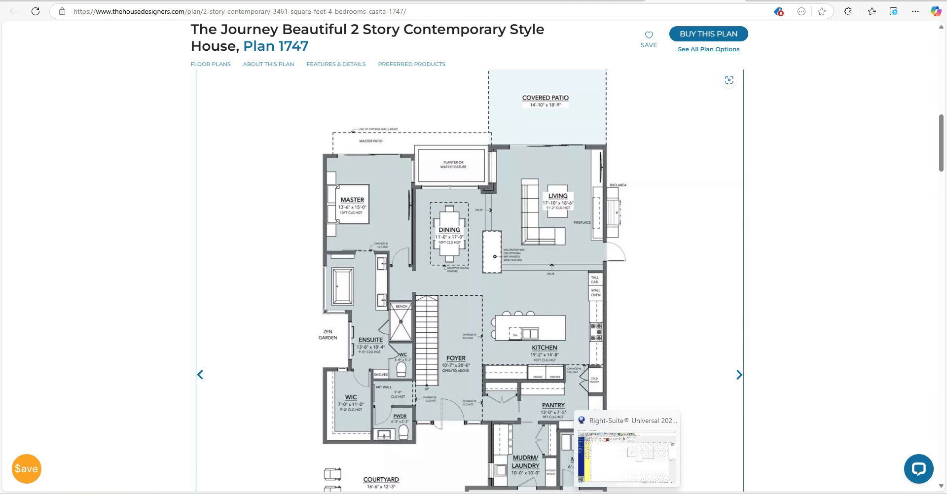
click(626, 493)
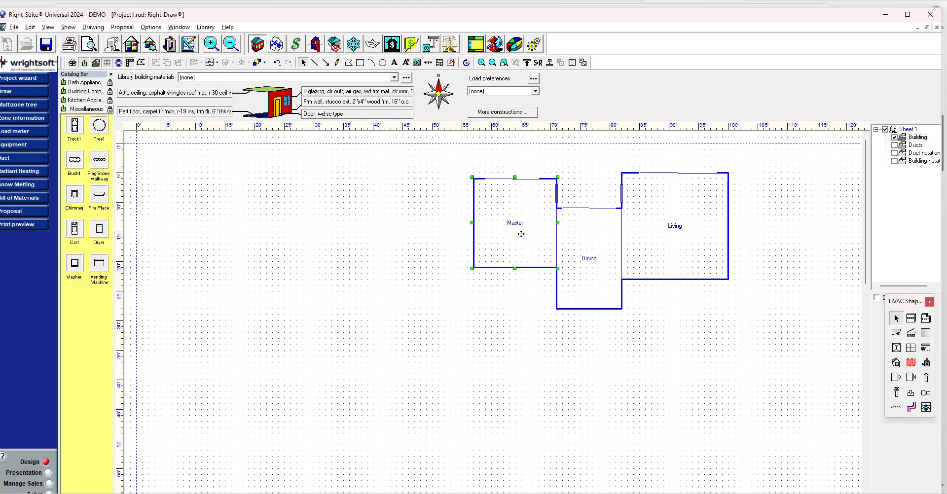
key(ctrl+c)
key(ctrl+v)
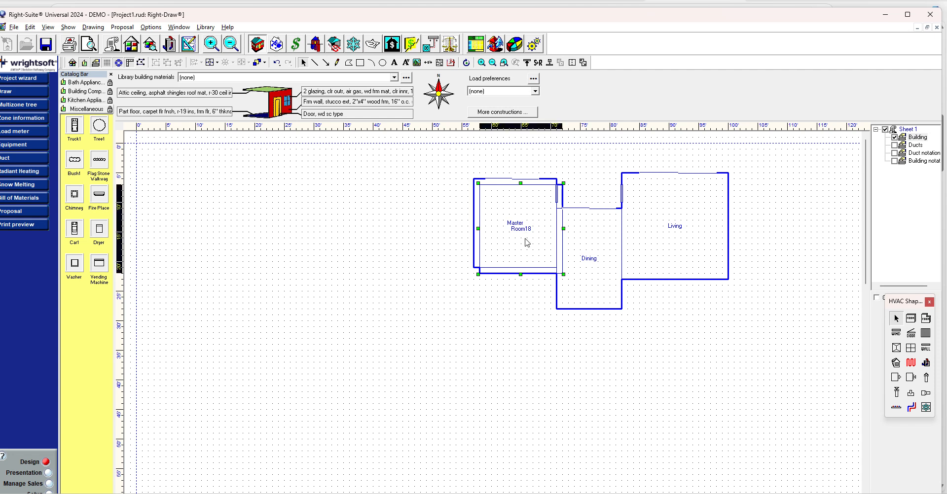
drag(527, 242, 518, 323)
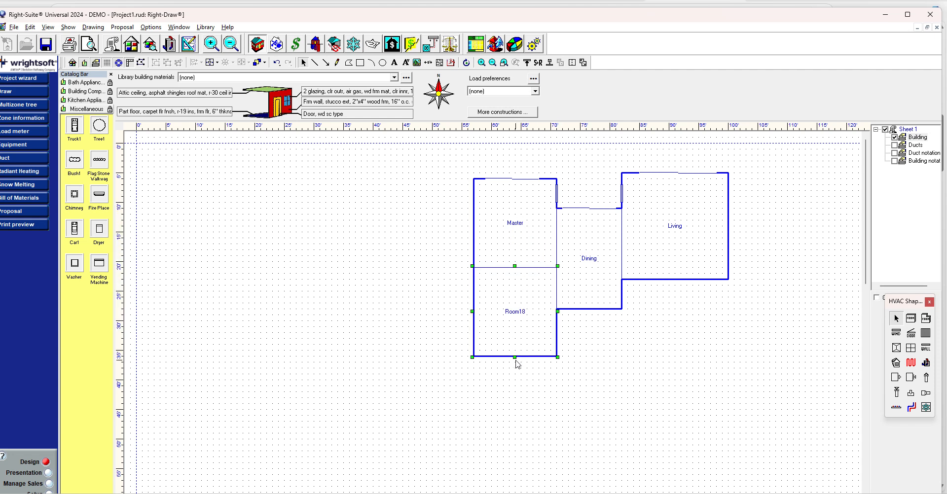
drag(514, 357, 515, 327)
Step: Compare the drawn room south of the Master with the Ensuite and its Zen Garden openings on the web floor plan
key(alt+Tab)
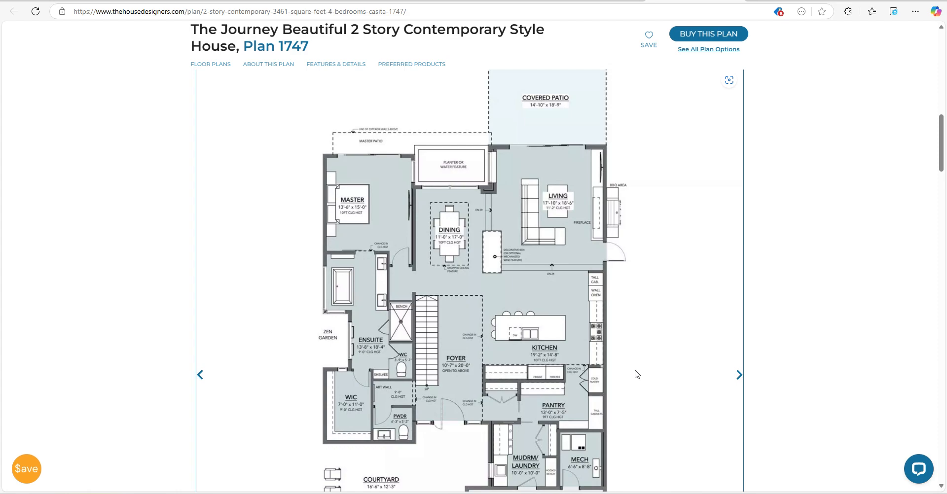
key(alt+Tab)
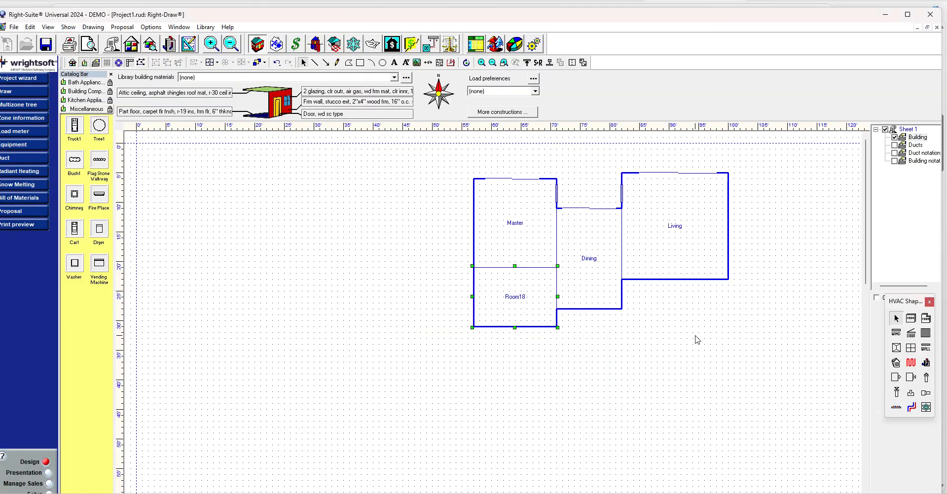
key(alt+Tab)
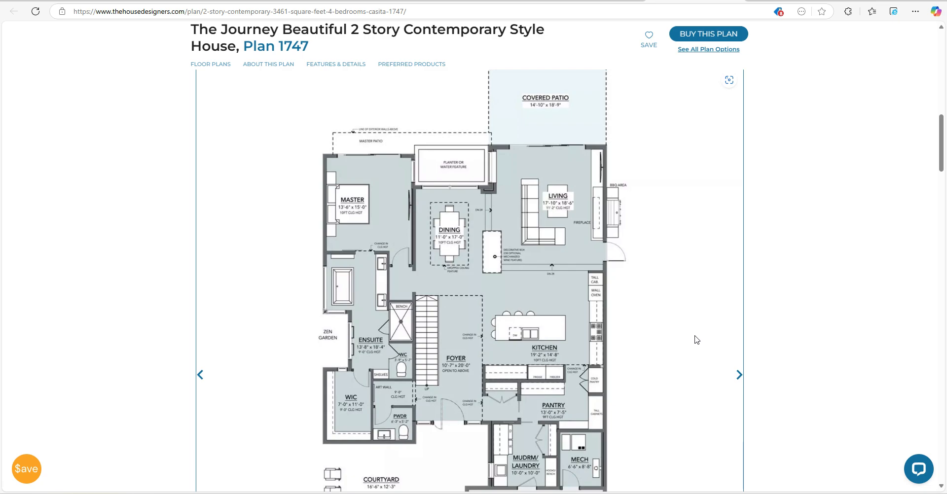
key(alt+Tab)
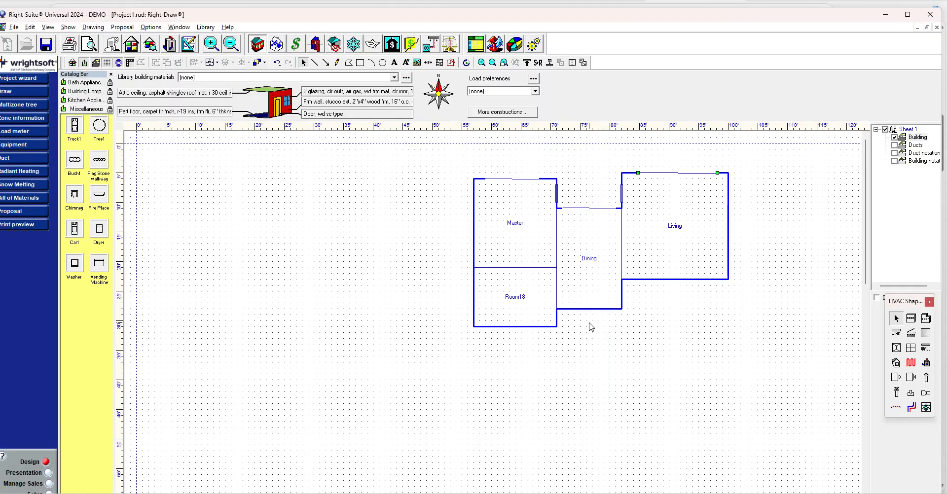
key(alt+Tab)
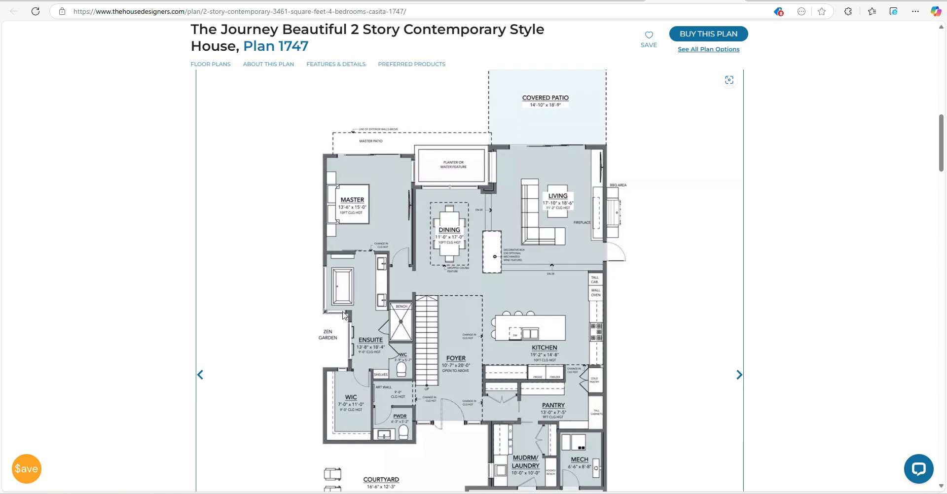
key(alt+Tab)
key(alt+Tab)
key(alt+Tab)
Step: Paste a copy of the Master's east window and place it on the south wall of the room below the Master
click(556, 193)
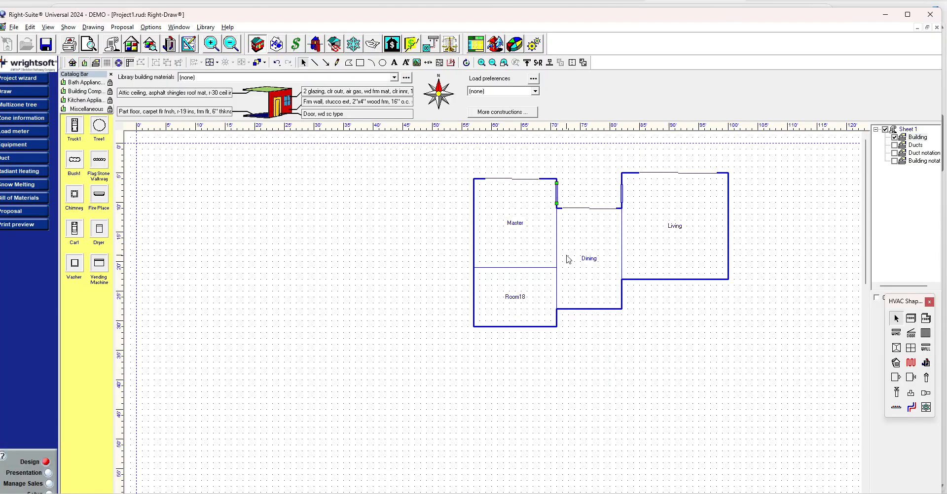
key(ctrl+v)
drag(570, 209, 519, 327)
key(ctrl+d)
Step: Switch to the Plan 1747 web page and examine the exterior photos of the house
click(700, 4)
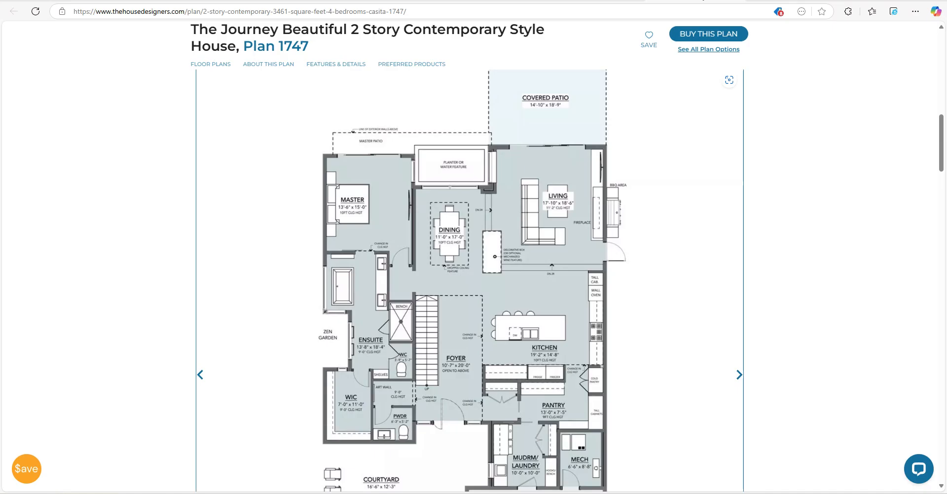
scroll(794, 352, up, 6)
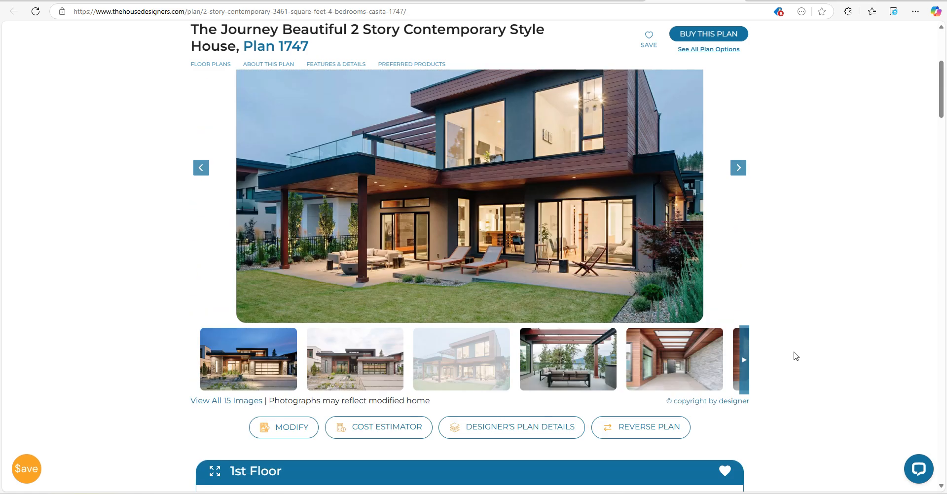
Step: Look through the photos of Plan 1747 and examine its 1st Floor plan, including the ensuite and surrounding rooms
click(738, 170)
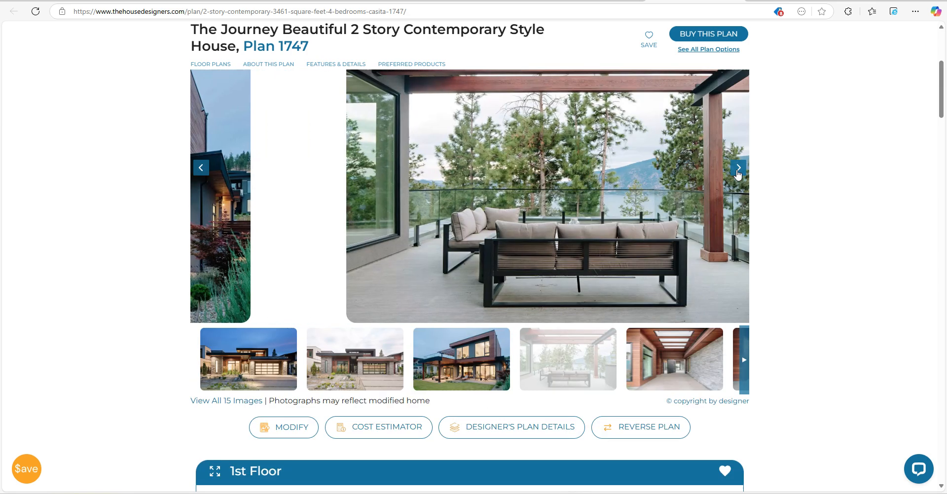
click(737, 171)
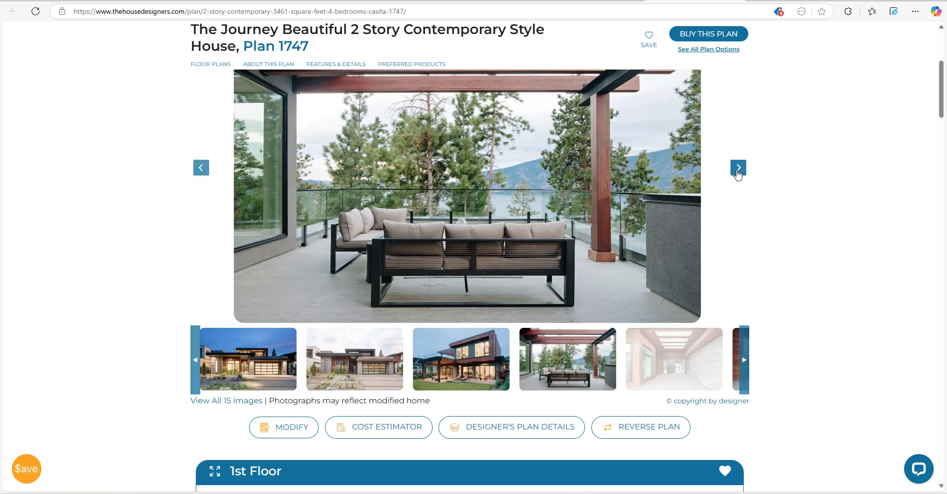
click(737, 170)
click(738, 170)
click(738, 170)
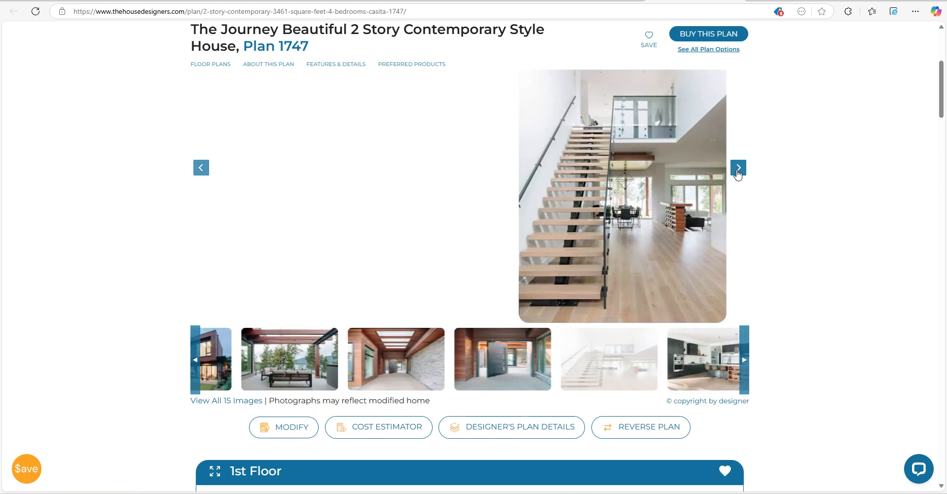
click(738, 170)
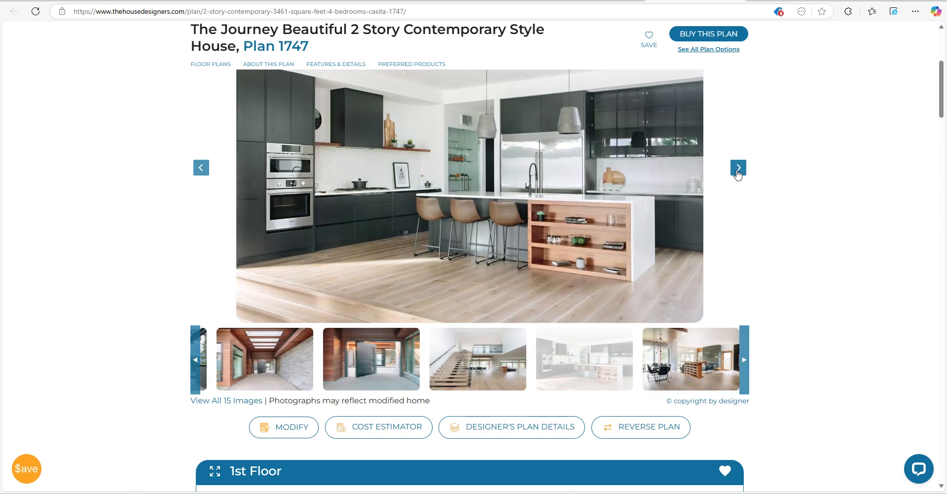
click(738, 170)
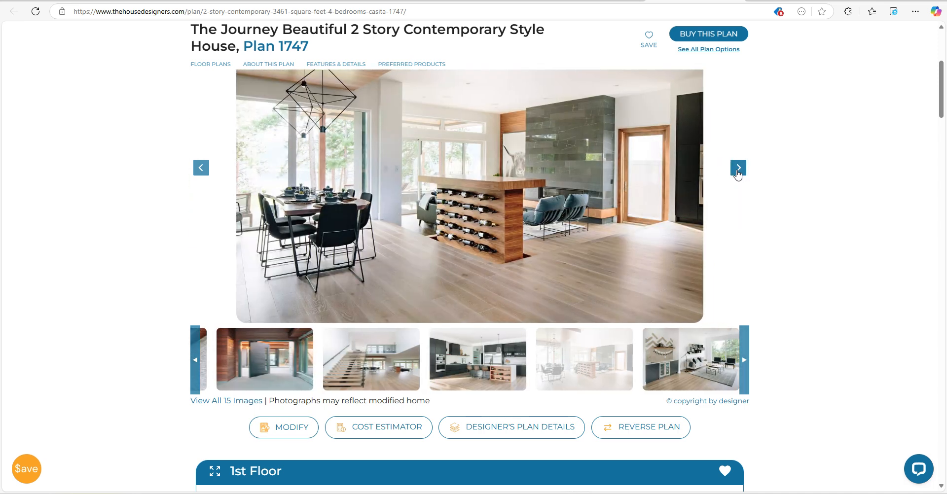
click(737, 170)
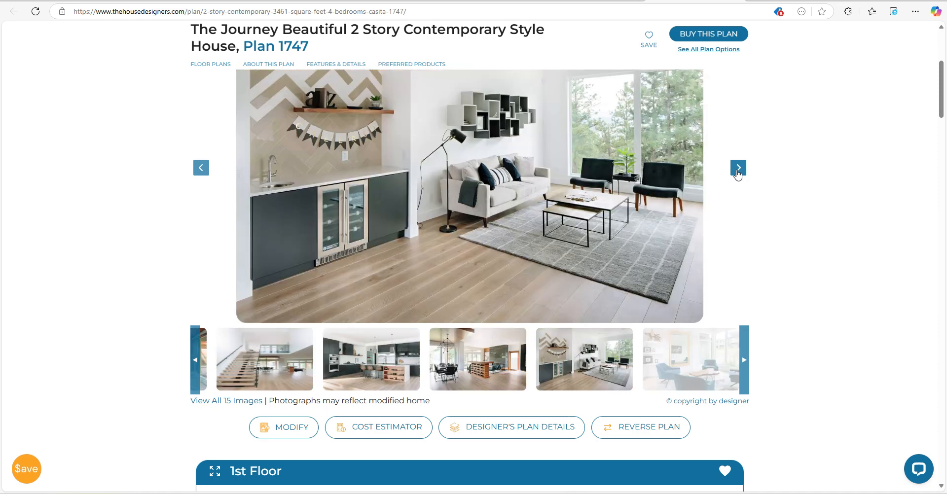
click(738, 170)
click(738, 170)
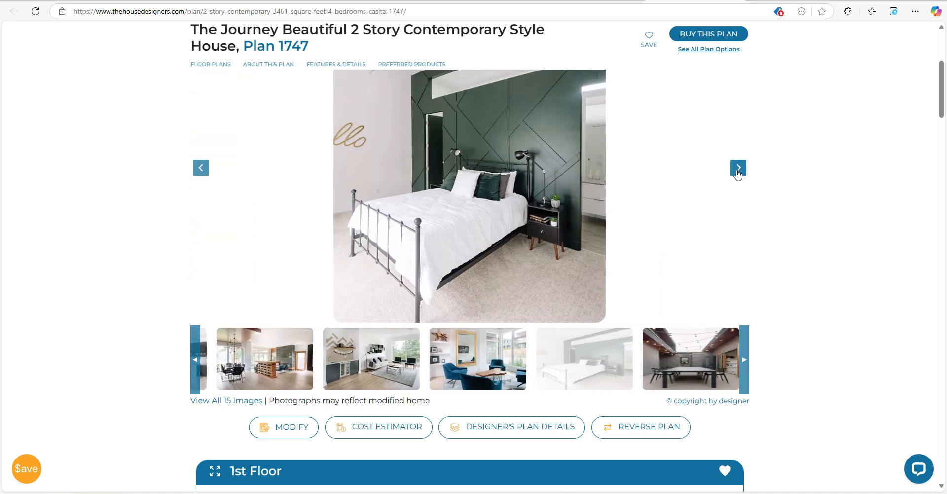
click(738, 170)
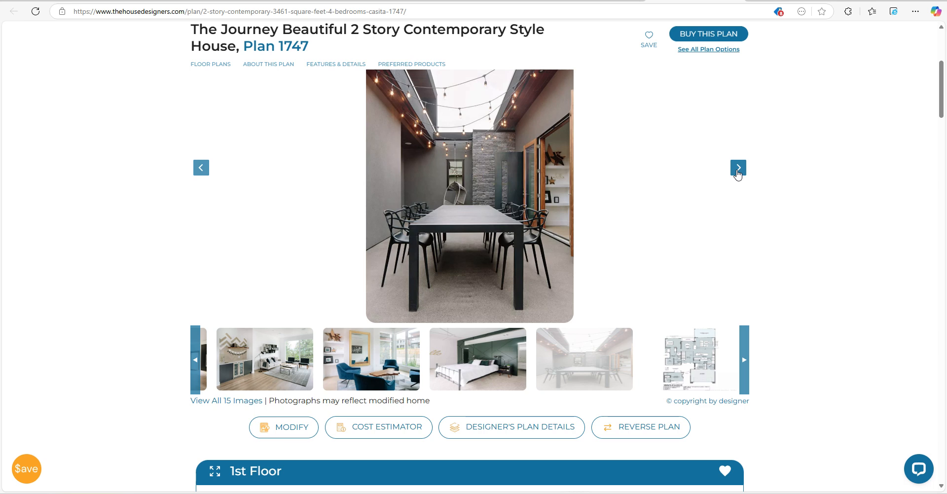
click(738, 170)
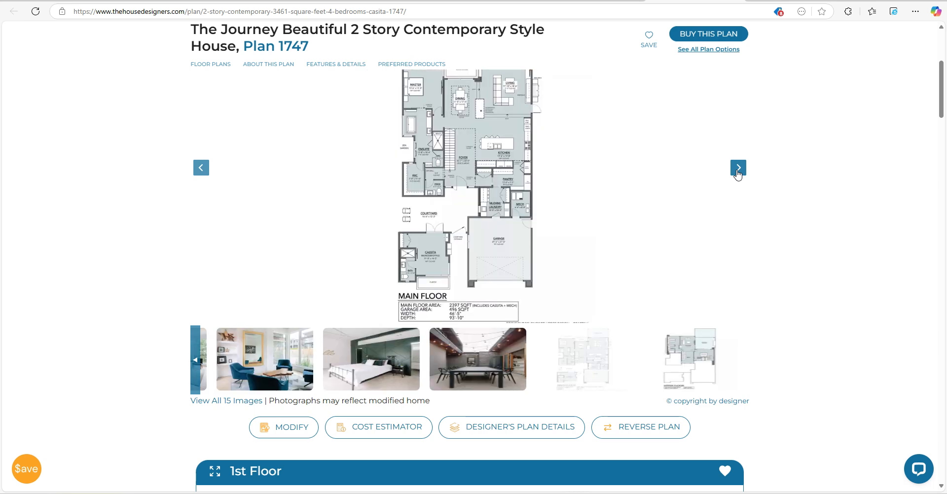
scroll(796, 306, down, 10)
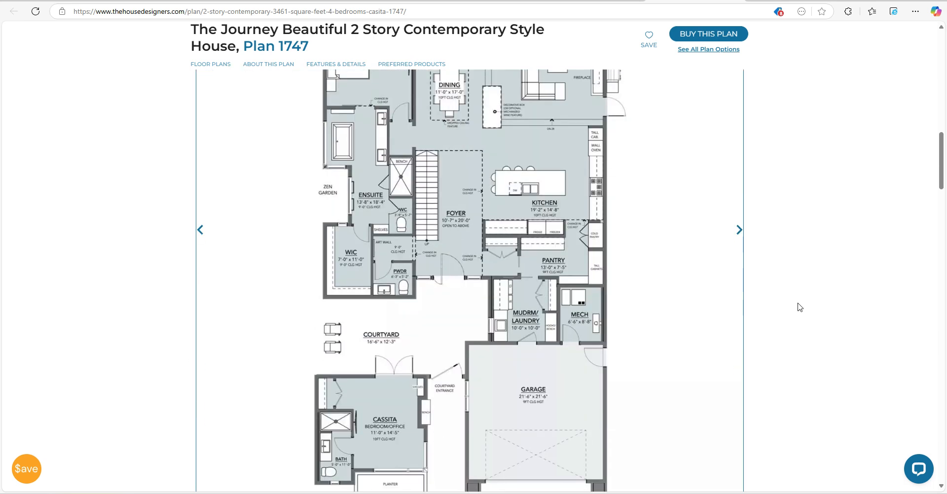
scroll(796, 306, up, 2)
Step: In Right-Suite Universal, stretch Room18's west window to about 8 ft wide, reaching the southwest corner, checking it against the ensuite on the web floor plan
key(alt+Tab)
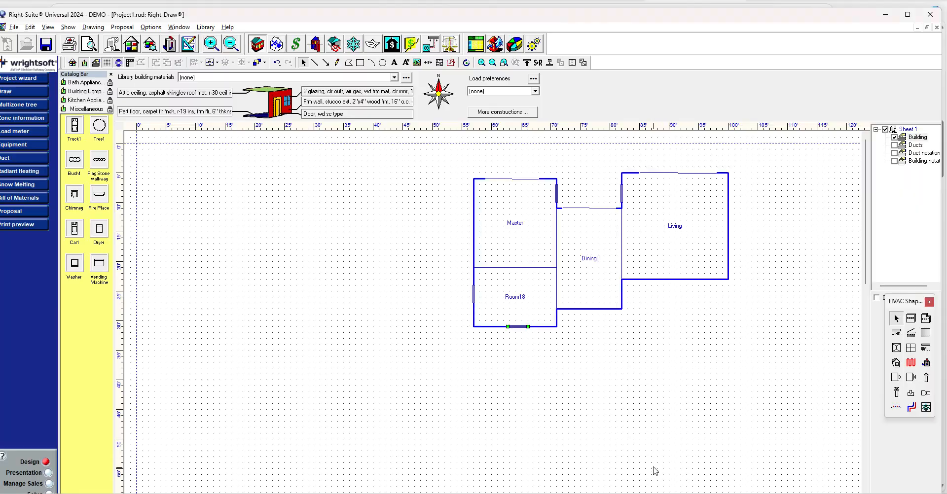
key(alt+Tab)
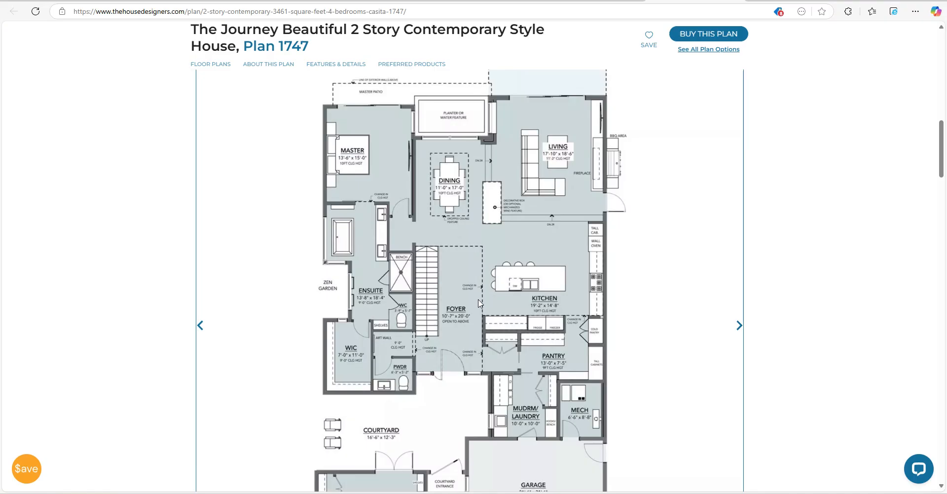
key(alt+Tab)
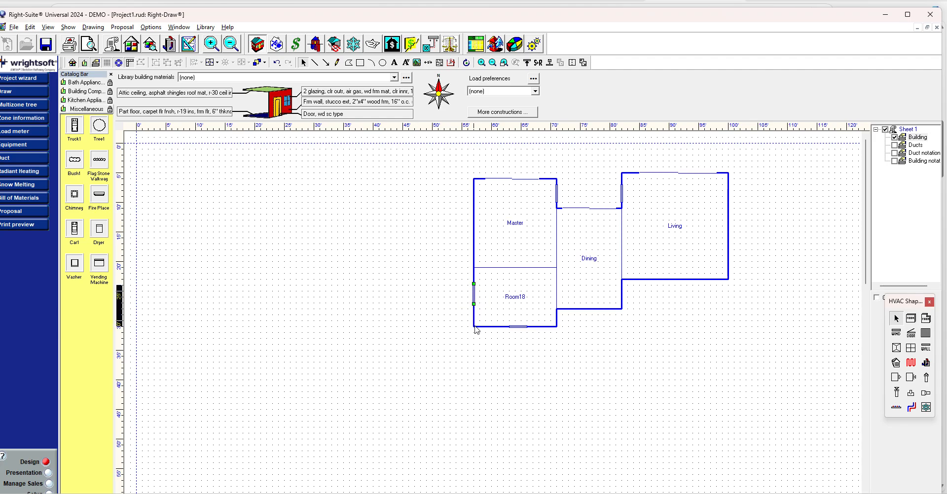
key(alt+Tab)
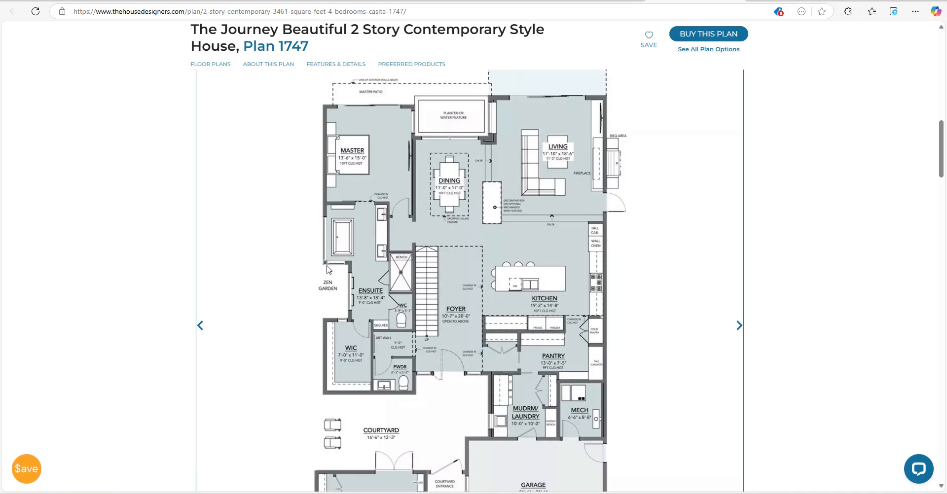
key(ctrl+shift+Tab)
key(alt+Tab)
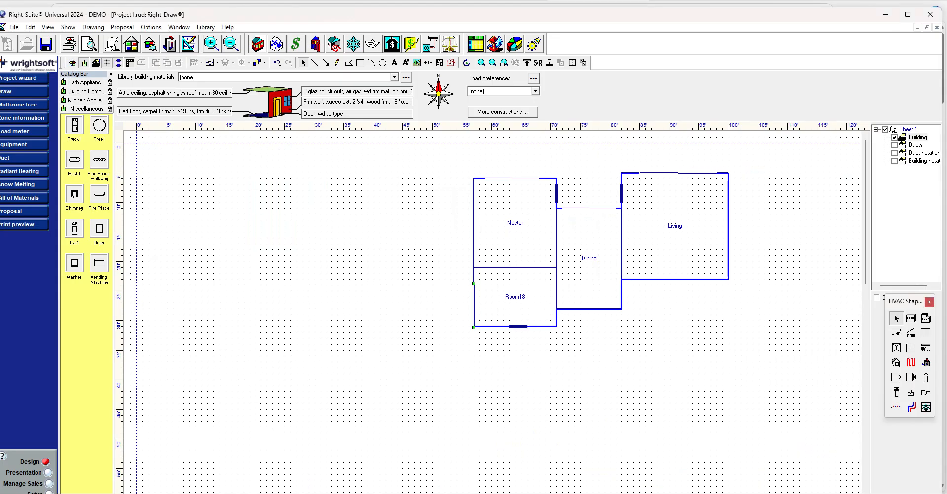
drag(474, 284, 474, 278)
Step: Set Room18's west window to 7 ft height, 3 ft head height and 0 ft overhang horizontal projection
double_click(474, 302)
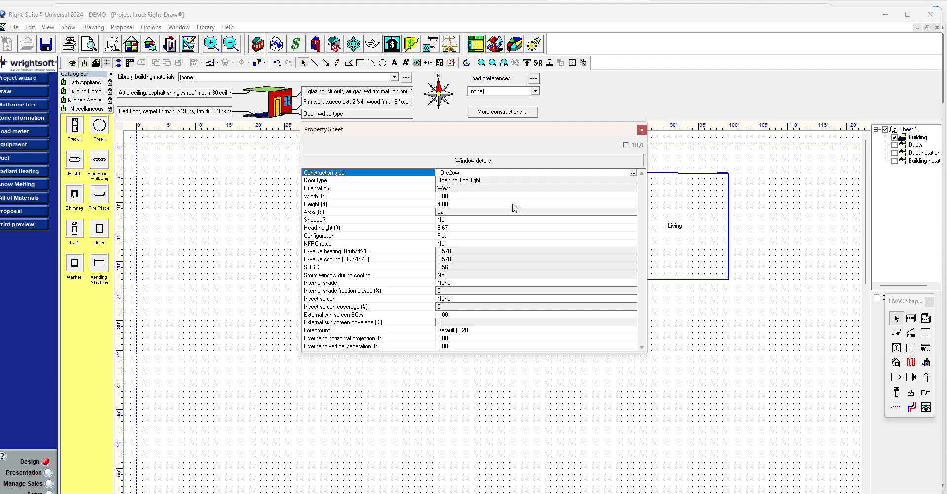
click(513, 204)
text(7)
key(Return)
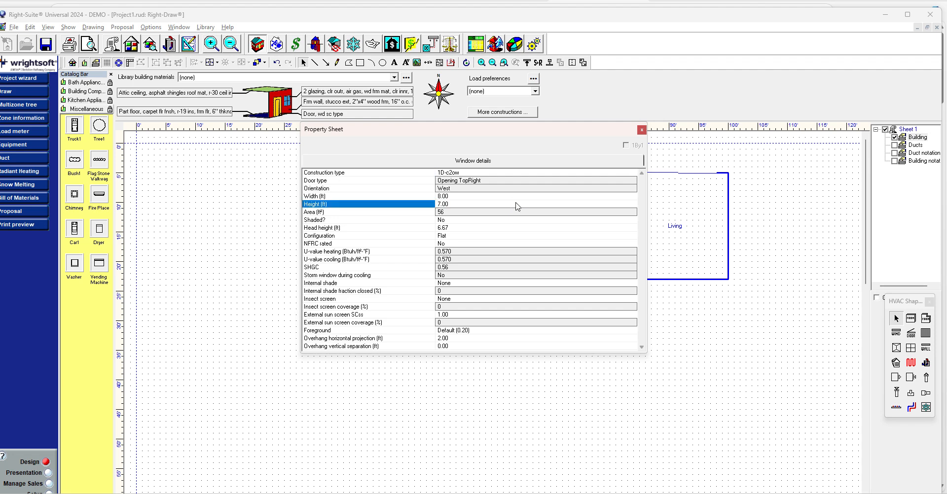
click(485, 228)
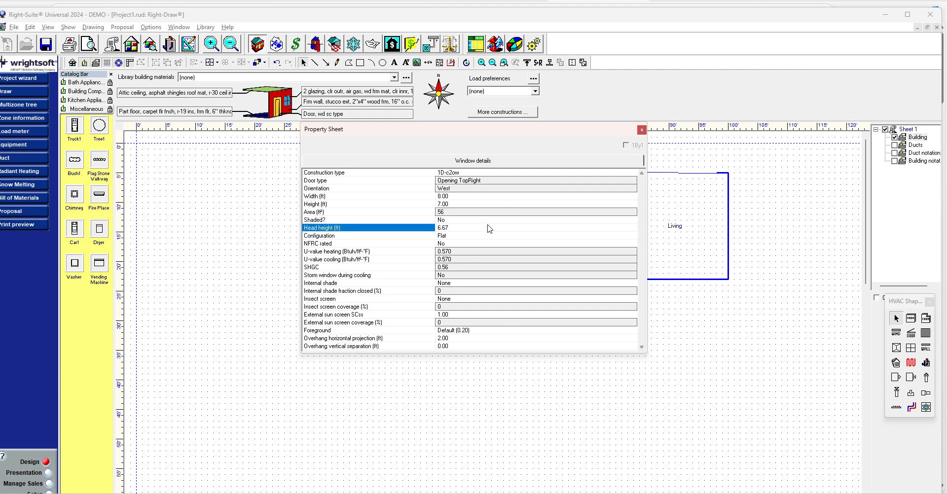
text(3)
key(Return)
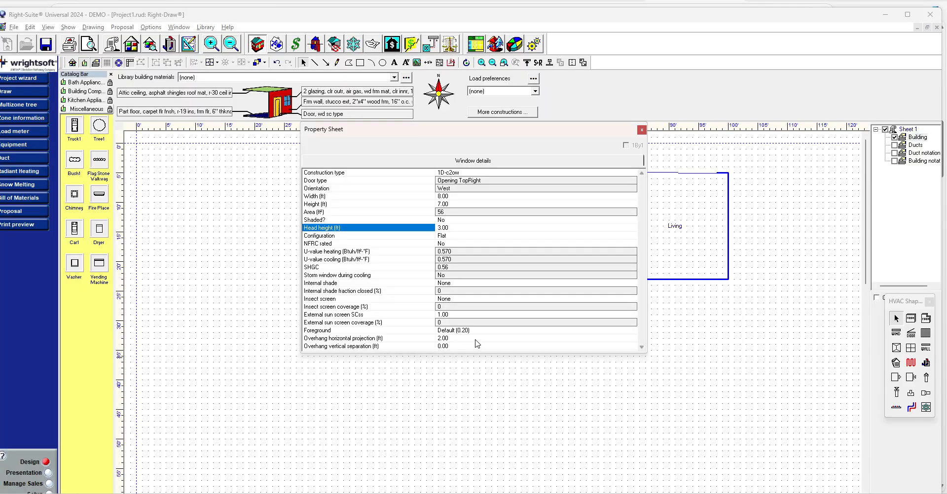
click(475, 340)
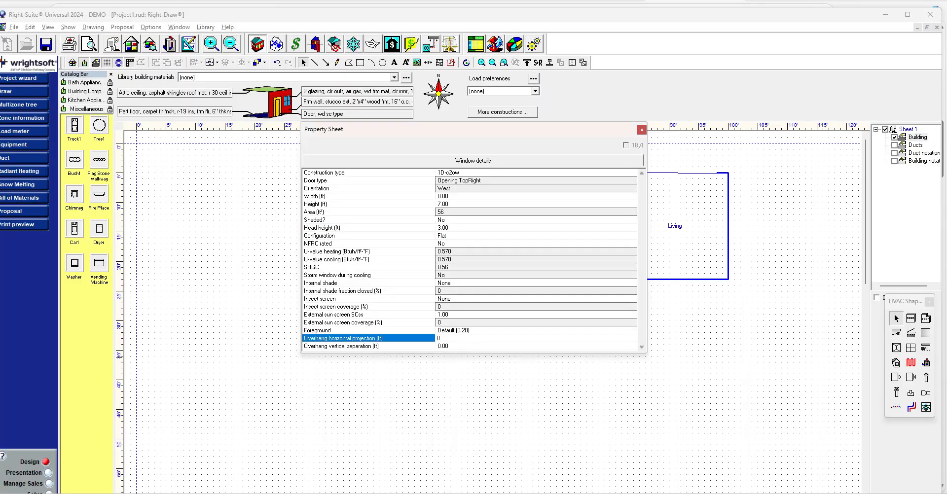
click(641, 131)
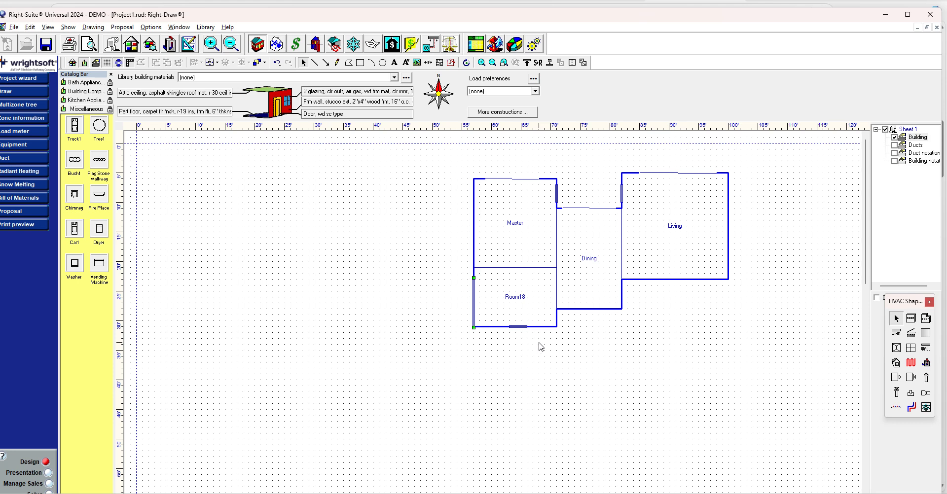
click(521, 327)
double_click(522, 331)
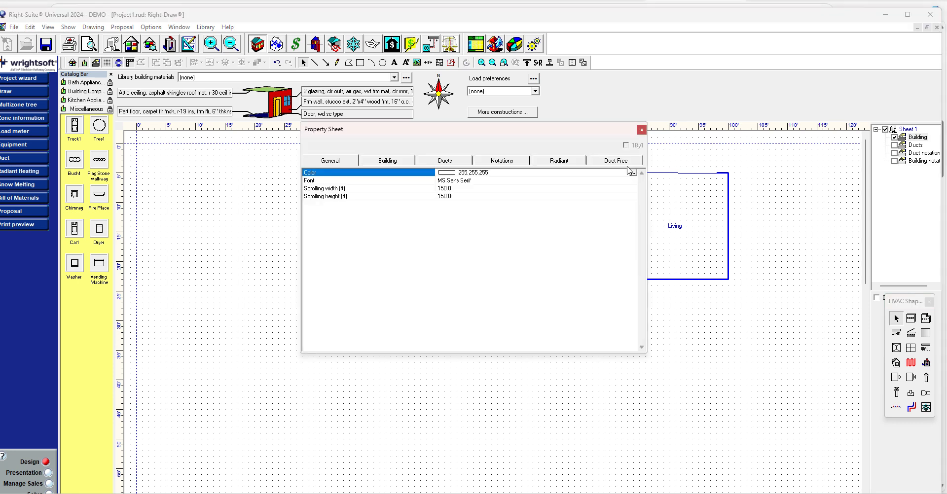
click(641, 136)
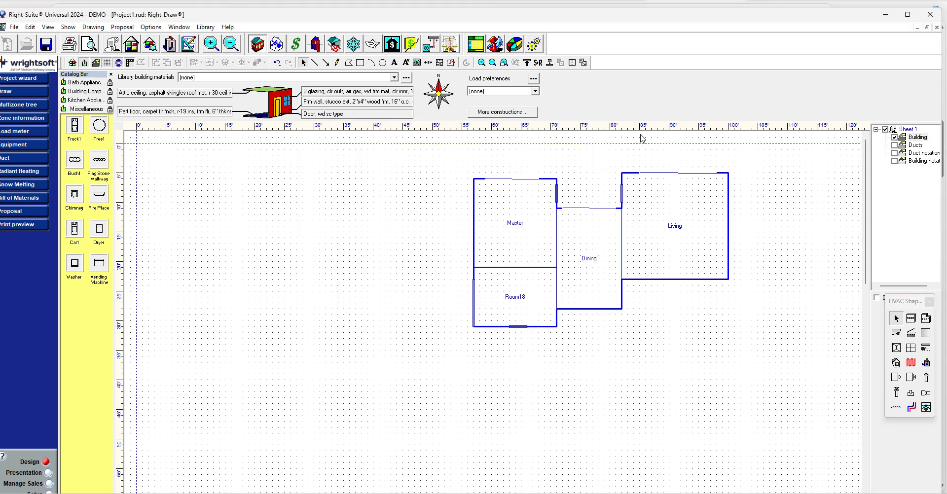
Step: Set the overhang horizontal projection of Room18's south window to 0 ft and keep its insect screen at None
double_click(520, 328)
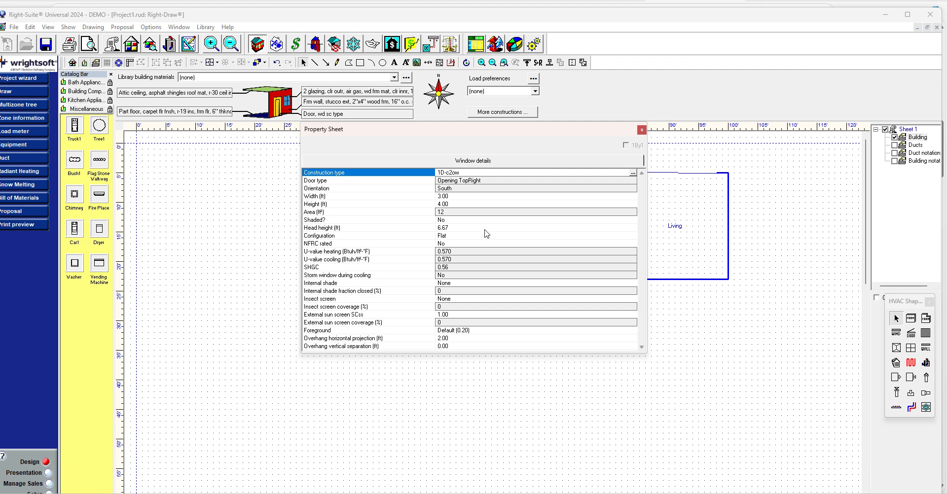
click(488, 338)
text(0)
key(Return)
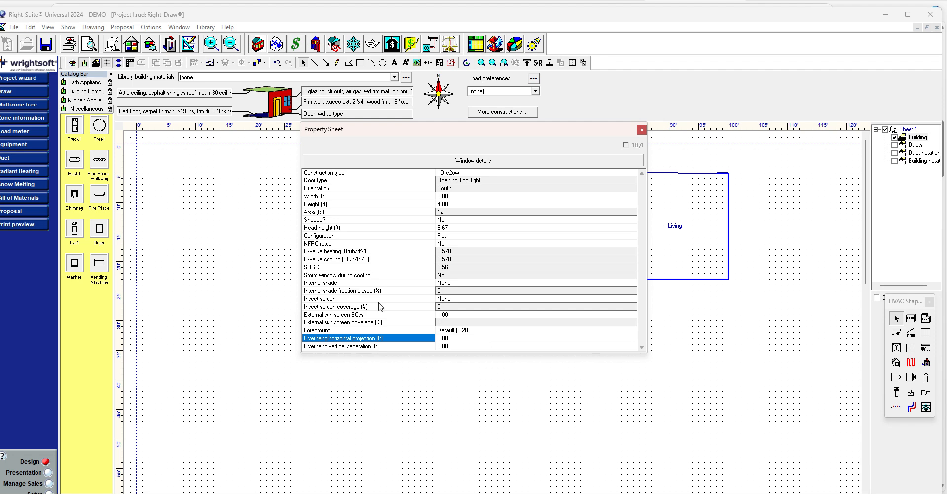
click(598, 299)
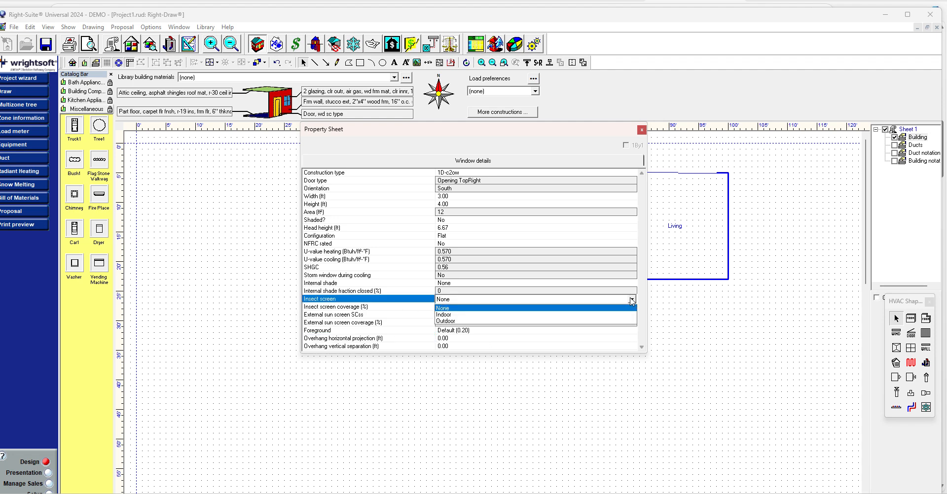
click(482, 308)
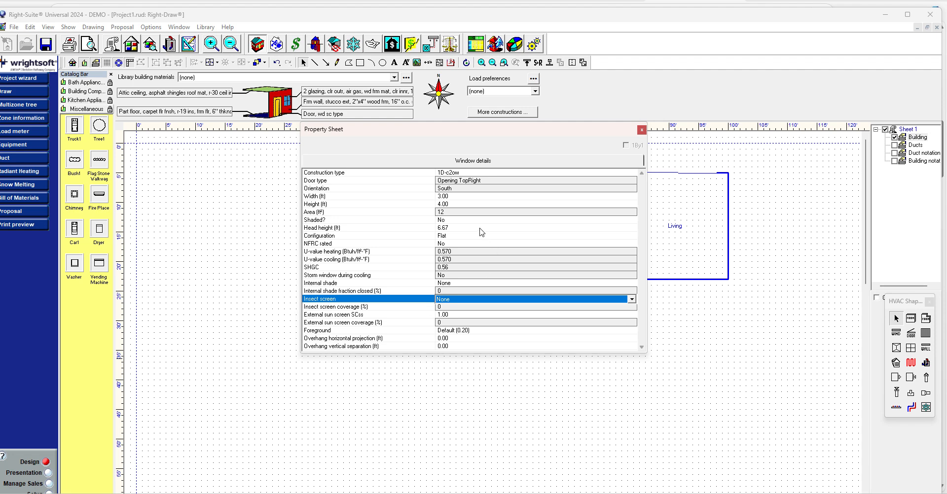
click(641, 130)
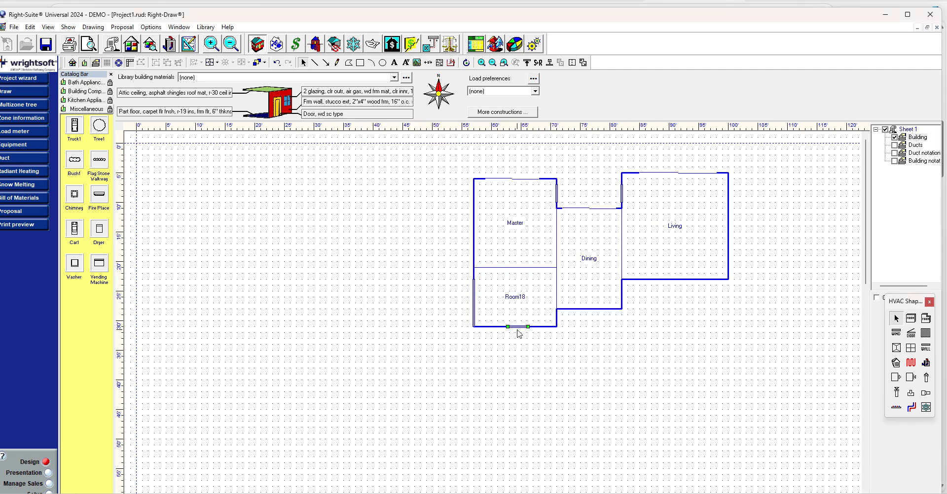
Step: Move Room18's south window west along the wall, close to the room's southwest corner
drag(505, 327, 481, 327)
click(483, 327)
click(473, 327)
click(482, 351)
click(596, 1)
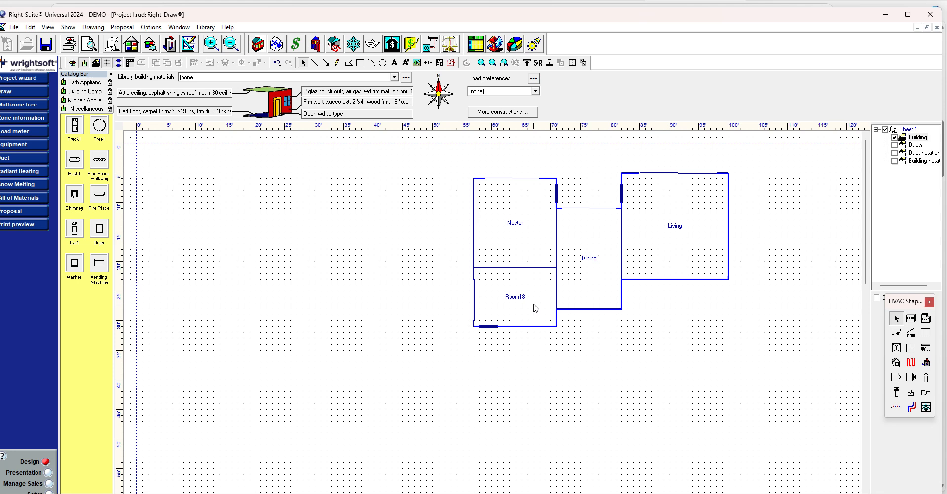
Step: Paste a copy of Room18 directly below it, flush with its east wall, and narrow the copy to about 9 ft wide
click(535, 309)
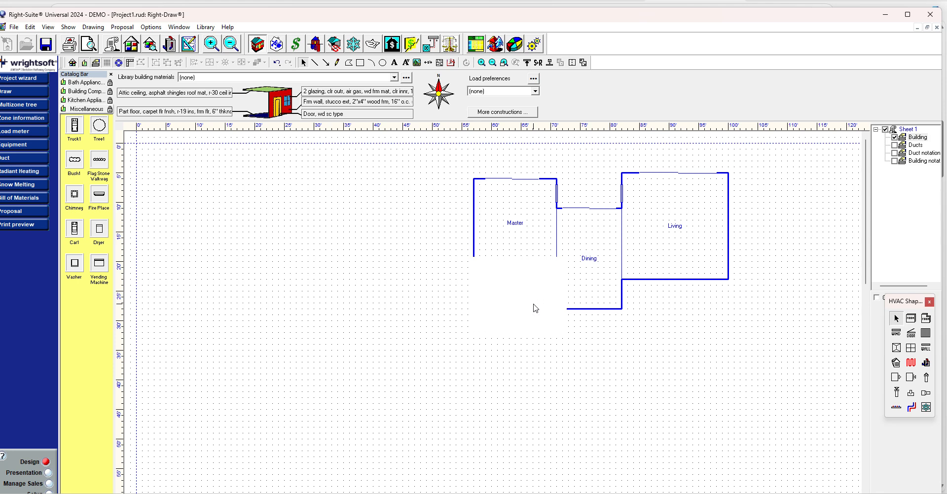
key(ctrl+v)
drag(538, 298, 537, 363)
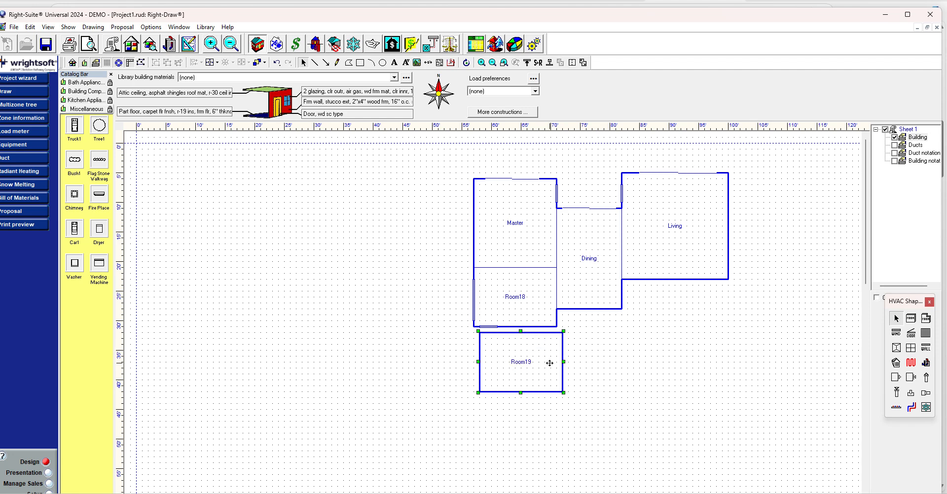
click(599, 373)
click(546, 361)
drag(548, 365, 557, 359)
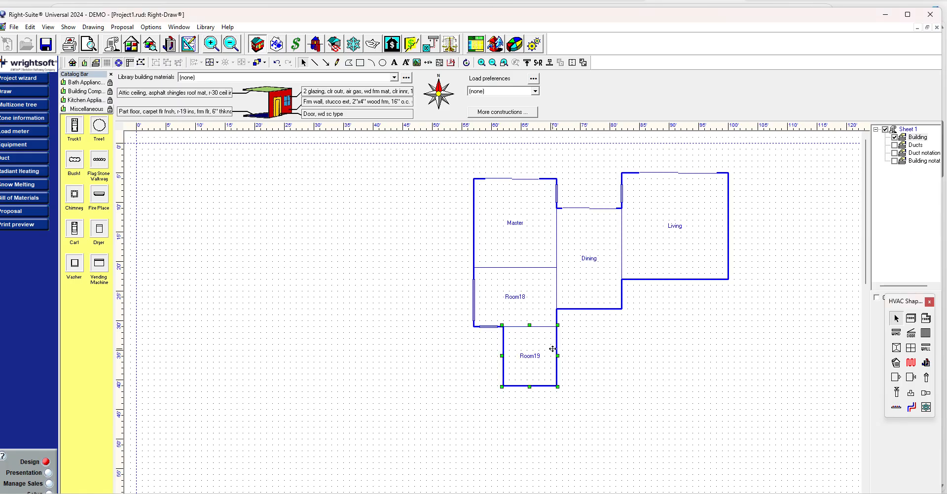
Step: Paste a copy of Room19 in the empty area to its east, and narrow Room19 to about 5 ft wide
key(ctrl+v)
drag(537, 355, 626, 361)
click(548, 356)
drag(555, 356, 533, 356)
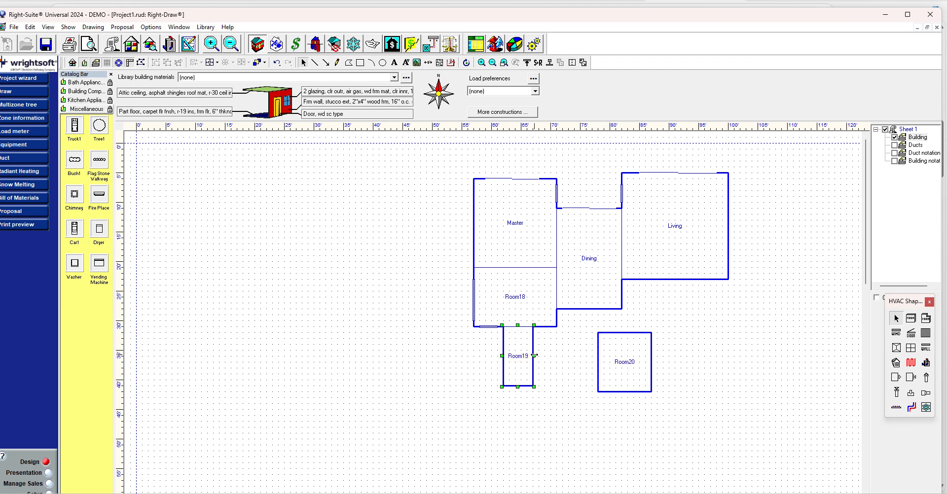
Step: Shift Room19 about 1 ft west and fit Room20, about 5 ft wide, between it and the line of Room18's east wall
click(491, 328)
click(519, 347)
click(528, 352)
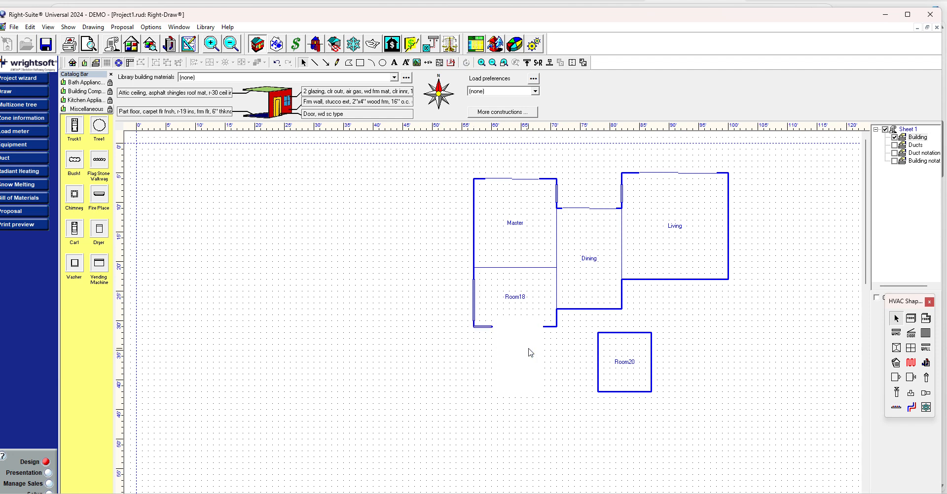
drag(528, 351, 523, 351)
drag(623, 367, 557, 362)
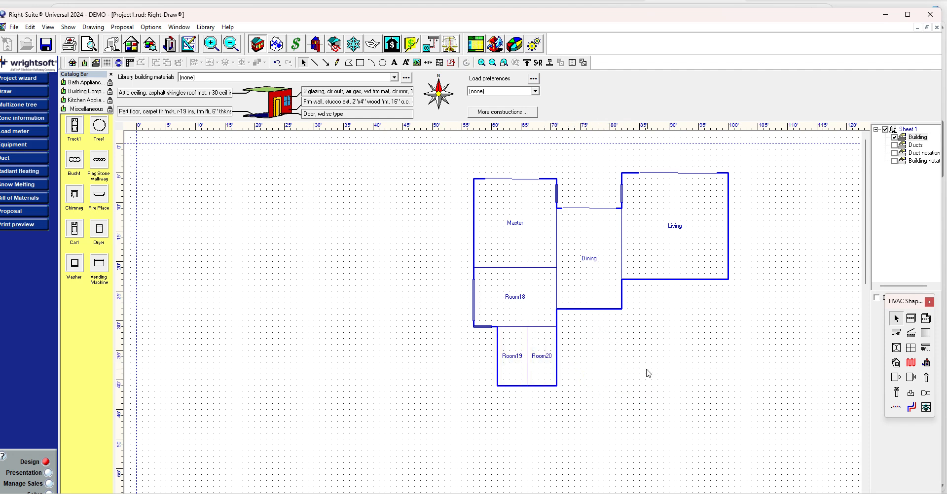
Step: Rename Room20 as Shower
click(541, 354)
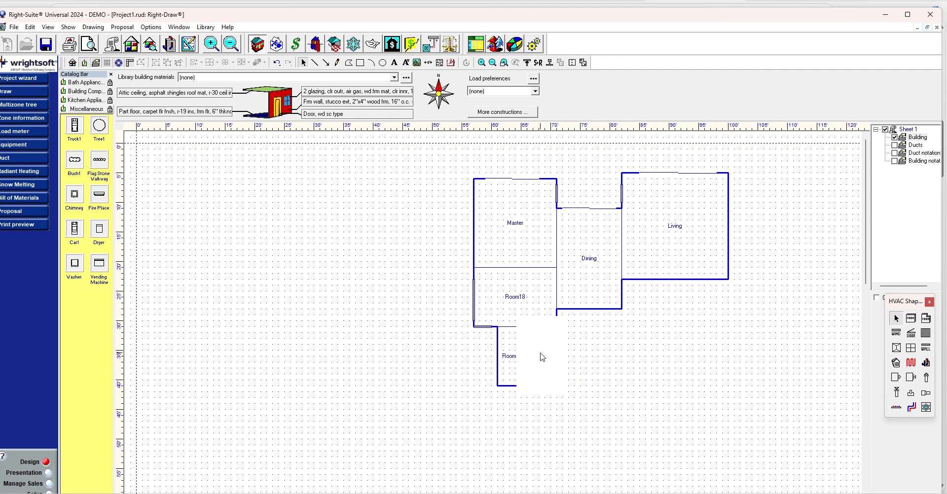
click(567, 366)
click(542, 357)
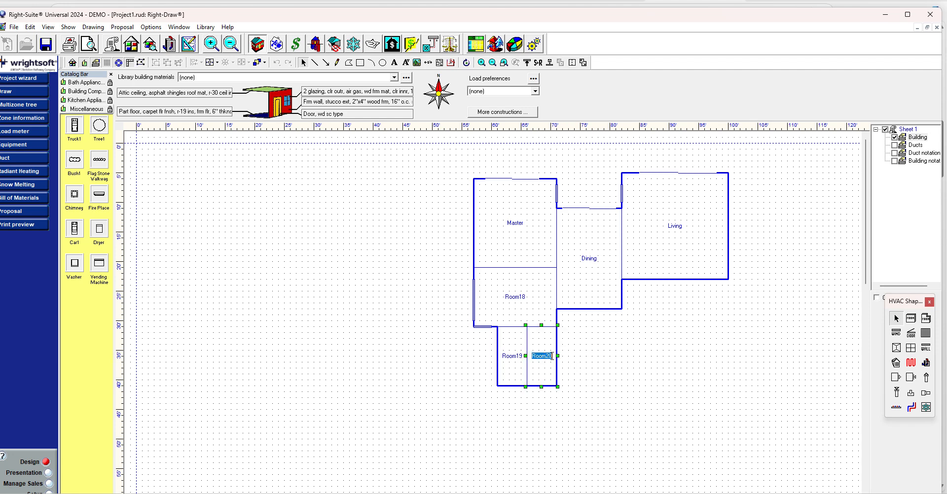
text(Shower)
click(673, 373)
Step: Add a window to Room19's exposed west wall and fit it along most of the wall
click(497, 352)
drag(497, 351, 498, 369)
click(643, 383)
Step: Check the Shower against the house plan and extend it about 2 ft south, to a length of about 12 ft
key(alt+Tab)
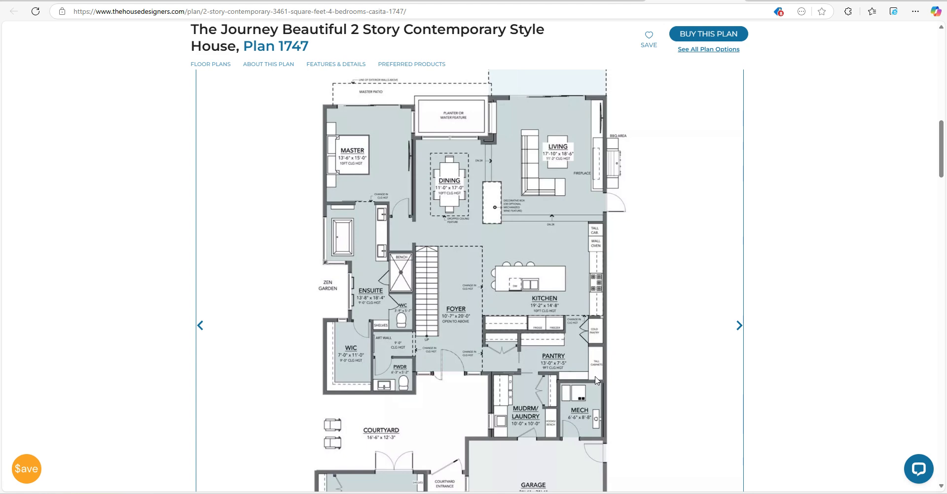
key(alt+Tab)
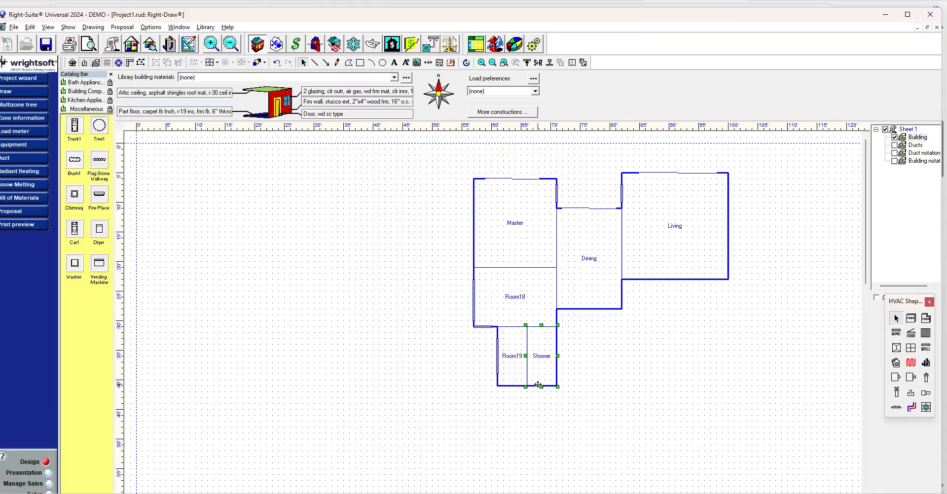
key(alt+Tab)
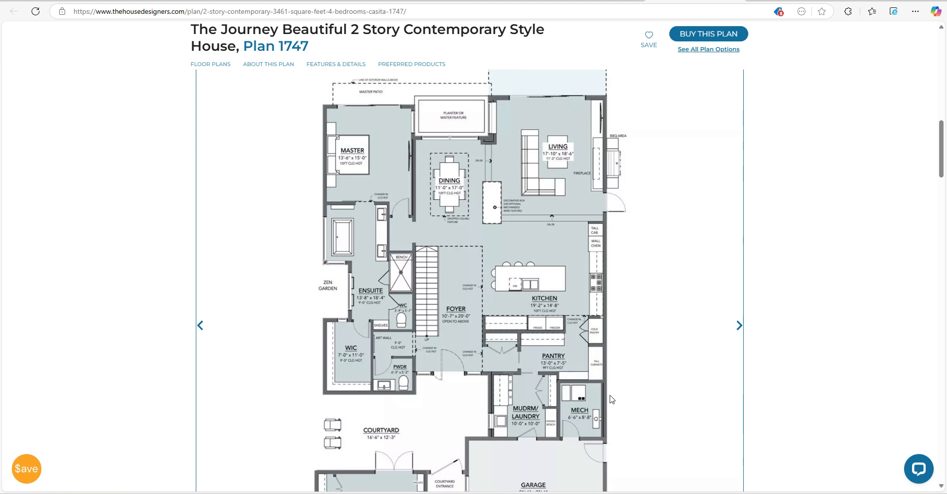
key(alt+Tab)
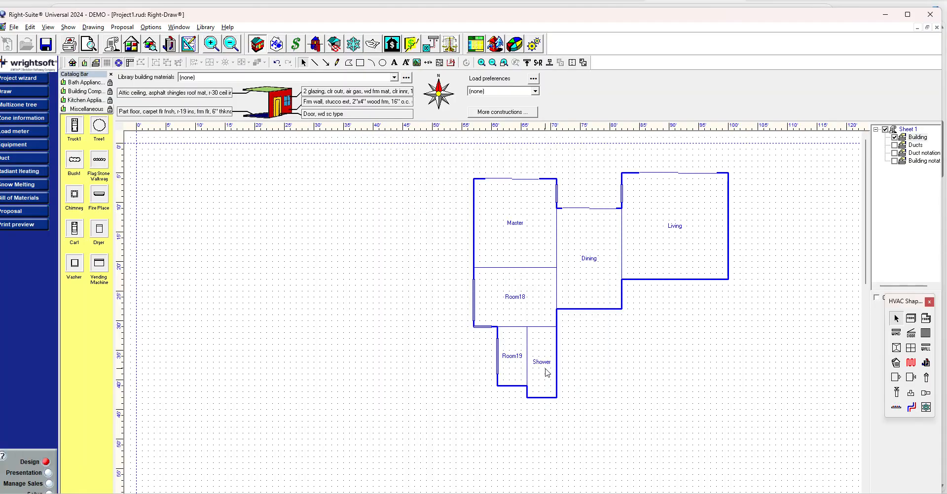
Step: Review the appliance load scenarios for the Utility/laundry, Block and Other room types in the Shower's internal loads
click(546, 371)
double_click(546, 353)
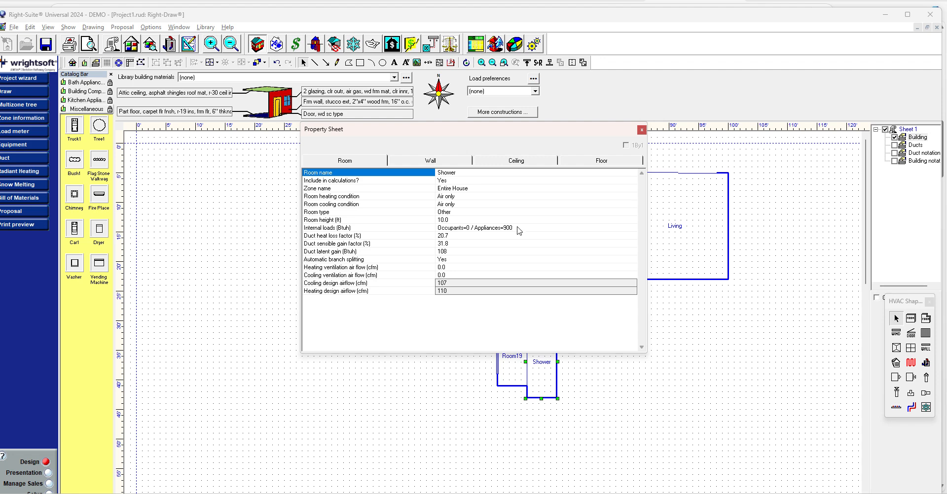
double_click(634, 229)
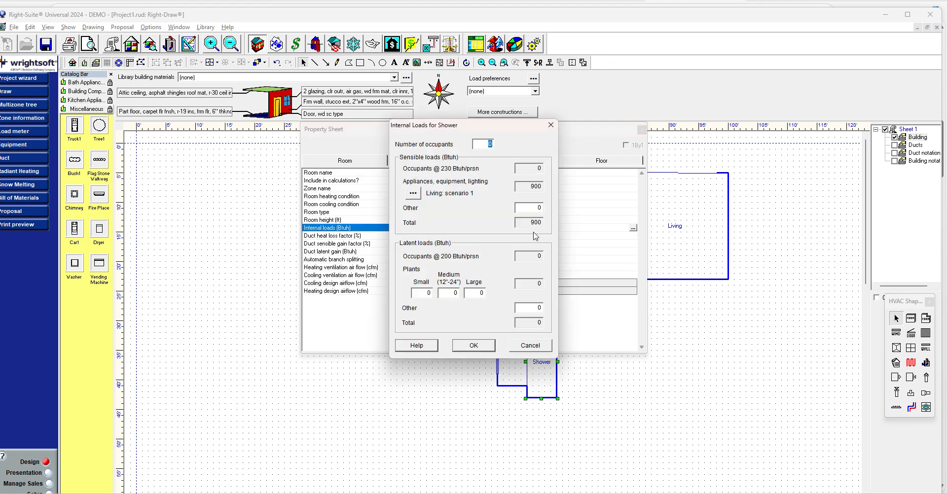
click(413, 193)
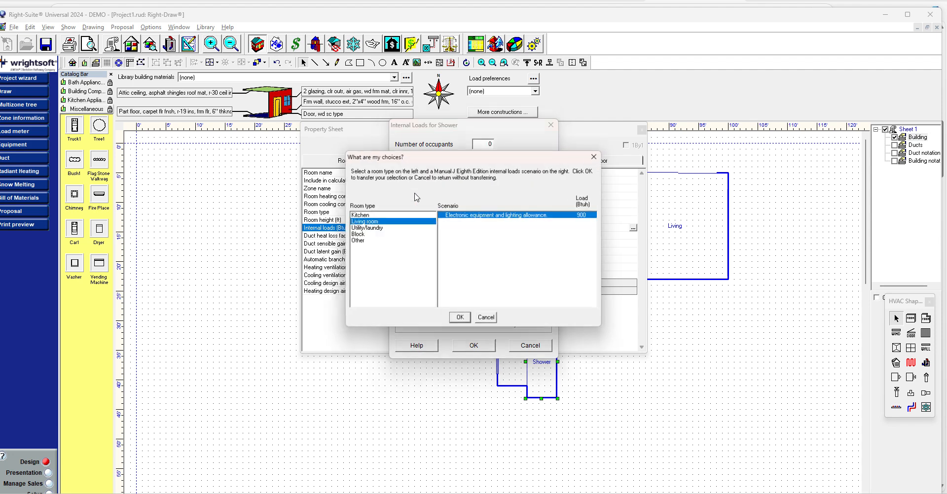
click(395, 228)
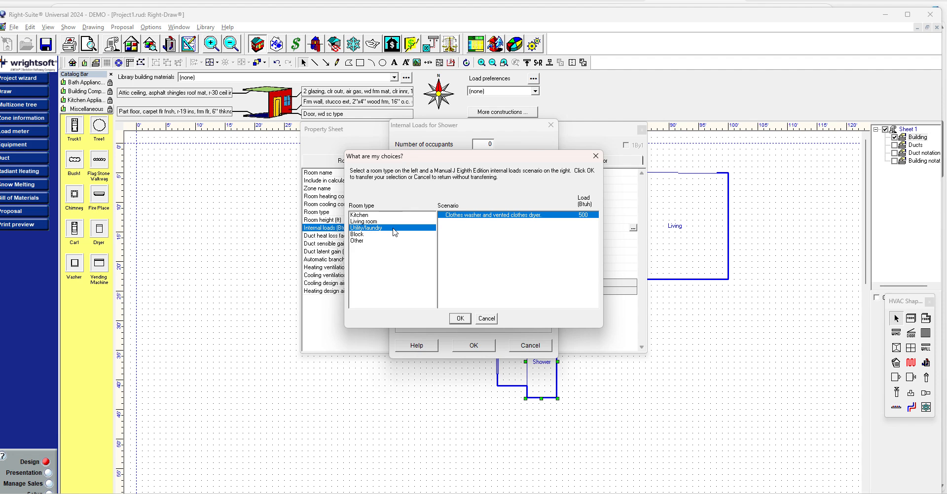
click(385, 235)
click(385, 241)
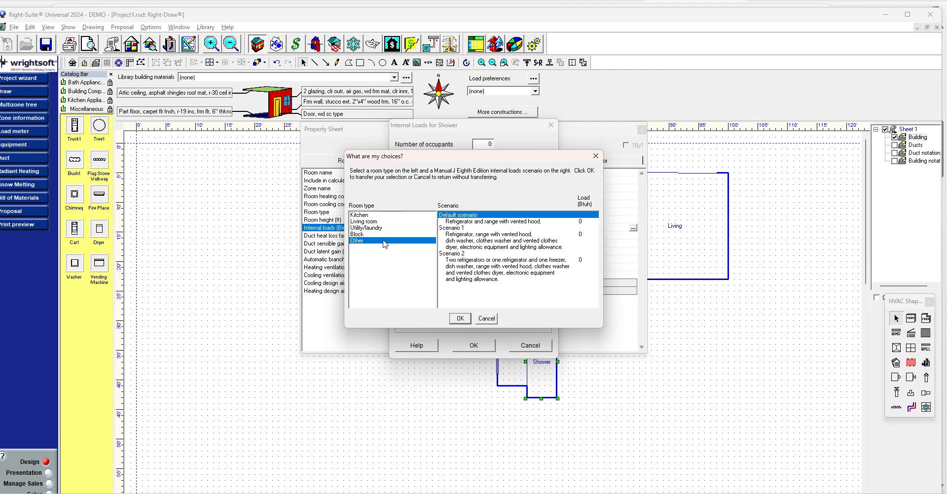
click(412, 235)
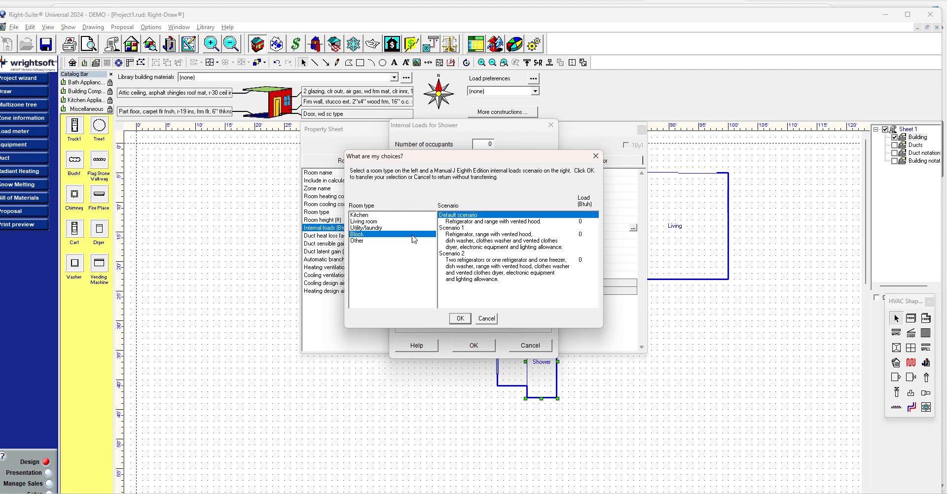
click(486, 318)
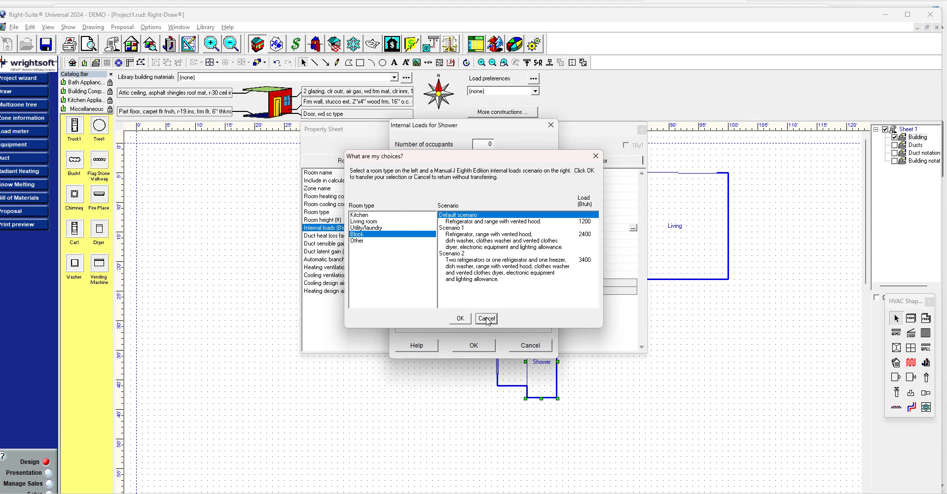
click(473, 345)
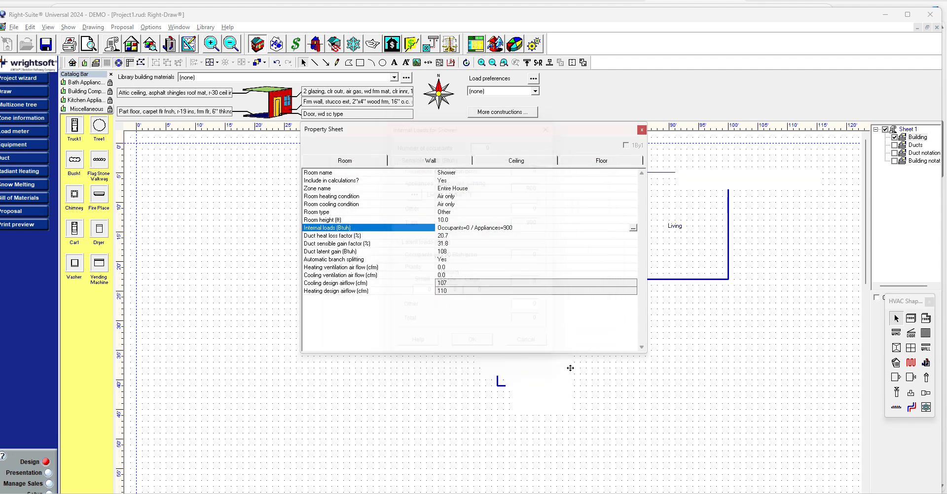
click(642, 130)
Step: Paste a copy of the Shower directly below Room19, flush with Room18's west wall line, and widen it to about 8 ft
click(665, 3)
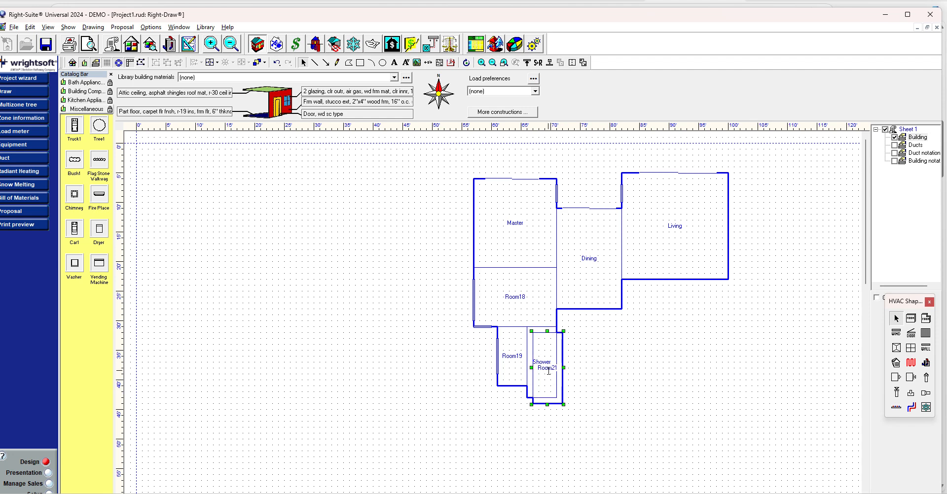
drag(558, 392, 473, 422)
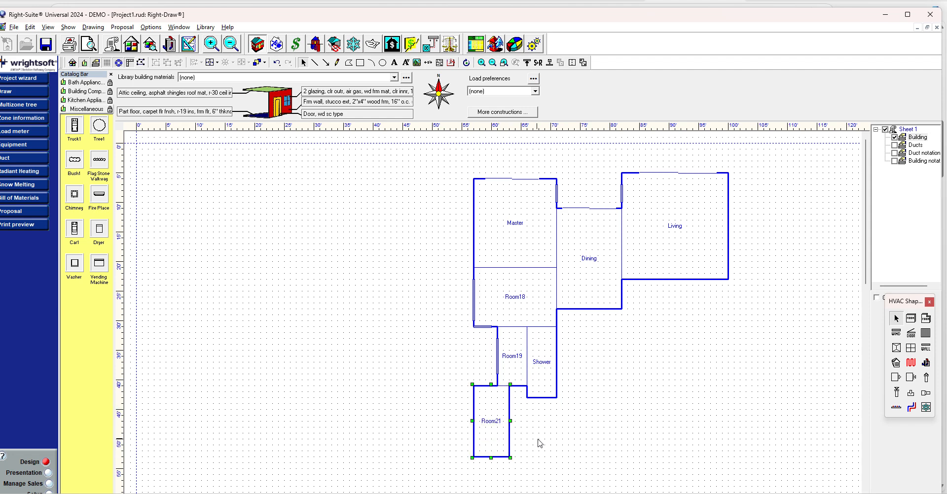
key(alt+Tab)
key(alt+Tab)
key(alt+Tab)
key(alt+Tab)
drag(510, 421, 523, 425)
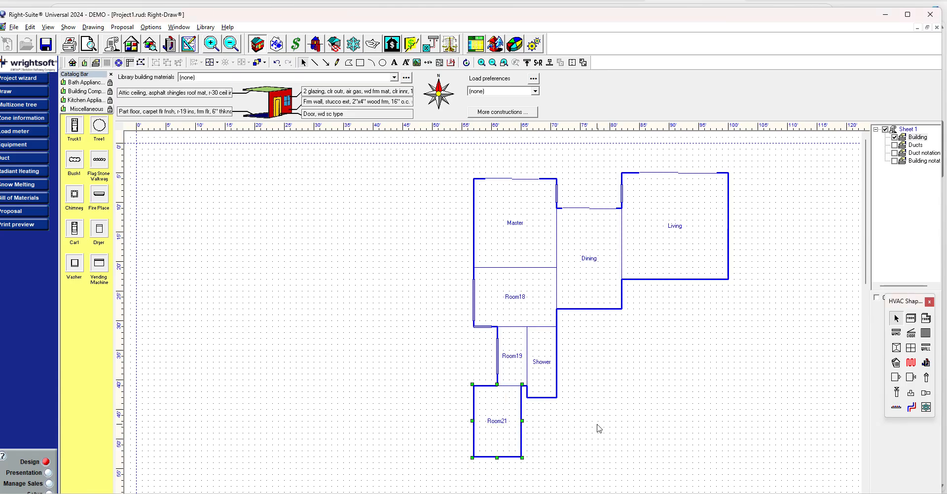
Step: Compare Room21 with the house plan and widen it to about 9 ft, in line with the Shower's west wall
key(alt+Tab)
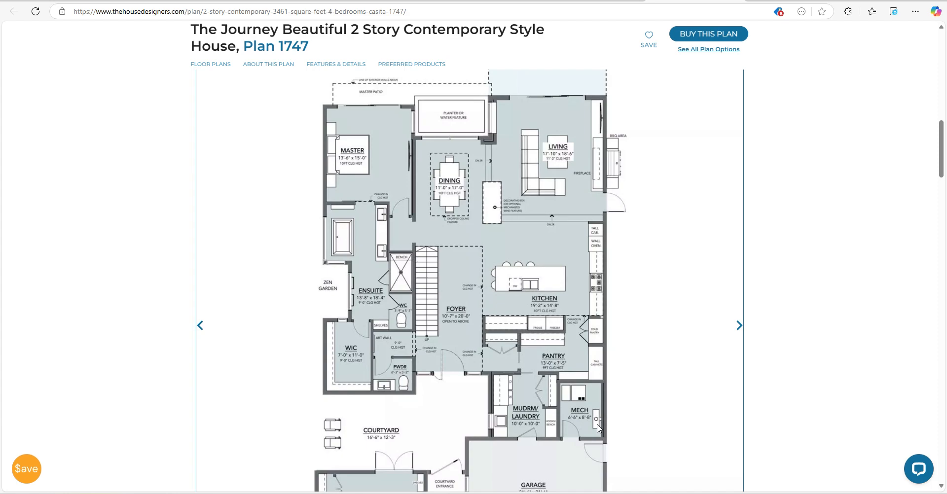
key(alt+Tab)
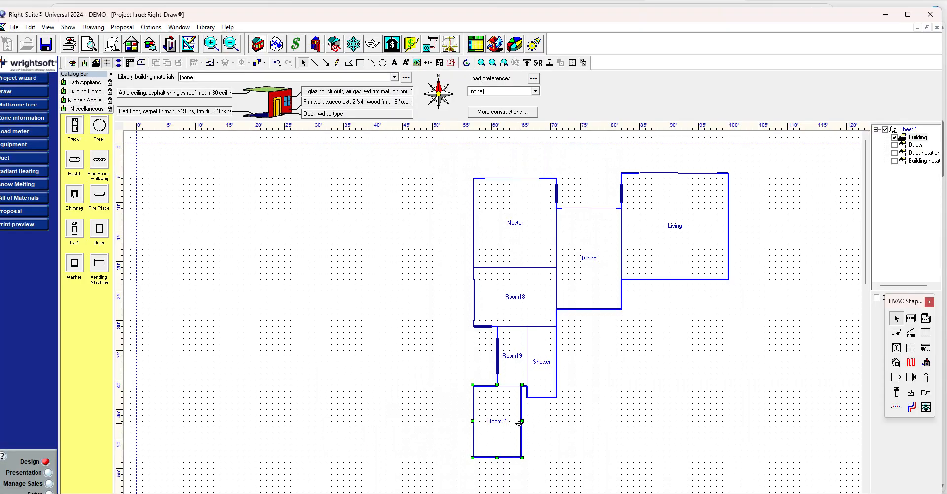
key(alt+Tab)
key(alt+Tab)
key(alt+Tab)
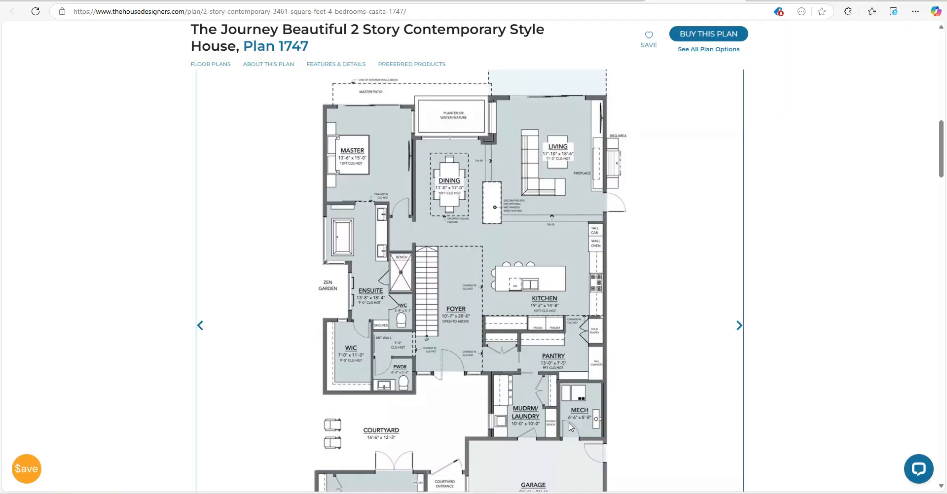
key(alt+Tab)
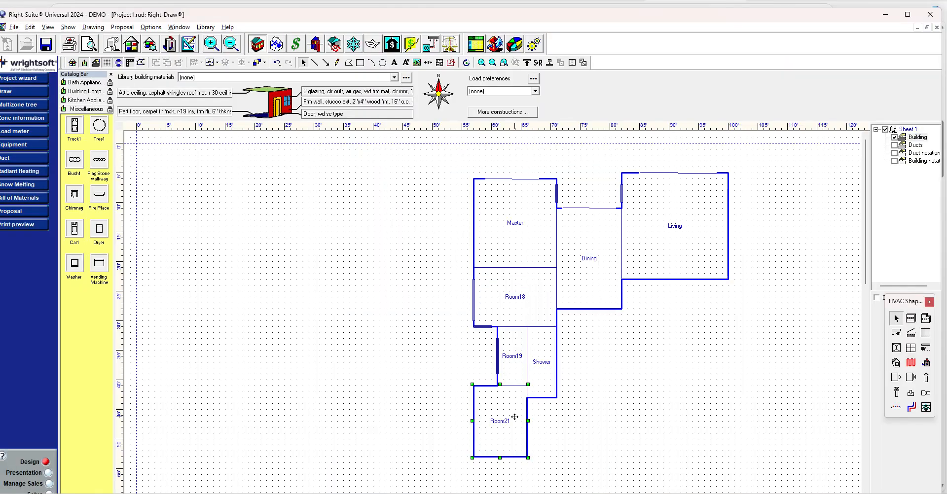
Step: Paste a copy of Room21 directly below the Shower, shortened to about 10 ft, and narrow it to about 5 ft to match the Shower
key(ctrl+v)
drag(519, 421, 566, 427)
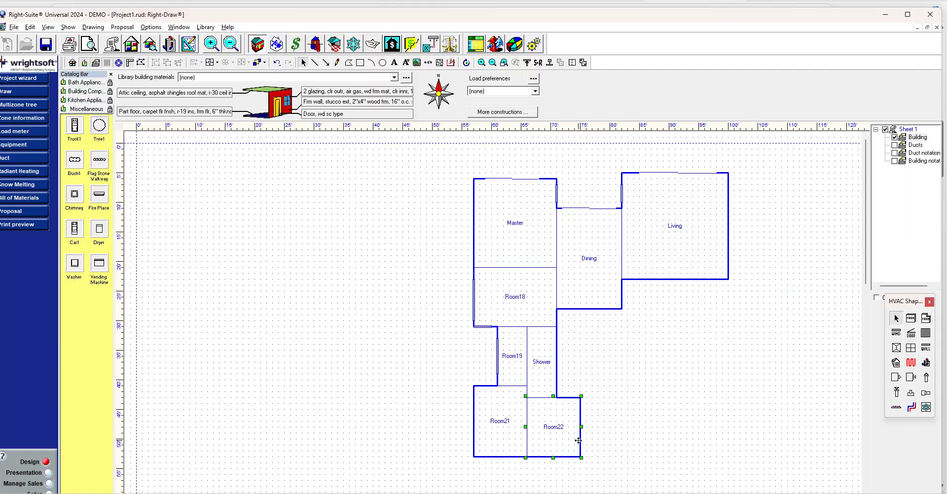
key(alt+Tab)
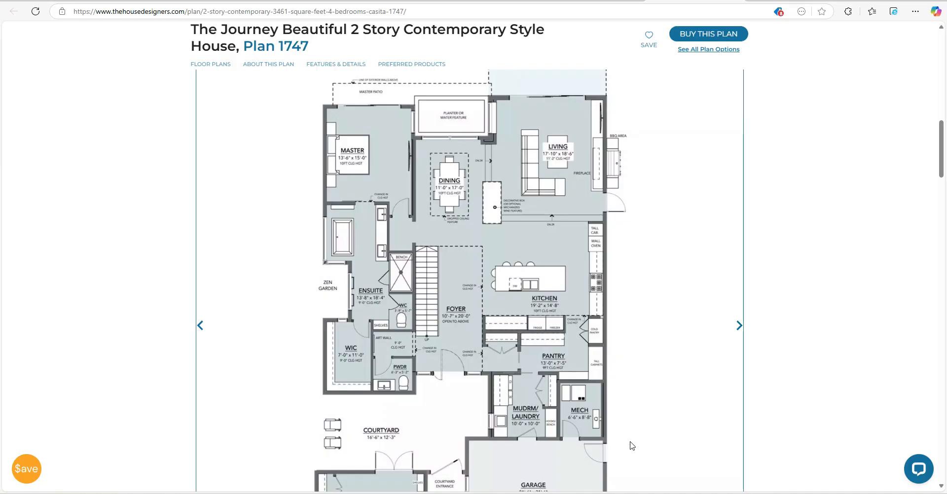
key(alt+Tab)
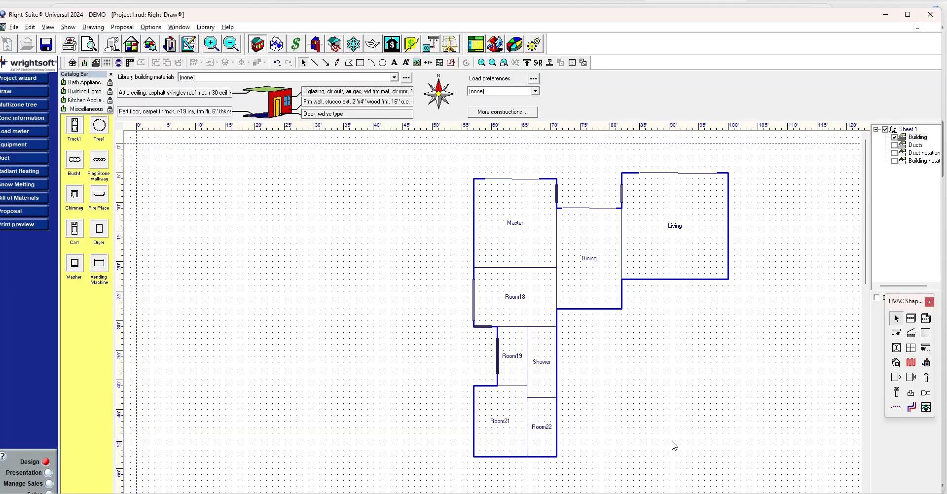
Step: Add a small window to the exposed part of Room21's north wall, following the WIC on the house plan
key(alt+Tab)
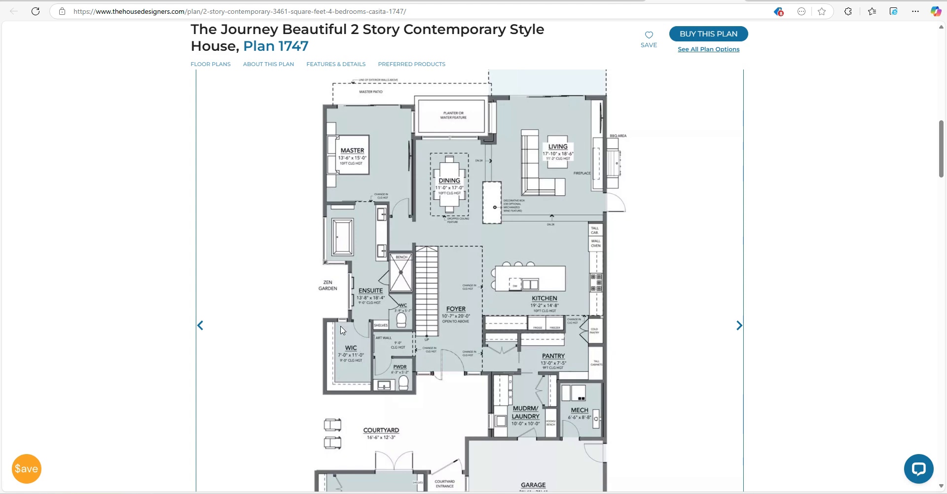
key(alt+Tab)
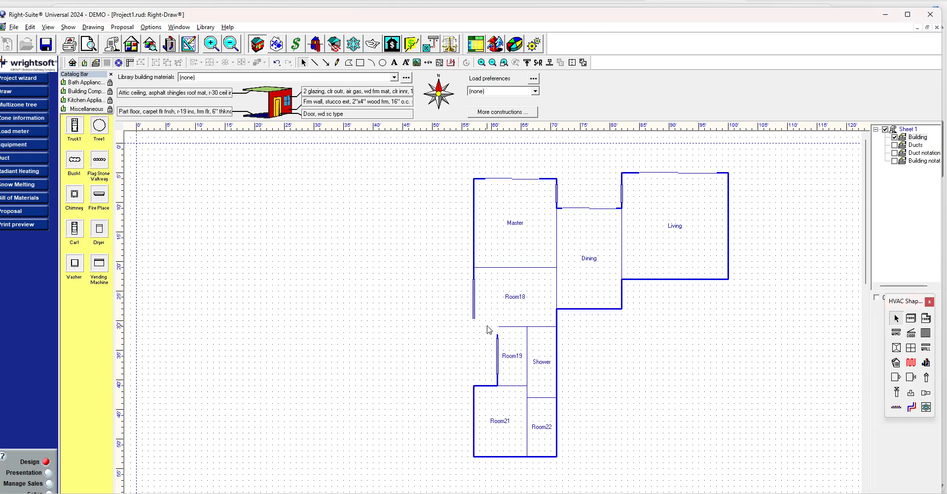
click(488, 327)
click(497, 345)
click(480, 386)
drag(498, 386, 492, 386)
click(618, 408)
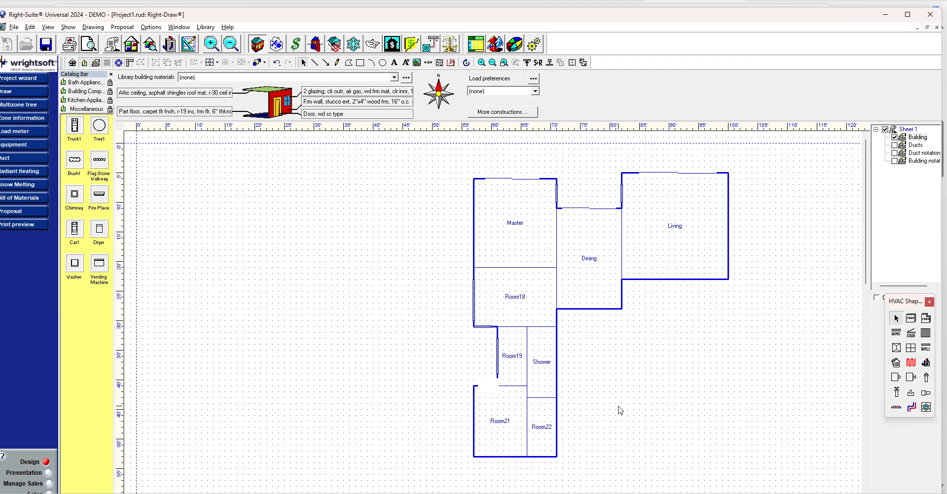
click(492, 388)
click(630, 399)
Step: Rename Room21 as WIC
double_click(503, 423)
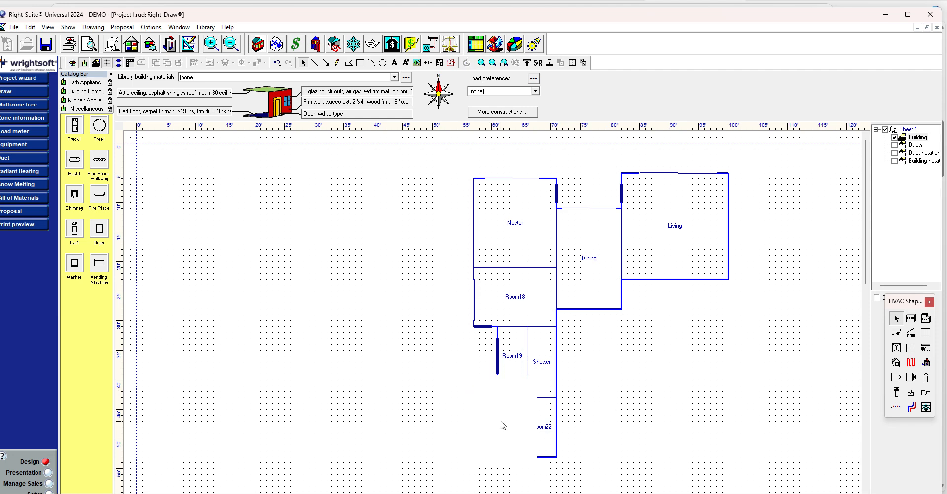
key(BackSpace)
key(BackSpace)
key(BackSpace)
key(BackSpace)
key(BackSpace)
key(BackSpace)
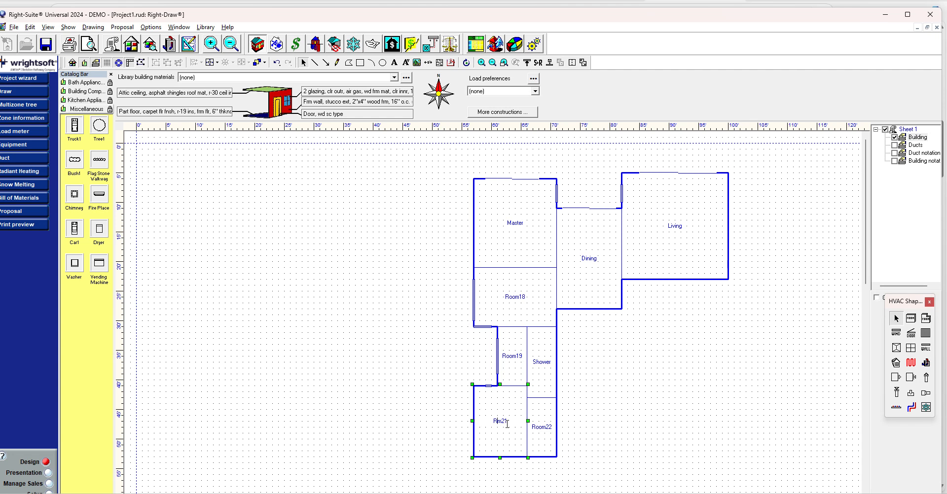
text(WIC)
click(630, 436)
Step: Check the house plan and rename Room22 as Powder Room
key(alt+Tab)
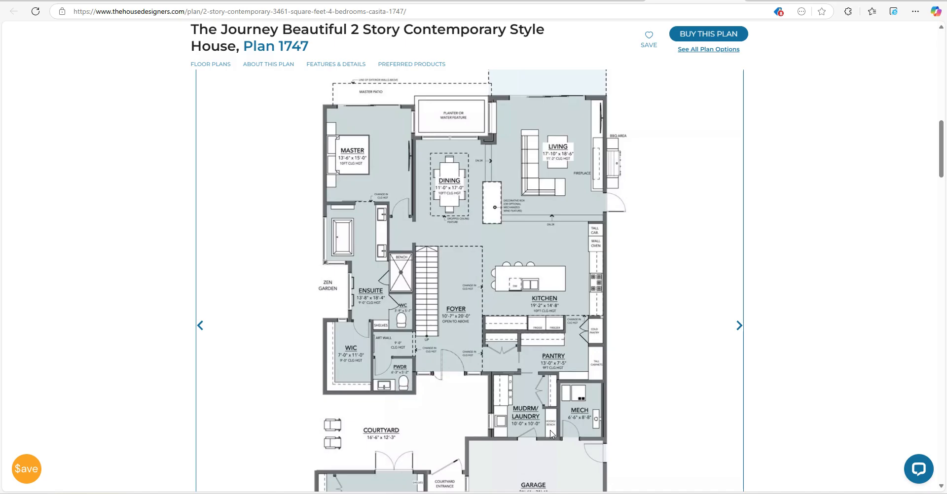
key(alt+Tab)
click(542, 426)
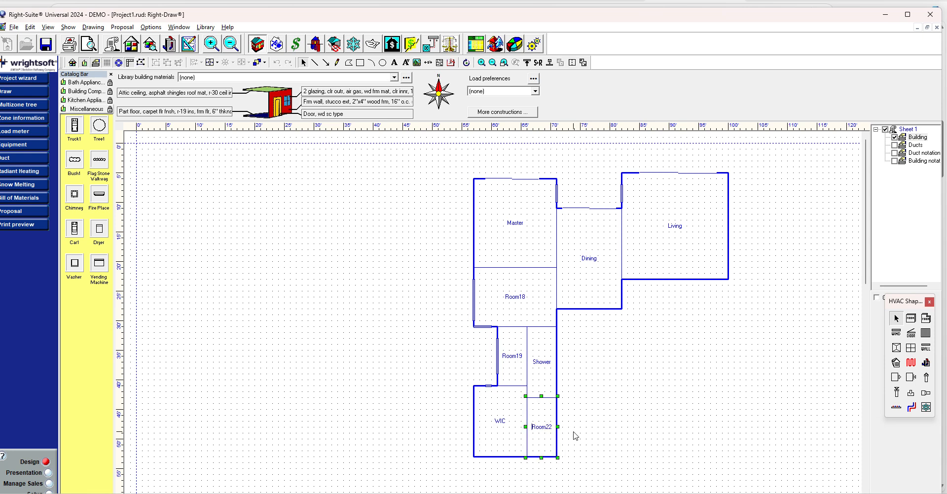
text(Powder Room)
key(Return)
Step: Rename Room19 as Ensuire
click(512, 356)
click(512, 356)
key(Delete)
key(Delete)
key(Delete)
key(Delete)
key(Delete)
key(Delete)
text(Ensuire)
key(Return)
Step: Rename Room18 as Tub and compare the drawn rooms with the house plan
key(alt+Tab)
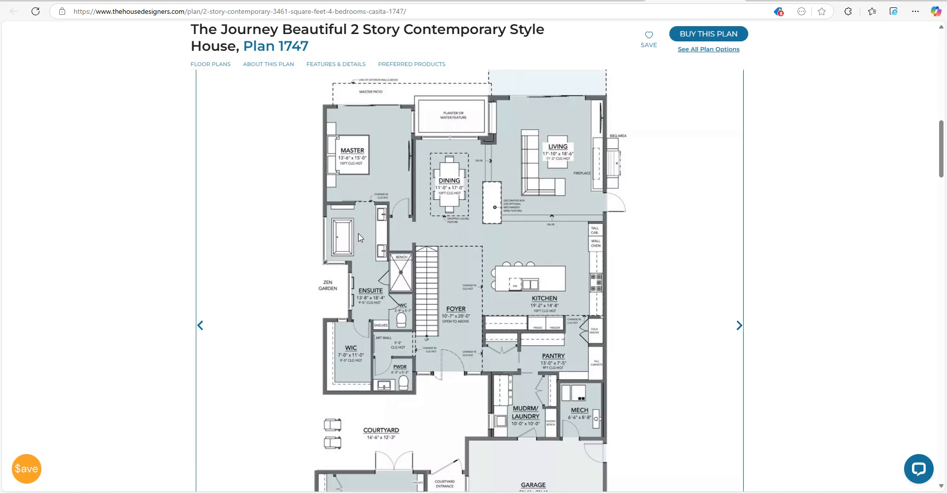
key(alt+Tab)
double_click(522, 298)
key(Delete)
key(Delete)
key(Delete)
key(Delete)
key(Delete)
key(Delete)
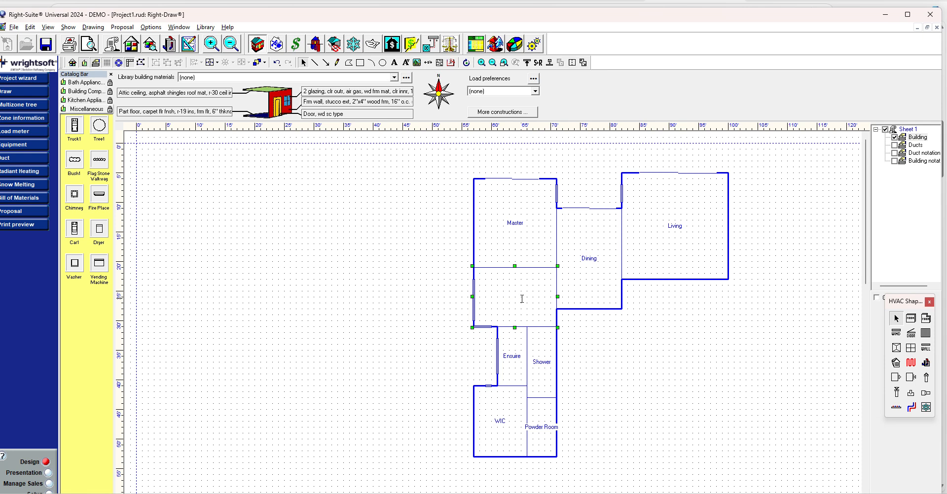
double_click(522, 299)
text(Tub)
click(641, 354)
key(alt+Tab)
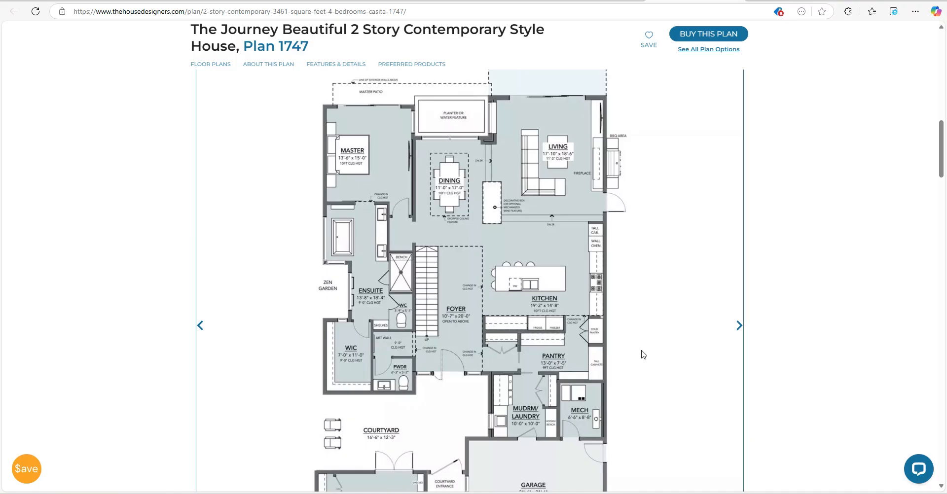
key(alt+Tab)
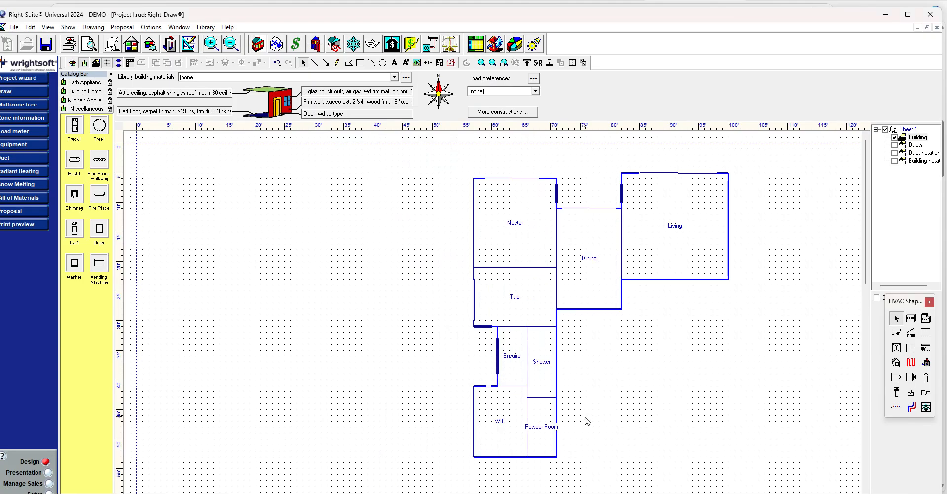
Step: Duplicate the Powder Room, check the house plan, and place the copy against the east walls of the Shower and Powder Room
click(554, 418)
key(ctrl+c)
key(ctrl+v)
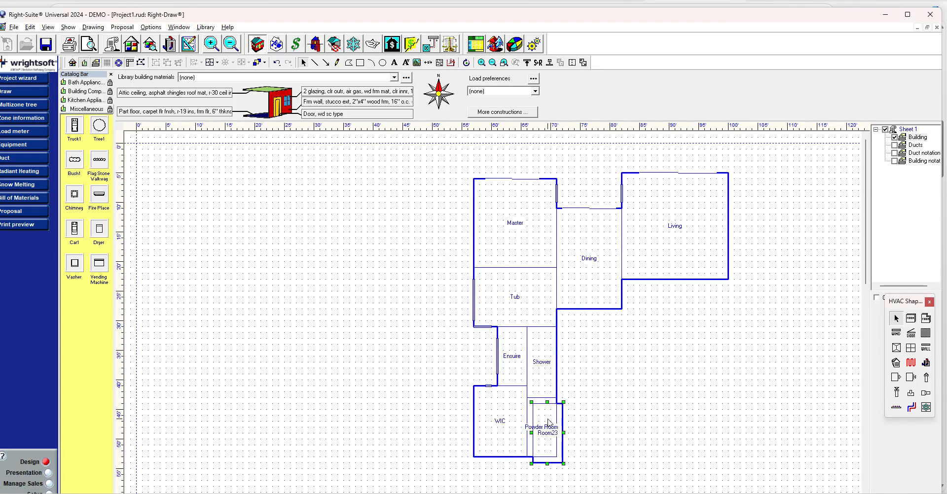
drag(549, 423, 579, 359)
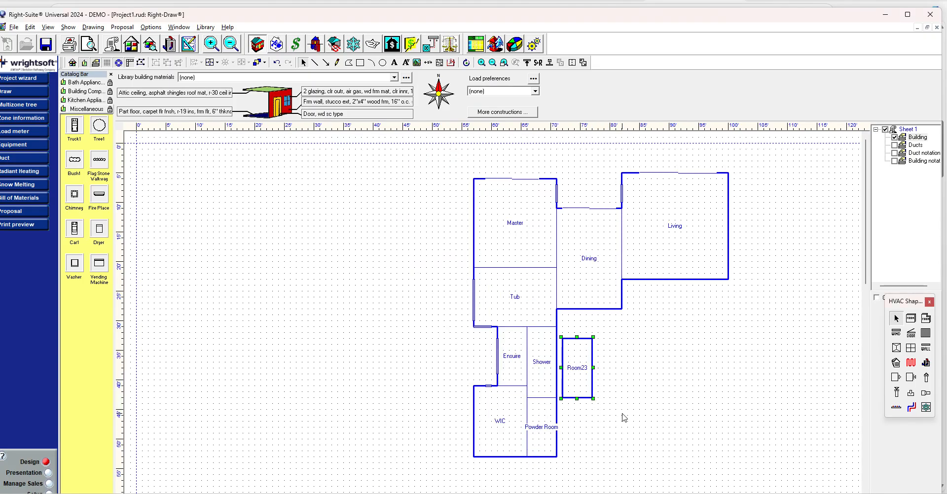
key(alt+Tab)
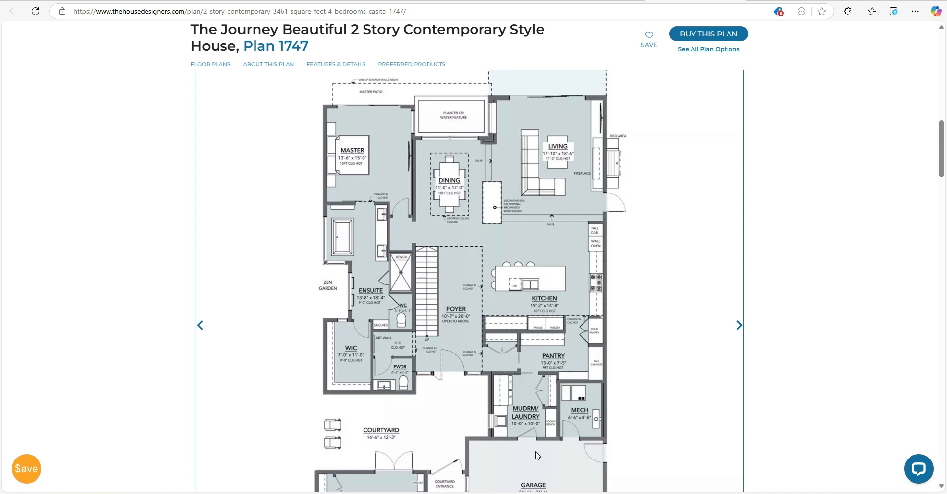
key(alt+Tab)
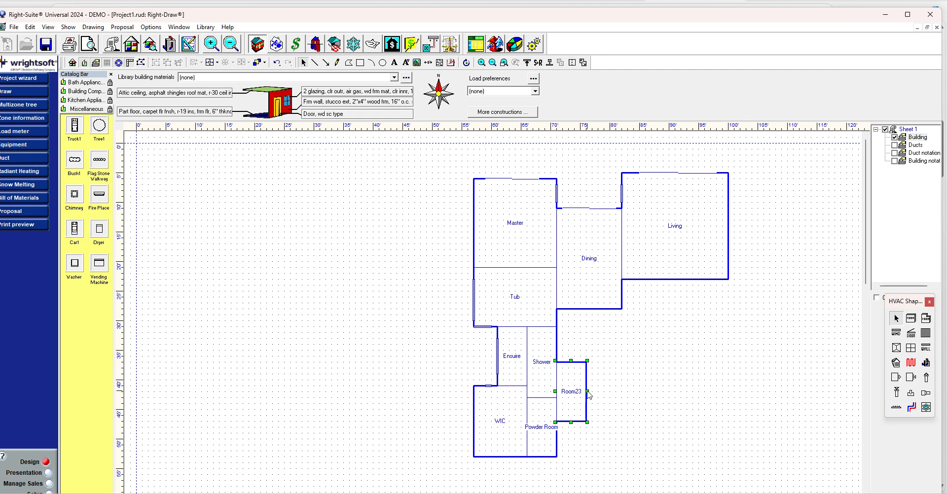
Step: Enlarge Room23 to 11'0" x 19'0" so it reaches Dining's south wall and east edge, checking it against the house plan
drag(587, 392, 622, 394)
drag(588, 362, 588, 309)
key(alt+Tab)
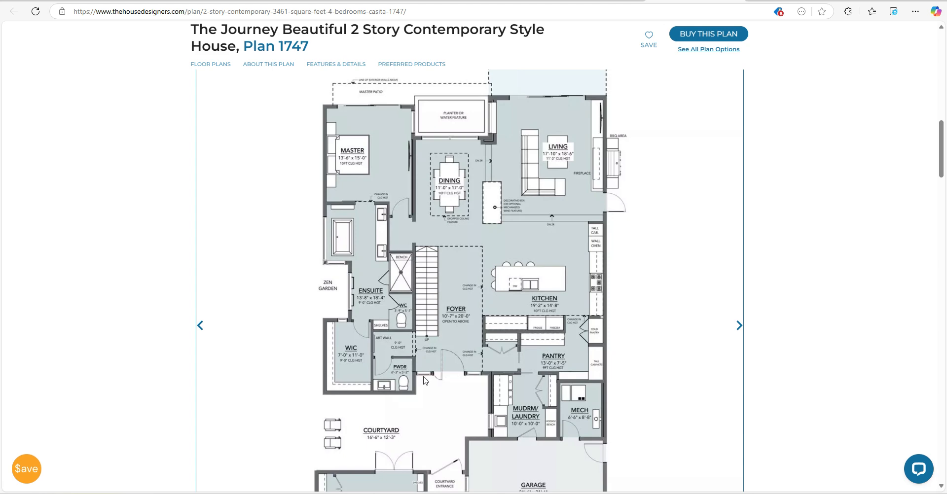
key(alt+Tab)
key(alt+Tab)
key(alt+Tab)
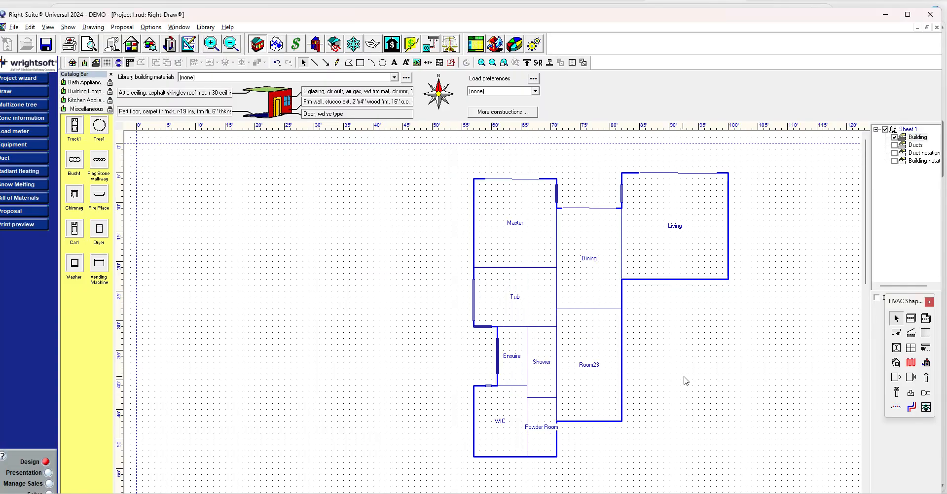
Step: Draw a door about 5'0" wide in Room23's south wall and select it
click(911, 333)
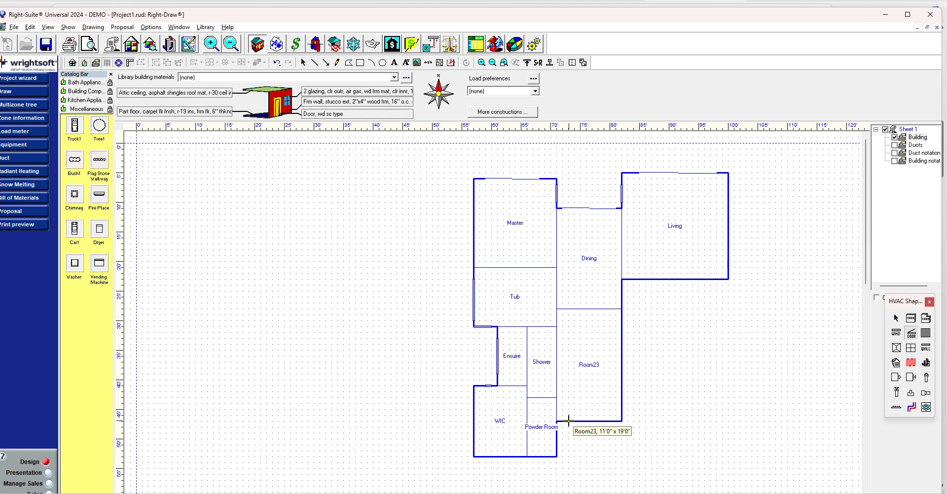
drag(574, 421, 604, 425)
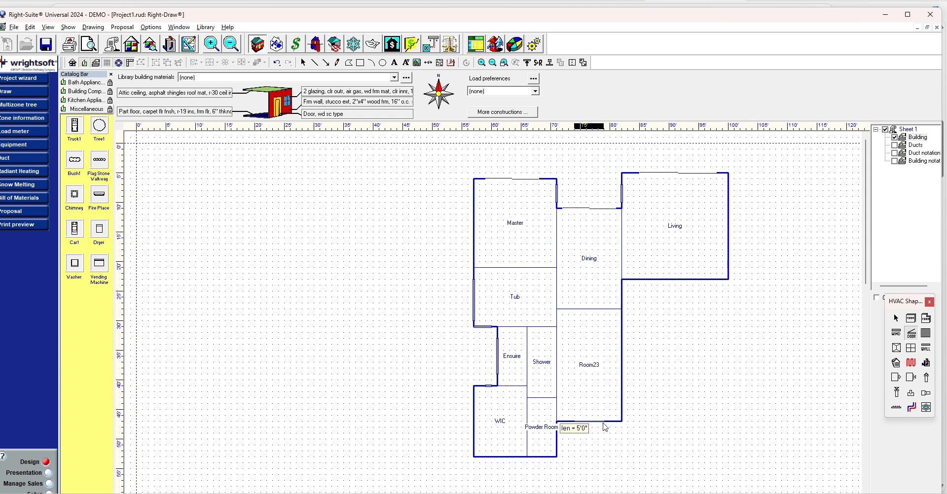
drag(603, 423, 603, 423)
key(alt+Tab)
key(alt+Tab)
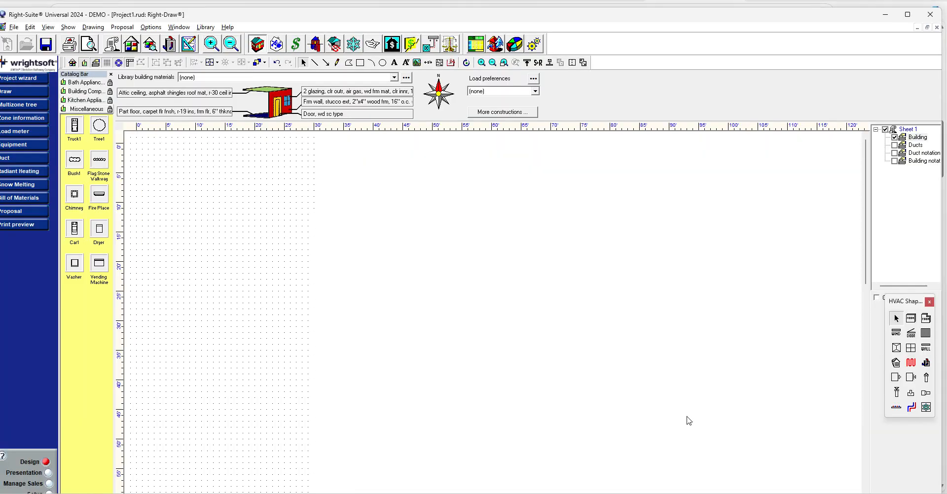
click(603, 405)
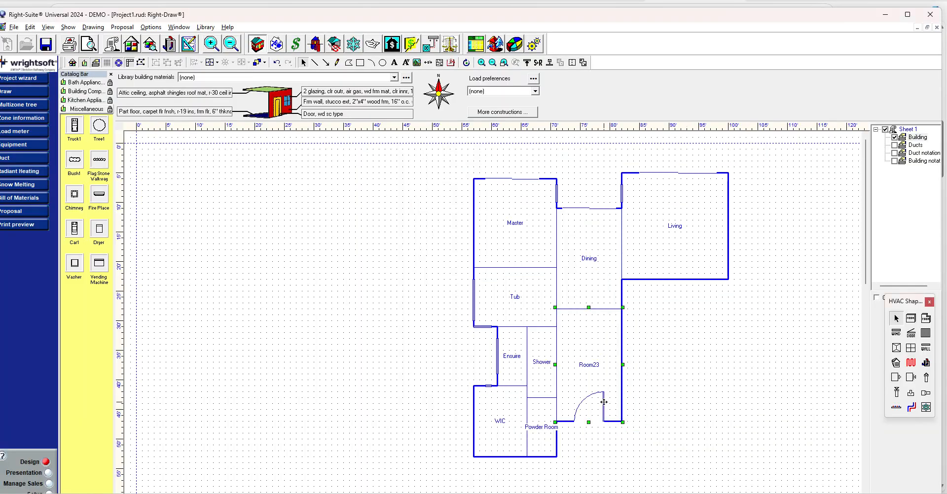
click(604, 404)
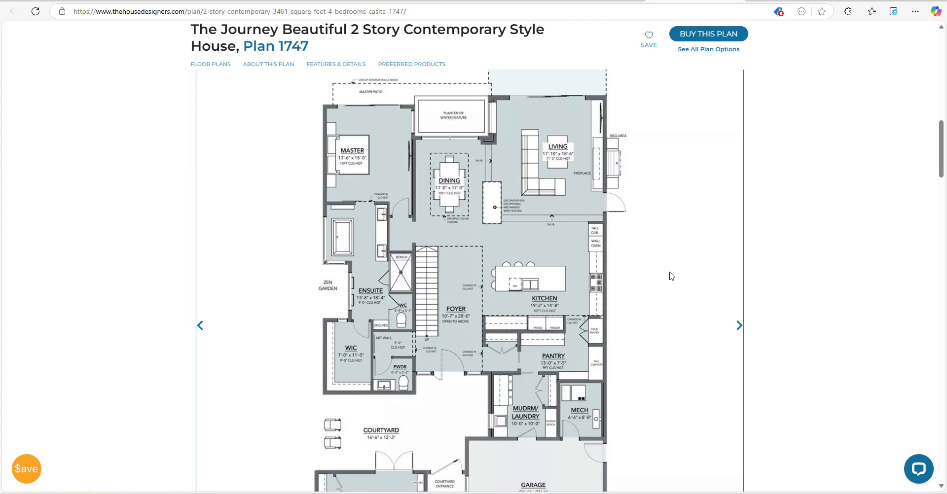
Step: Browse the house listing's photo gallery for the front entrance photo and examine the door's proportions and glazing
scroll(718, 286, down, 8)
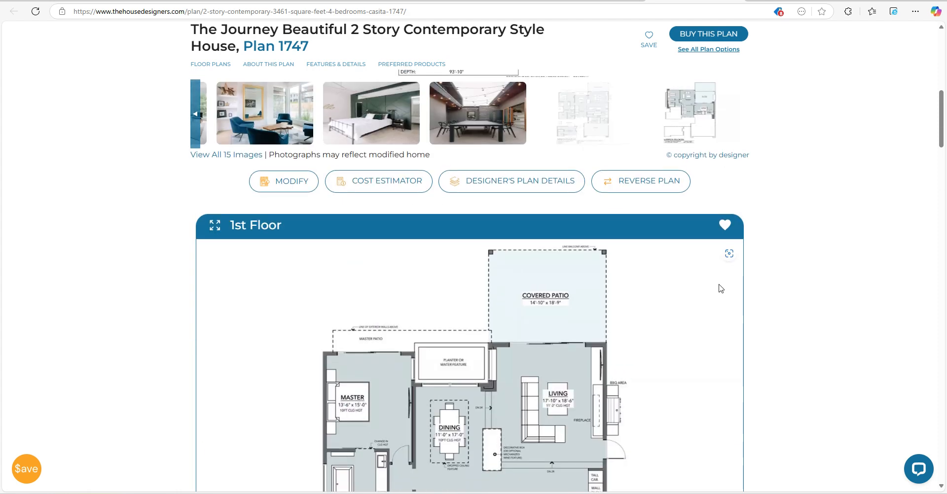
scroll(642, 243, up, 10)
scroll(357, 336, down, 2)
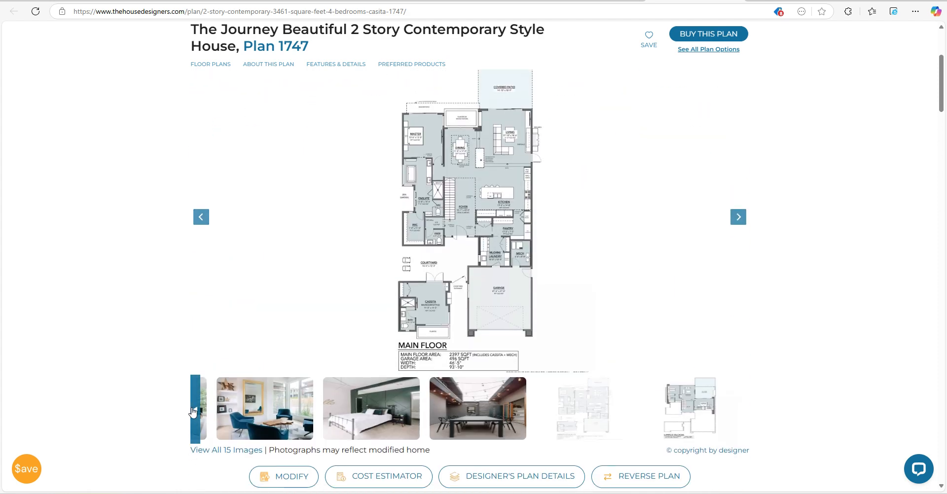
click(193, 410)
click(192, 412)
click(193, 412)
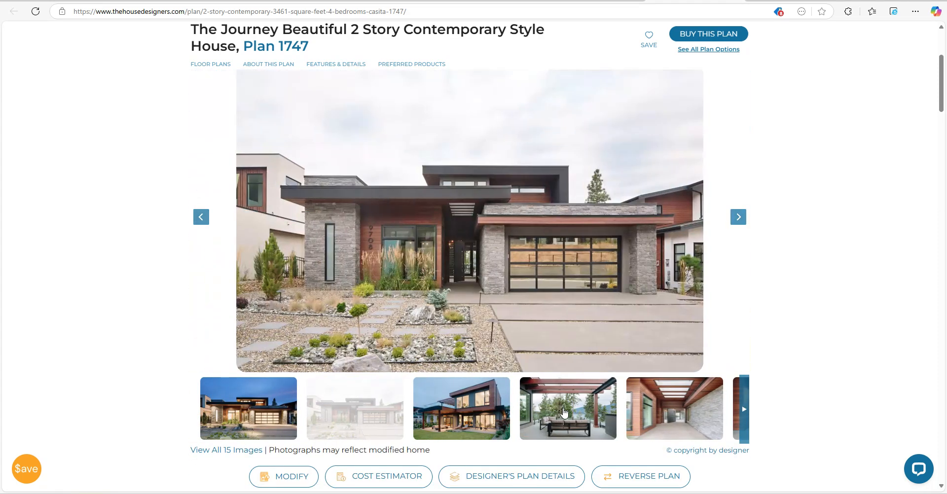
click(742, 410)
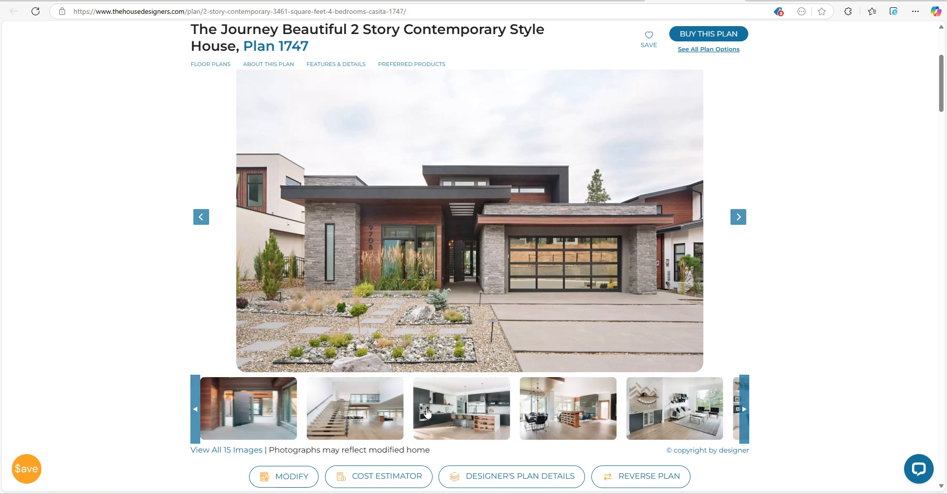
click(273, 418)
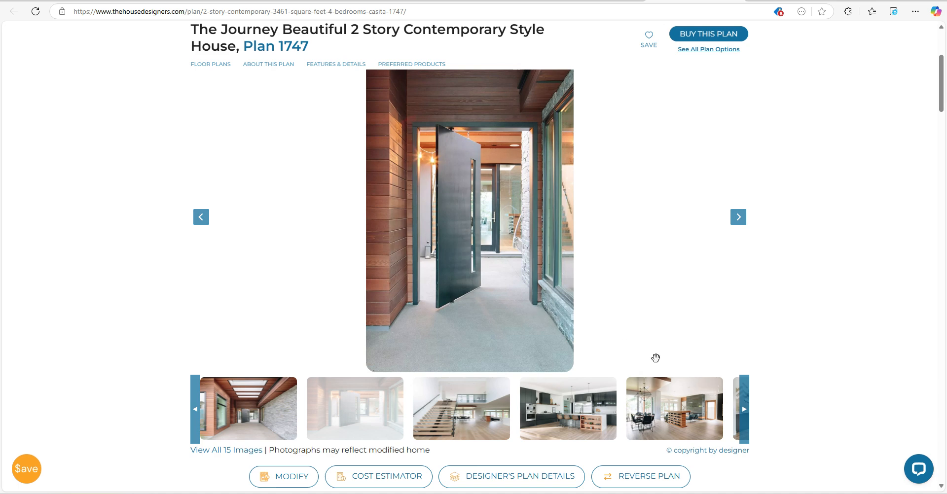
key(alt+Tab)
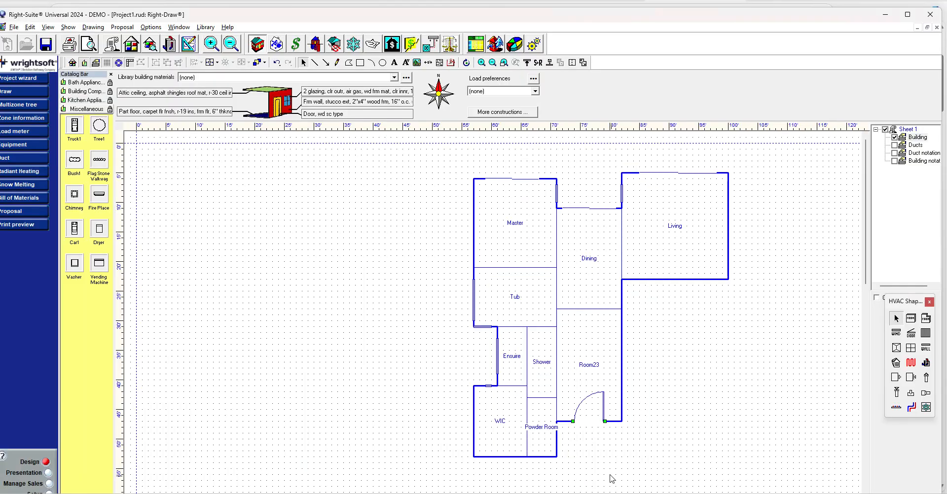
Step: Widen Room23's entry door at both ends to about 7 ft, comparing it with the entrance photo and floor plan
click(570, 422)
key(Delete)
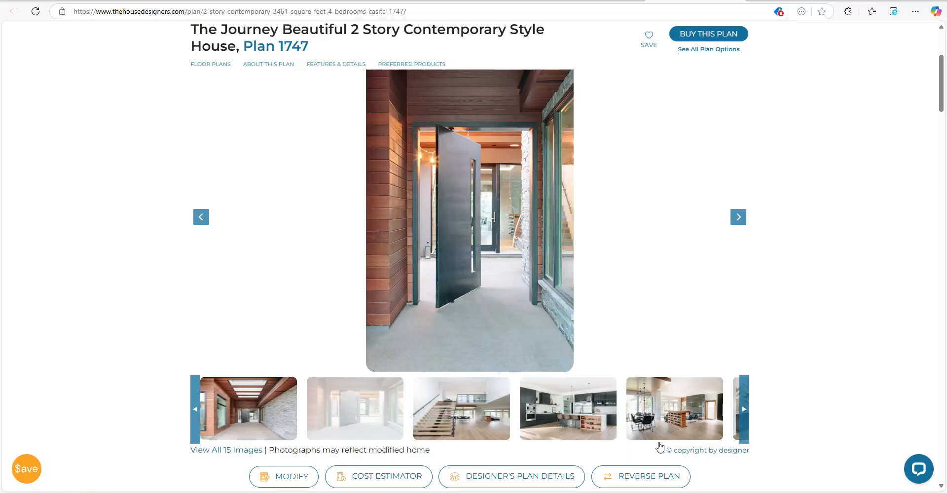
key(alt+Tab)
key(alt+Tab)
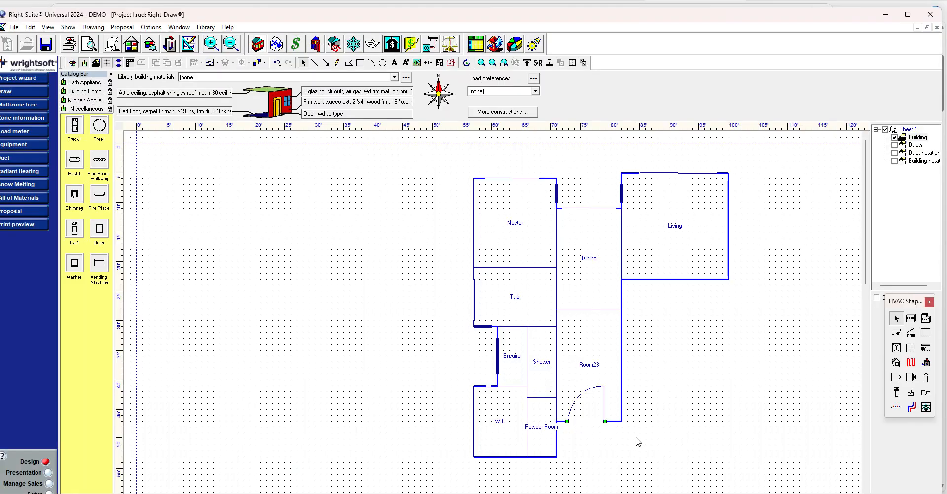
drag(605, 421, 615, 426)
key(alt+Tab)
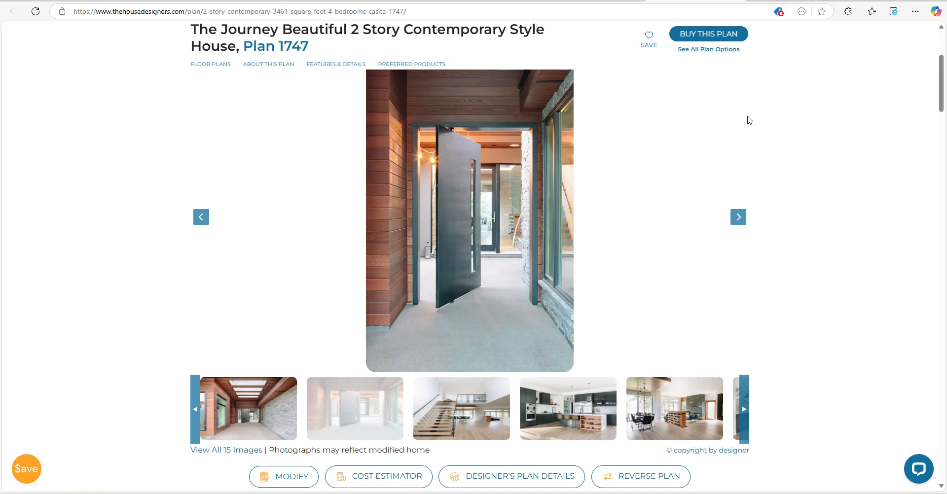
scroll(769, 376, down, 10)
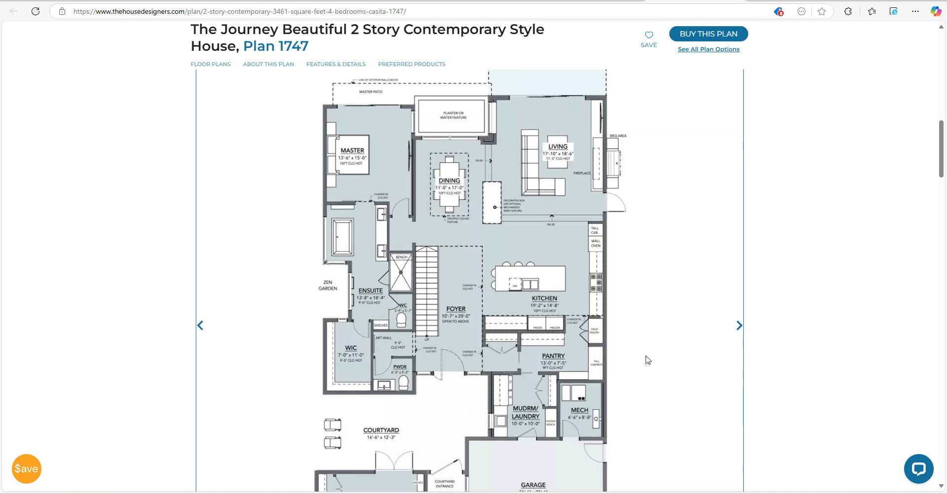
key(alt+Tab)
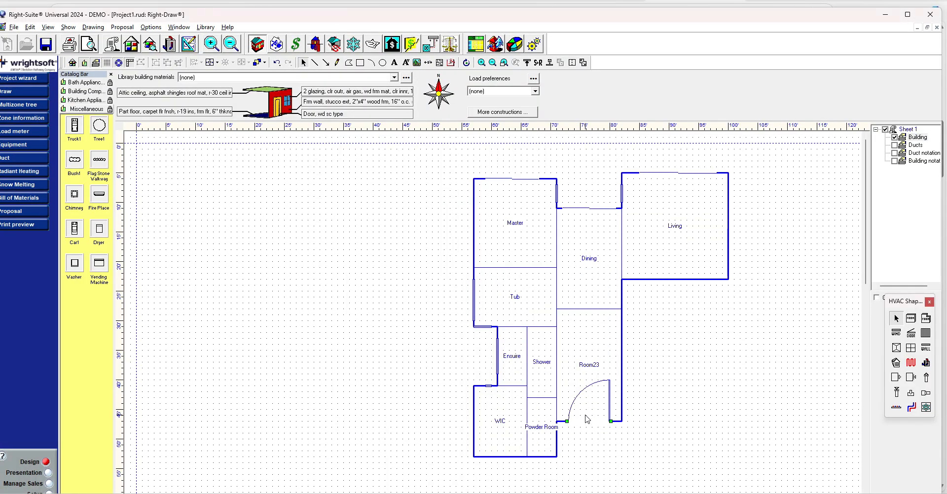
Step: Copy the narrow window from WIC's north wall and place copies on both sides of Room23's entry door
click(493, 385)
click(561, 420)
key(ctrl+v)
drag(565, 427, 612, 422)
click(606, 439)
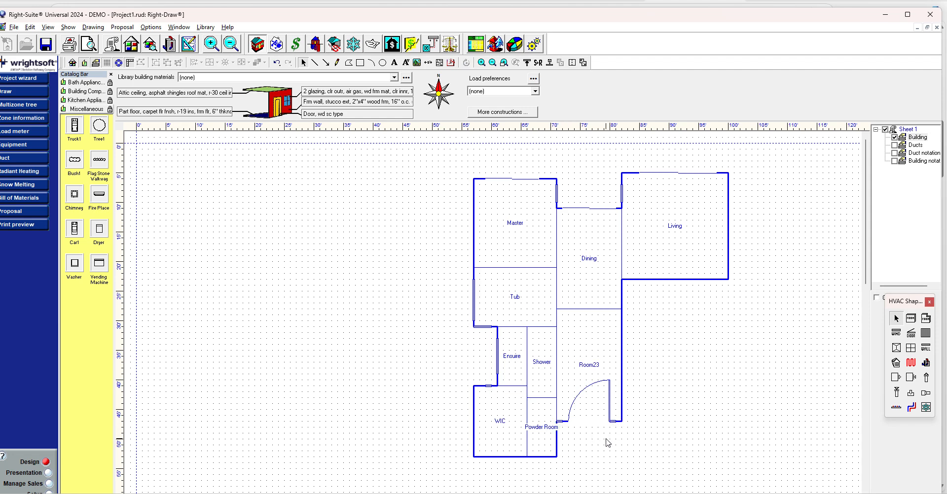
Step: Set the window west of the entry door to a height of 8 ft and a head height of 2 ft
click(560, 421)
click(561, 421)
double_click(561, 421)
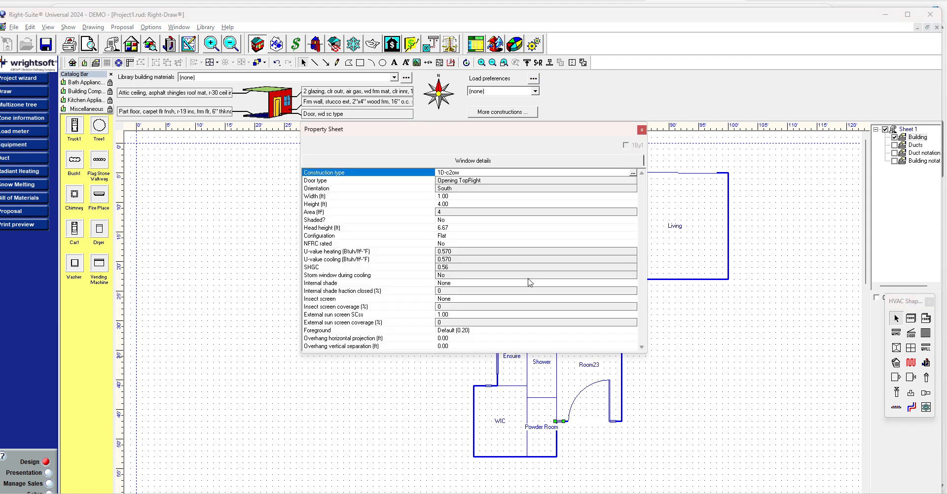
click(490, 199)
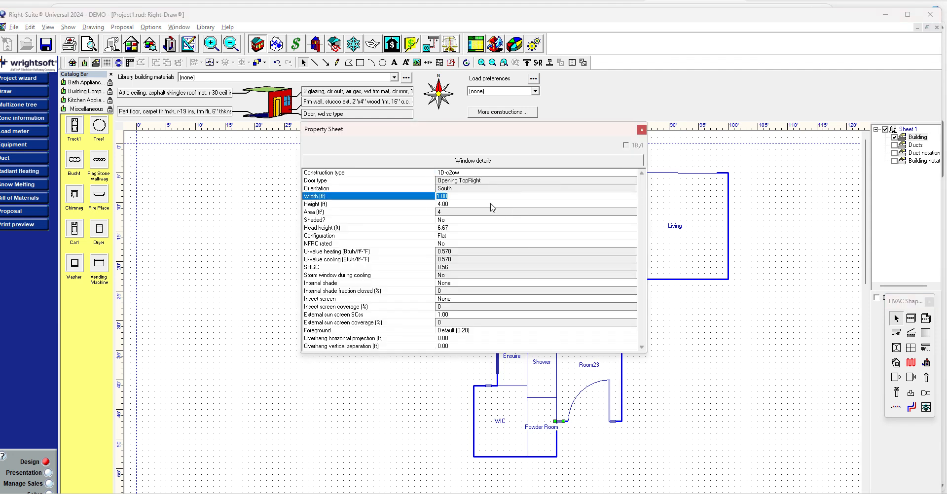
click(490, 203)
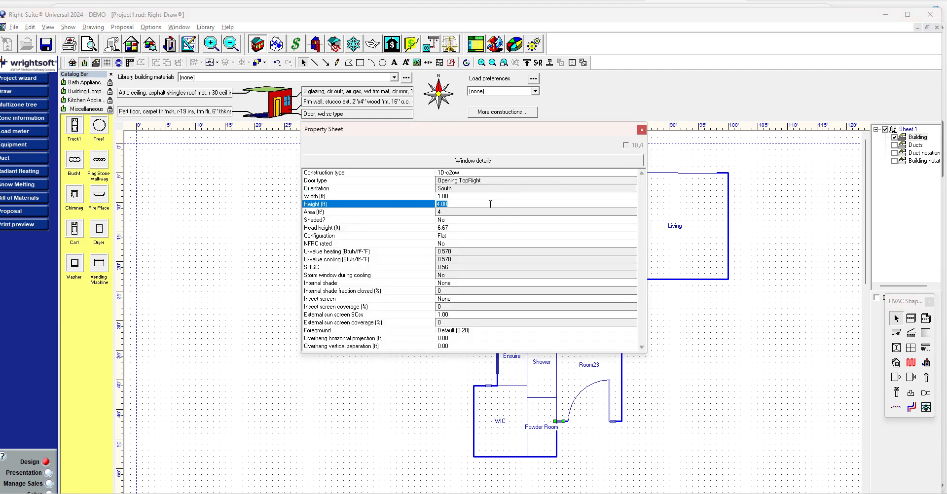
text(8)
key(Return)
click(495, 227)
text(2)
key(Return)
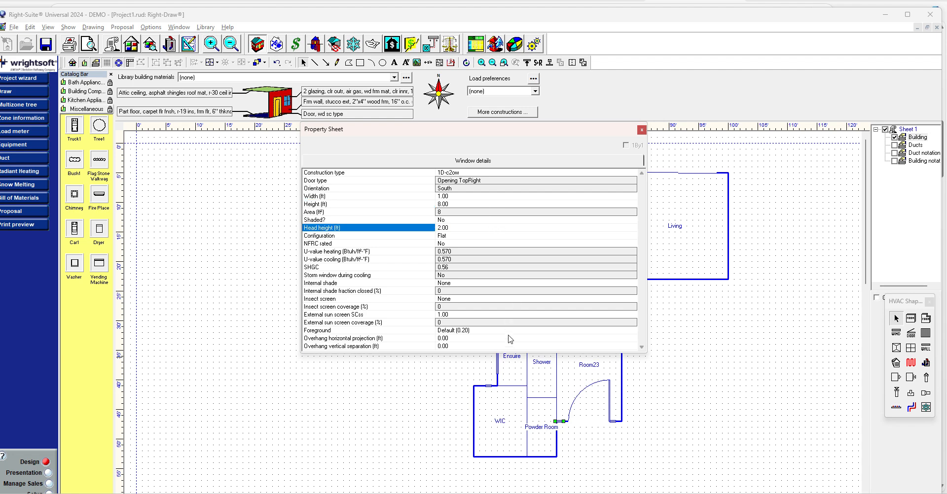
click(641, 129)
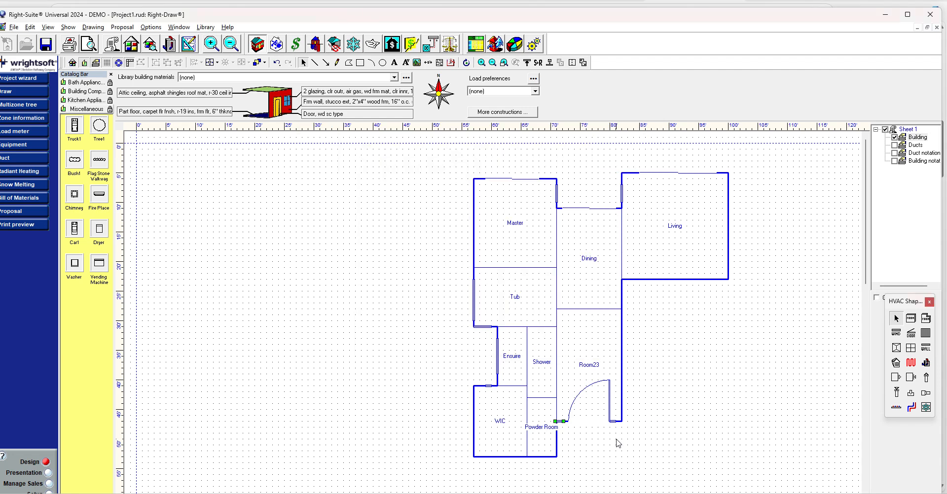
Step: Set the window east of the entry door to a head height of 2 ft and a height of 8 ft
click(613, 421)
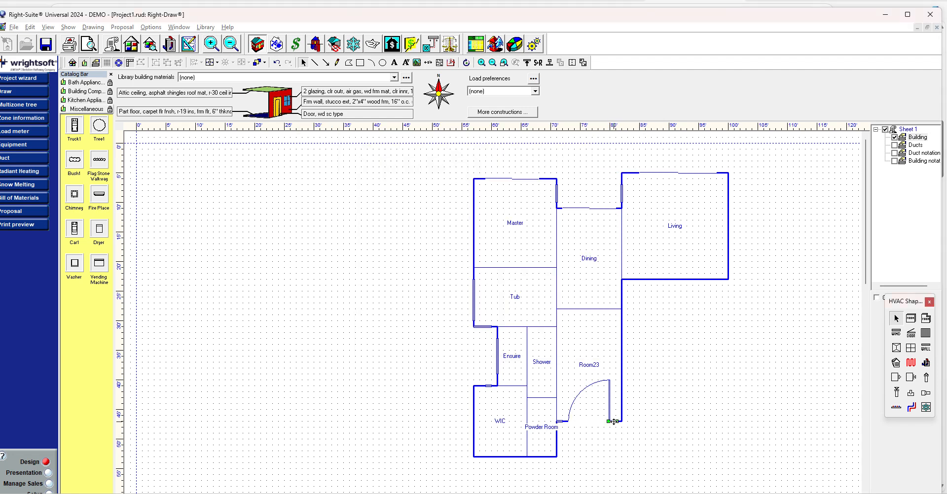
double_click(613, 421)
click(468, 227)
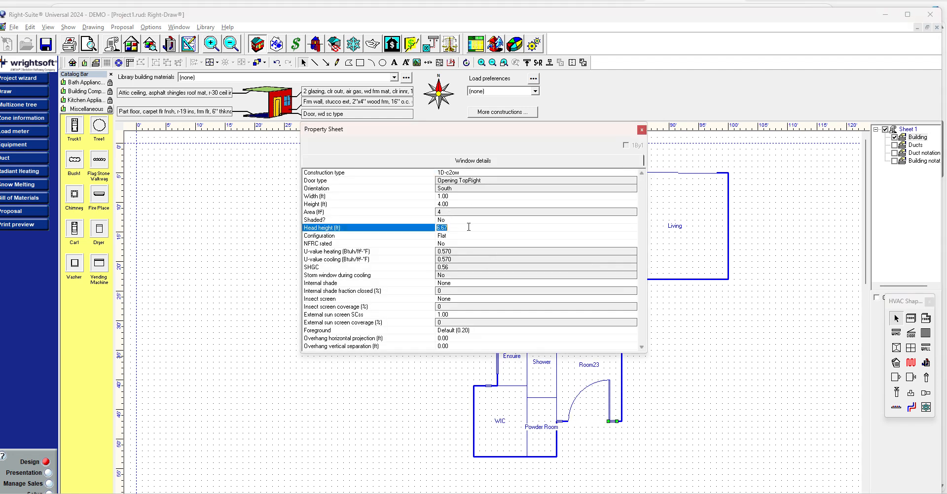
text(8)
key(Return)
text(2)
key(Return)
click(483, 204)
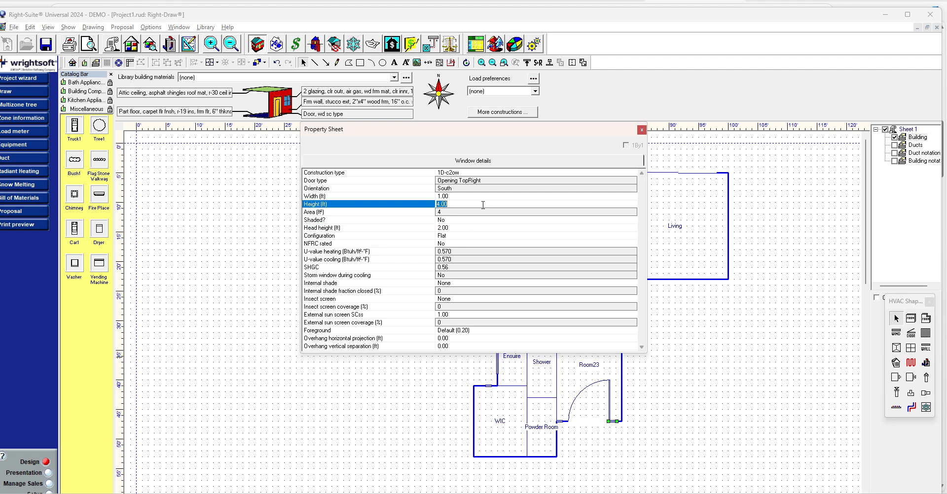
text(8)
key(Return)
click(641, 129)
Step: Open the properties of Room23's entry door and keep its construction as Wood solid core after trying Wood panel
click(611, 395)
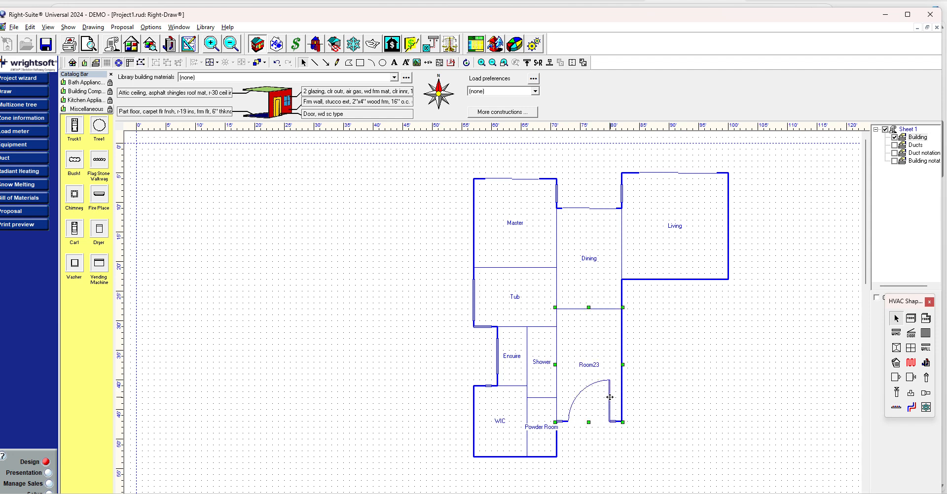
click(610, 401)
double_click(610, 402)
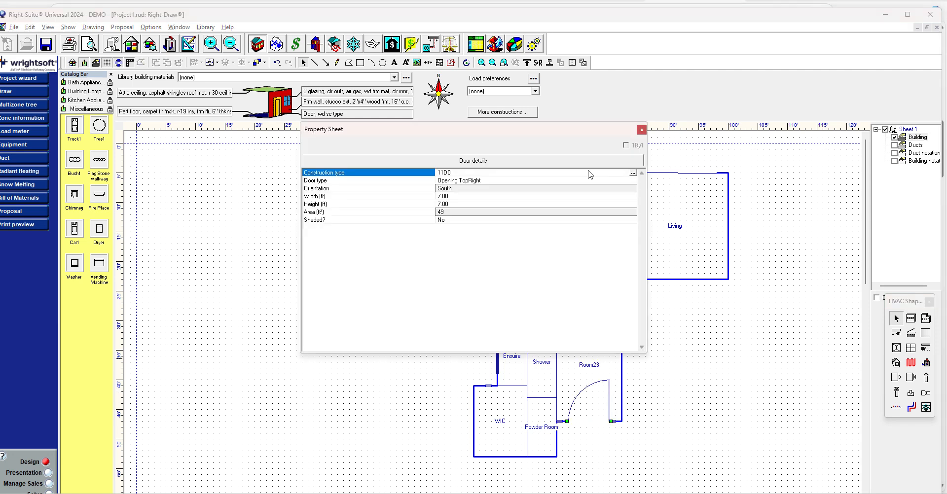
click(637, 176)
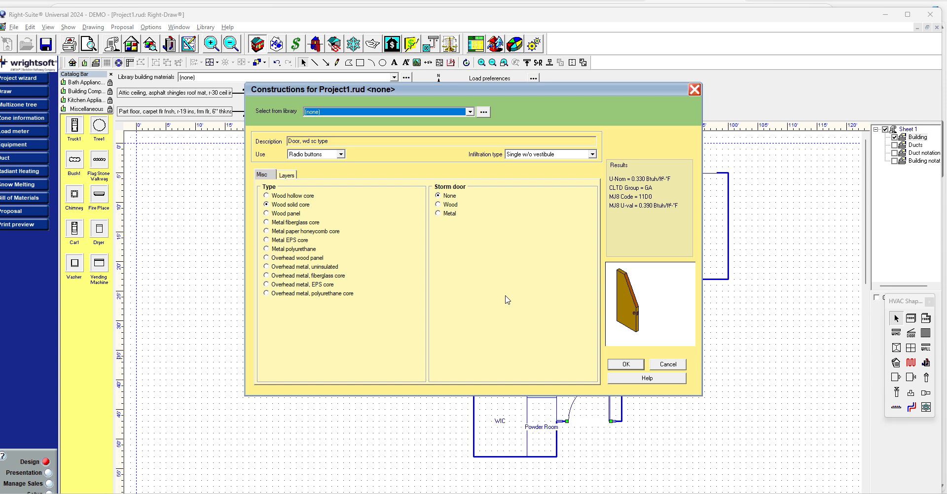
click(299, 216)
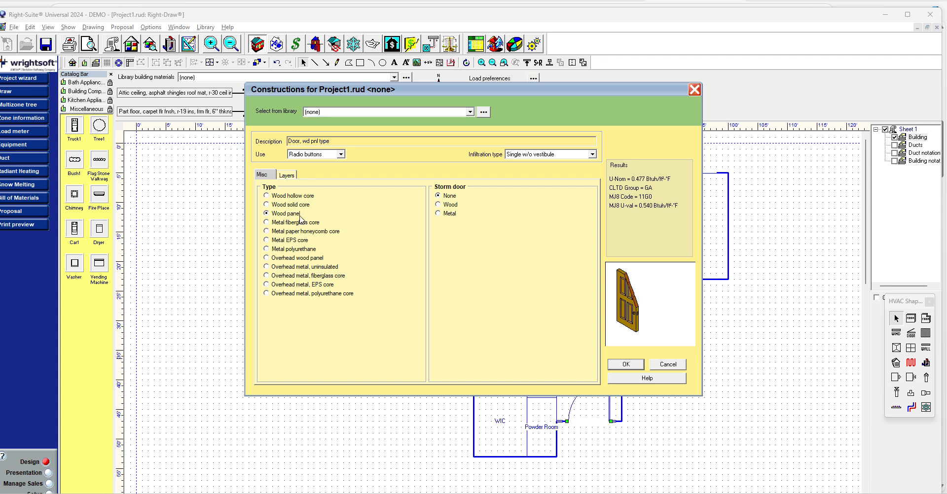
click(304, 206)
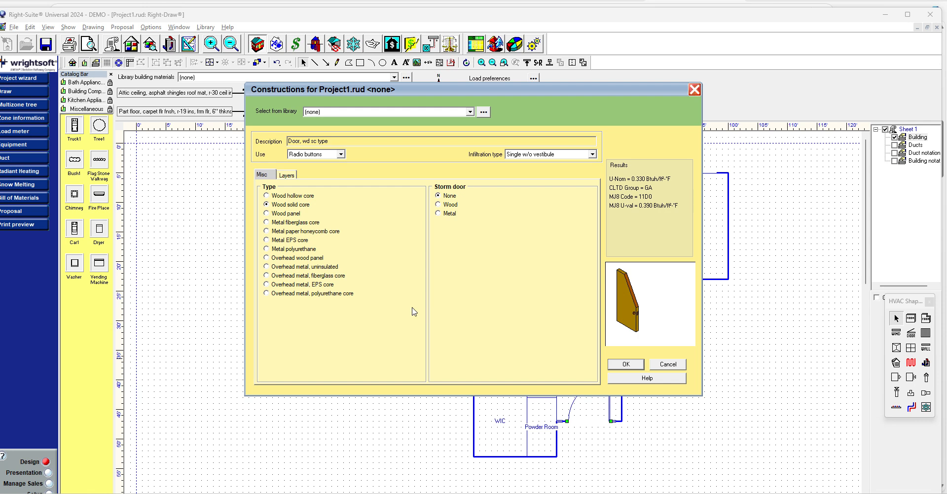
click(630, 367)
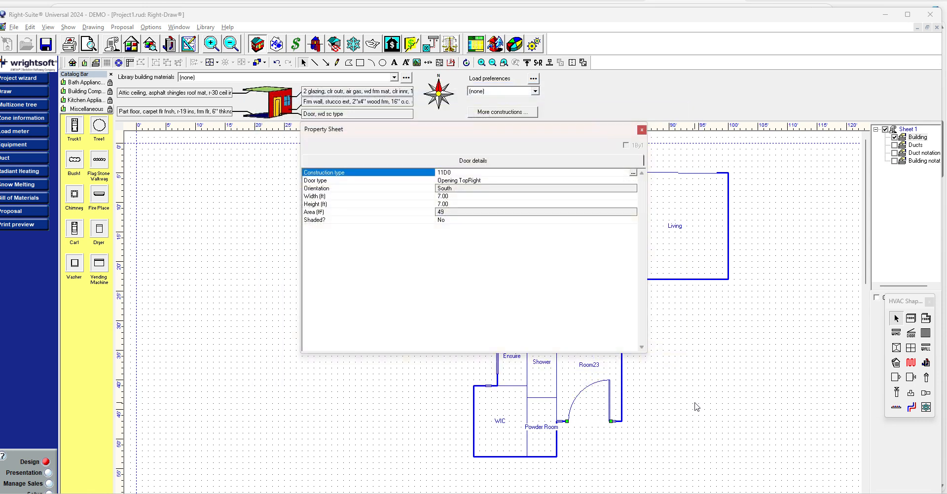
Step: Check the entry door's swing on the Plan 1747 floor plan and set its door type to Opening TopLeft
key(alt+Tab)
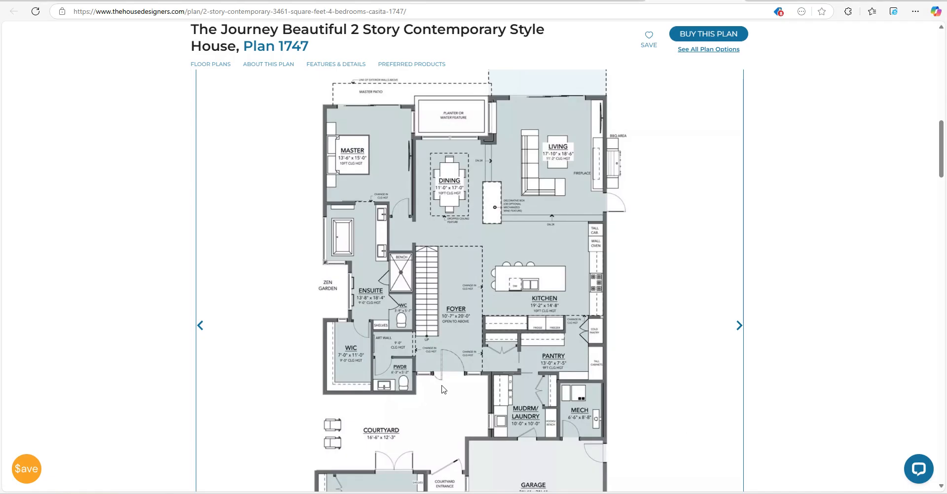
key(alt+Tab)
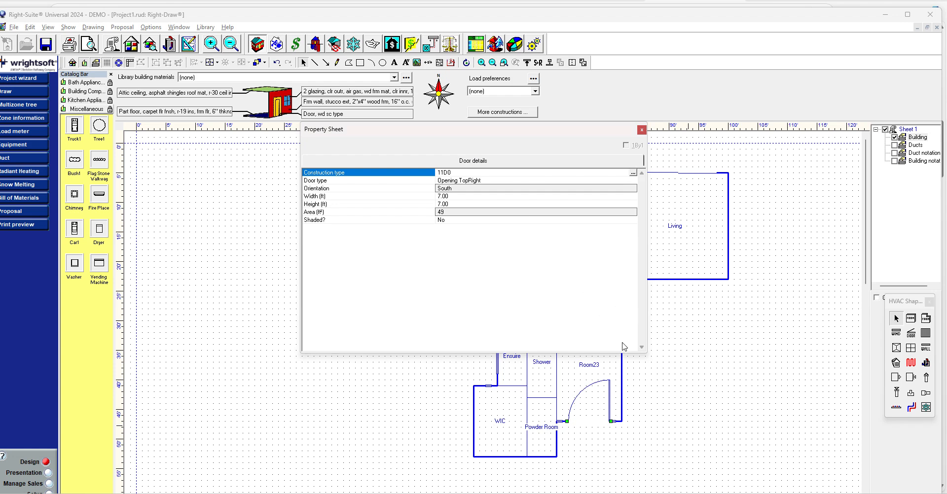
click(633, 180)
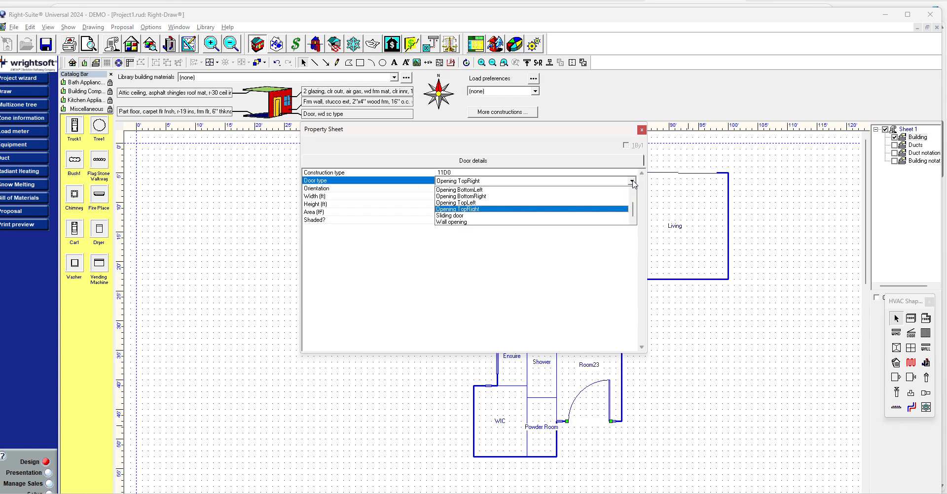
click(493, 203)
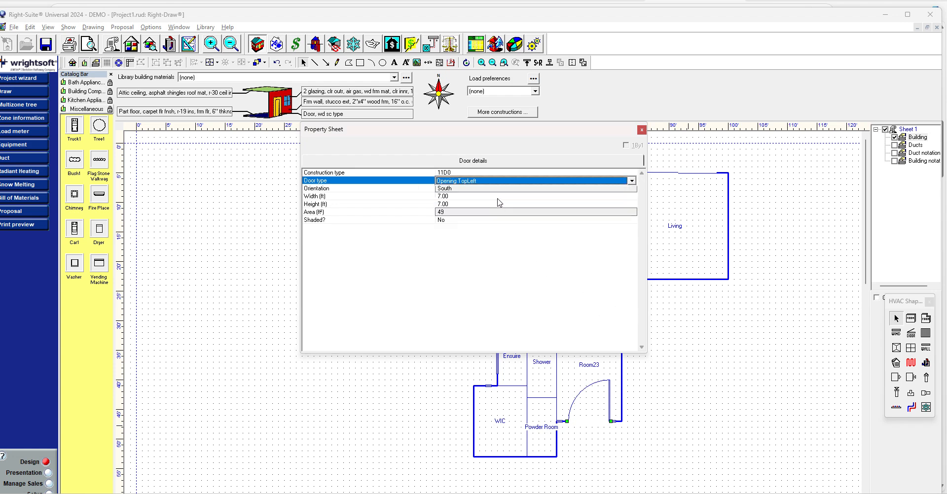
click(642, 130)
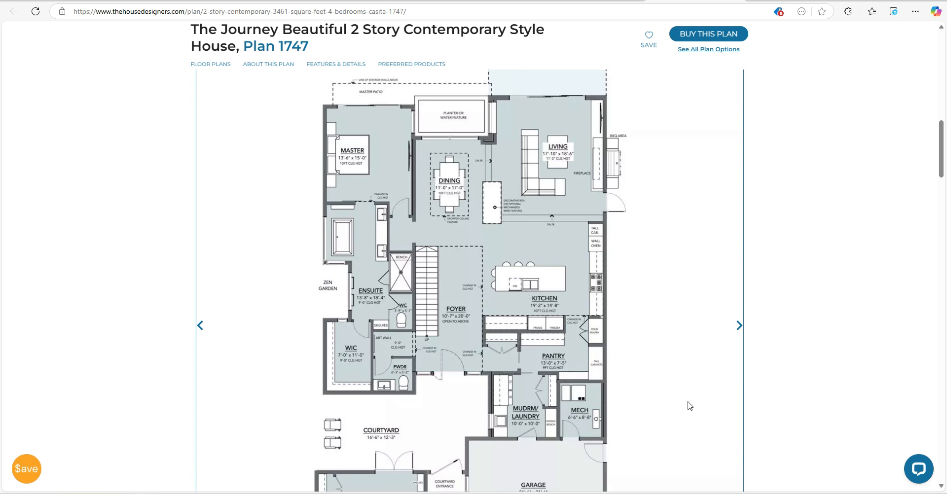
Step: Paste another room directly south of Living at the same width and extend its south wall to make it 18 by 24 ft
key(alt+Tab)
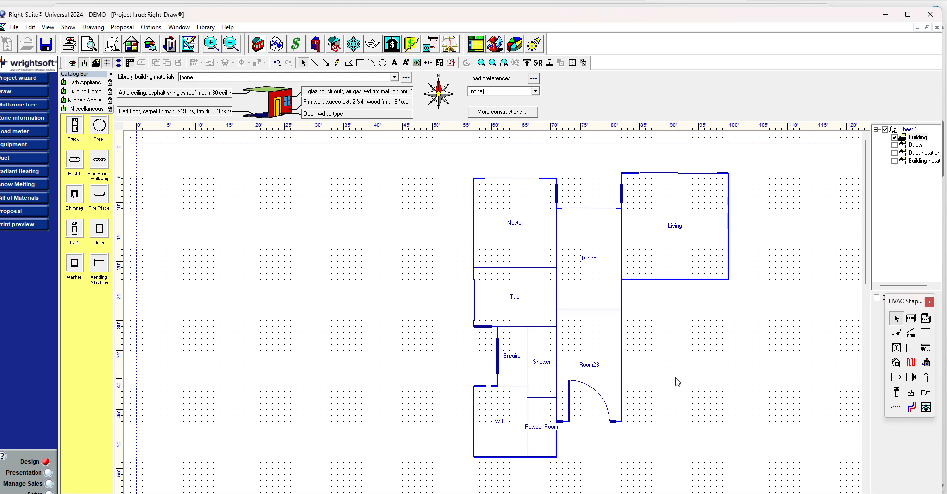
key(ctrl+v)
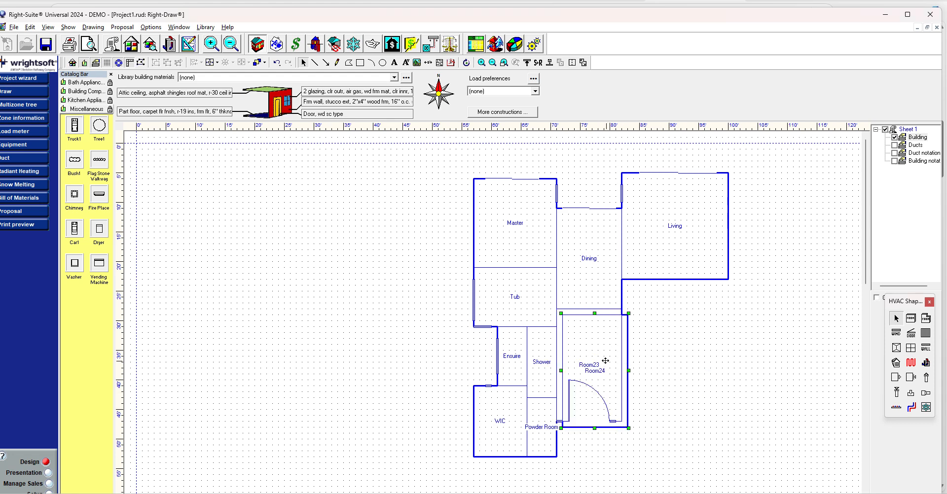
drag(596, 362, 729, 337)
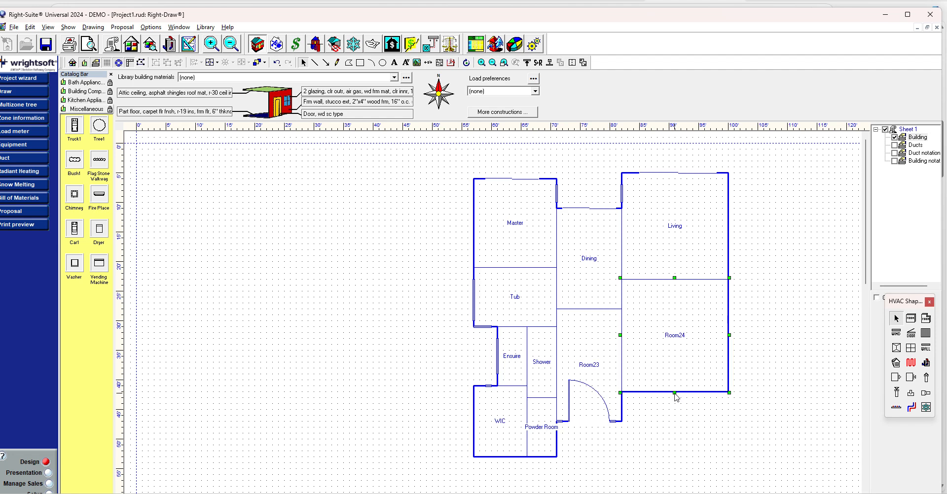
drag(675, 397, 675, 423)
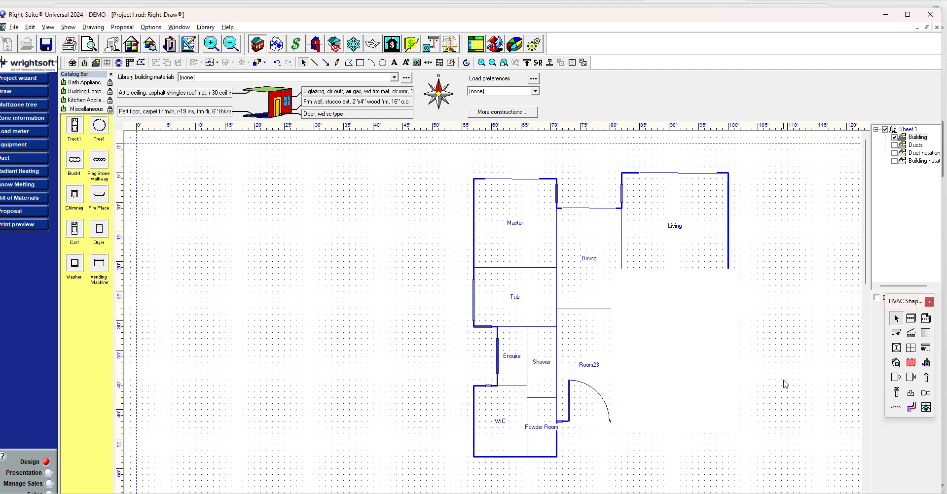
key(alt+Tab)
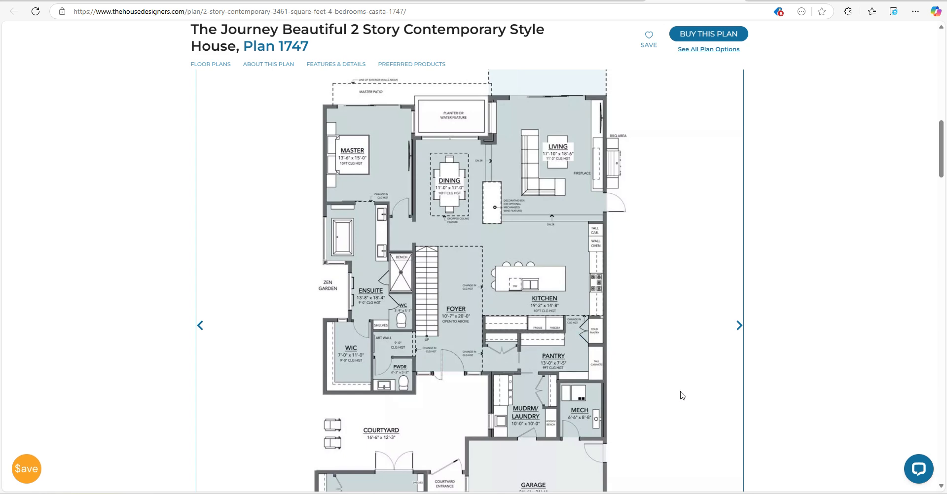
key(alt+Tab)
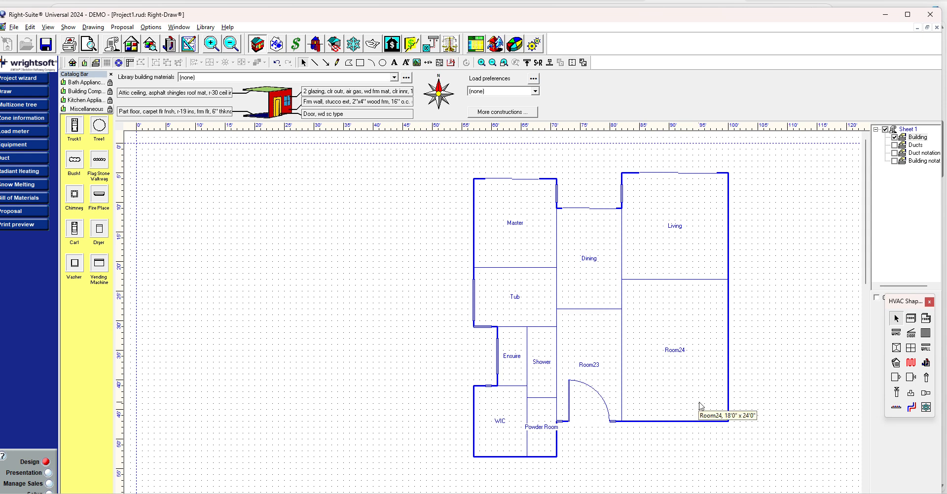
Step: Rename Room23 as Foyer and the new room south of Living as Kitchen + Pantry, checking the floor plan
double_click(591, 365)
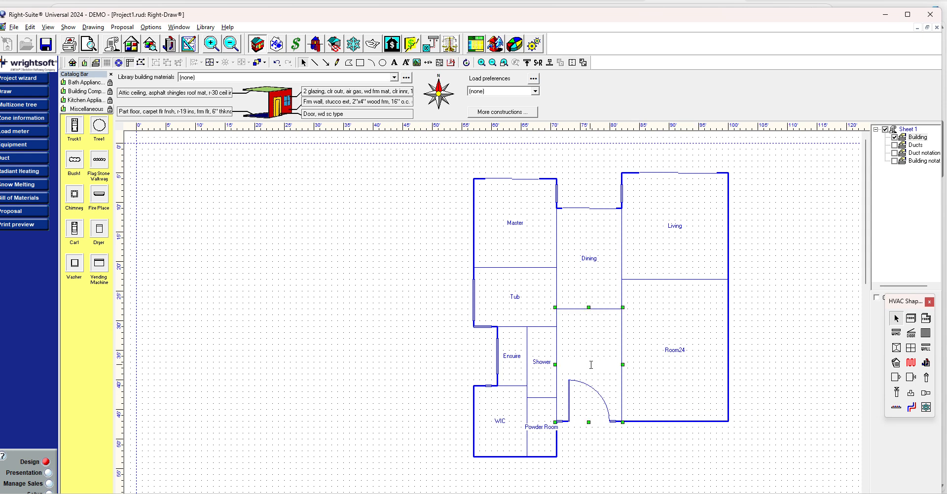
text(Foyer)
double_click(674, 349)
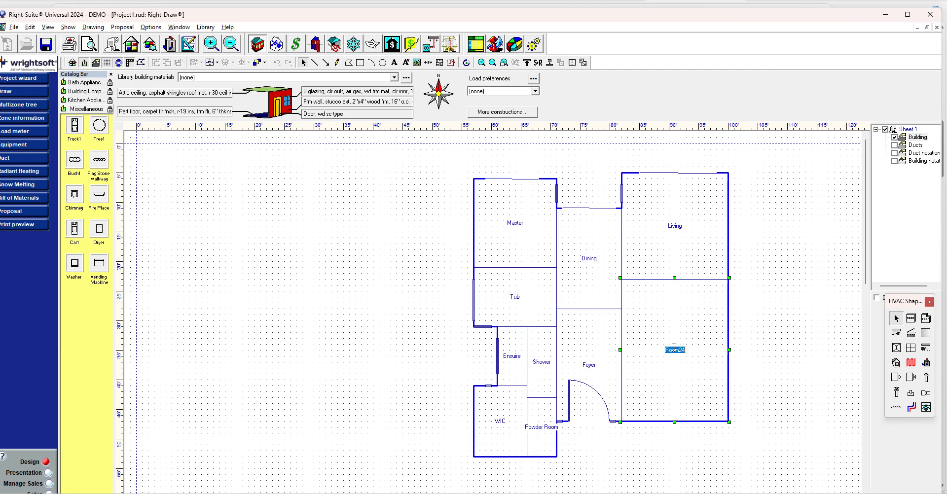
key(BackSpace)
text(Kitchen + Pant)
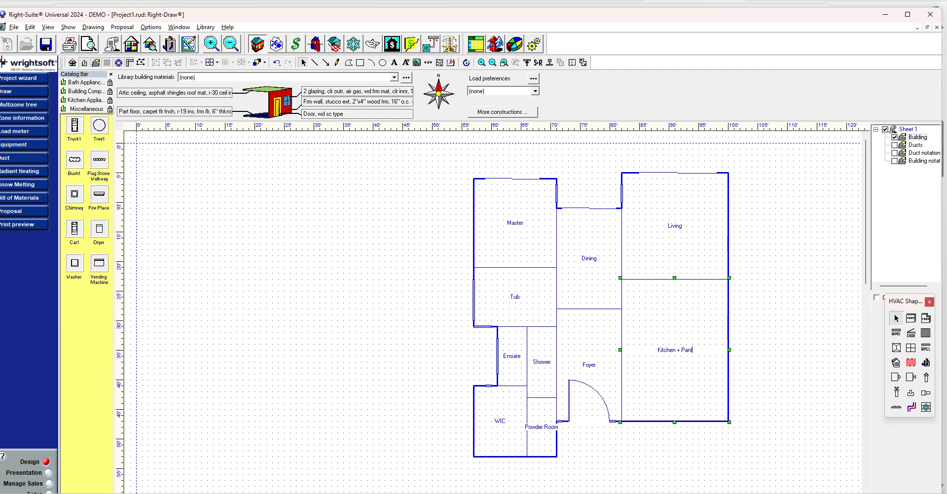
text(ry)
key(alt+Tab)
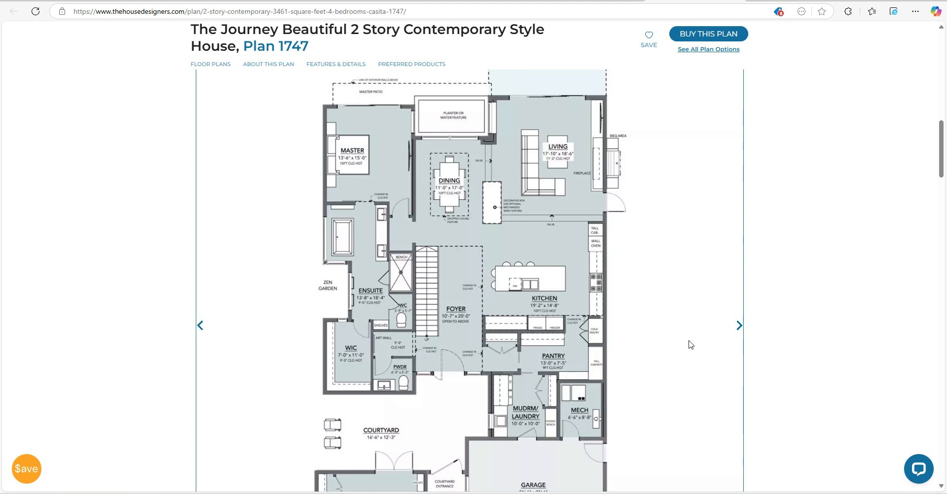
key(alt+Tab)
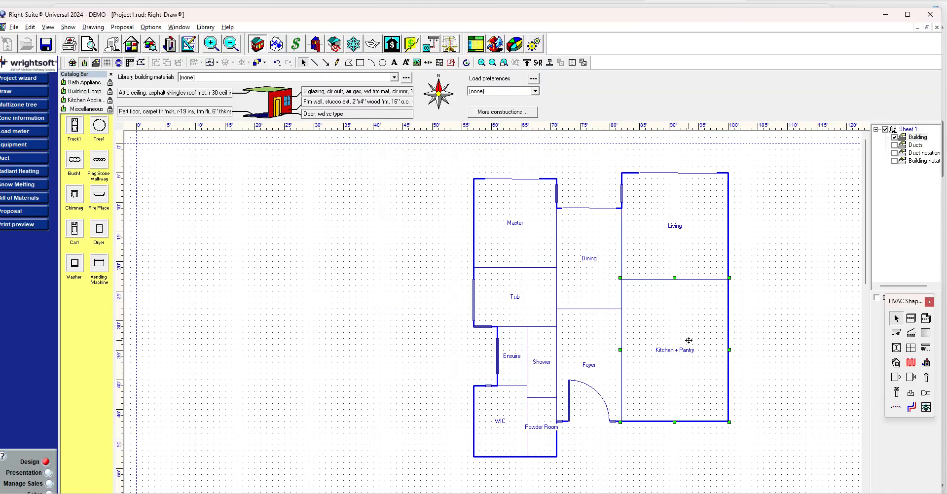
Step: Set the Kitchen + Pantry internal appliance load to the Kitchen room type's Scenario 2, 2000 Btuh
double_click(688, 340)
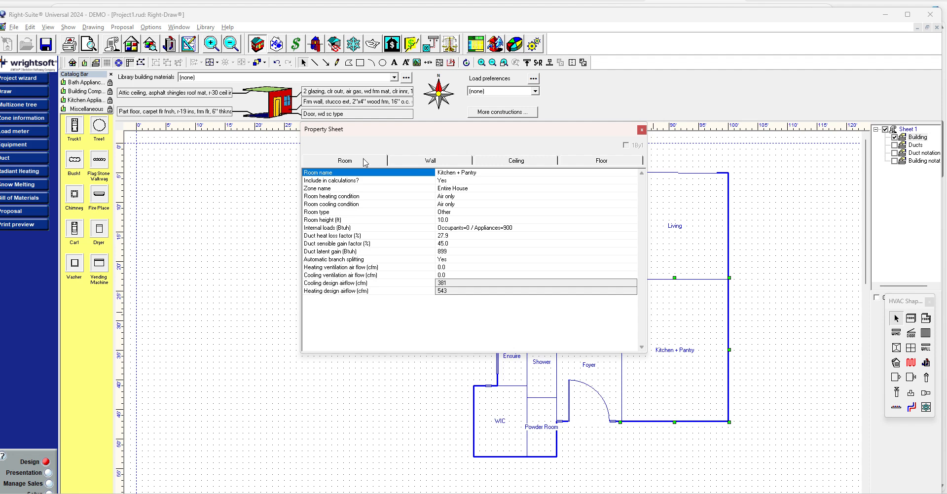
double_click(636, 229)
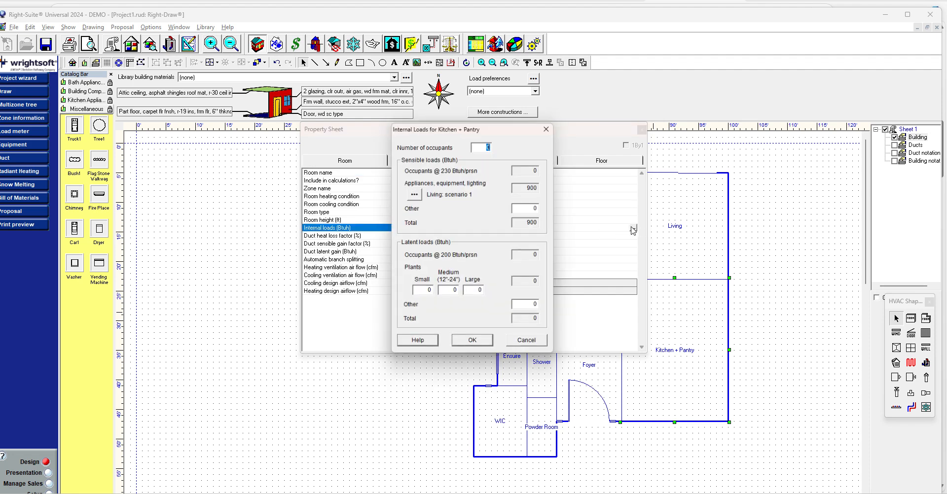
click(414, 194)
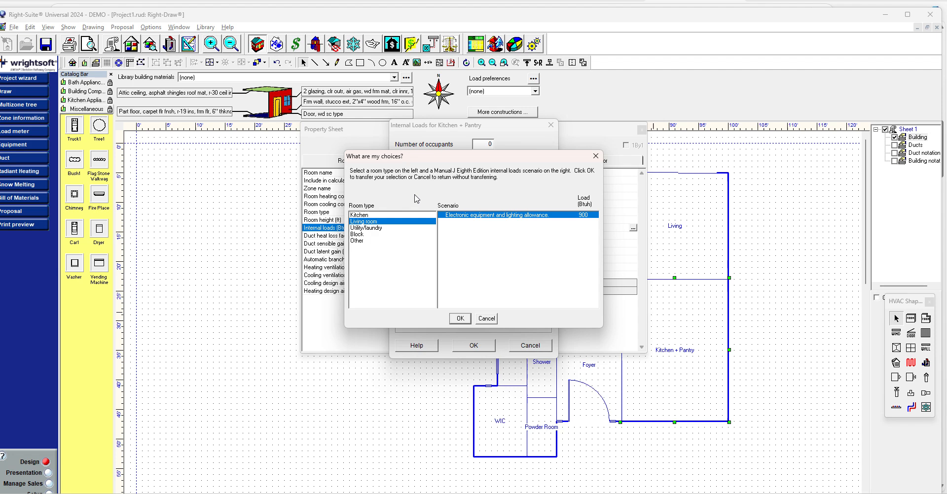
click(395, 216)
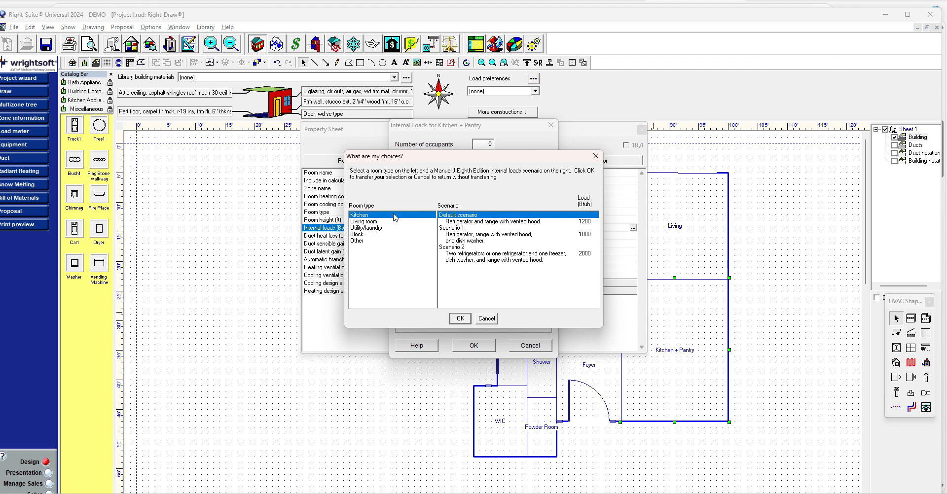
click(511, 260)
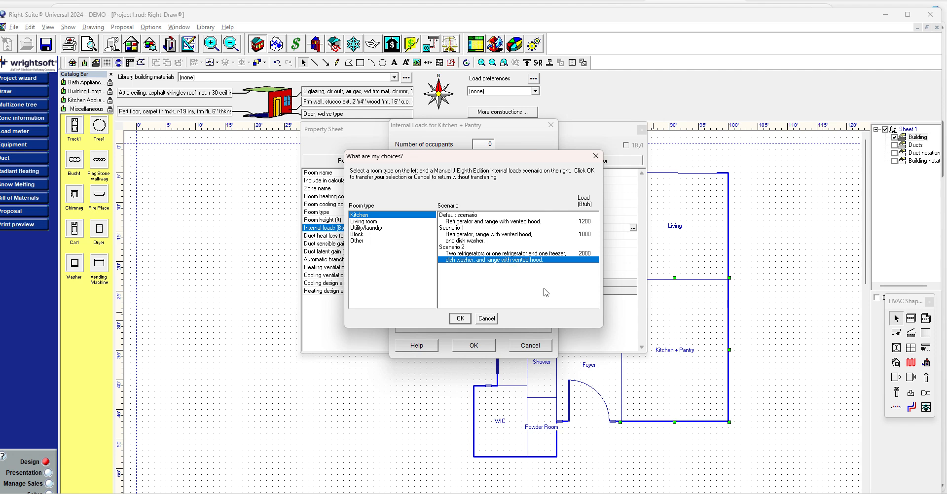
click(464, 248)
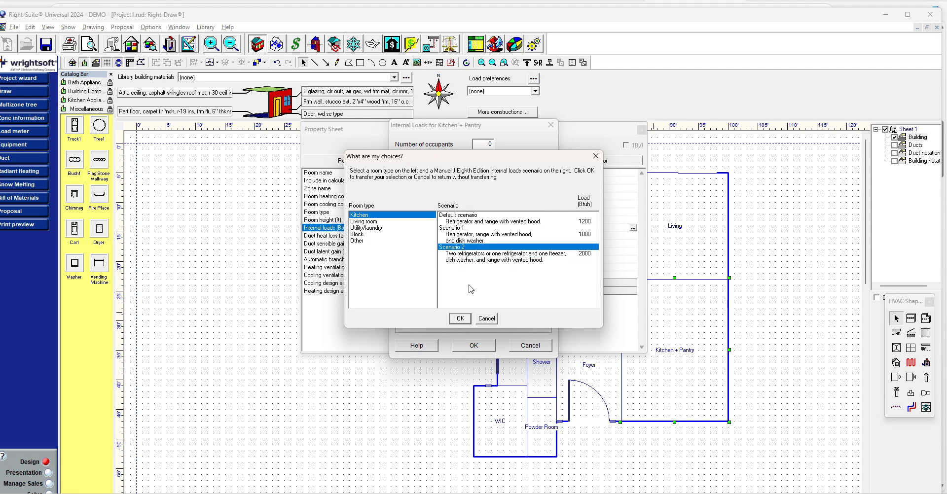
click(459, 317)
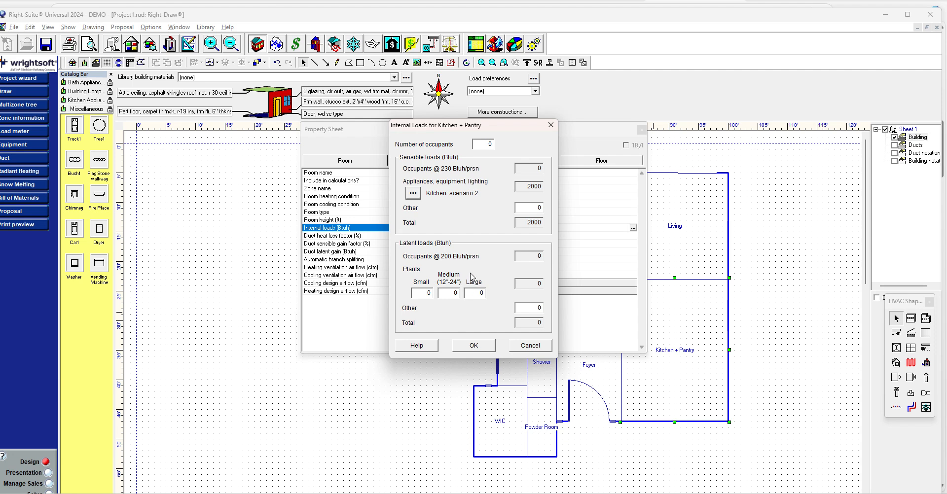
click(413, 193)
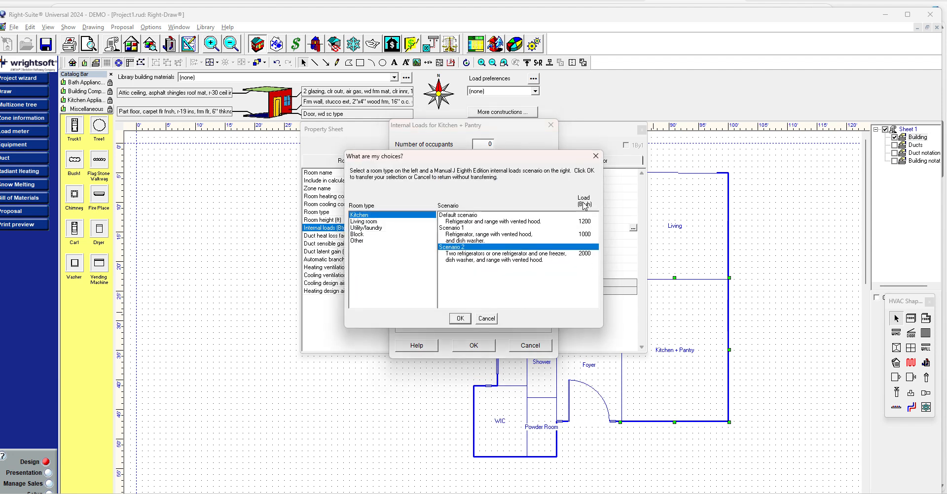
click(460, 319)
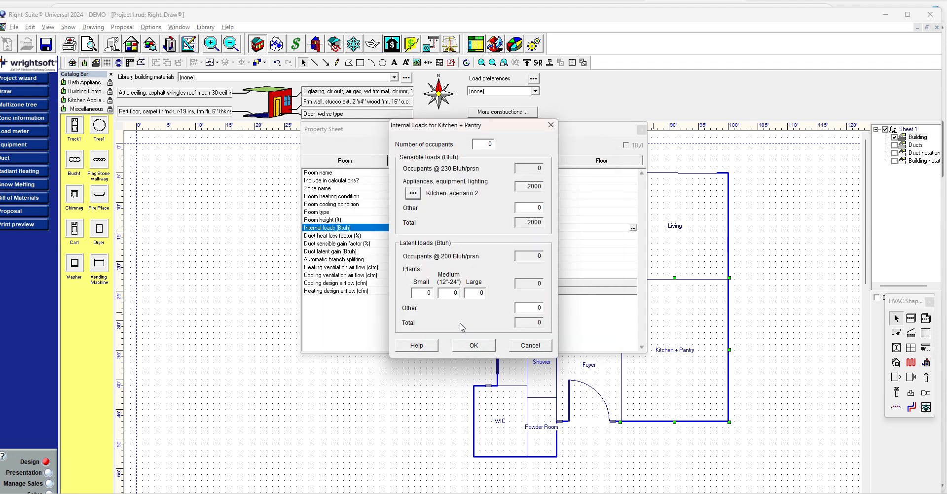
click(473, 345)
click(641, 129)
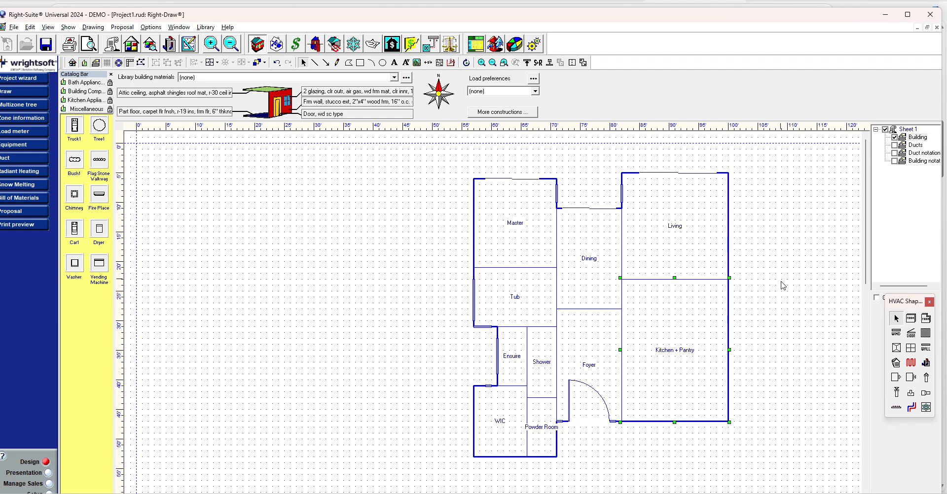
Step: Set the number of occupants to 2 in the Master room's internal loads
click(514, 223)
click(516, 224)
double_click(516, 214)
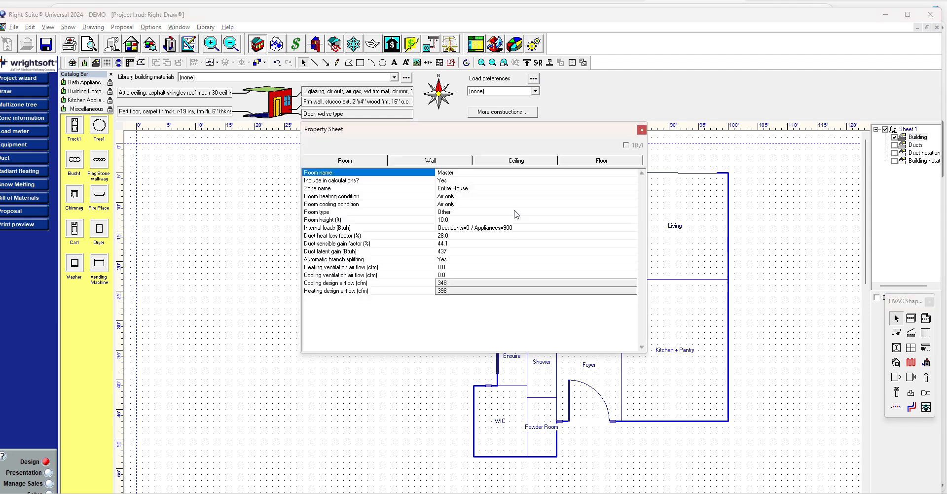
double_click(514, 227)
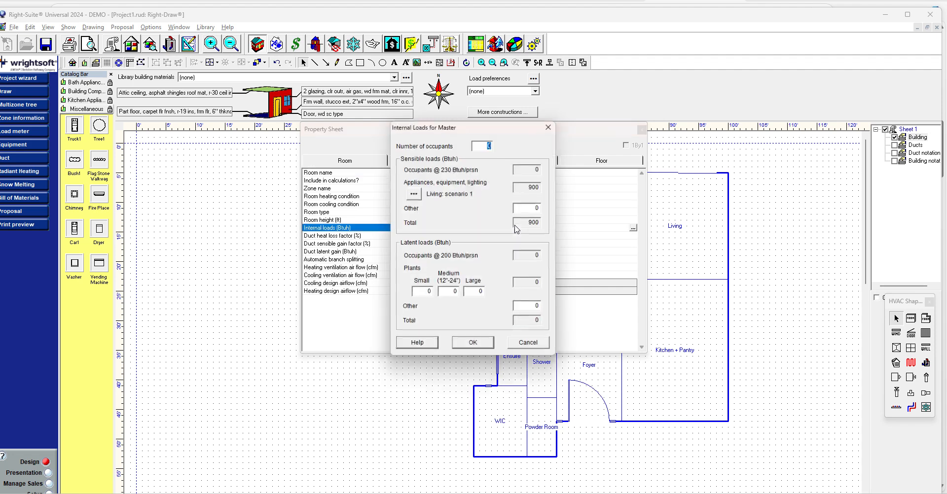
text(4)
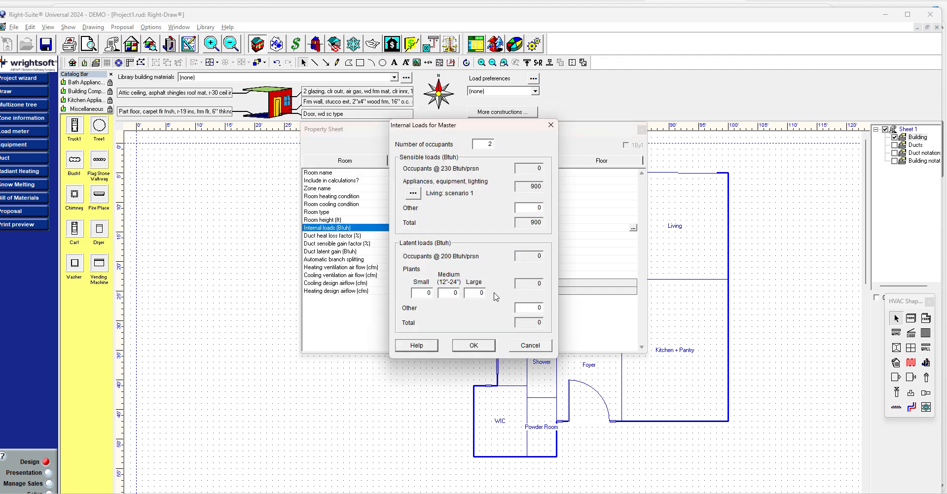
click(416, 345)
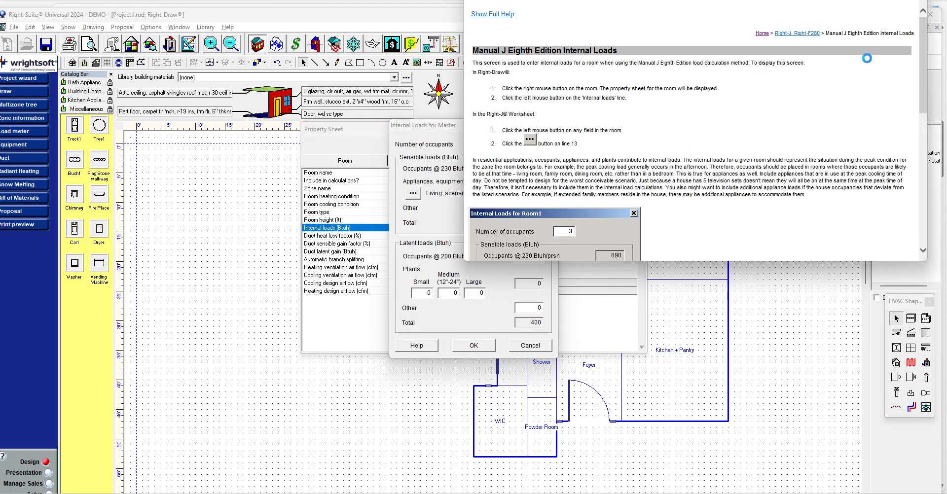
click(913, 2)
click(480, 344)
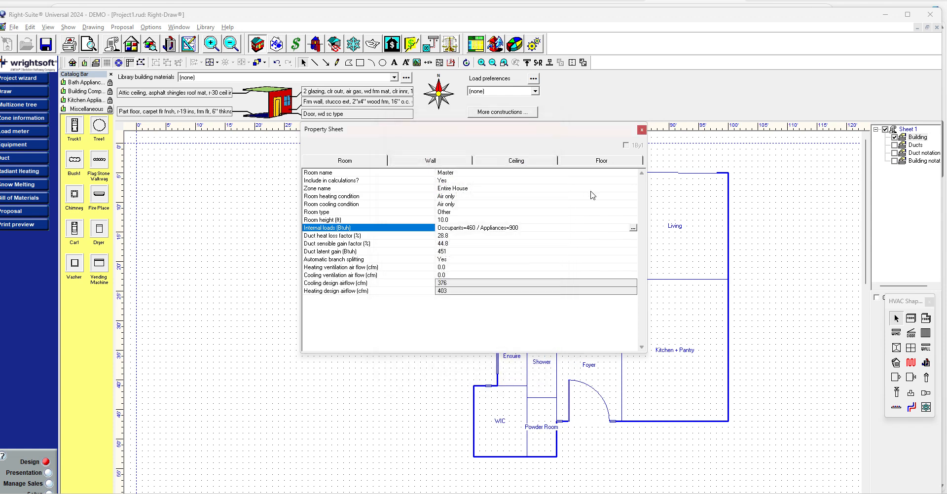
click(422, 3)
click(641, 129)
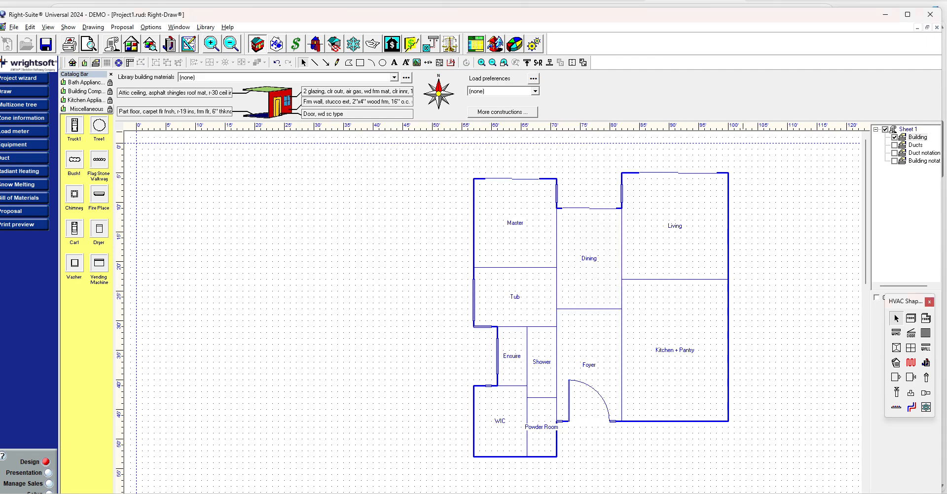
Step: Paste another room, shorten it to about 9 ft deep and move it directly south of Kitchen + Pantry
key(alt+Tab)
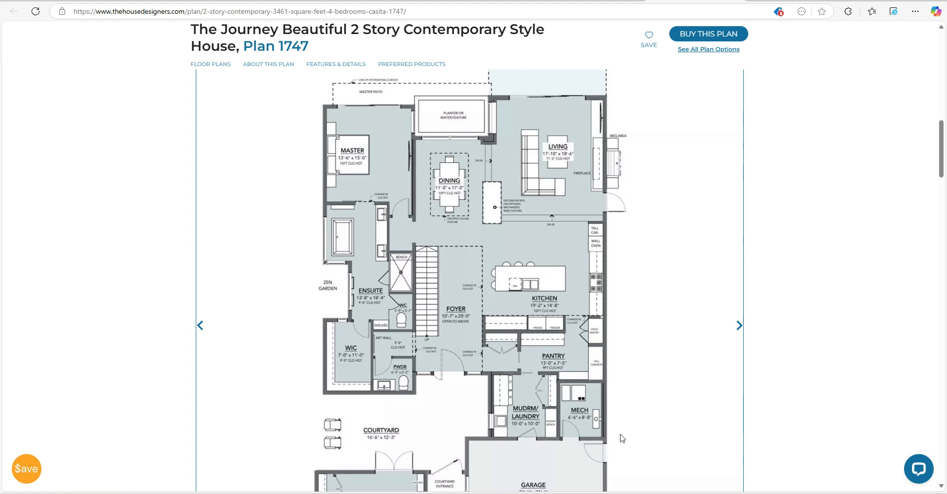
key(alt+Tab)
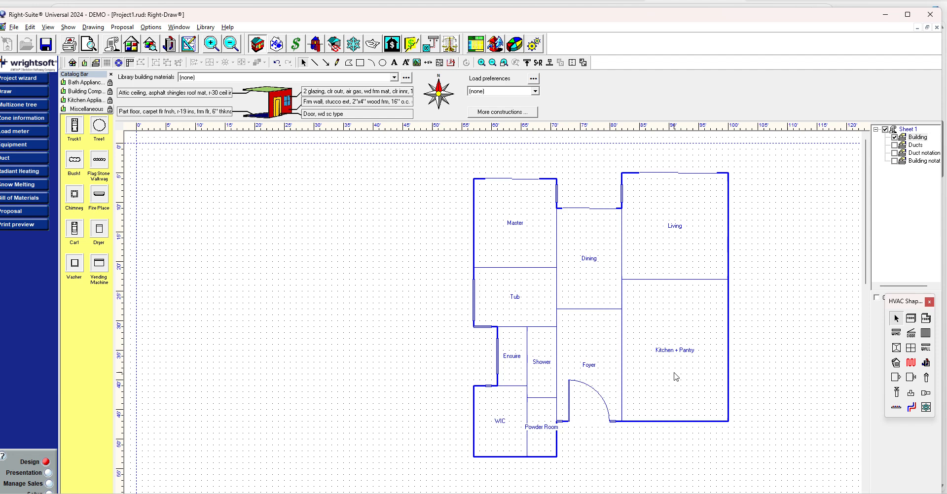
click(704, 367)
key(ctrl+v)
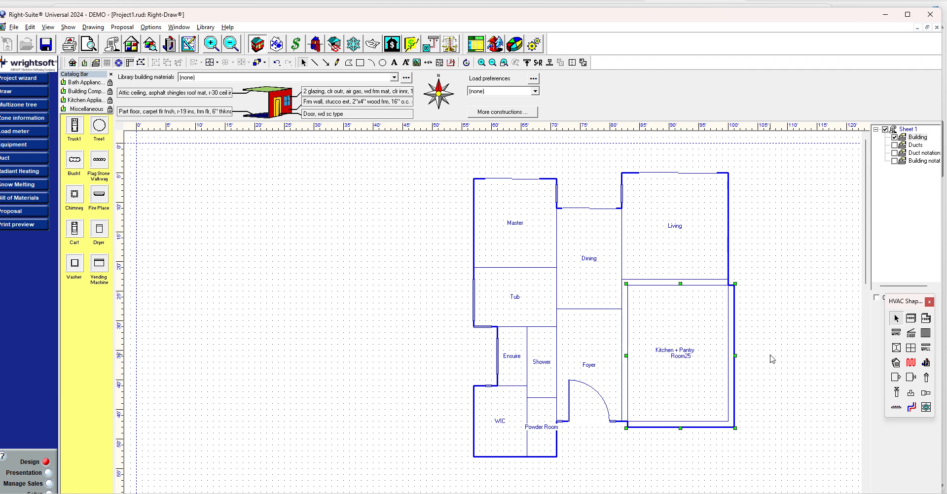
drag(699, 317, 705, 345)
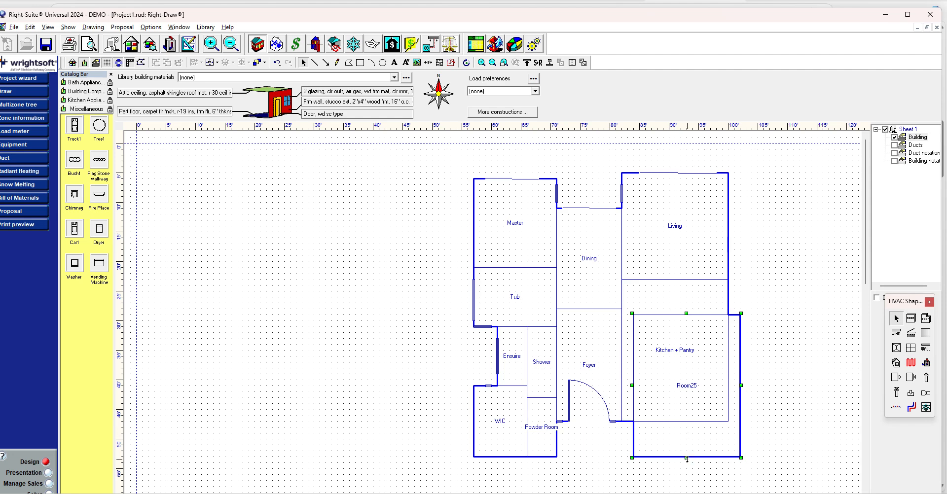
drag(686, 457, 681, 369)
drag(699, 332, 693, 436)
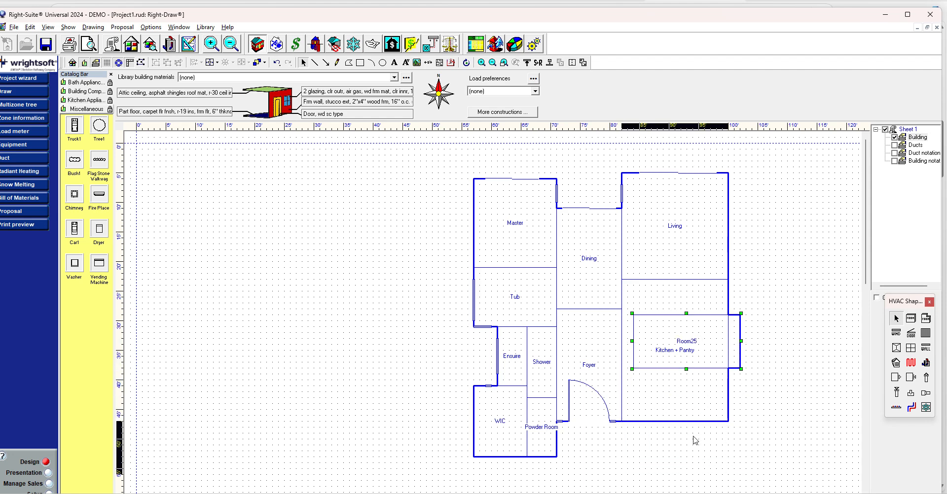
Step: Check the mudroom and mech area on the floor plan and resize Room25 to about 17 by 10 ft, its east wall flush with Kitchen + Pantry
key(alt+Tab)
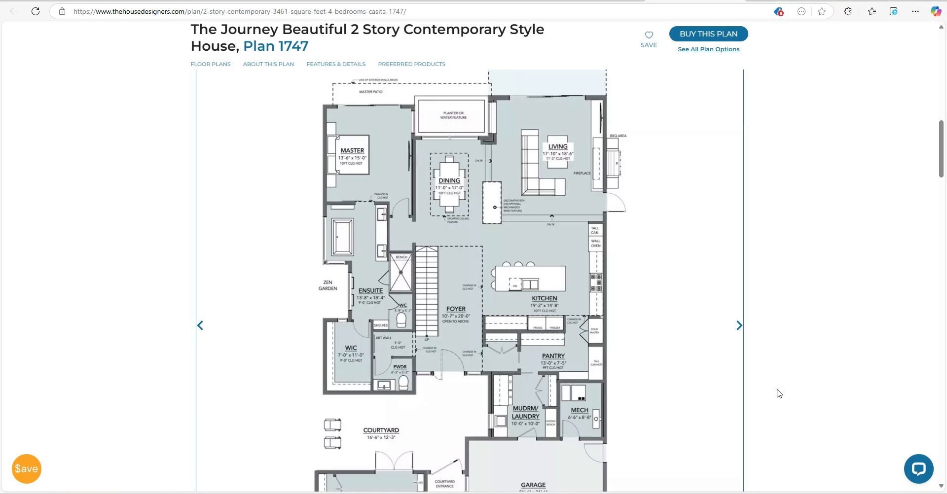
key(alt+Tab)
key(alt+Tab)
key(alt+Tab)
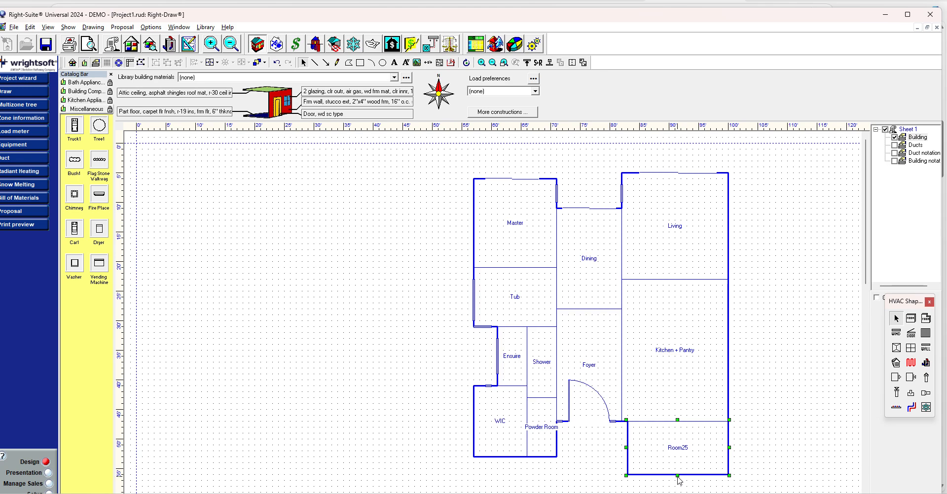
drag(677, 476, 678, 468)
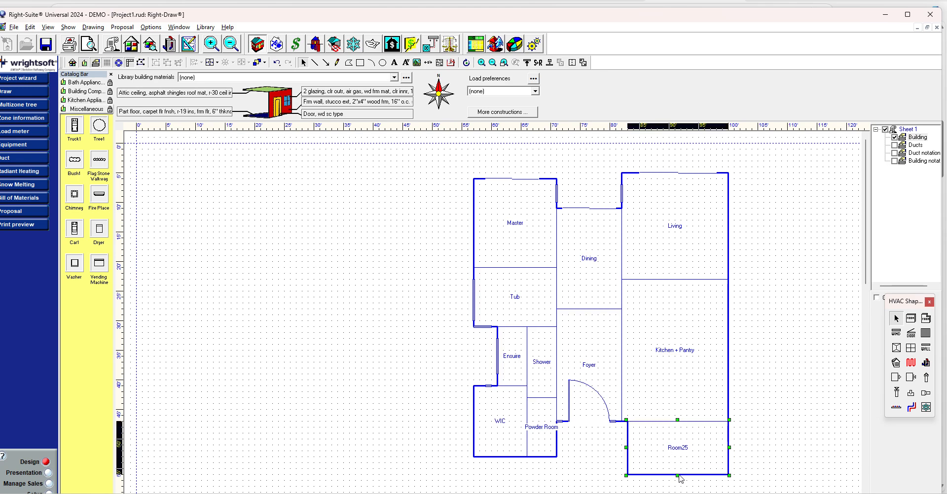
key(alt+Tab)
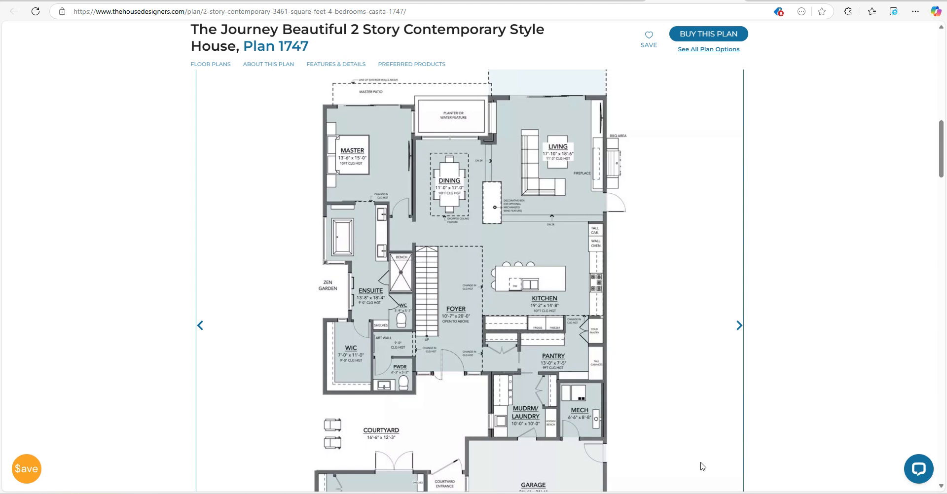
key(alt+Tab)
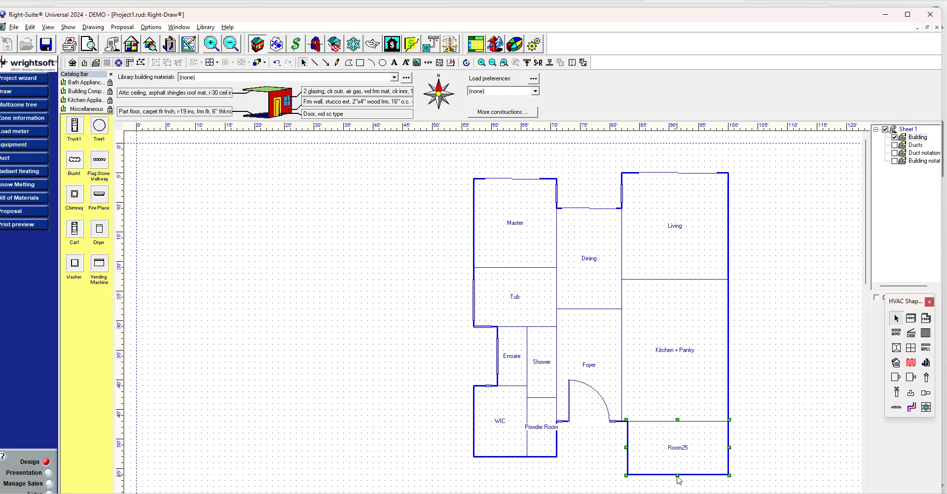
scroll(678, 479, down, 2)
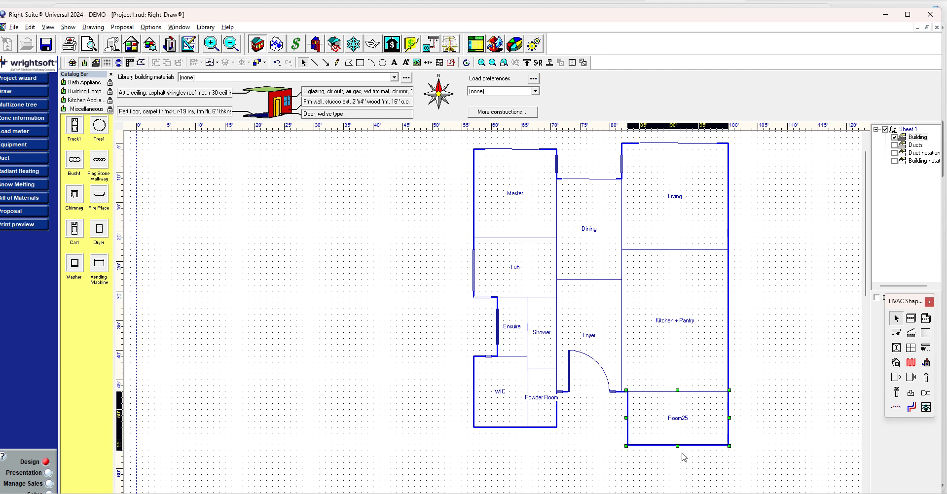
drag(684, 457, 683, 454)
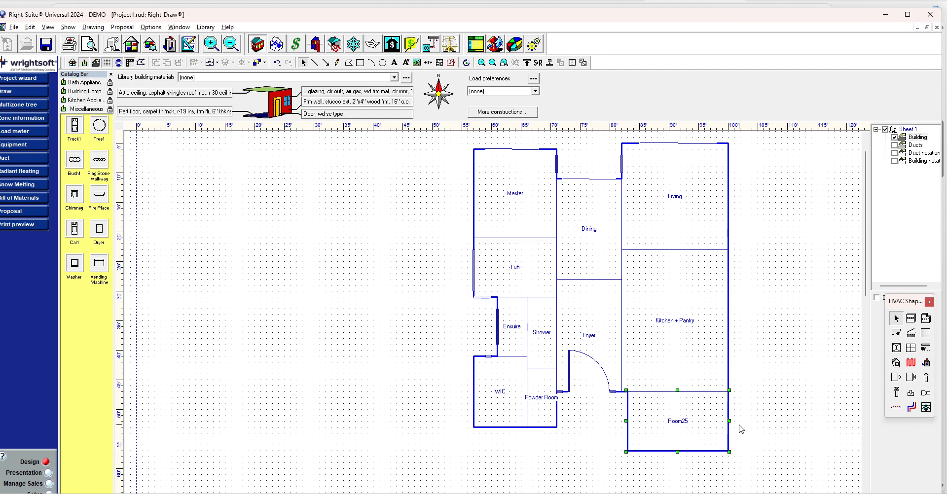
Step: Rename Room25 as Mudroom + Mech
key(alt+Tab)
key(alt+Tab)
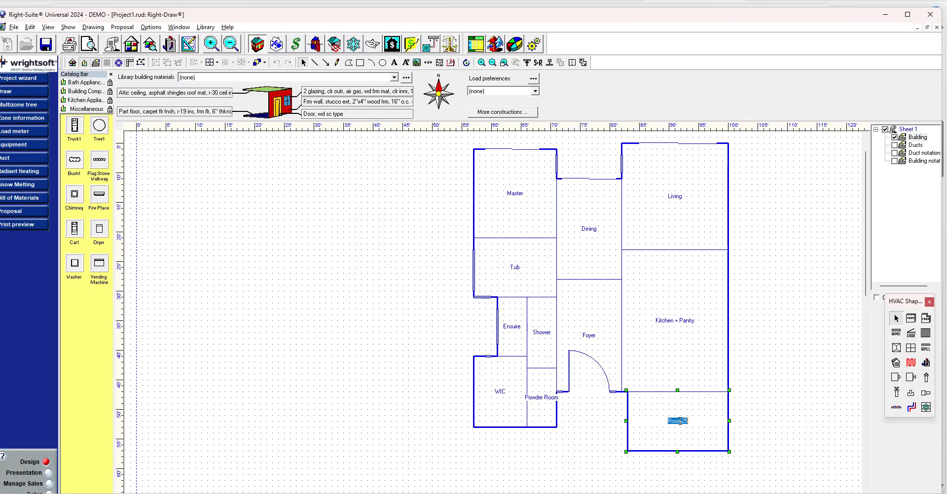
text(Mud)
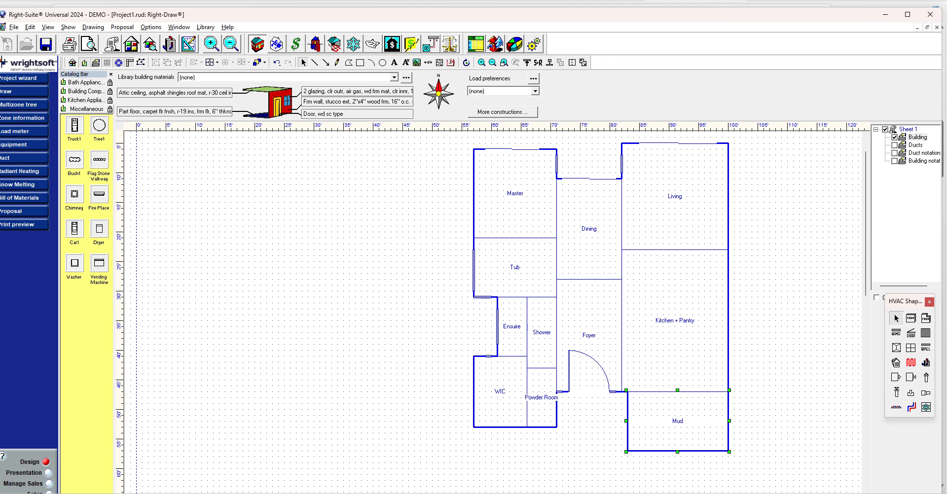
text(room + Mech)
click(760, 433)
Step: Add a window to the west wall of Mudroom + Mech, checking its position on the floor plan
key(alt+Tab)
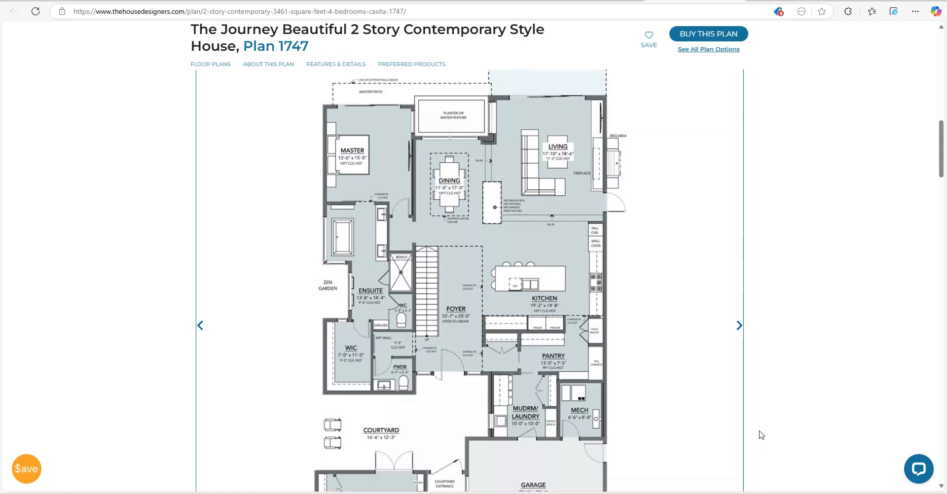
key(alt+Tab)
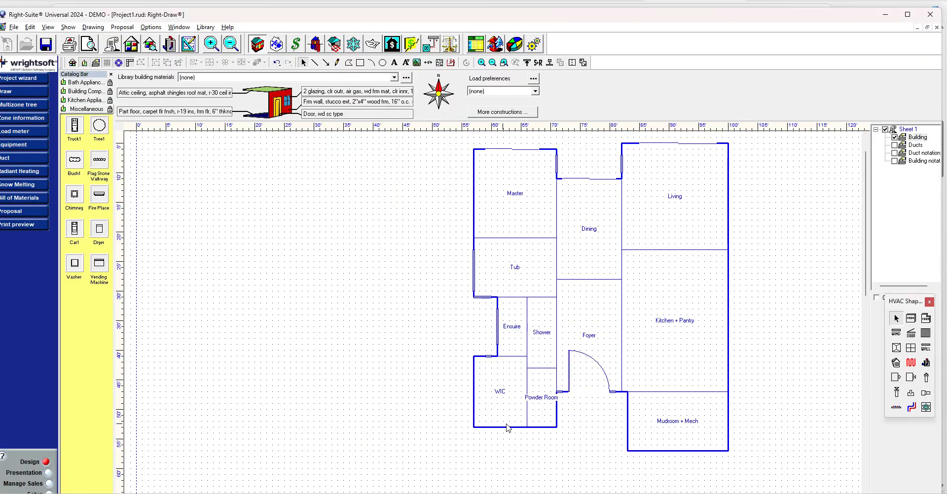
click(896, 333)
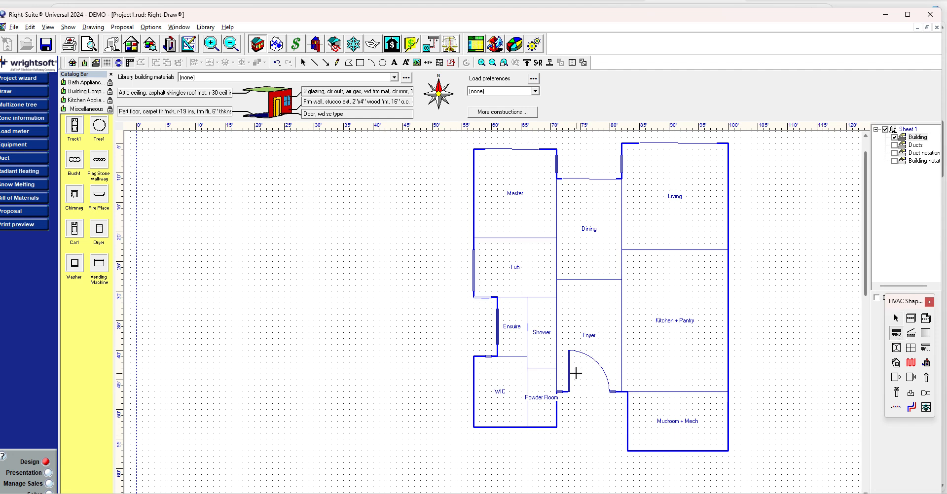
click(622, 164)
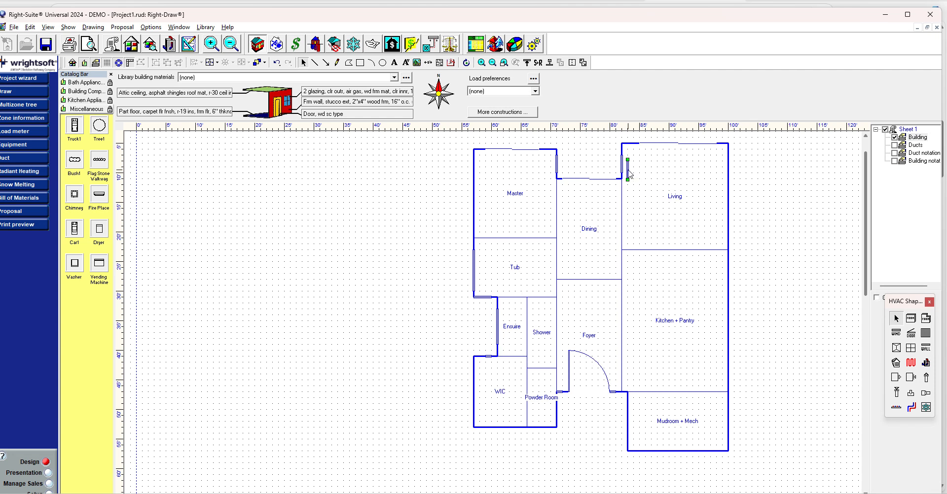
drag(630, 165, 628, 422)
key(alt+Tab)
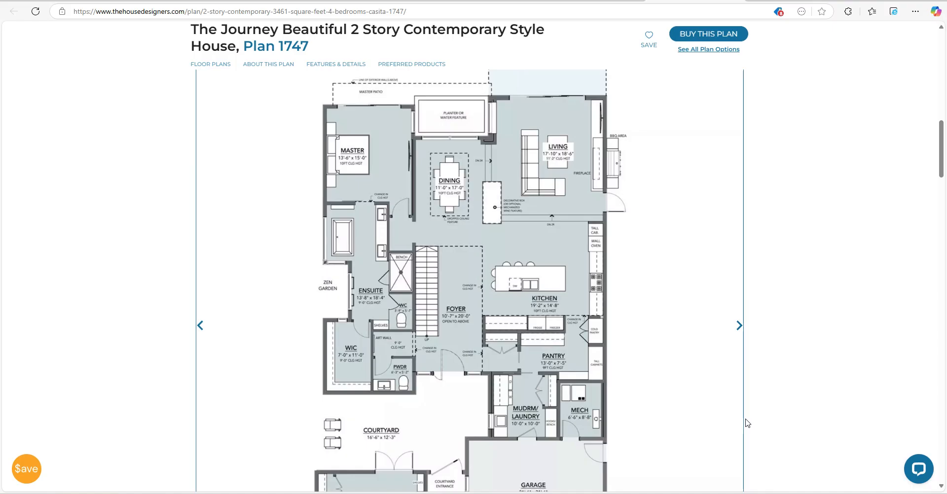
key(alt+Tab)
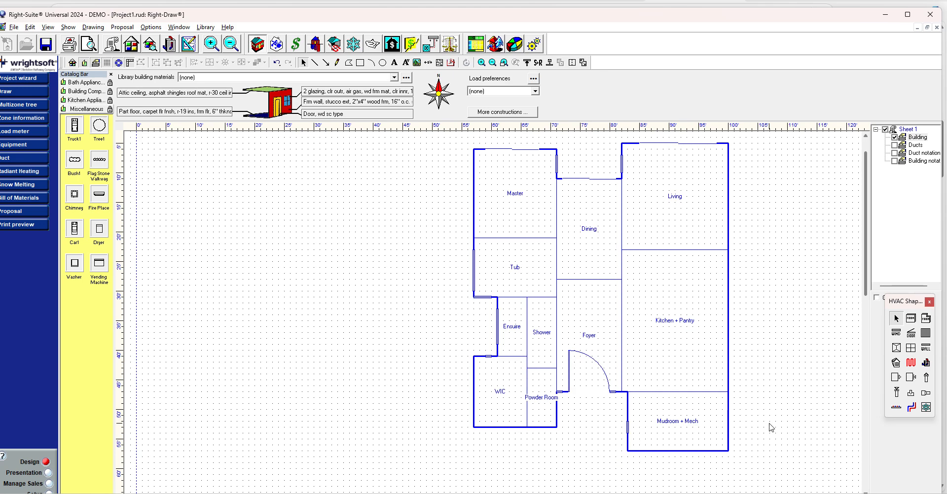
Step: Check the garage on the floor plan and draw a room about 20 by 15 ft directly south of Mudroom + Mech, flush with its east wall
key(alt+Tab)
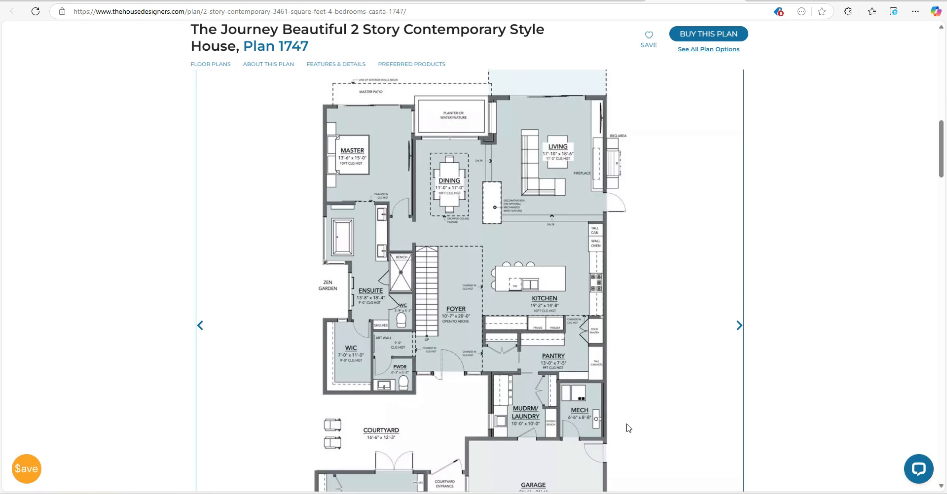
scroll(720, 383, down, 2)
scroll(720, 383, down, 1)
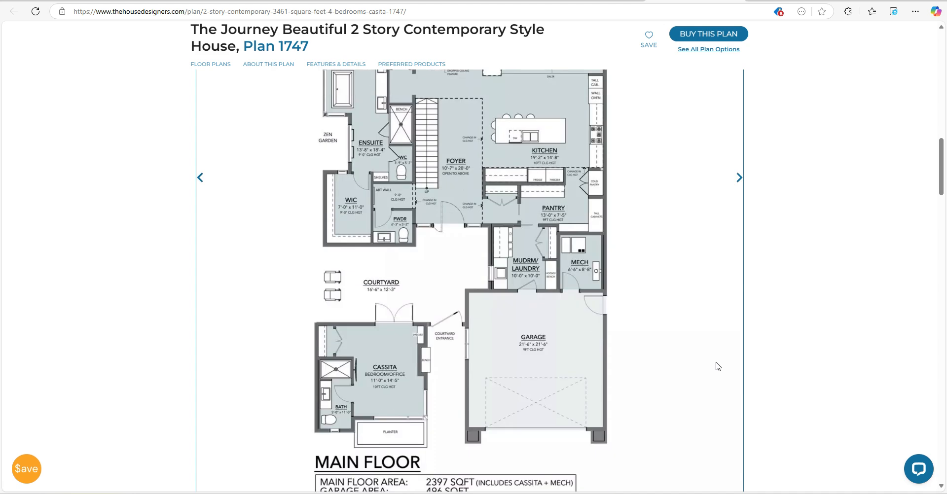
key(alt+Tab)
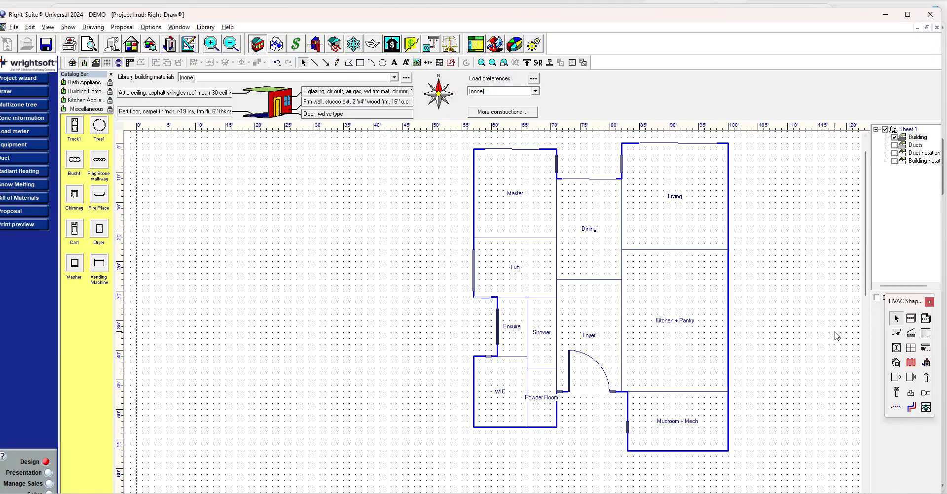
scroll(814, 342, down, 1)
click(910, 318)
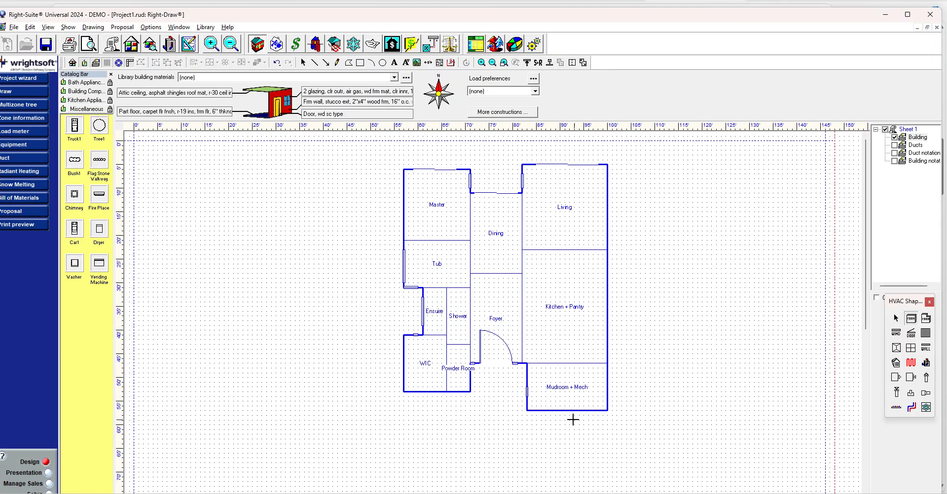
key(alt+Tab)
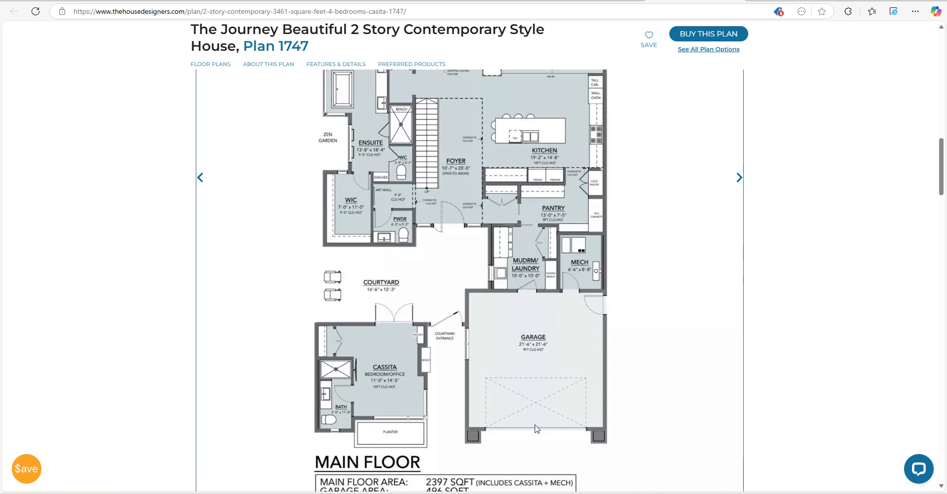
key(alt+Tab)
click(513, 411)
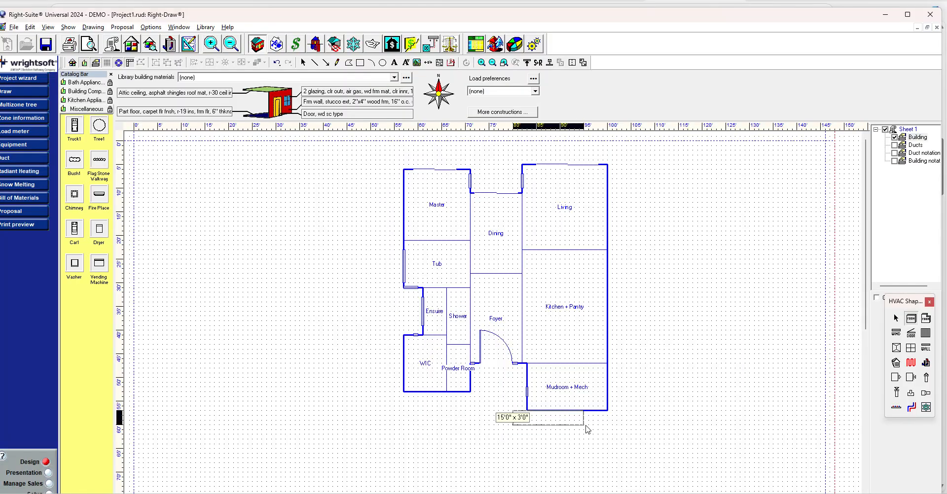
click(610, 483)
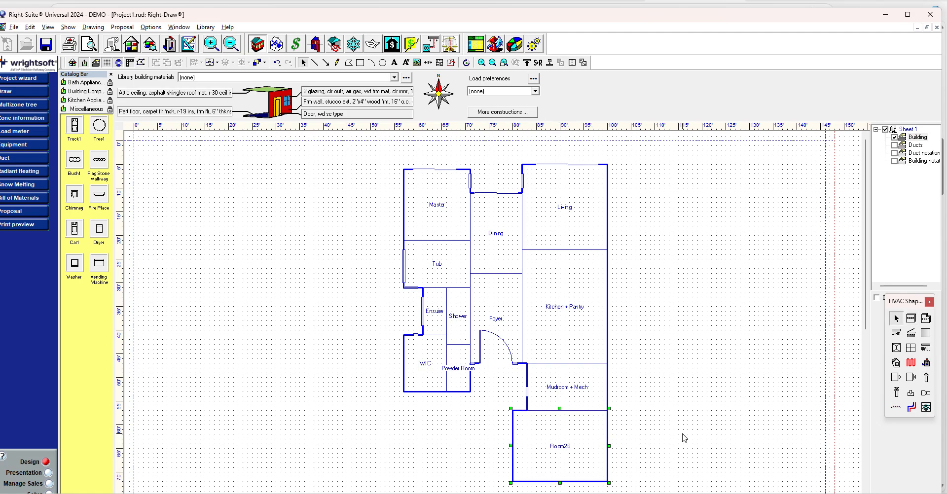
key(alt+Tab)
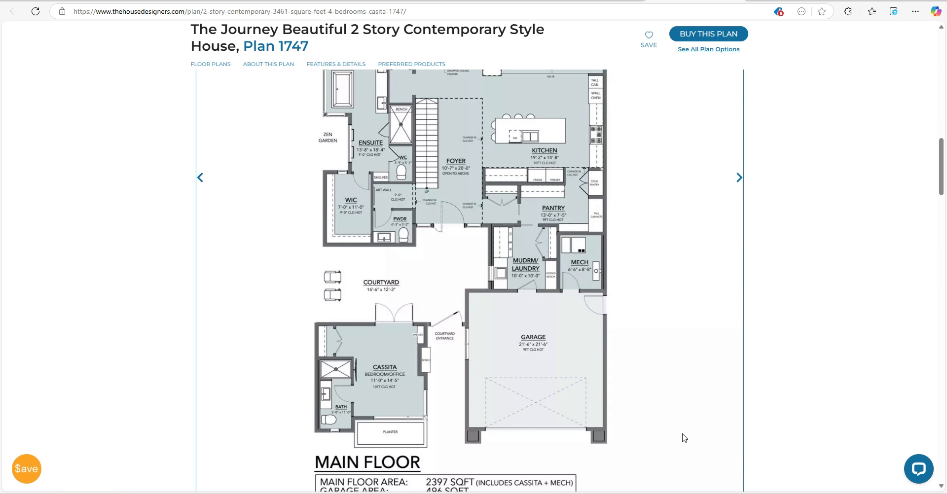
key(alt+Tab)
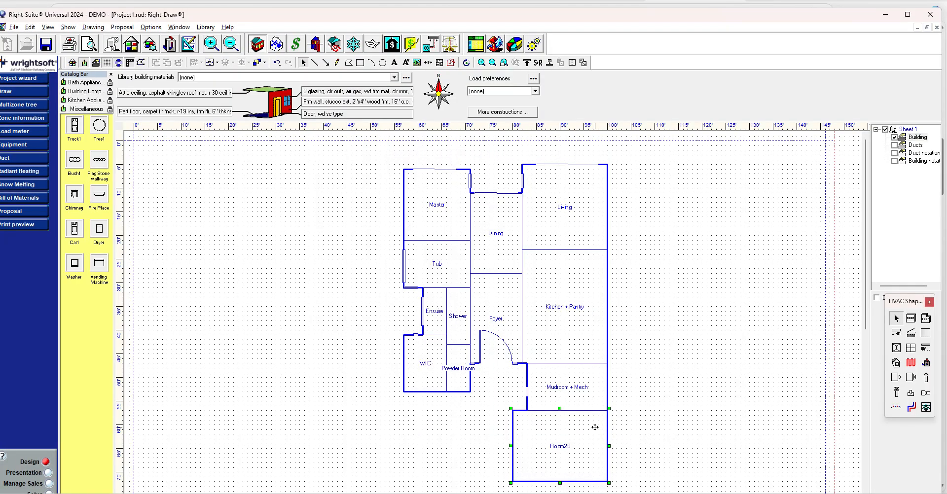
Step: Exclude Room26 from the calculations and rename it Garage
double_click(594, 427)
click(471, 180)
click(497, 181)
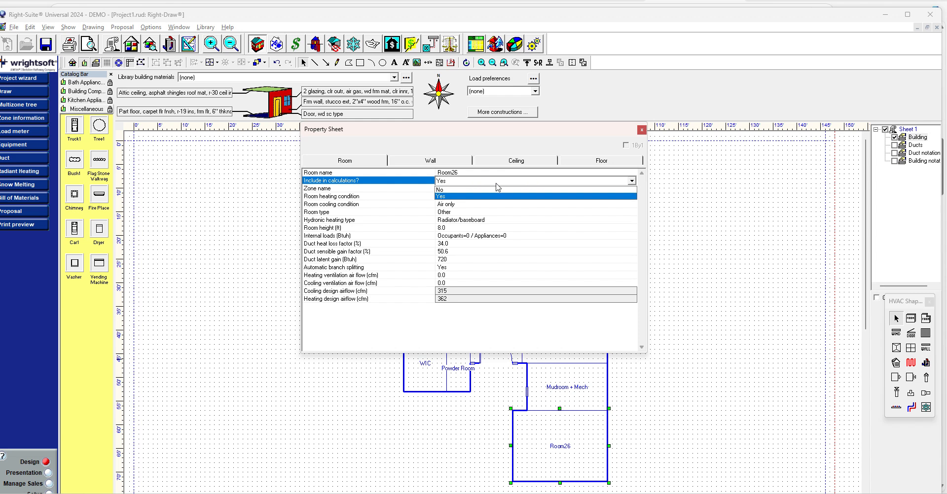
click(496, 185)
click(641, 130)
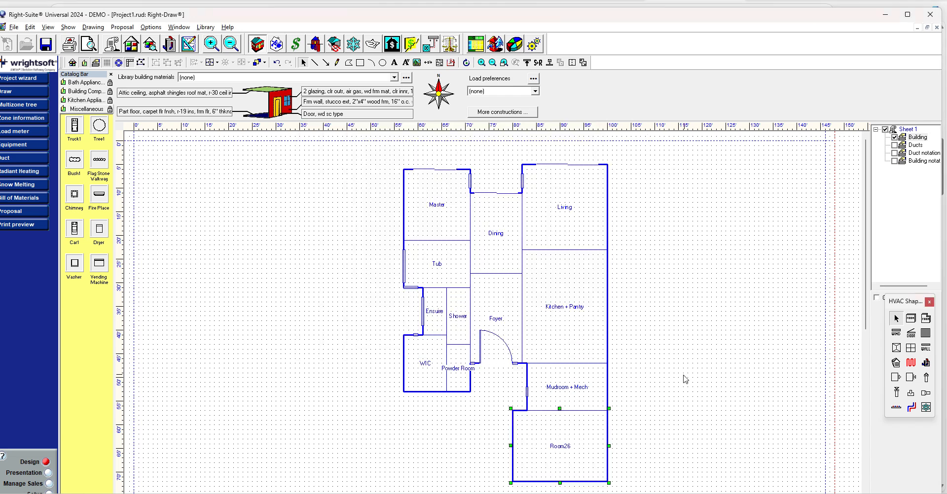
double_click(564, 447)
text(Garage)
click(699, 426)
Step: Check the garage entries on the floor plan and add a door near the west end of the Mudroom + Mech and Garage shared wall
key(alt+Tab)
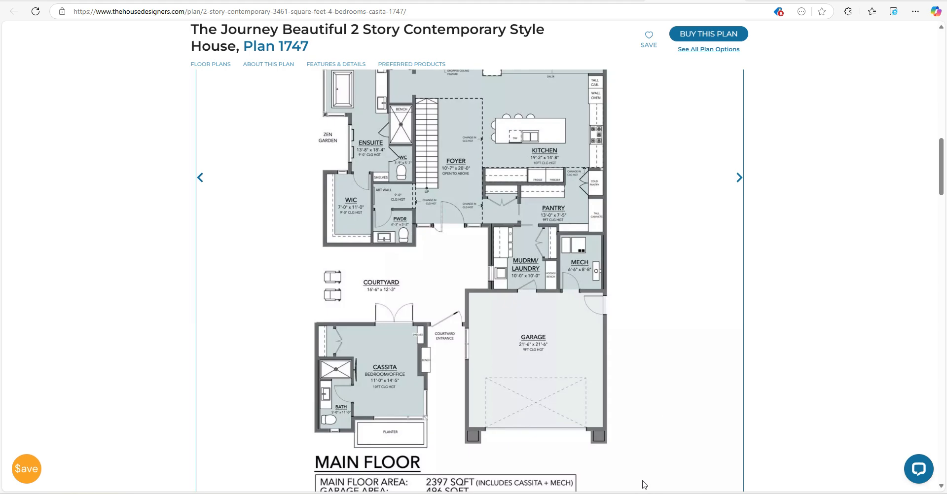
key(alt+Tab)
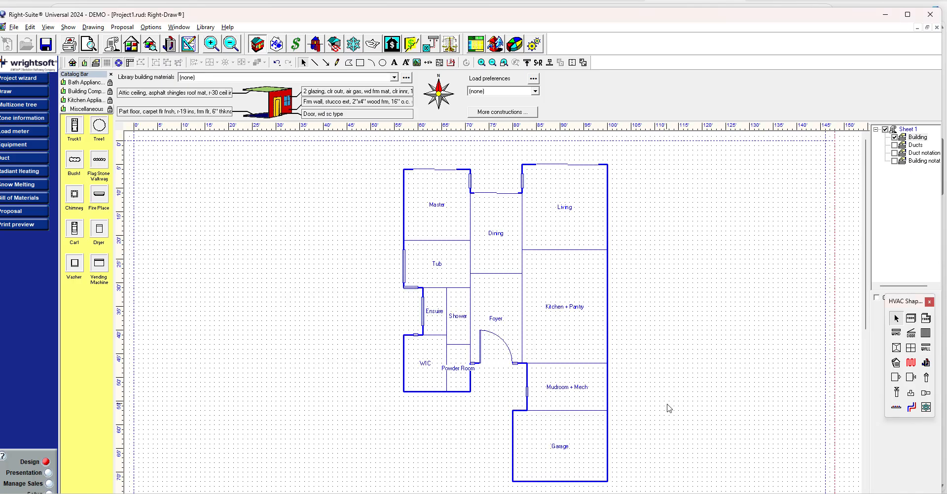
scroll(665, 407, down, 1)
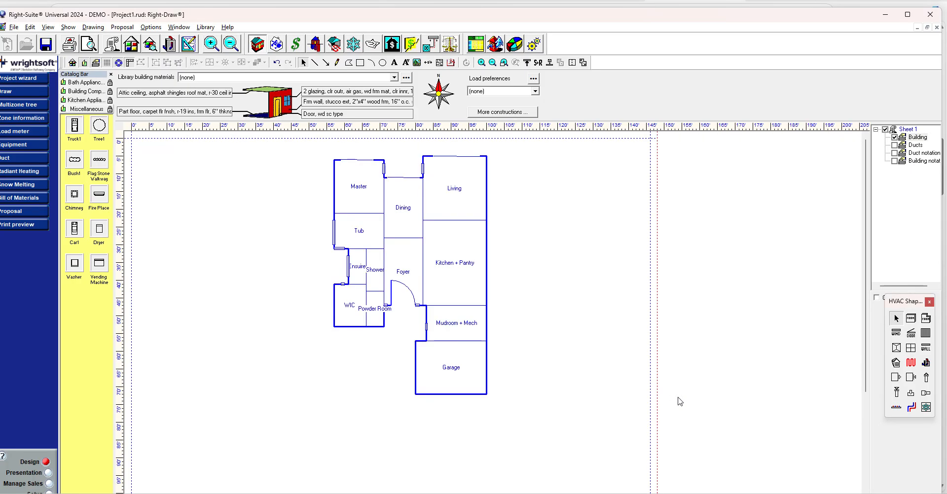
scroll(509, 408, up, 2)
scroll(628, 397, up, 1)
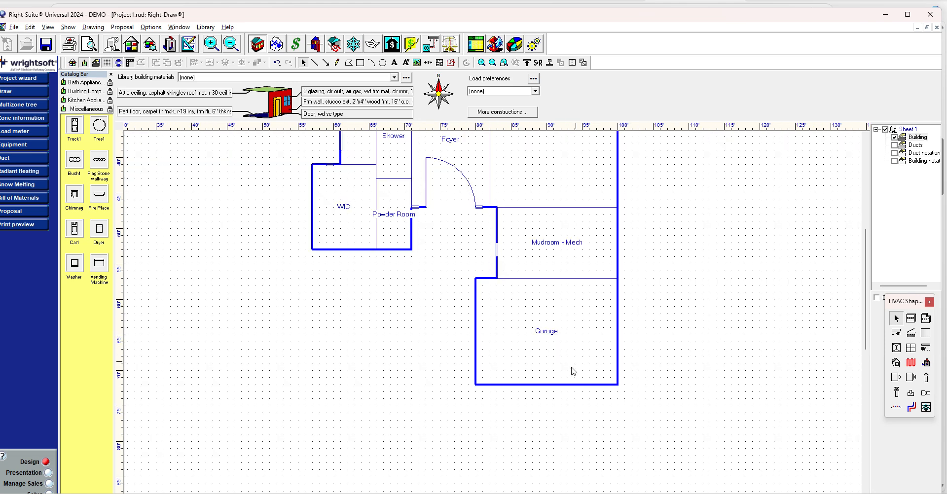
click(911, 335)
click(519, 284)
scroll(539, 280, down, 1)
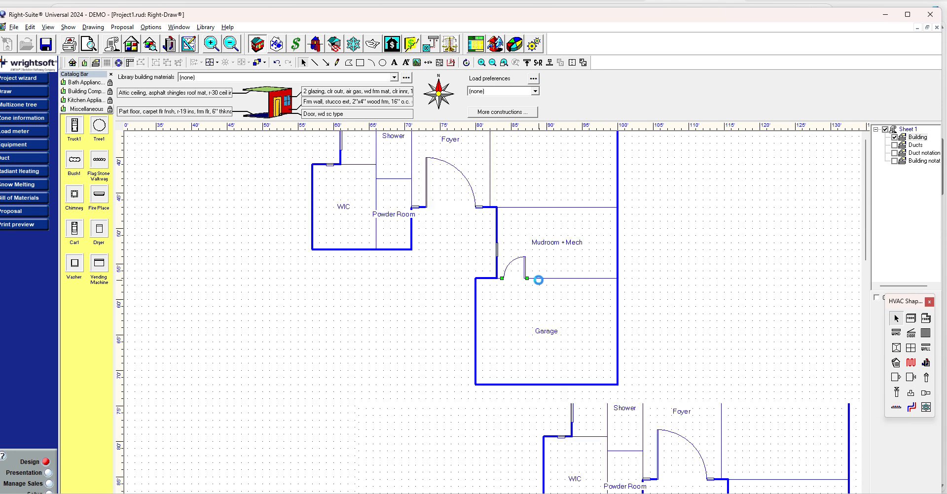
key(ctrl+v)
click(533, 278)
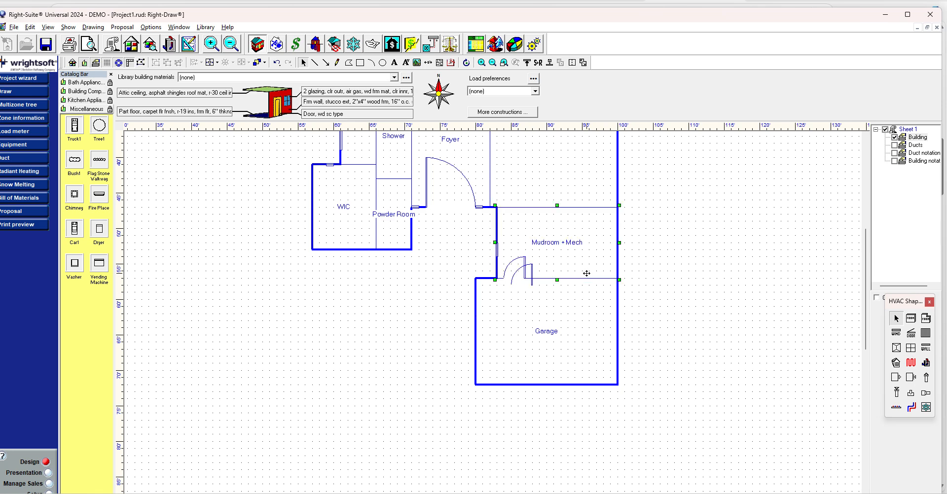
key(Delete)
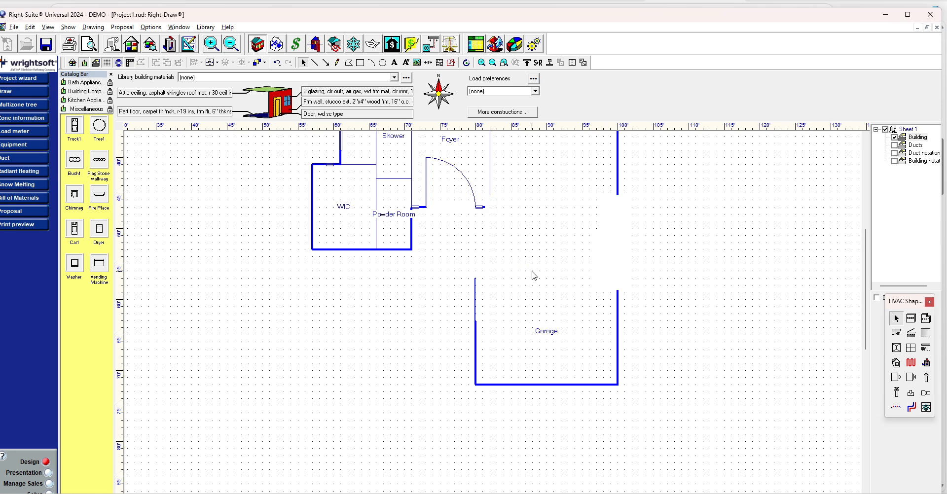
key(ctrl+z)
mouse_move(533, 272)
mouse_down()
mouse_move(526, 285)
mouse_move(532, 268)
mouse_up()
click(672, 291)
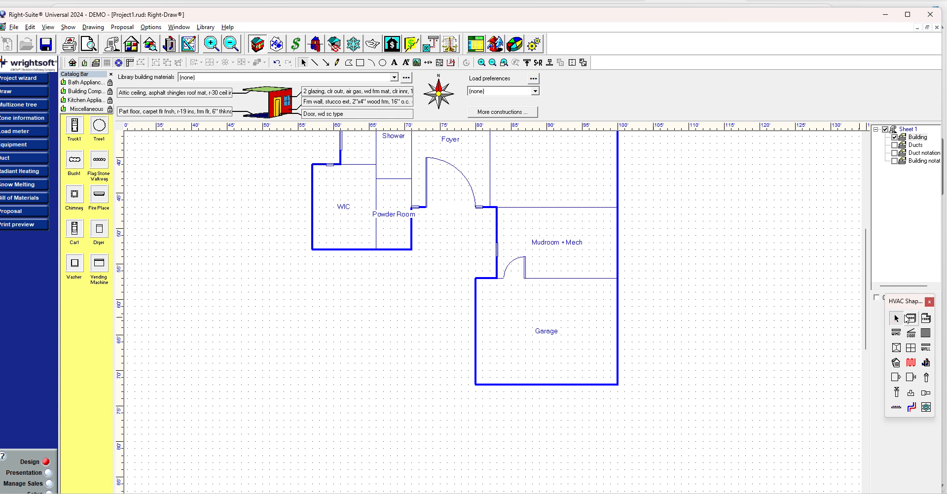
Step: Add a second door near the east end of the wall between Mudroom + Mech and Garage, checking the floor plan
click(911, 333)
click(596, 279)
key(alt+Tab)
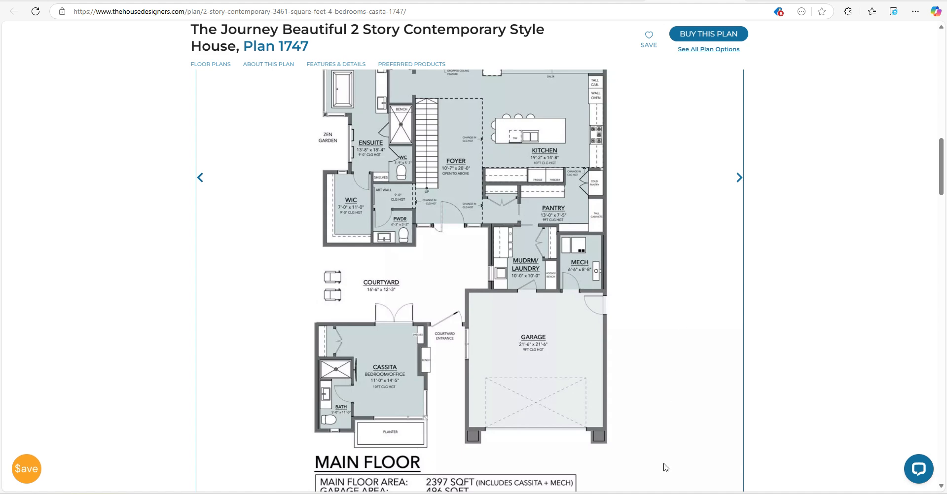
key(alt+Tab)
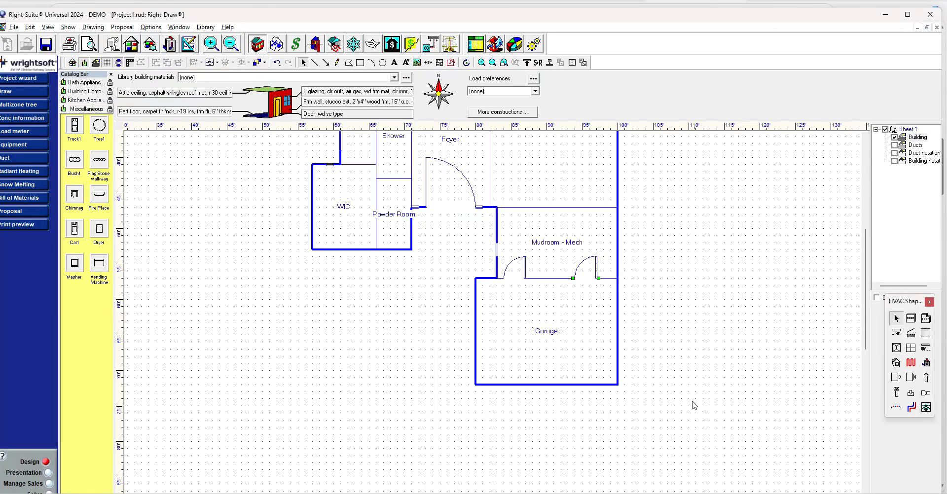
click(421, 4)
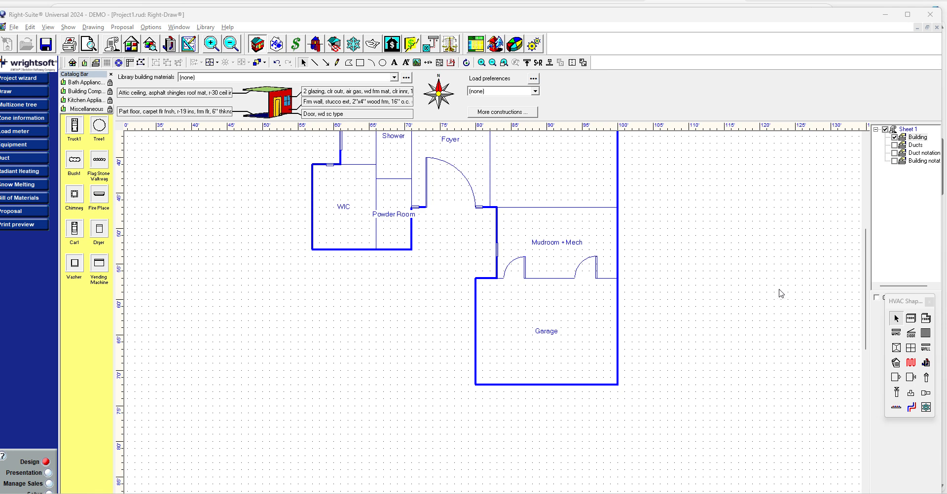
Step: Include the Garage in the load calculations
click(609, 312)
double_click(608, 312)
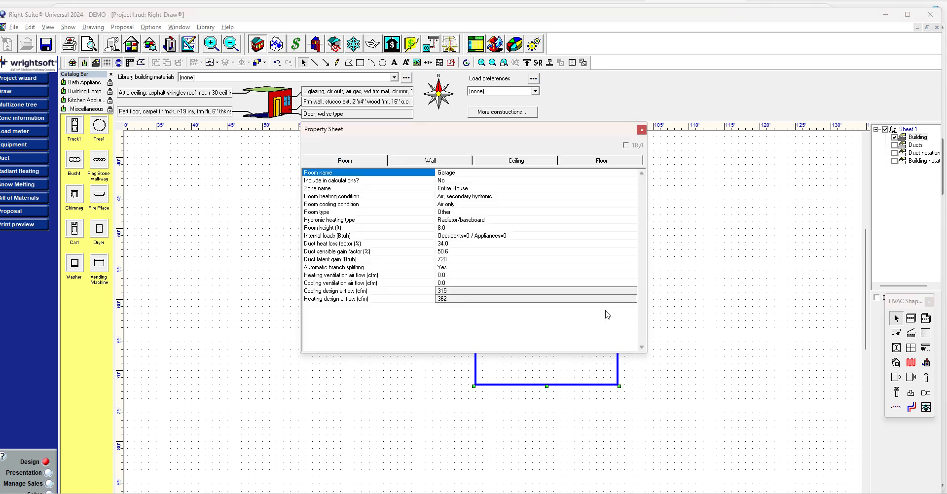
click(496, 181)
click(632, 181)
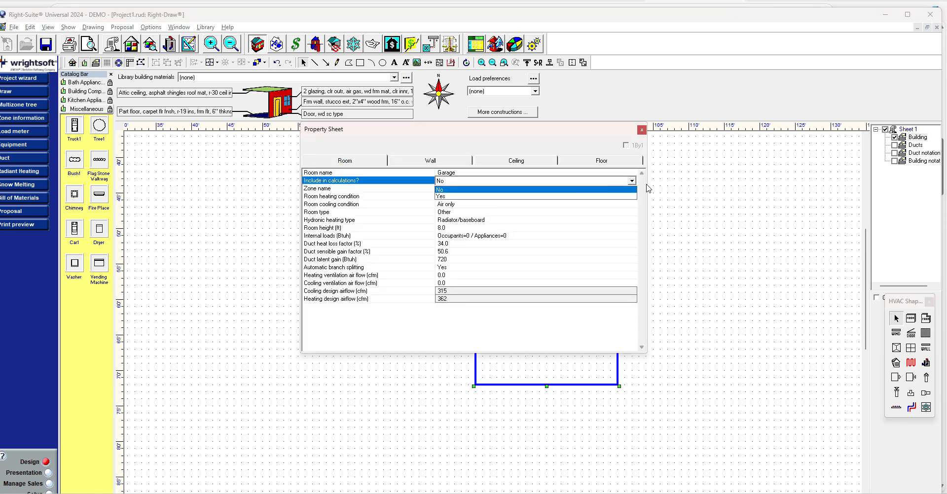
click(574, 197)
click(641, 130)
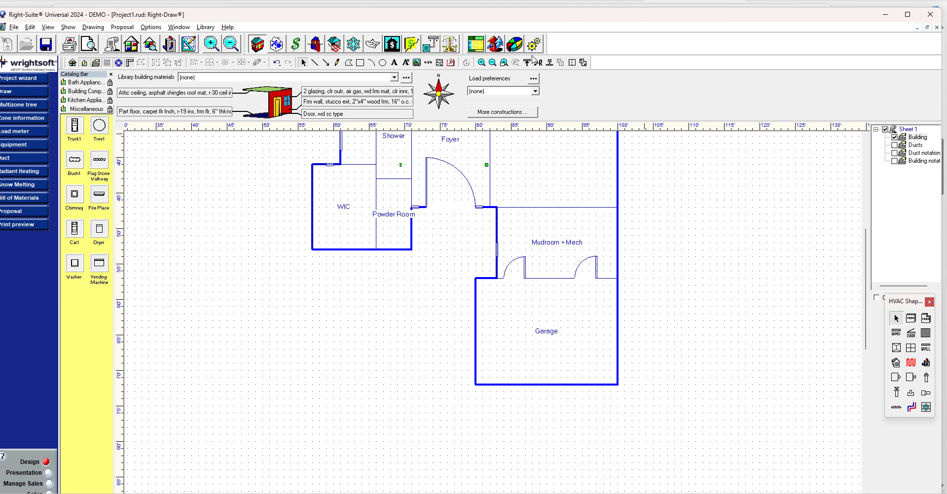
Step: Check the Entire House total heating and cooling loads in the Right-J Worksheet, then return to the drawing
click(481, 51)
click(488, 70)
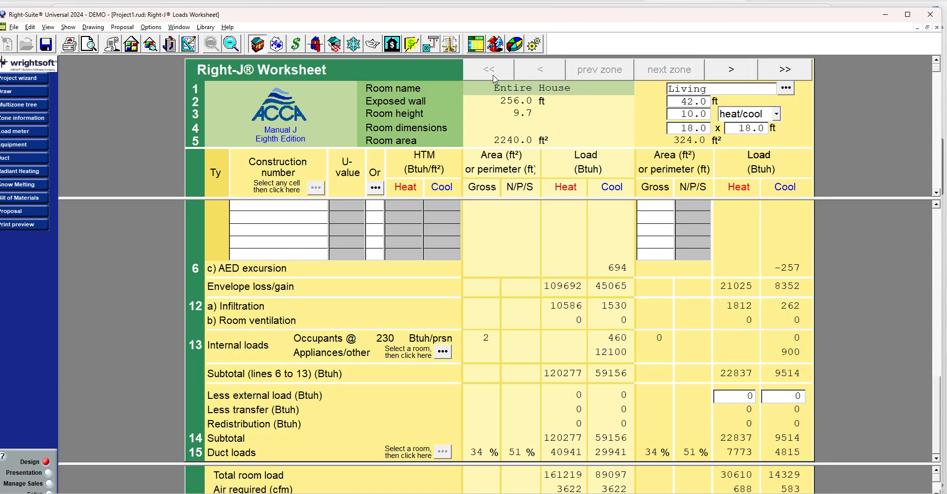
click(605, 413)
click(564, 476)
click(190, 46)
Step: Set the Garage back to being excluded from the load calculations
double_click(582, 306)
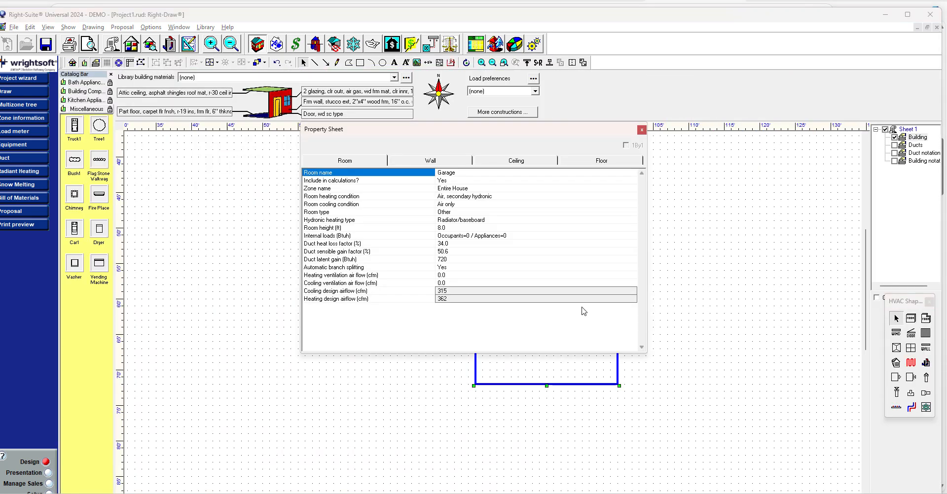
click(505, 182)
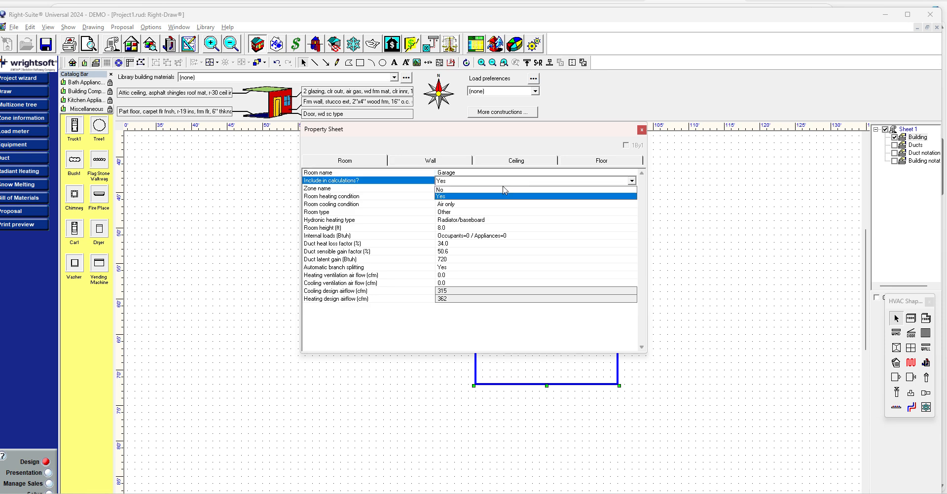
click(501, 188)
click(642, 130)
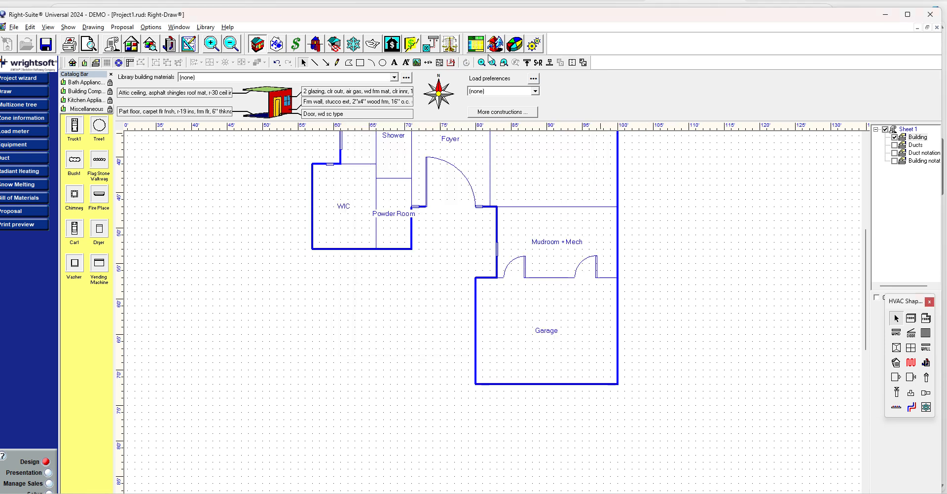
Step: Check the Entire House total cooling load in the Right-J Worksheet with the Garage excluded and return to the drawing
click(475, 47)
click(605, 480)
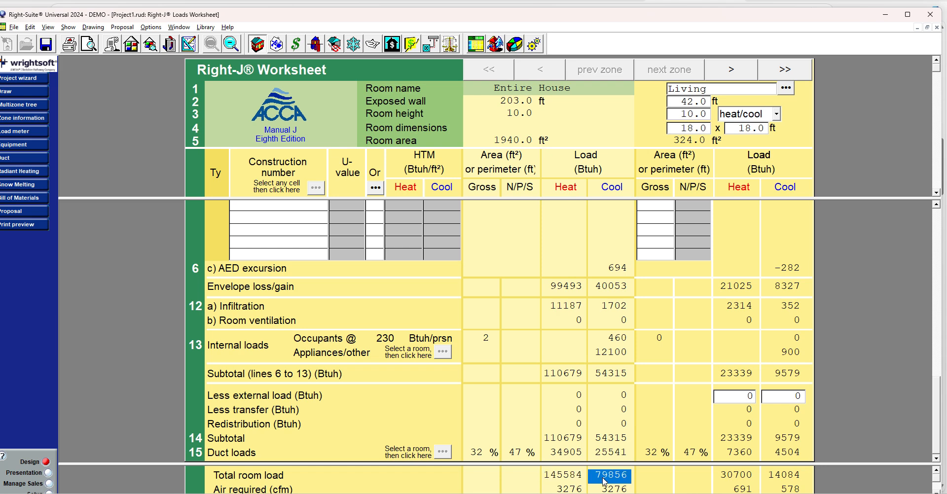
click(188, 44)
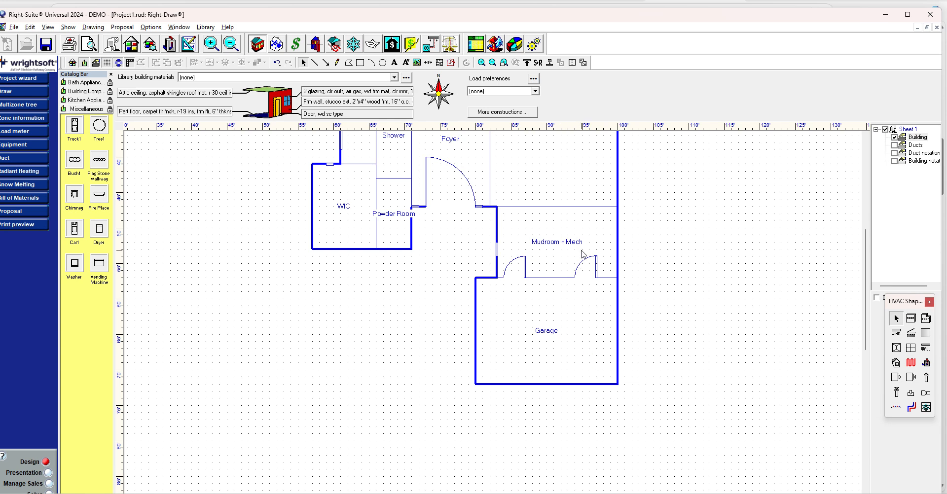
Step: Delete the Garage room south of Mudroom + Mech
click(422, 3)
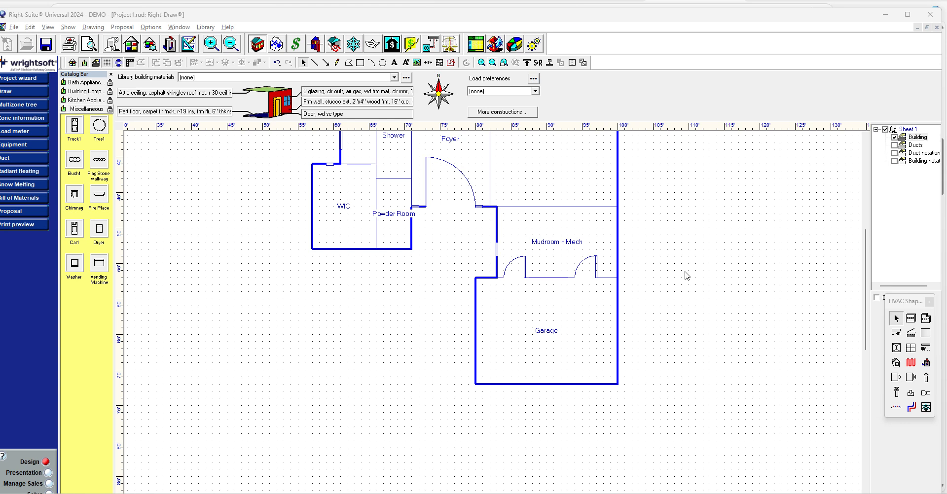
click(593, 310)
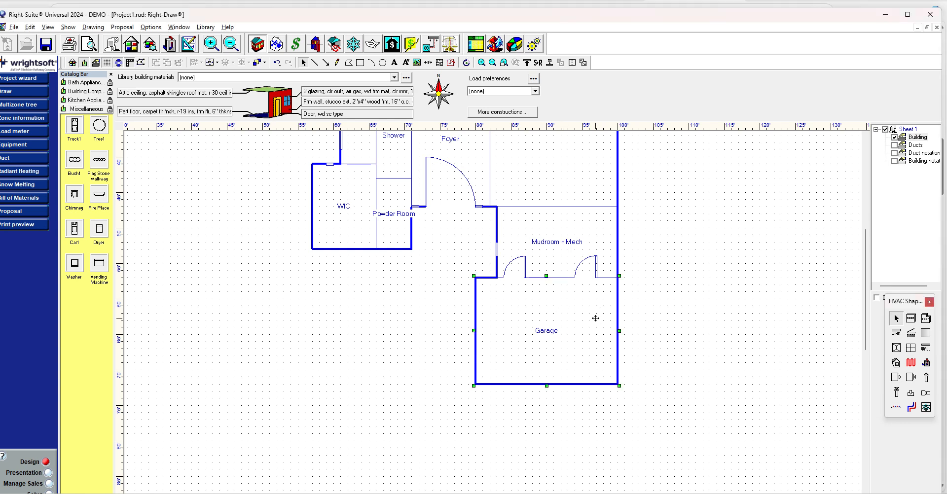
key(Delete)
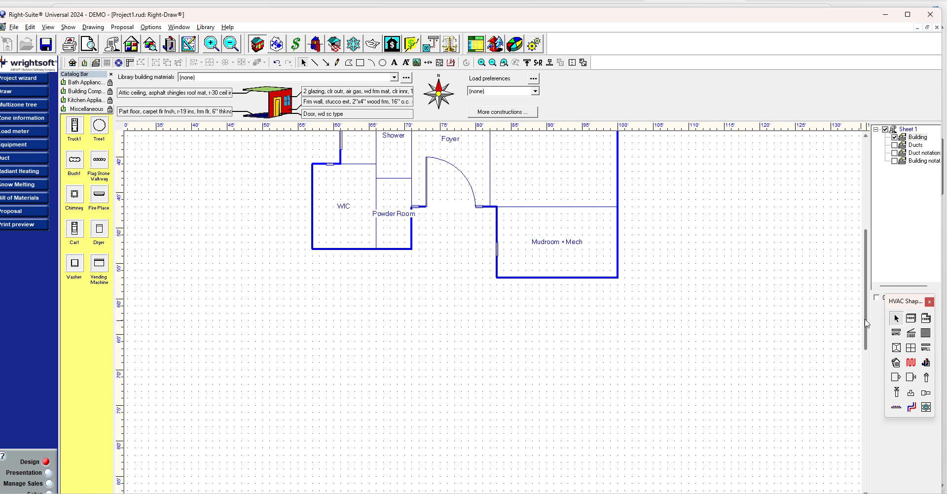
Step: Compare the whole main-floor drawing with the published floor plan
scroll(866, 323, up, 5)
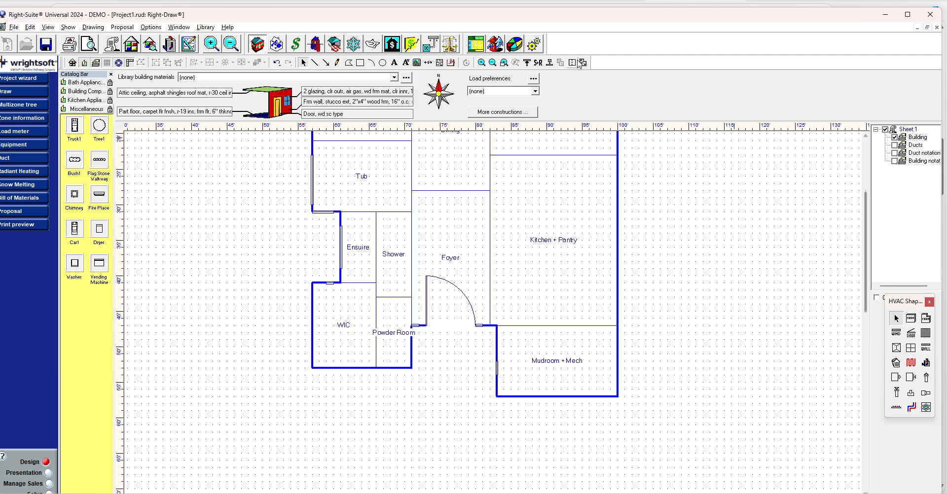
key(alt+Tab)
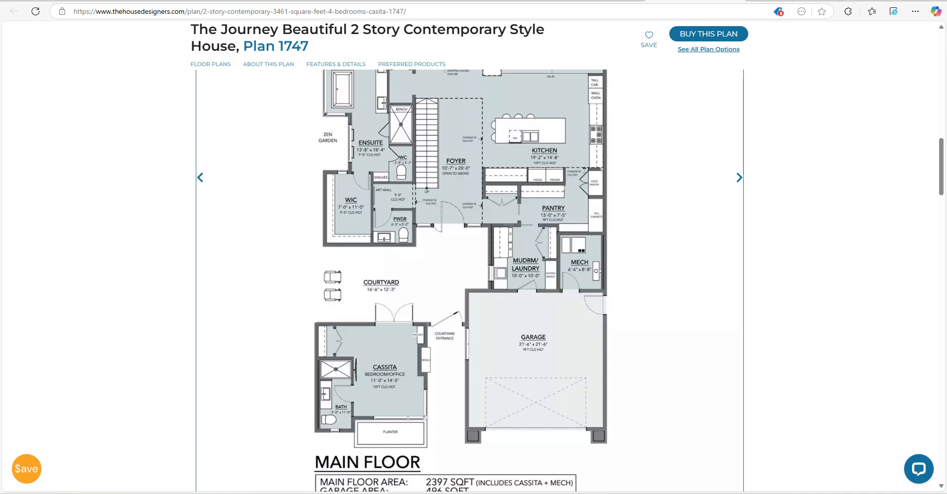
key(alt+Tab)
scroll(710, 369, down, 1)
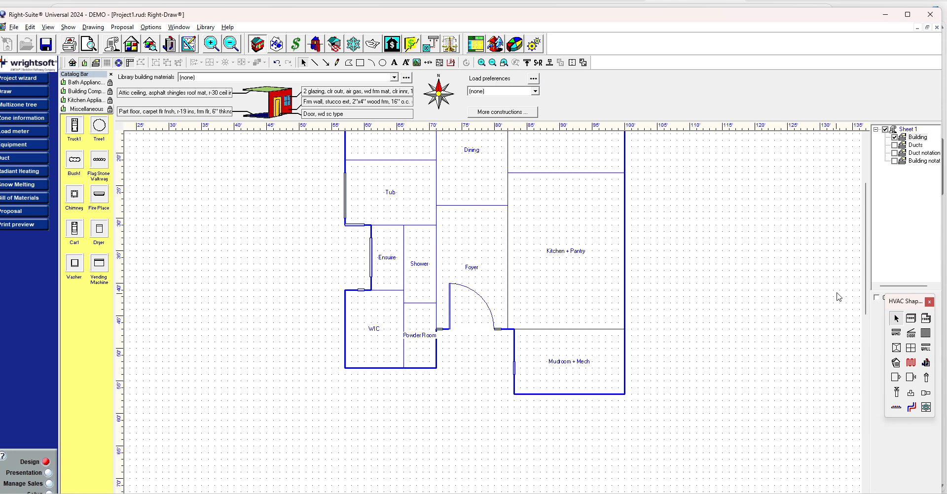
drag(864, 281, 862, 247)
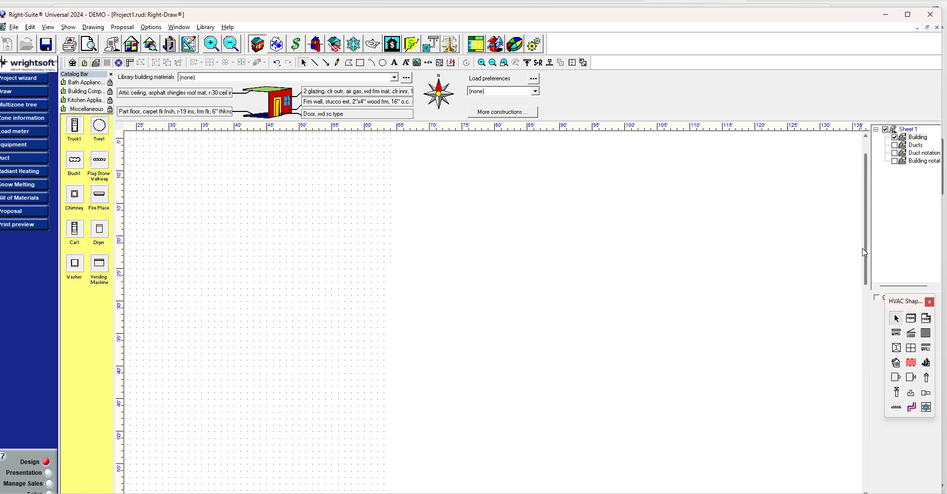
key(alt+Tab)
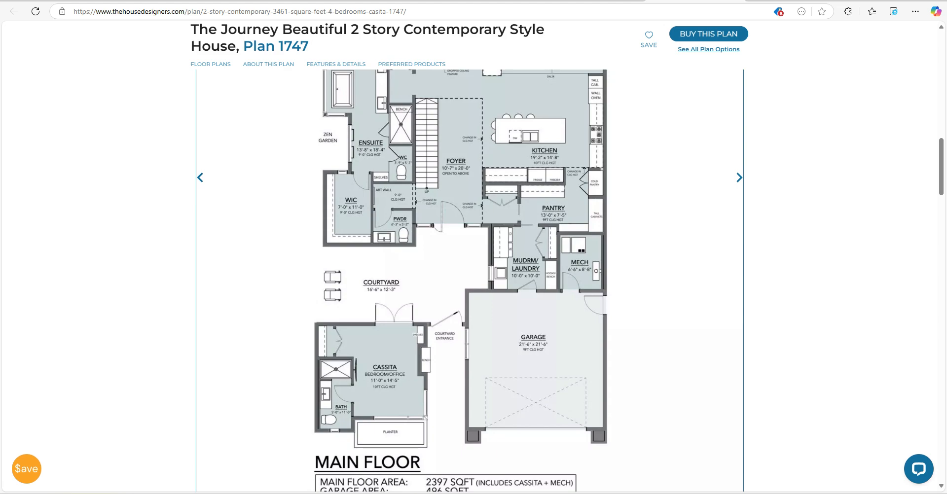
key(alt+Tab)
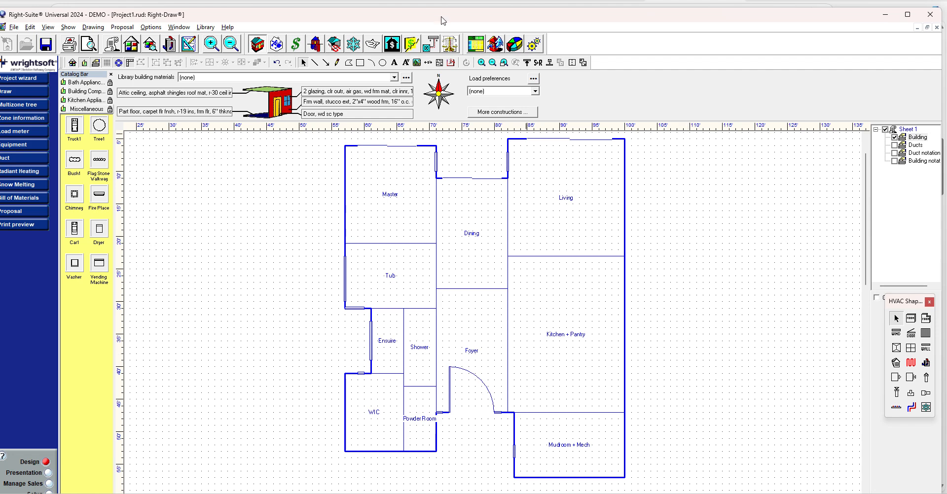
click(423, 4)
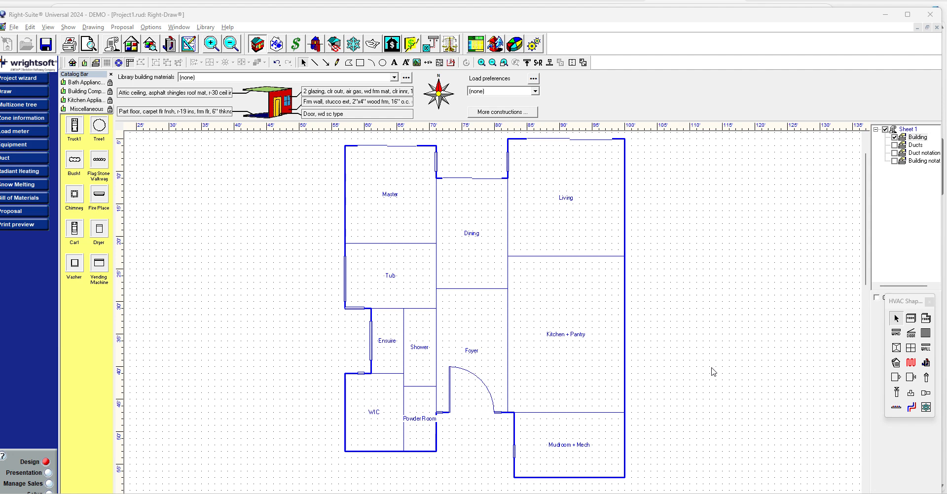
Step: Check the Entire House floor area in the Right-J Worksheet against the square footage on the Plan 1747 web page
click(481, 47)
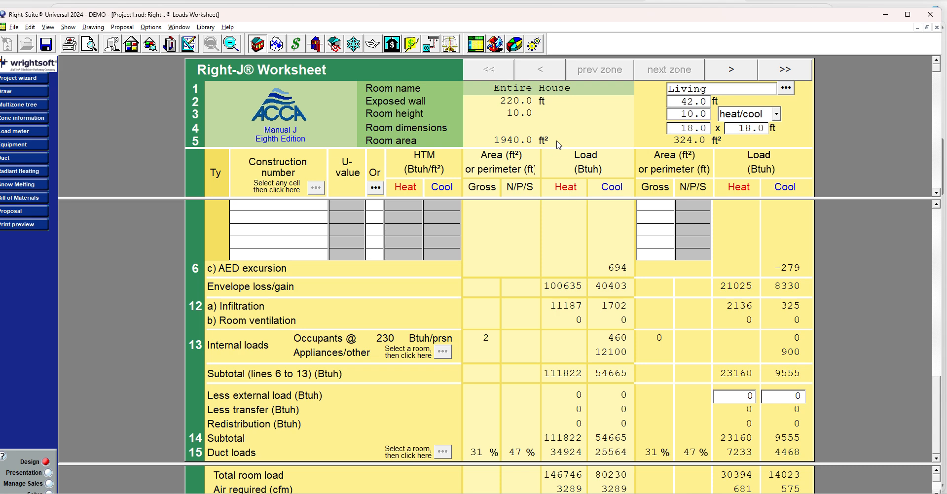
key(alt+Tab)
scroll(842, 352, up, 1)
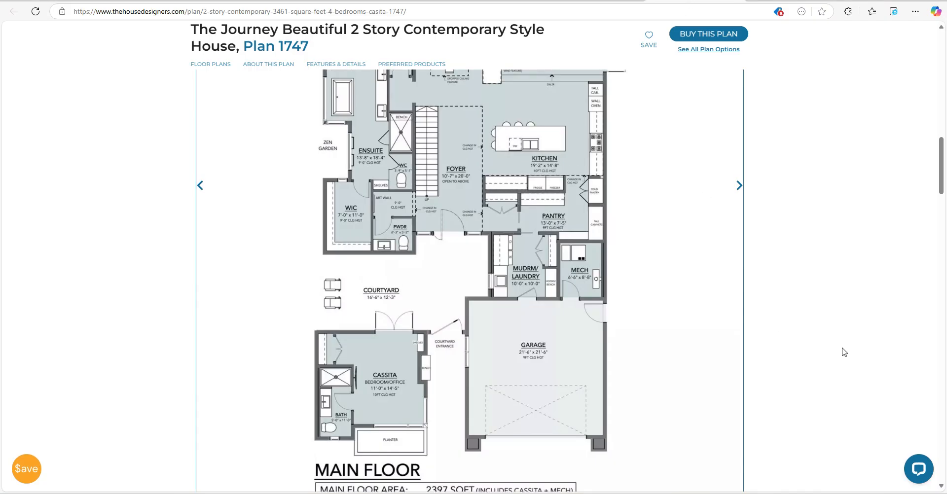
scroll(842, 352, up, 15)
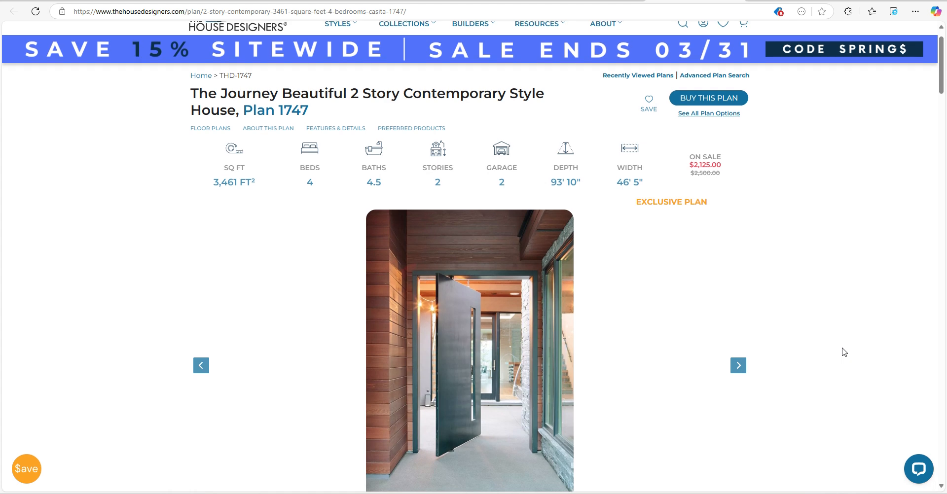
Step: Look up the main floor area below the first-floor plan on the Plan 1747 web page and return to the Right-J Worksheet
scroll(842, 352, up, 1)
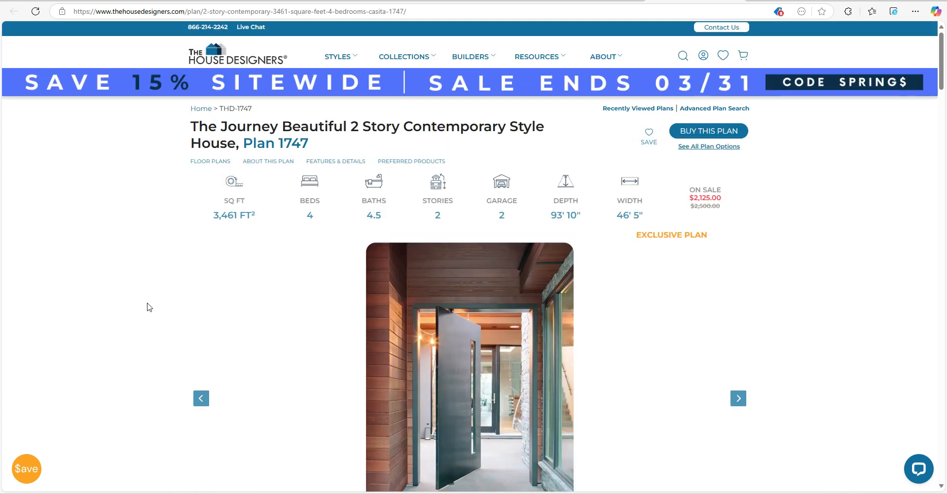
scroll(147, 307, down, 15)
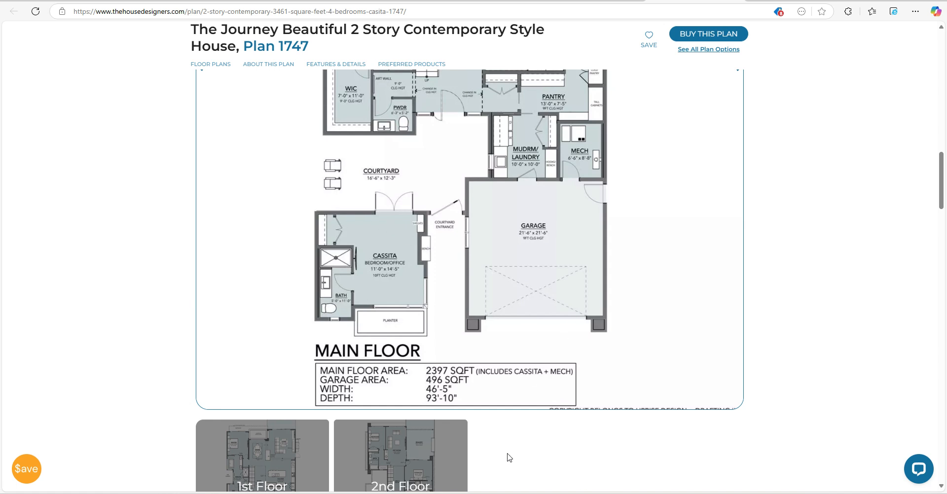
key(alt+Tab)
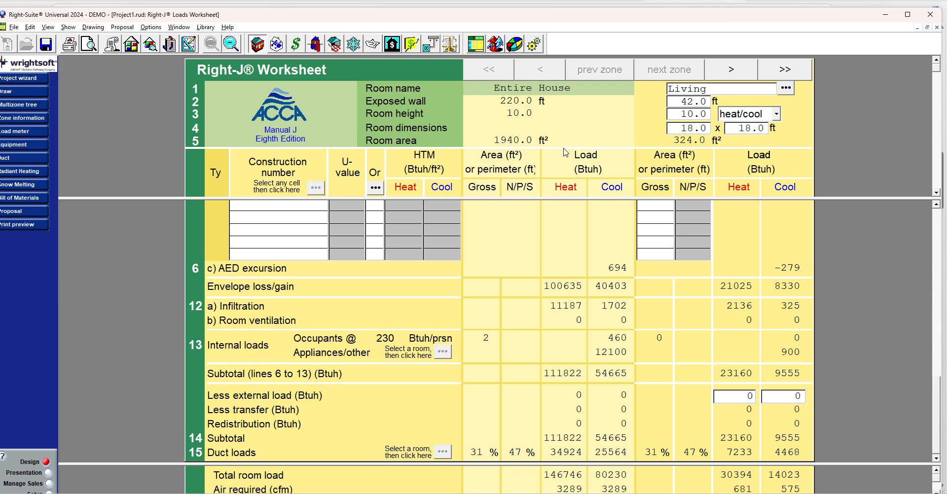
Step: Review the Entire House construction, internal and duct loads in the worksheet, including the total room heating and cooling loads
scroll(584, 414, up, 1)
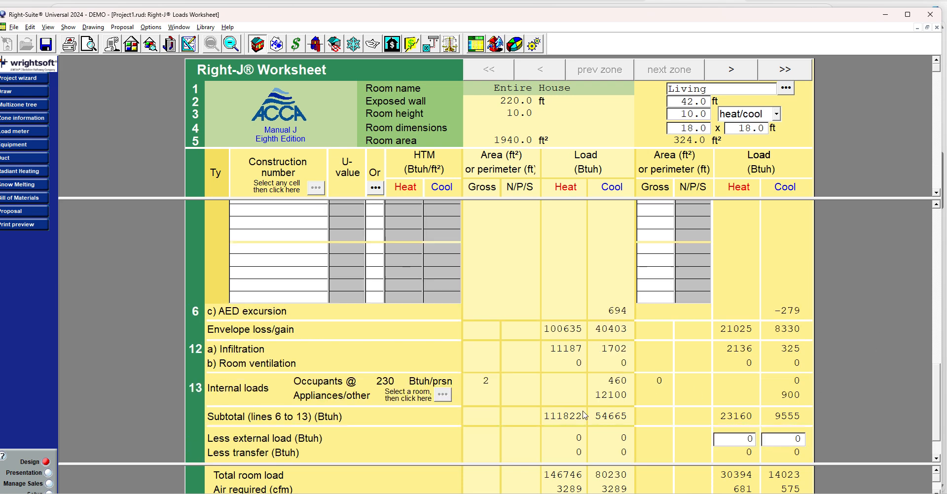
scroll(584, 415, up, 5)
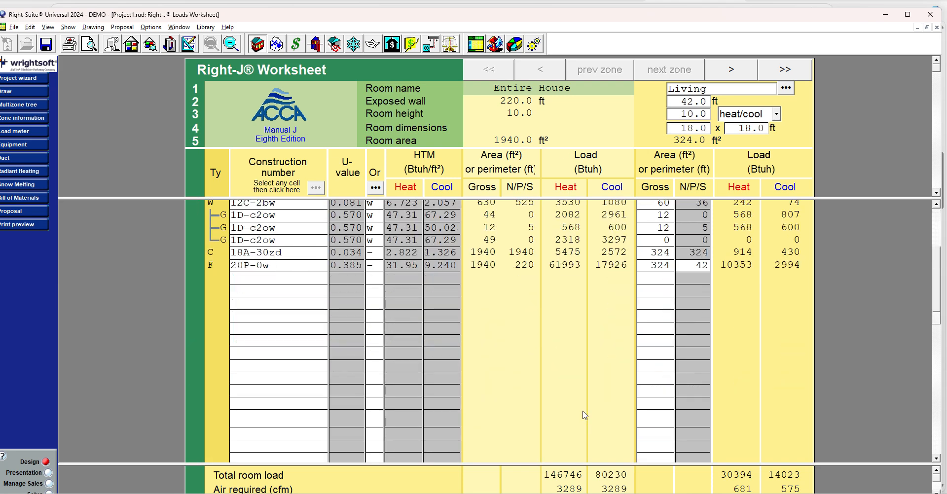
scroll(584, 414, down, 5)
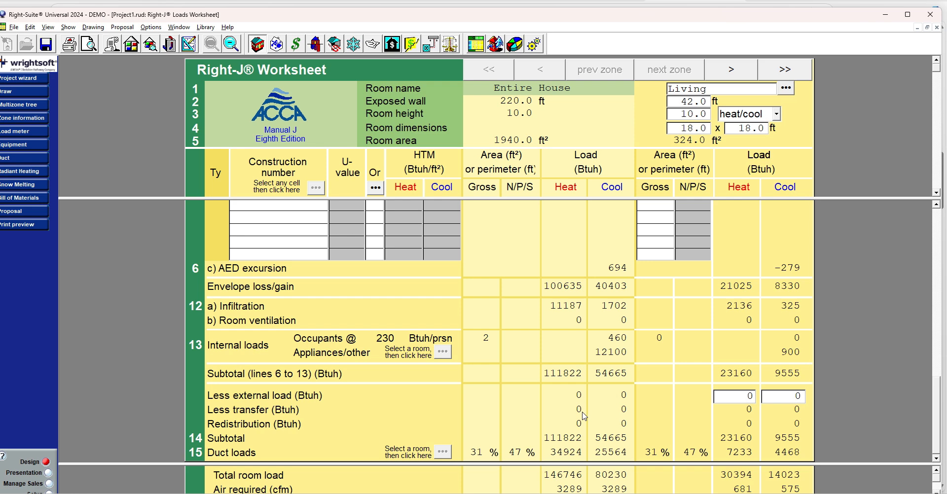
scroll(584, 415, up, 5)
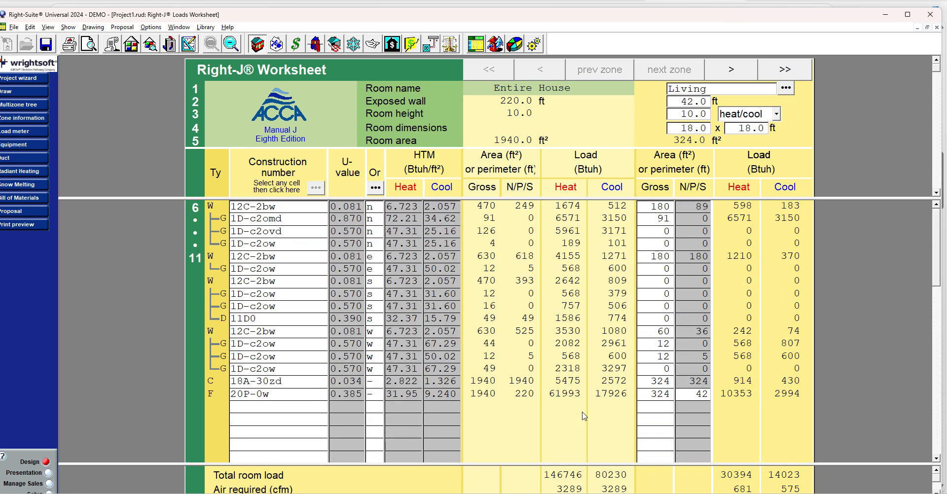
scroll(583, 416, down, 5)
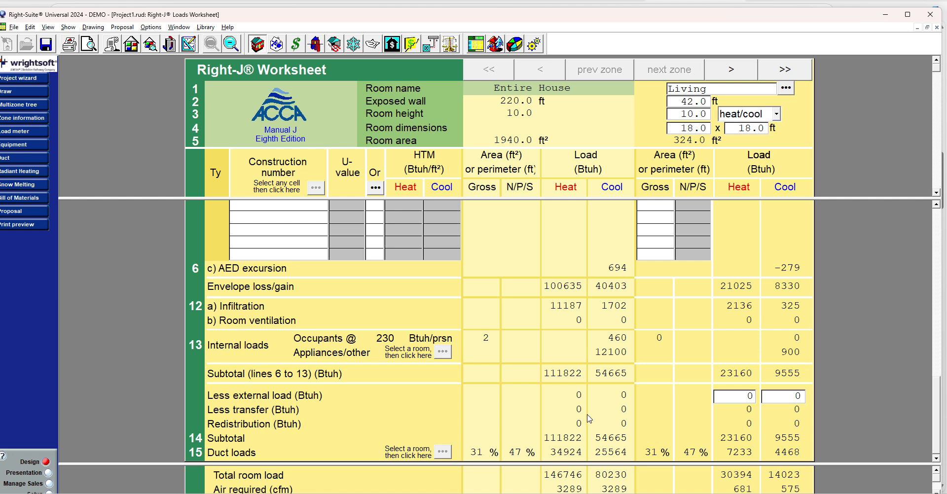
click(567, 476)
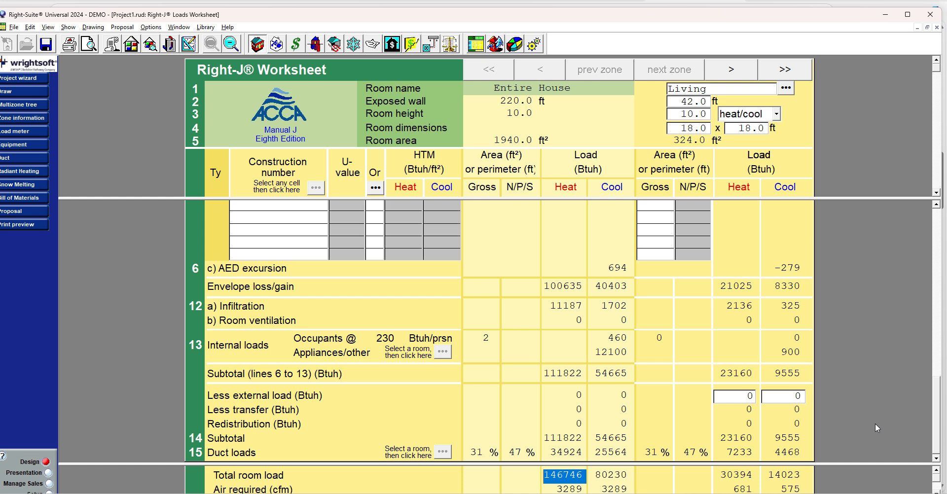
key(Right)
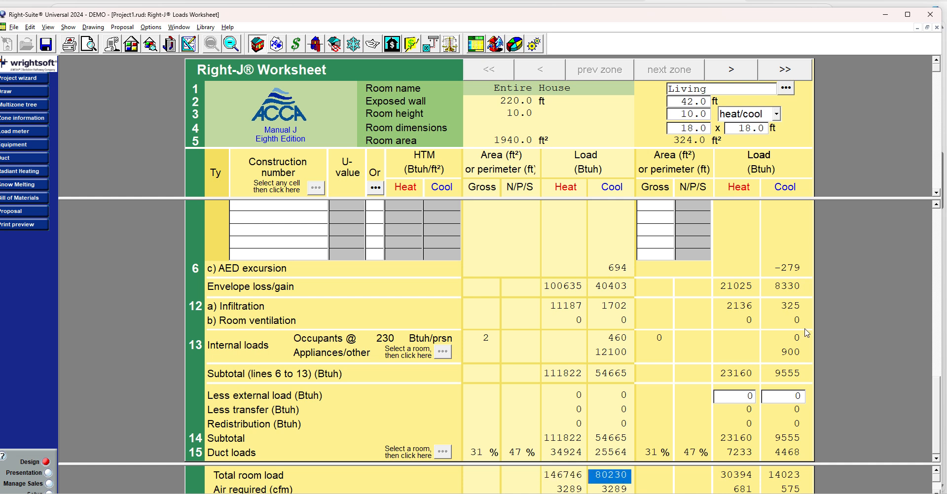